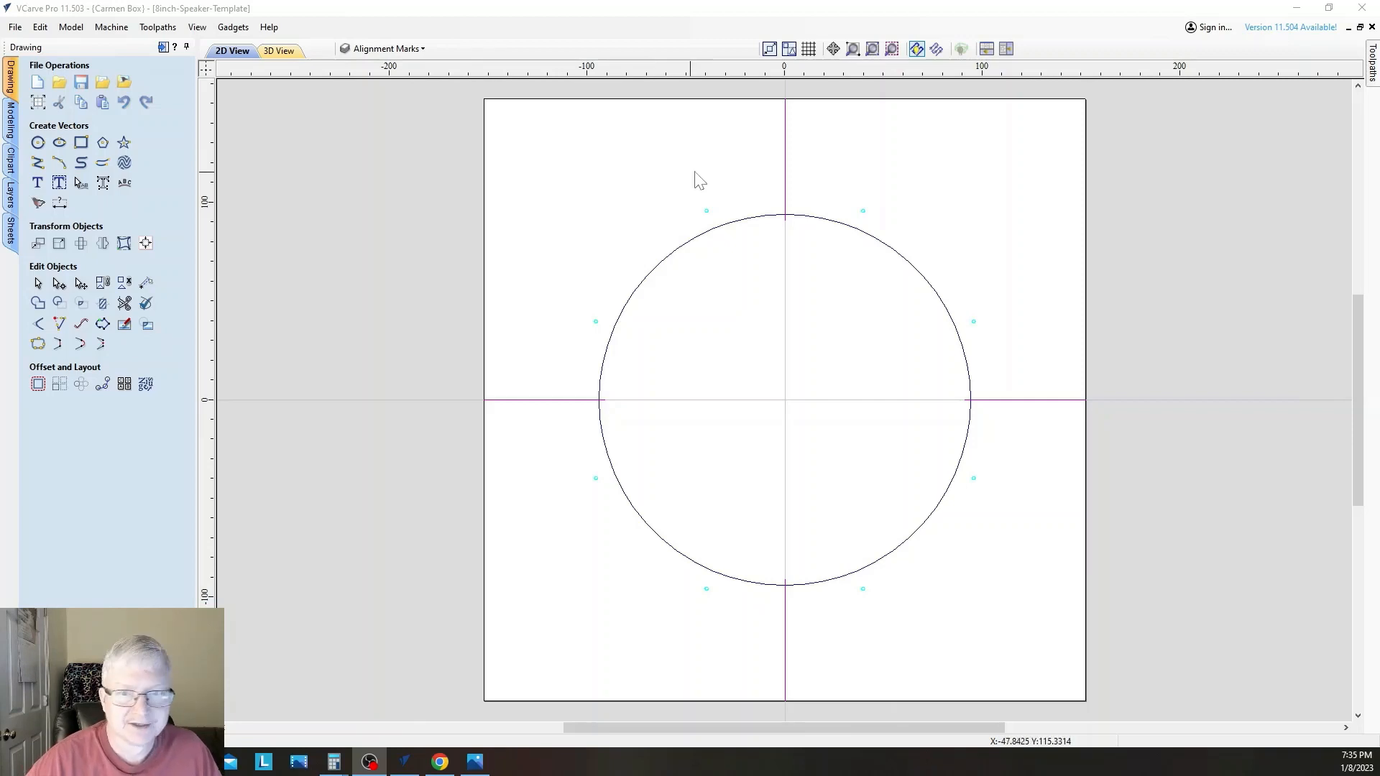
Keep the toolpath operations permanently displayed beside the drawing
click(1230, 205)
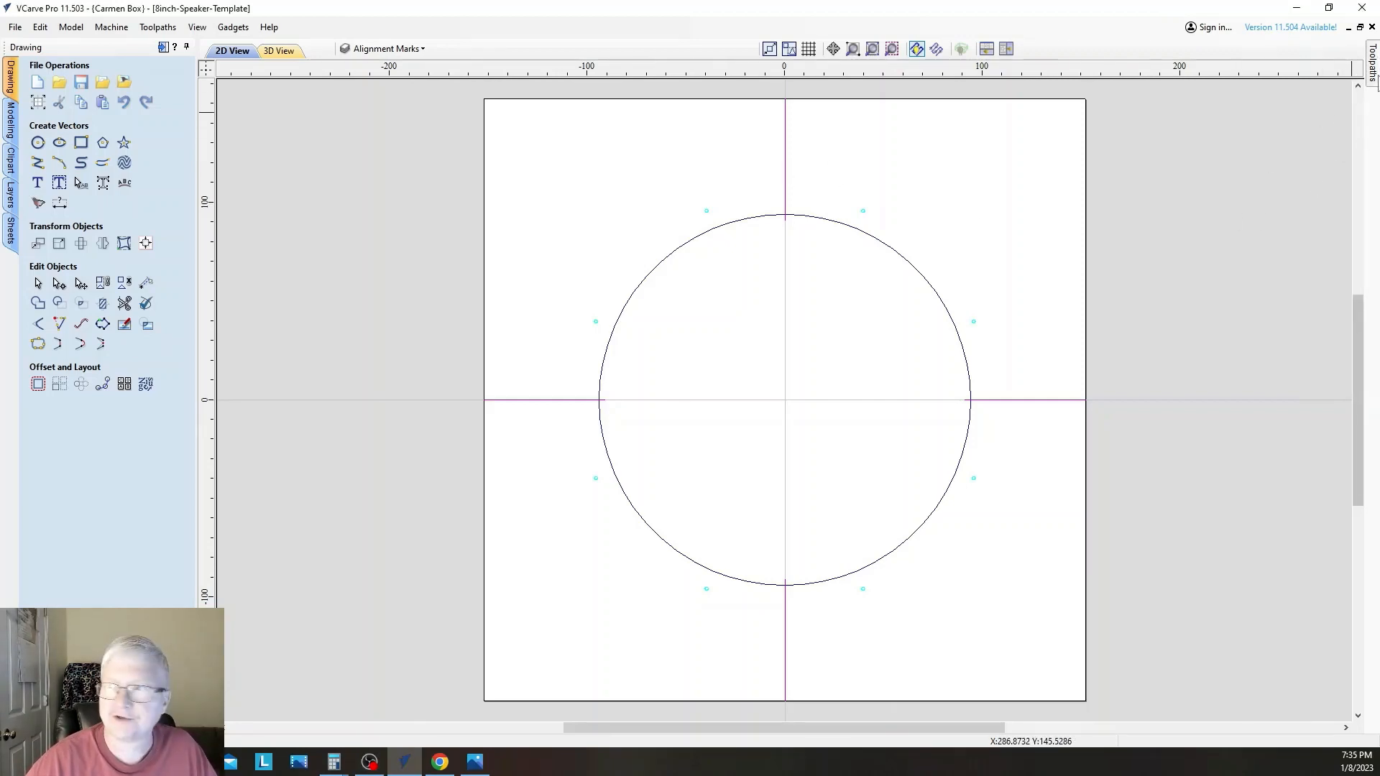
mouse_move(1373, 64)
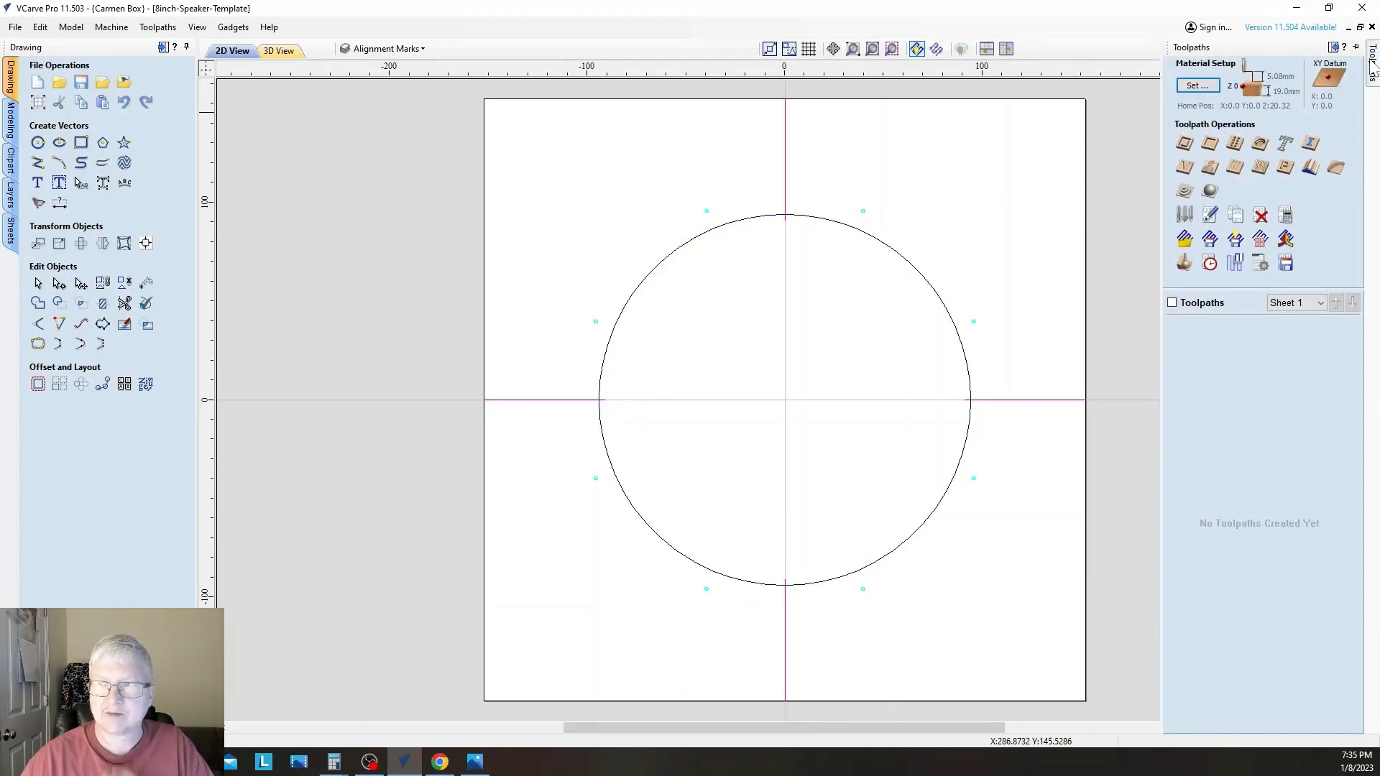
click(1356, 46)
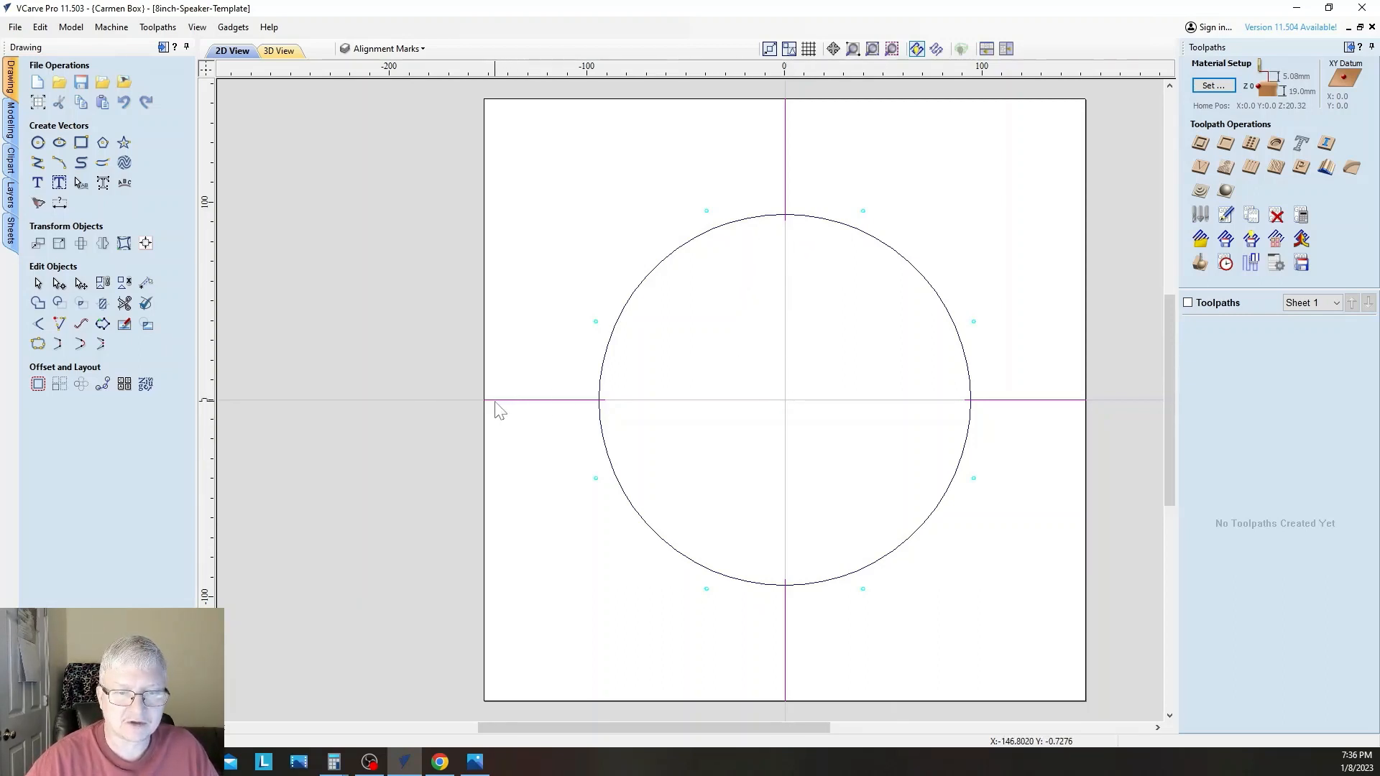
Check the individual alignment mark lines around the circle and the drawing's list of layers
click(552, 400)
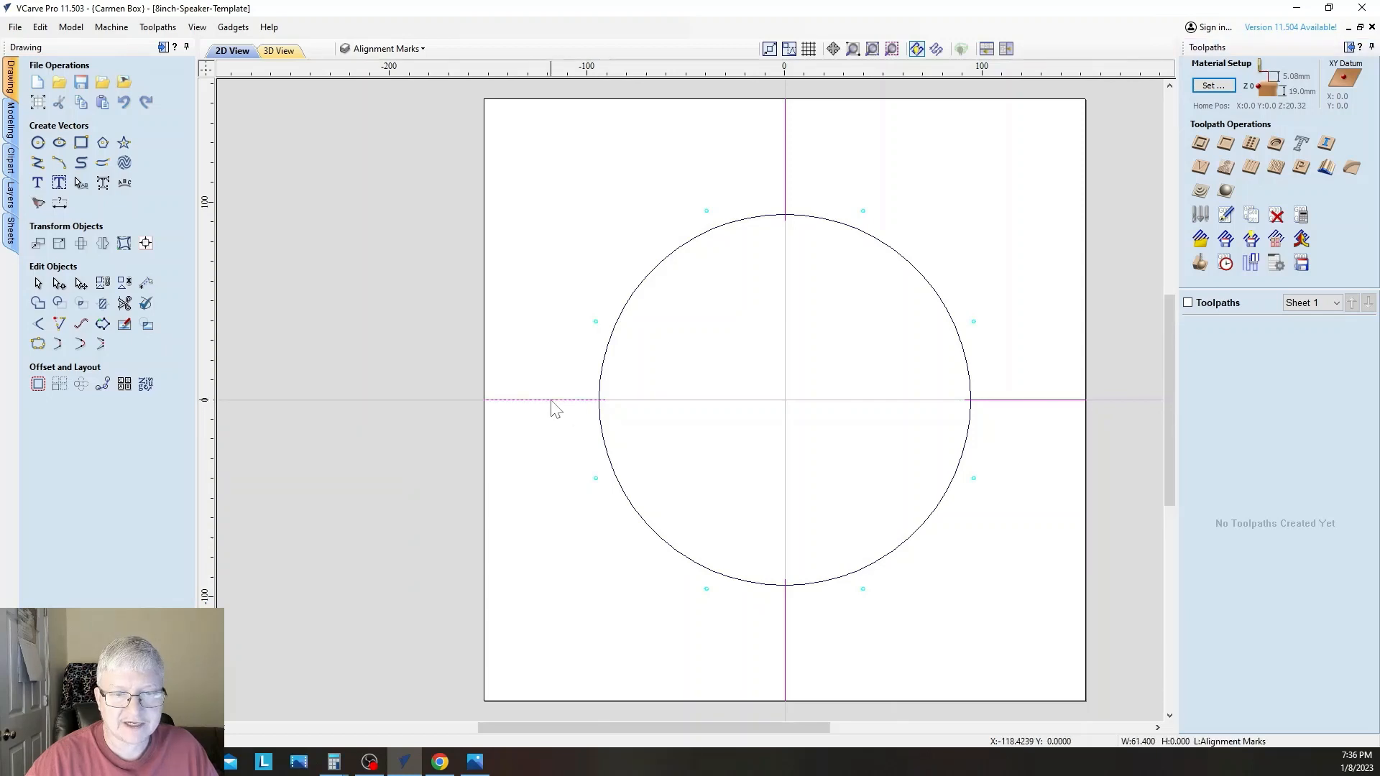
click(785, 176)
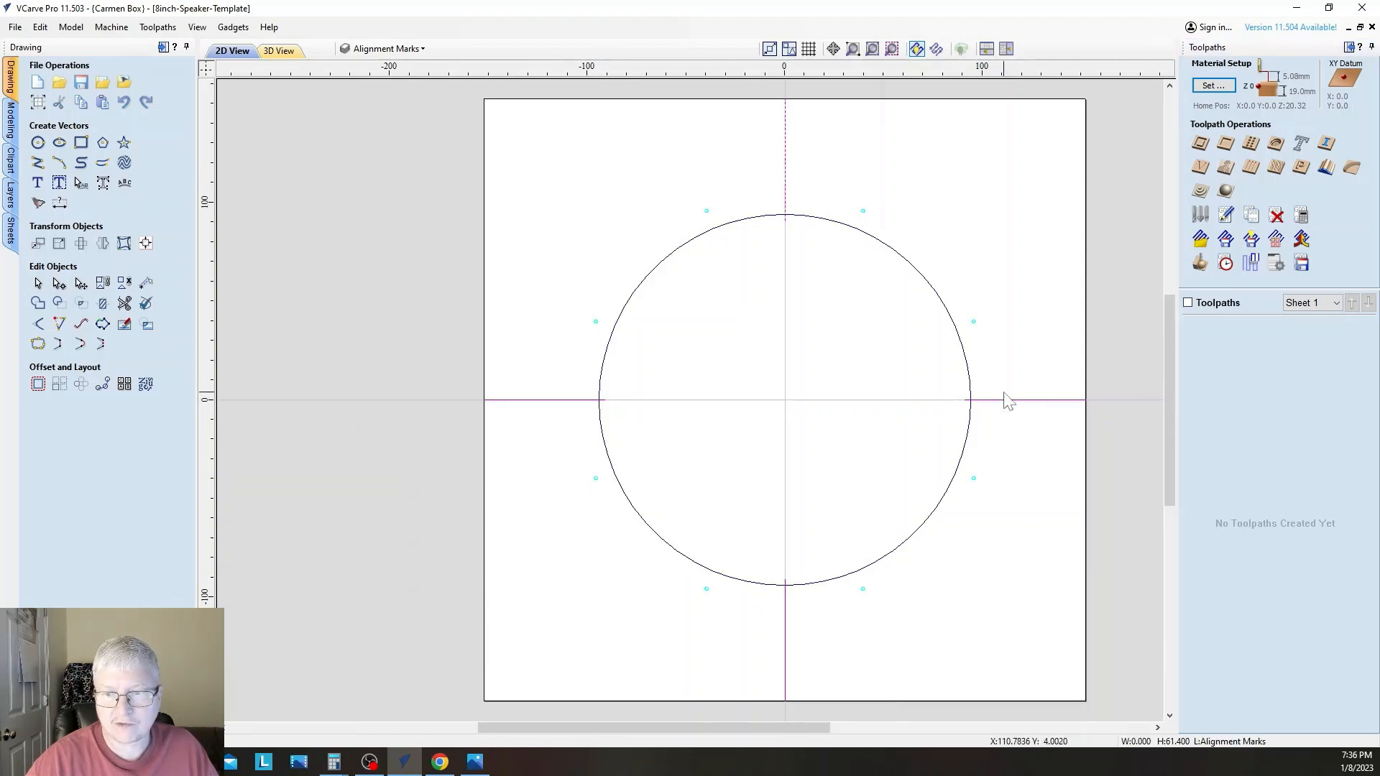
click(785, 616)
click(1017, 538)
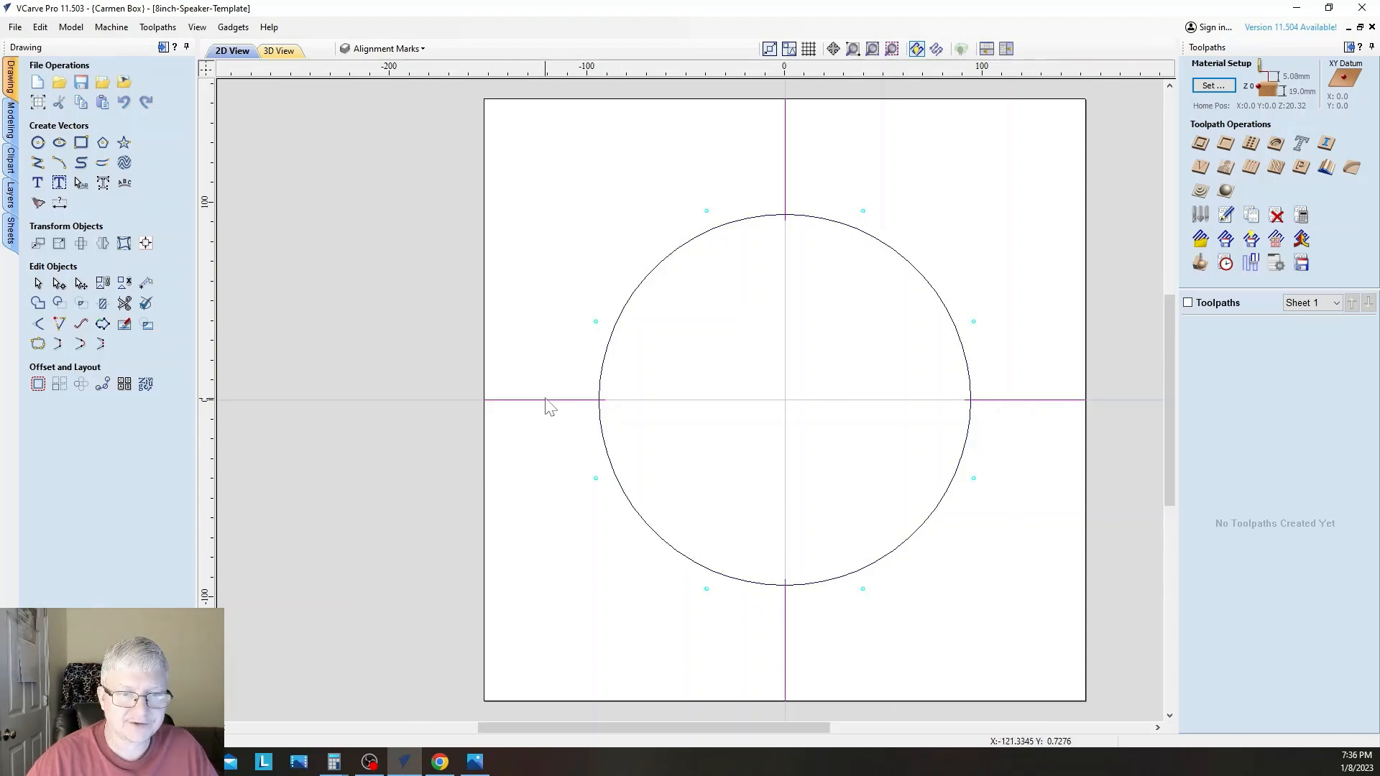
drag(460, 363, 620, 427)
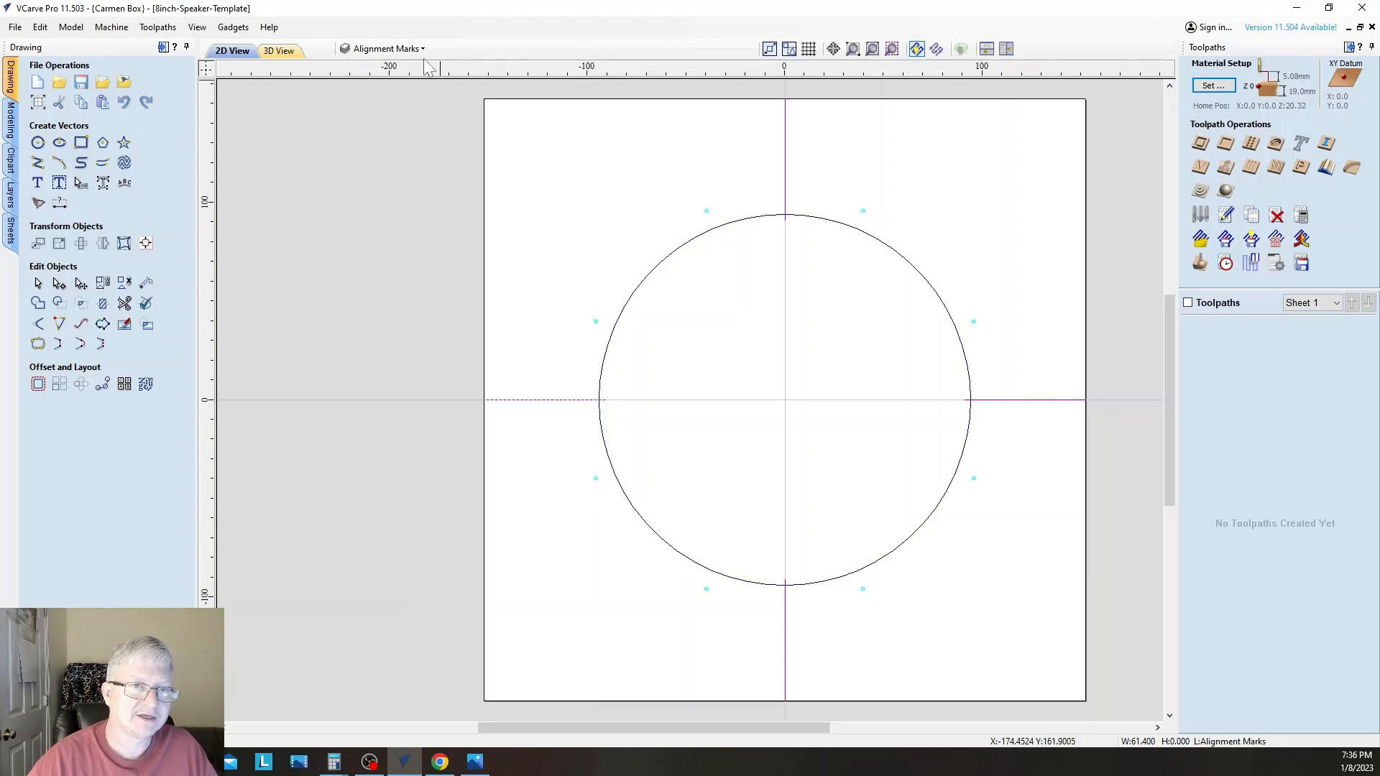
click(402, 48)
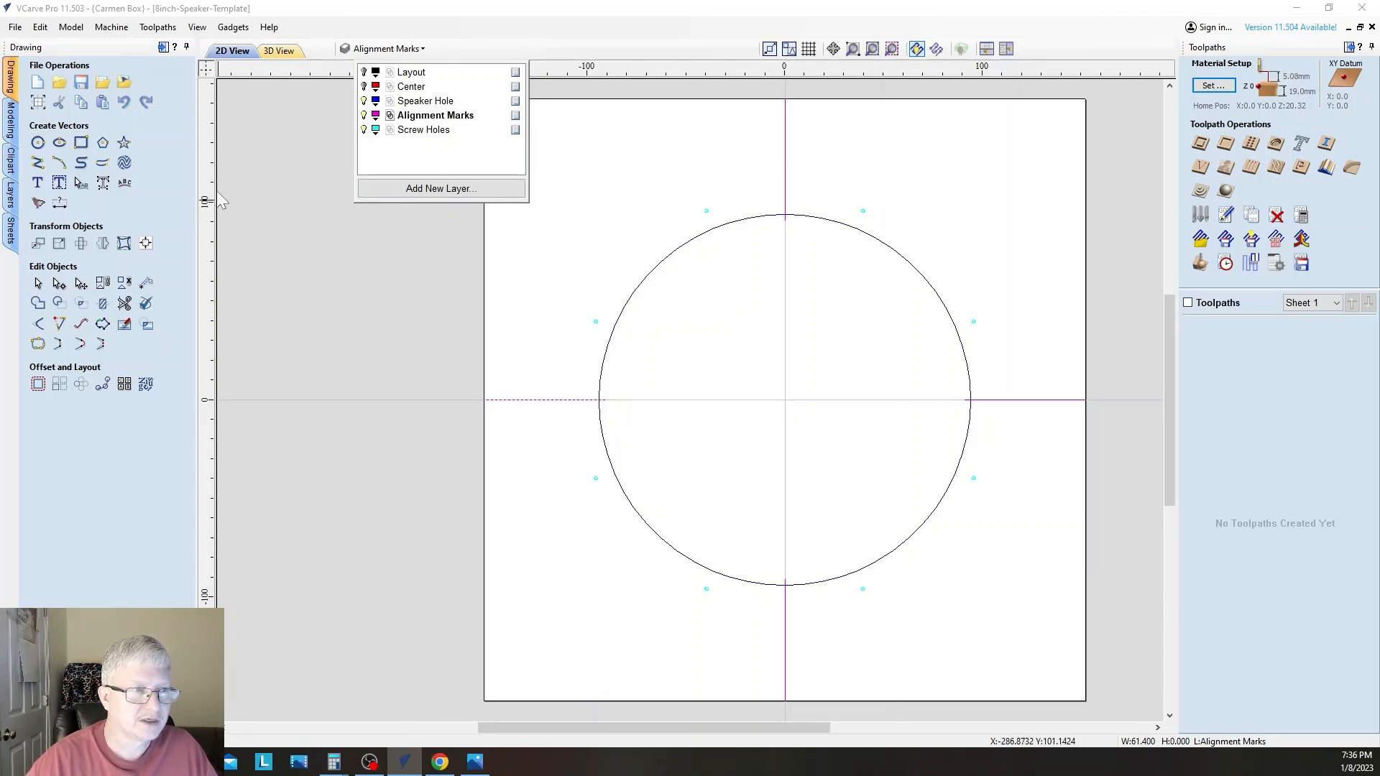
click(632, 216)
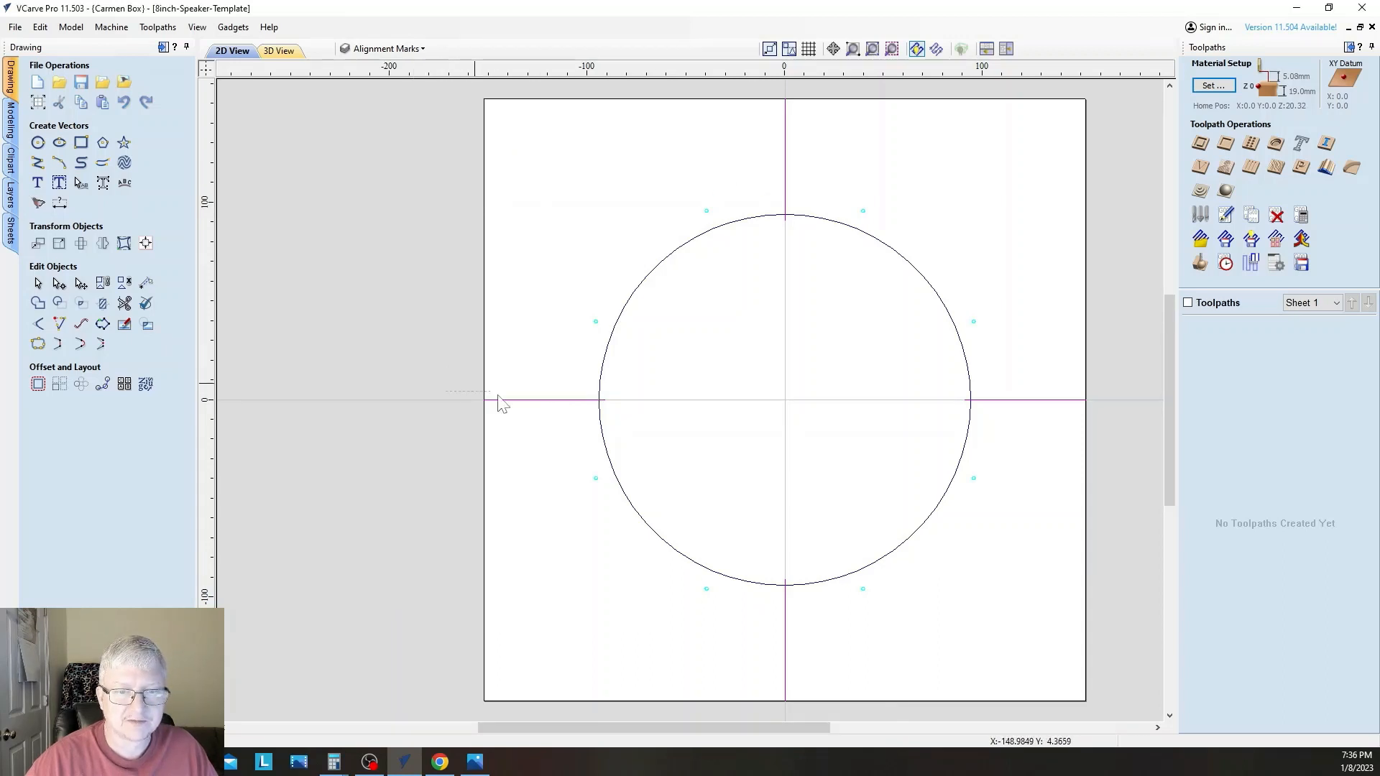
Start a 2D profile toolpath for the left alignment mark and set its cut depth to 1.0 mm
drag(501, 403, 672, 438)
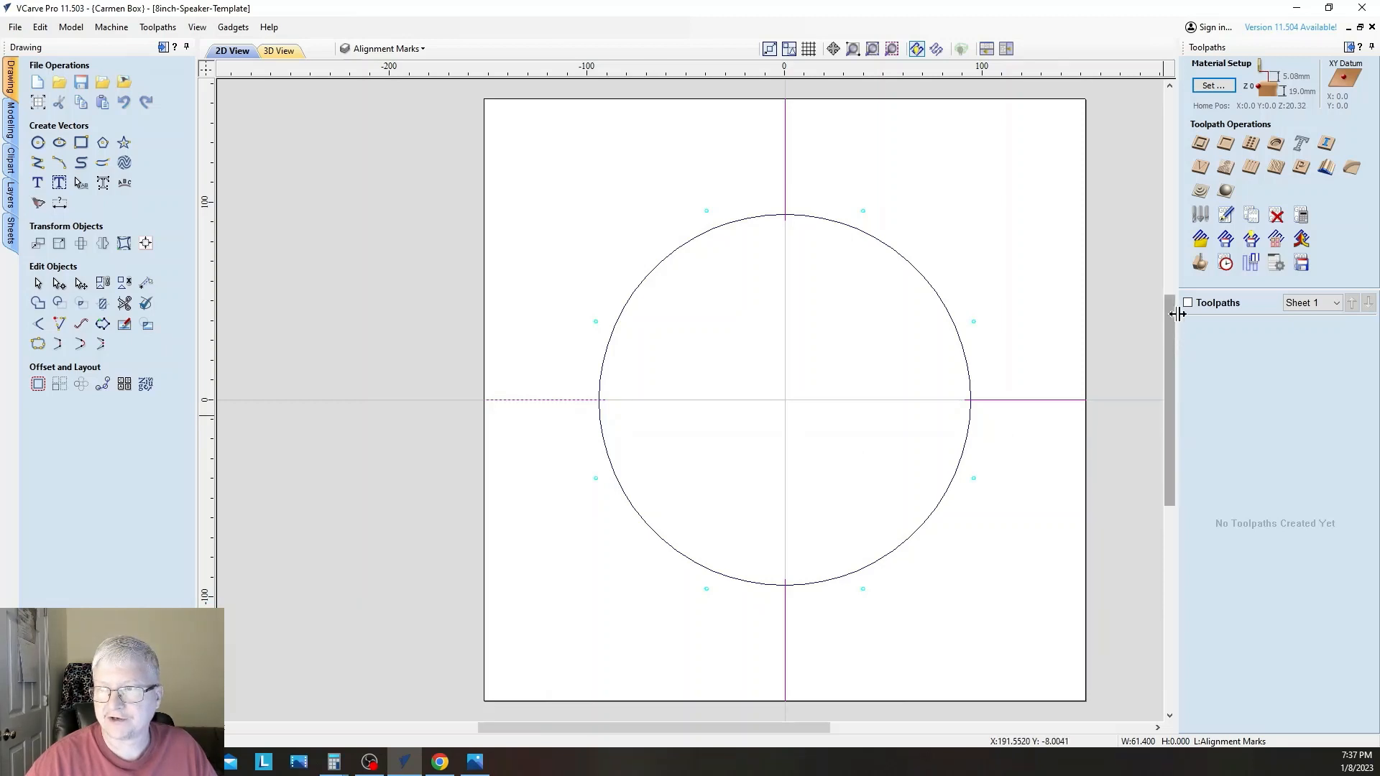
click(1200, 144)
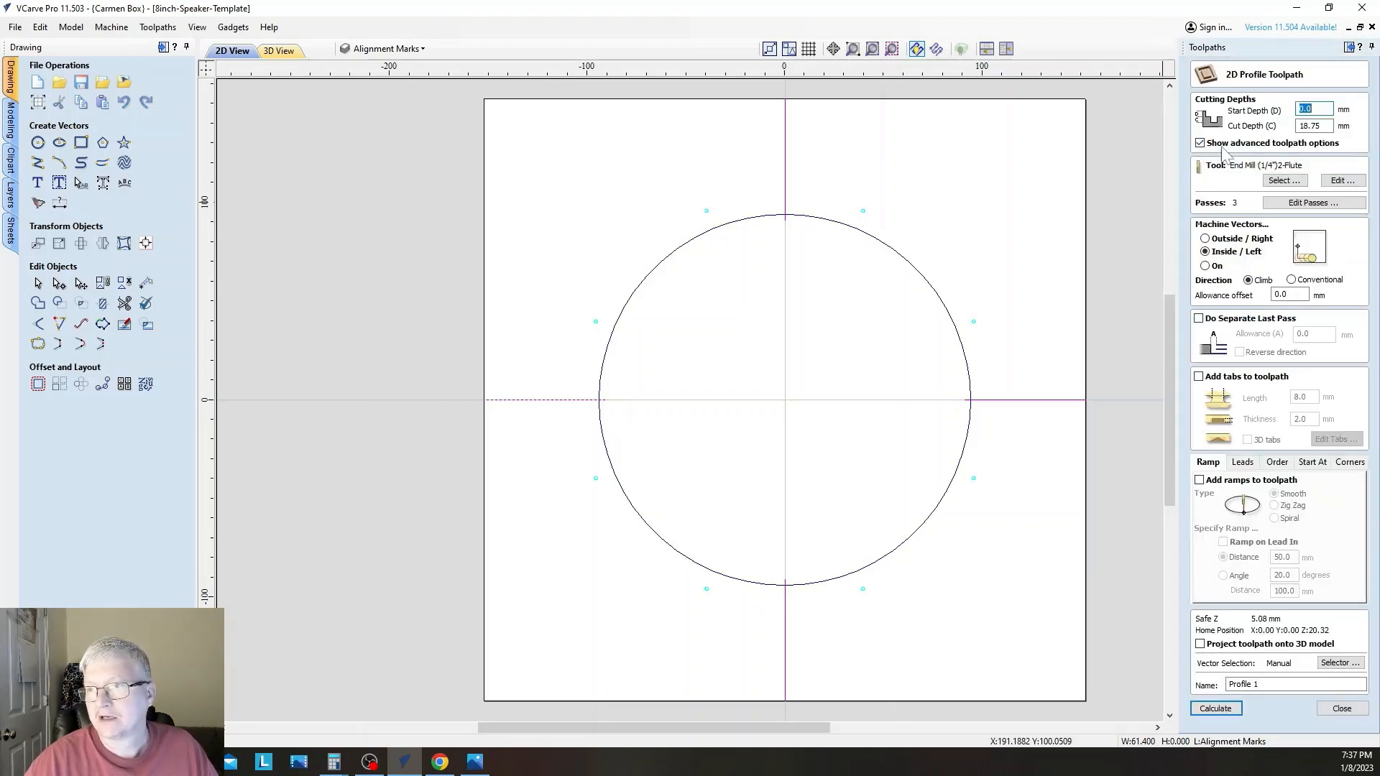
double_click(1310, 125)
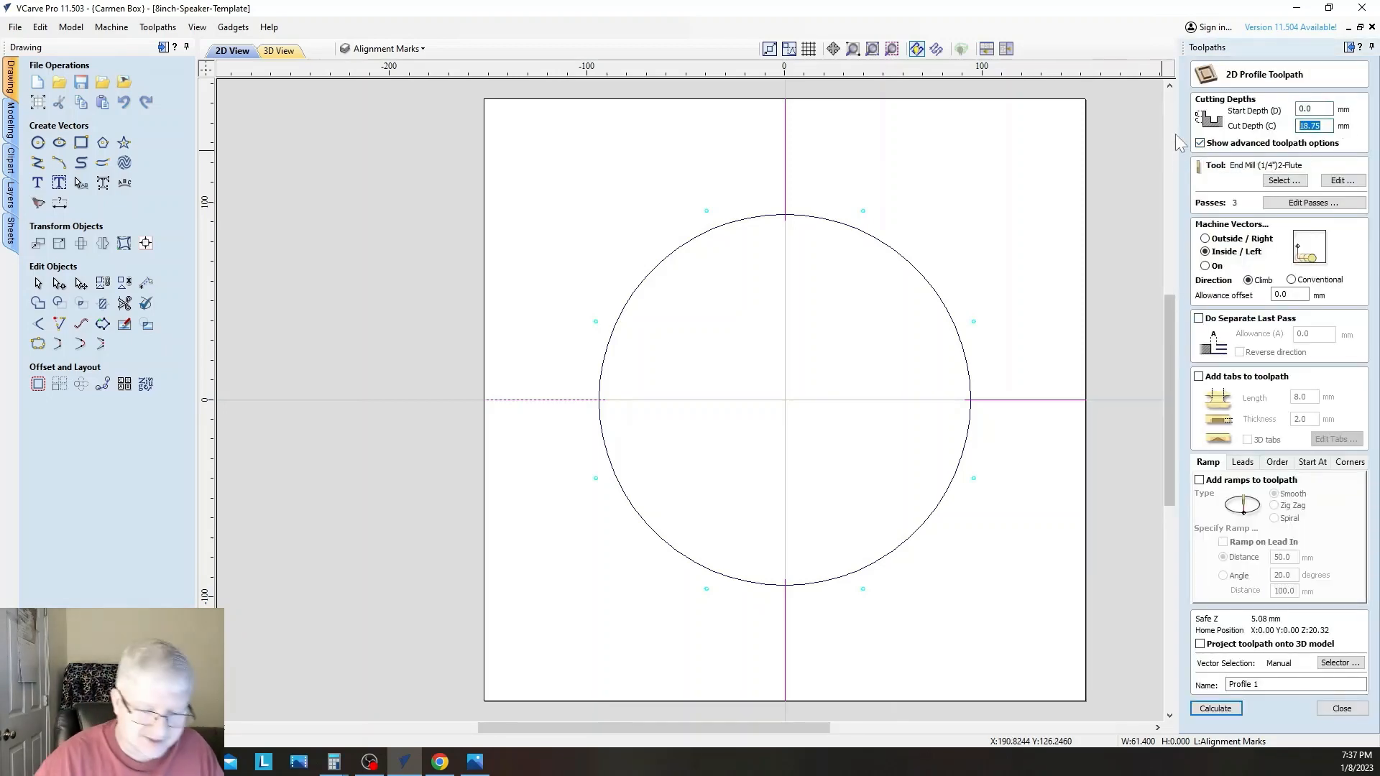
text(1.0)
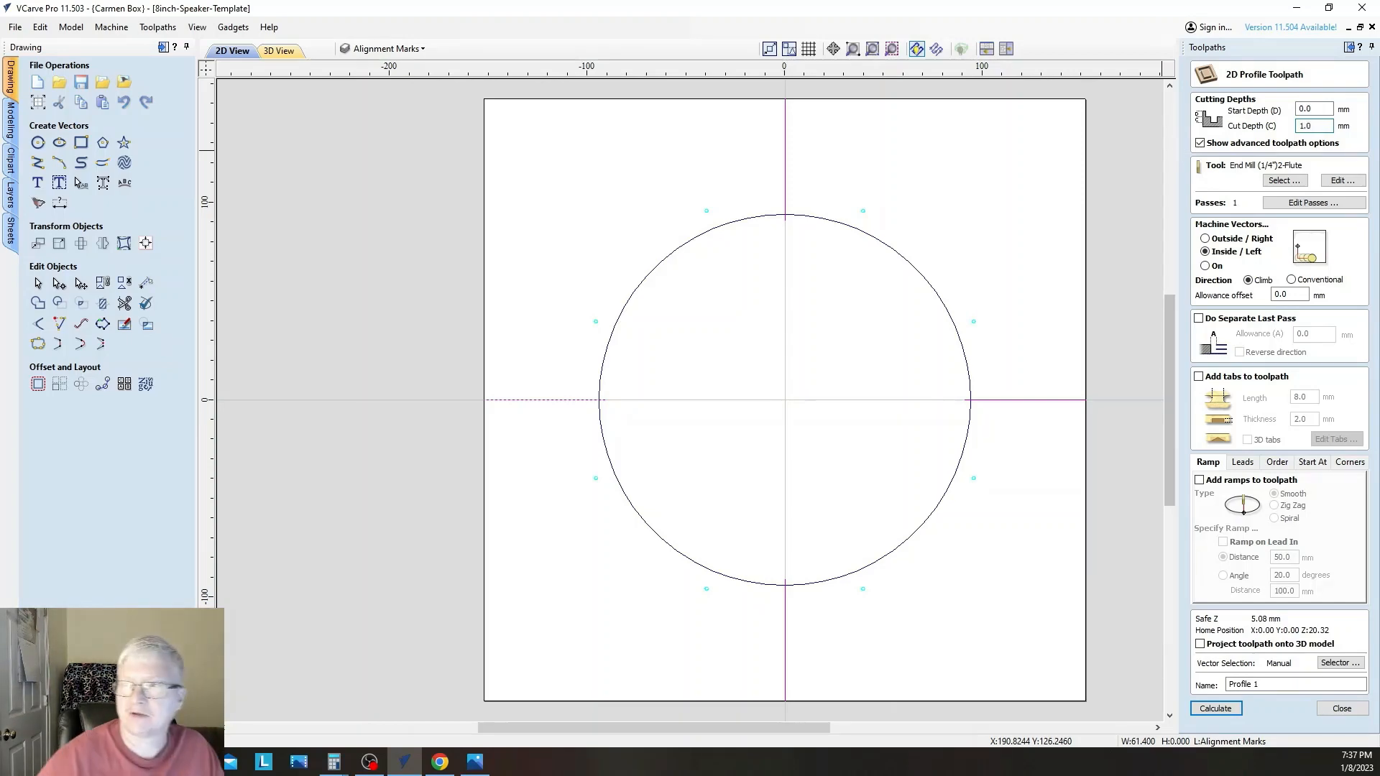
Assign the Engraving (15.0°, Tip 0.01 - 1/8") tool from the tool database to the profile toolpath
click(1286, 181)
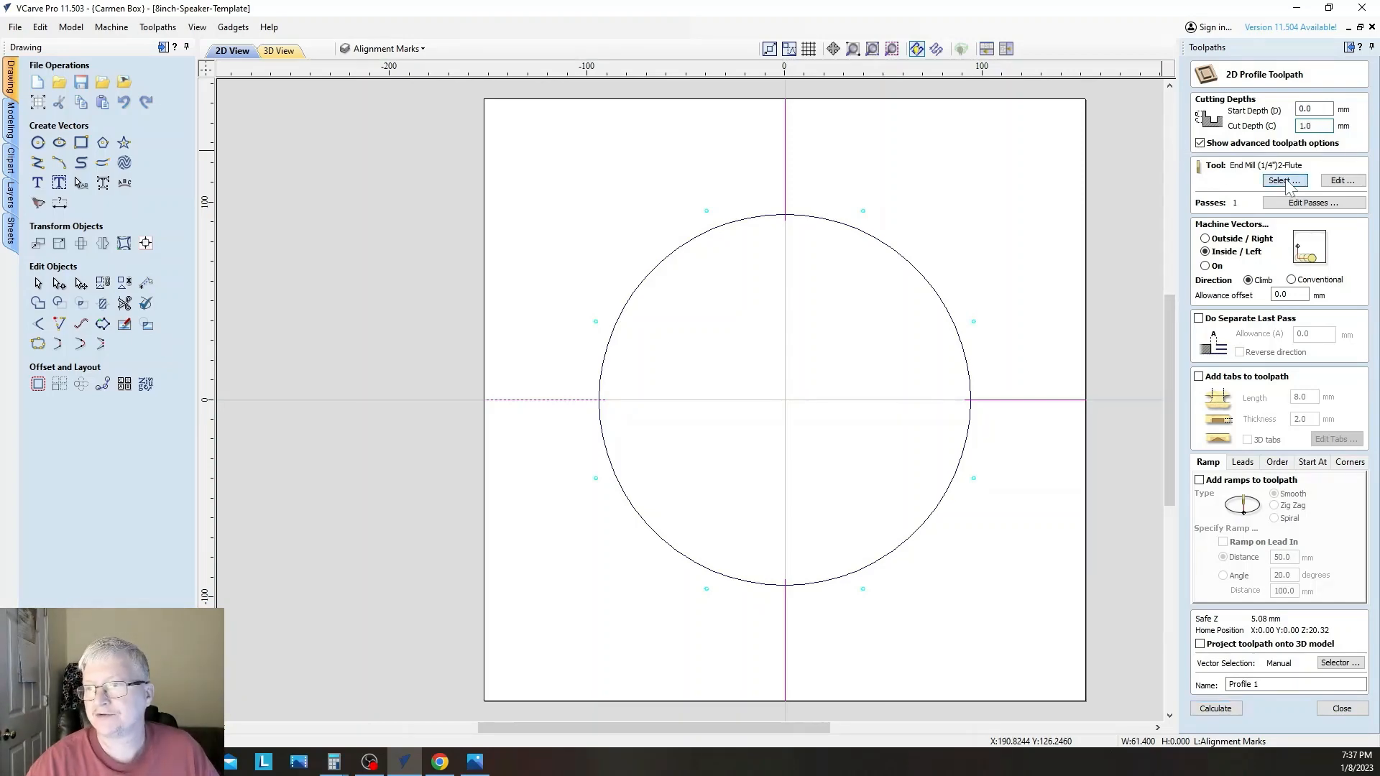
scroll(555, 370, down, 1)
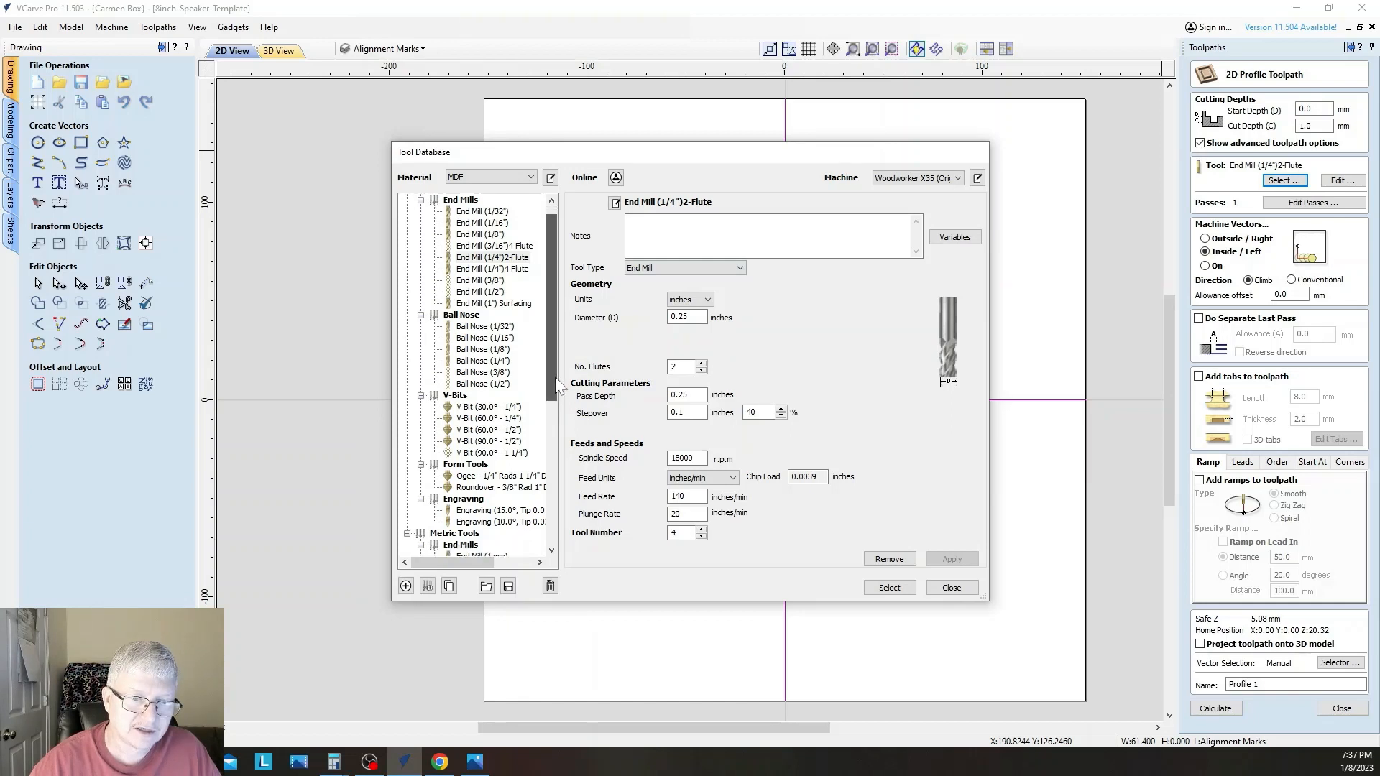
click(489, 488)
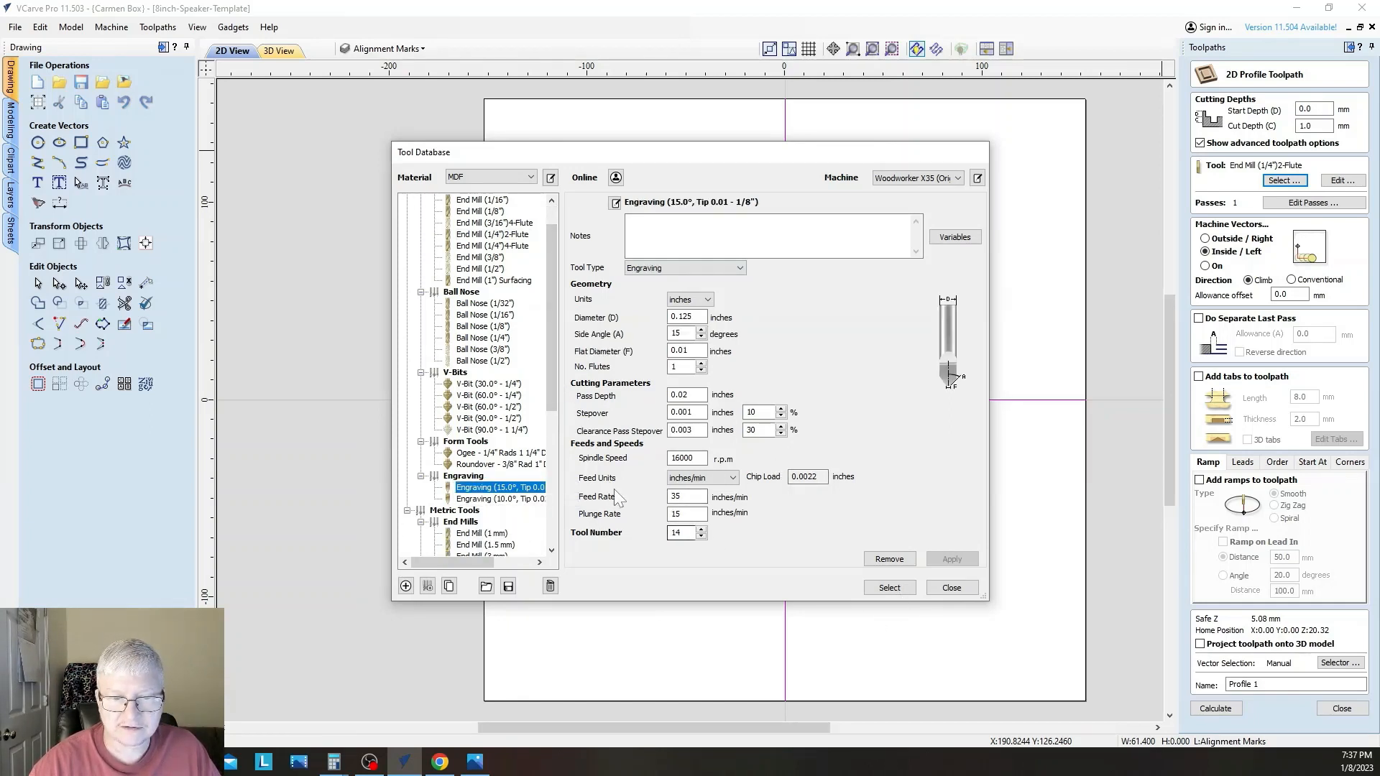
click(889, 588)
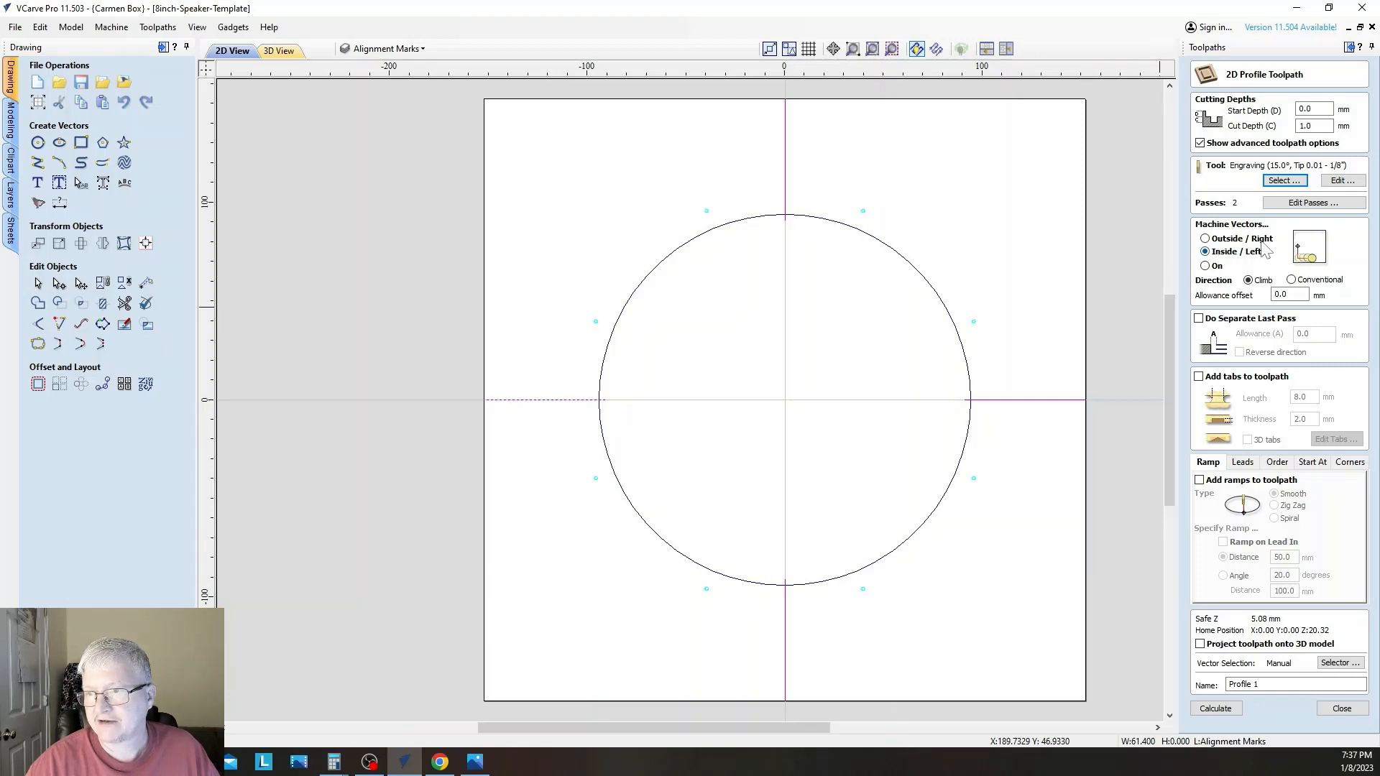
Set the profile toolpath to machine on the vector instead of outside or inside it
click(1215, 239)
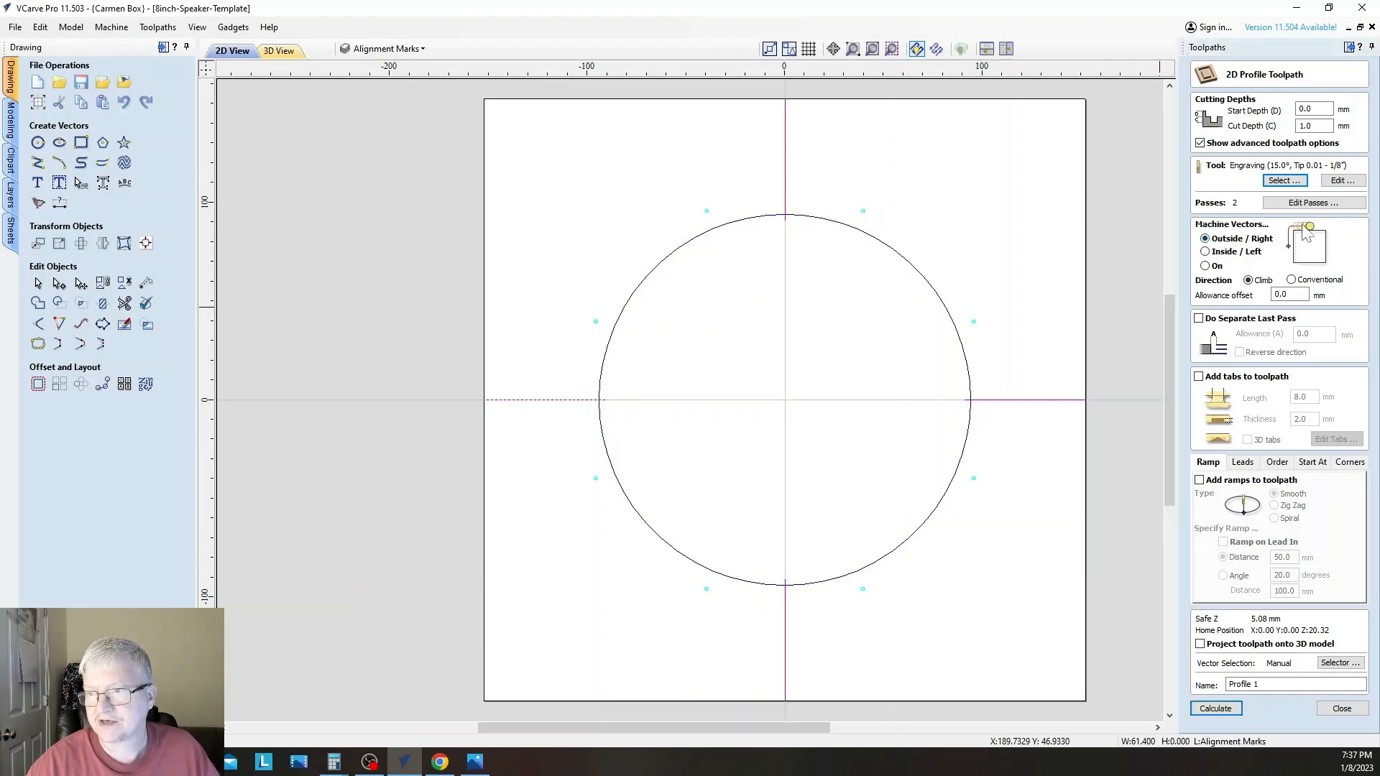
click(1205, 252)
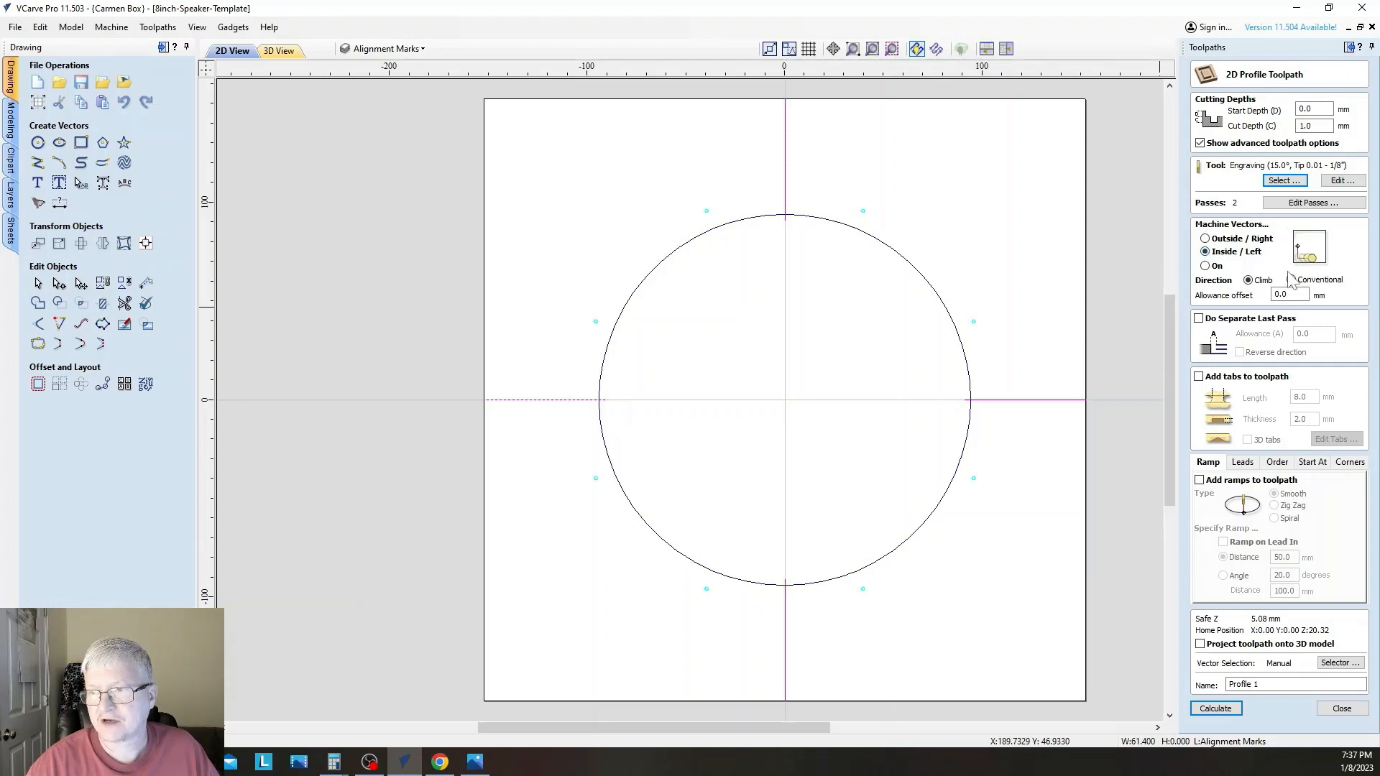
click(1206, 266)
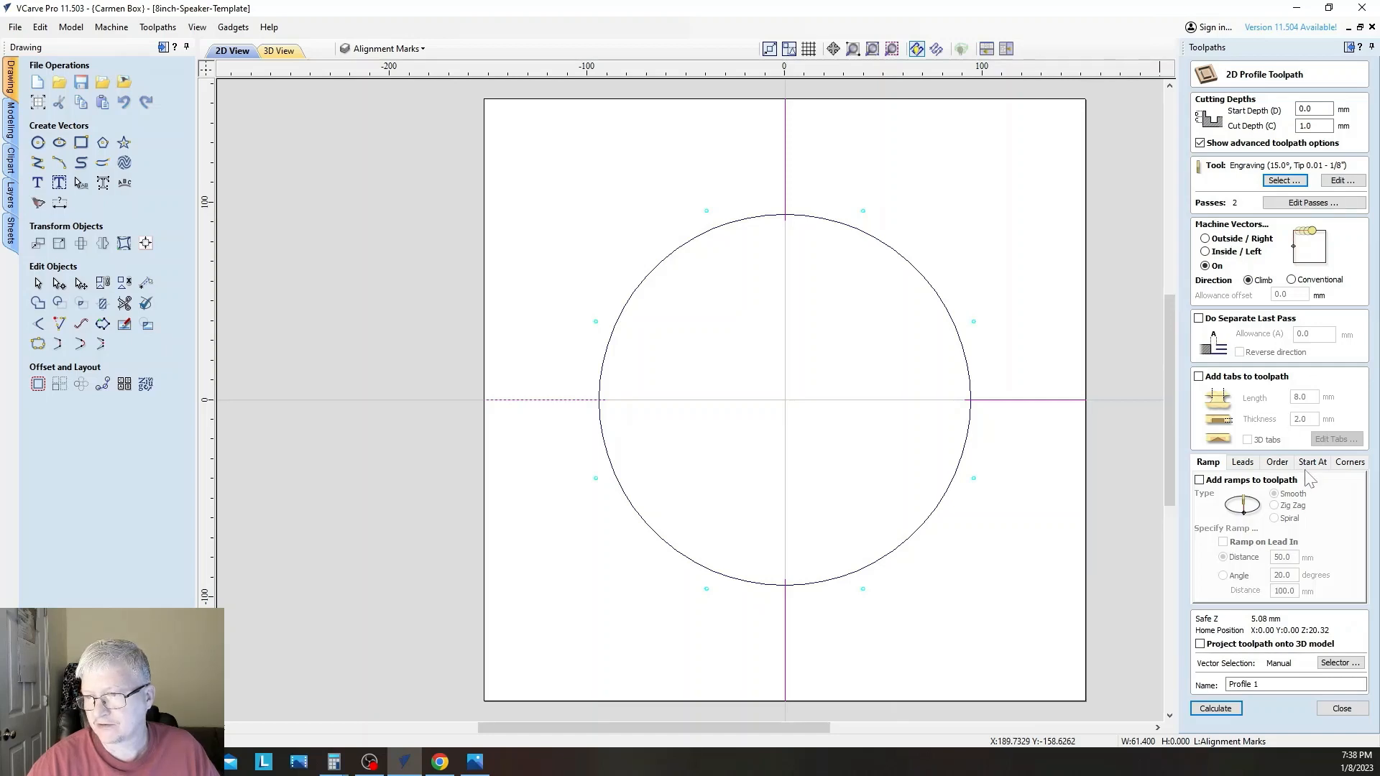
Name the profile toolpath "Left Align Mark" and calculate it
click(1257, 684)
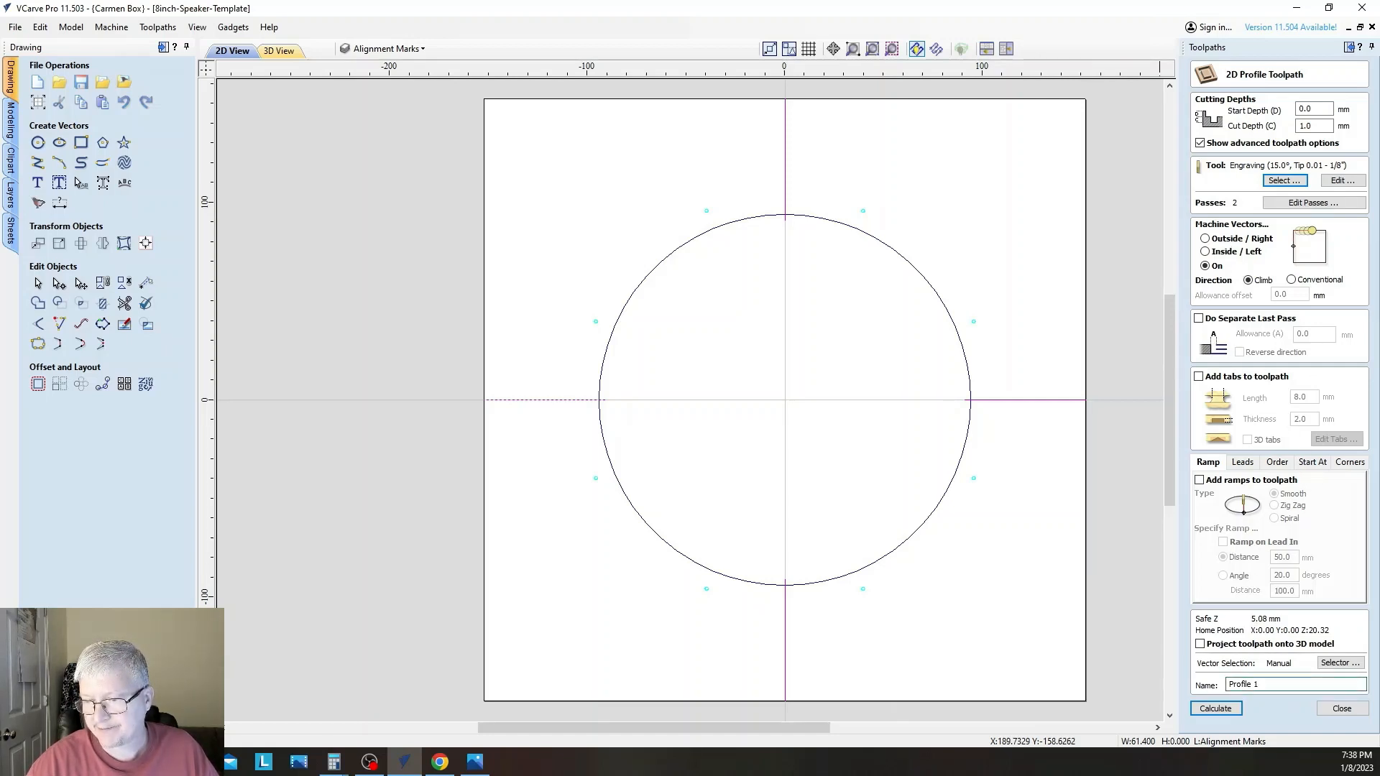
drag(1258, 685, 1154, 670)
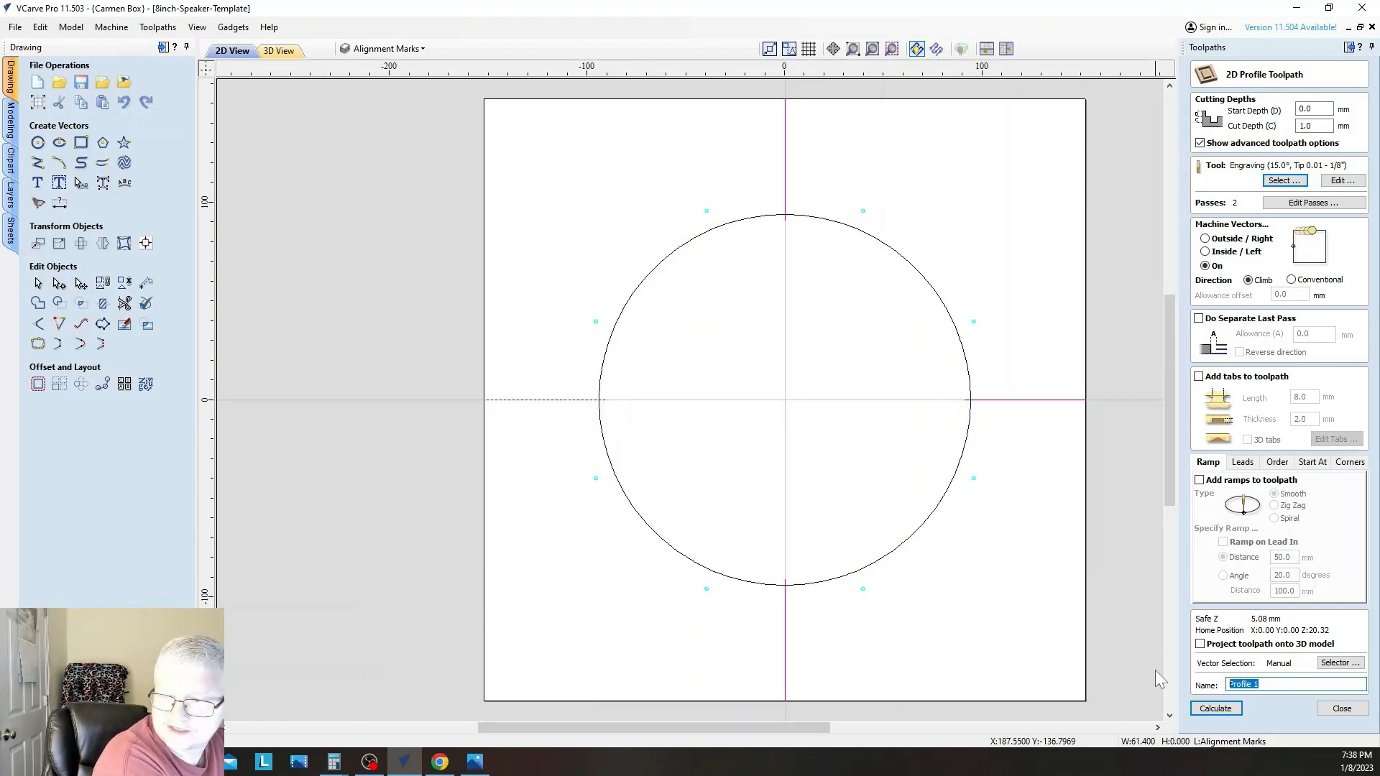
text(Left Align)
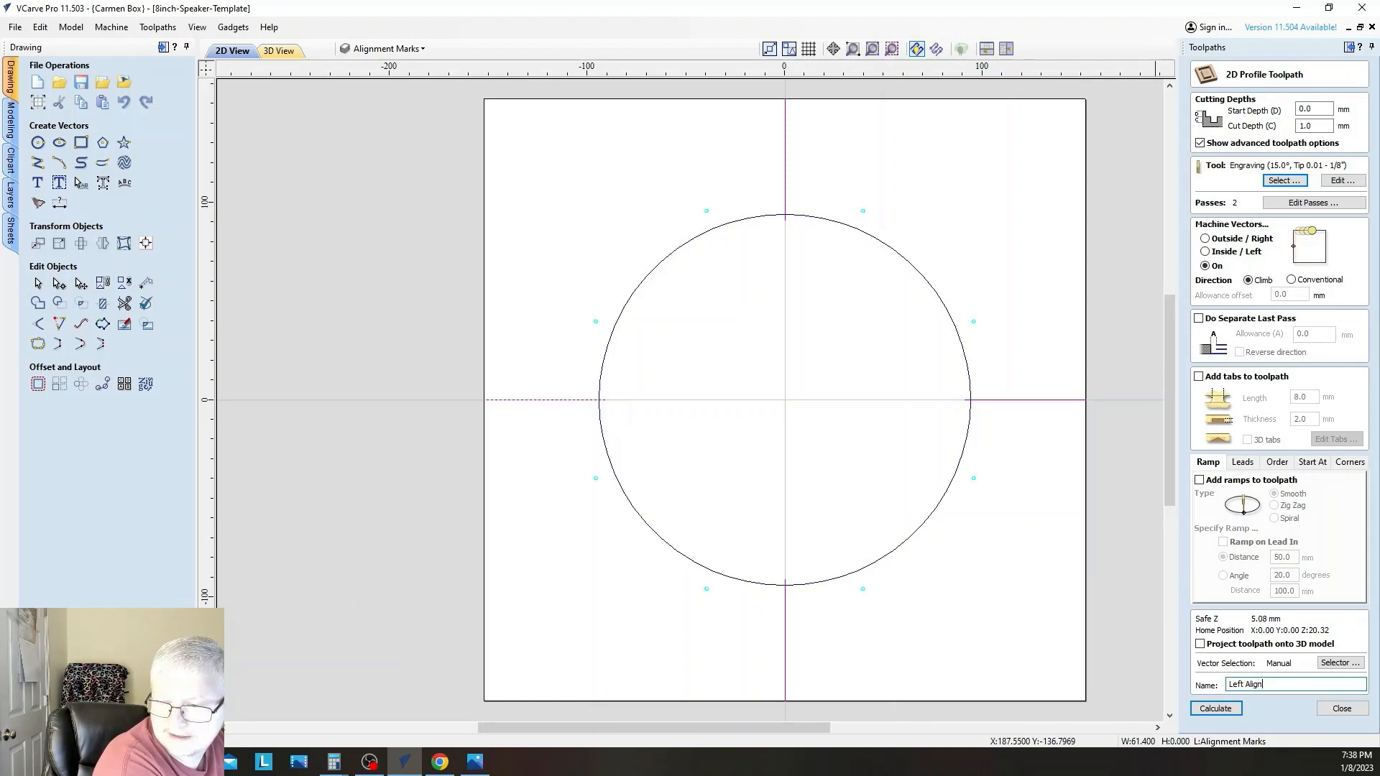
text( Mark)
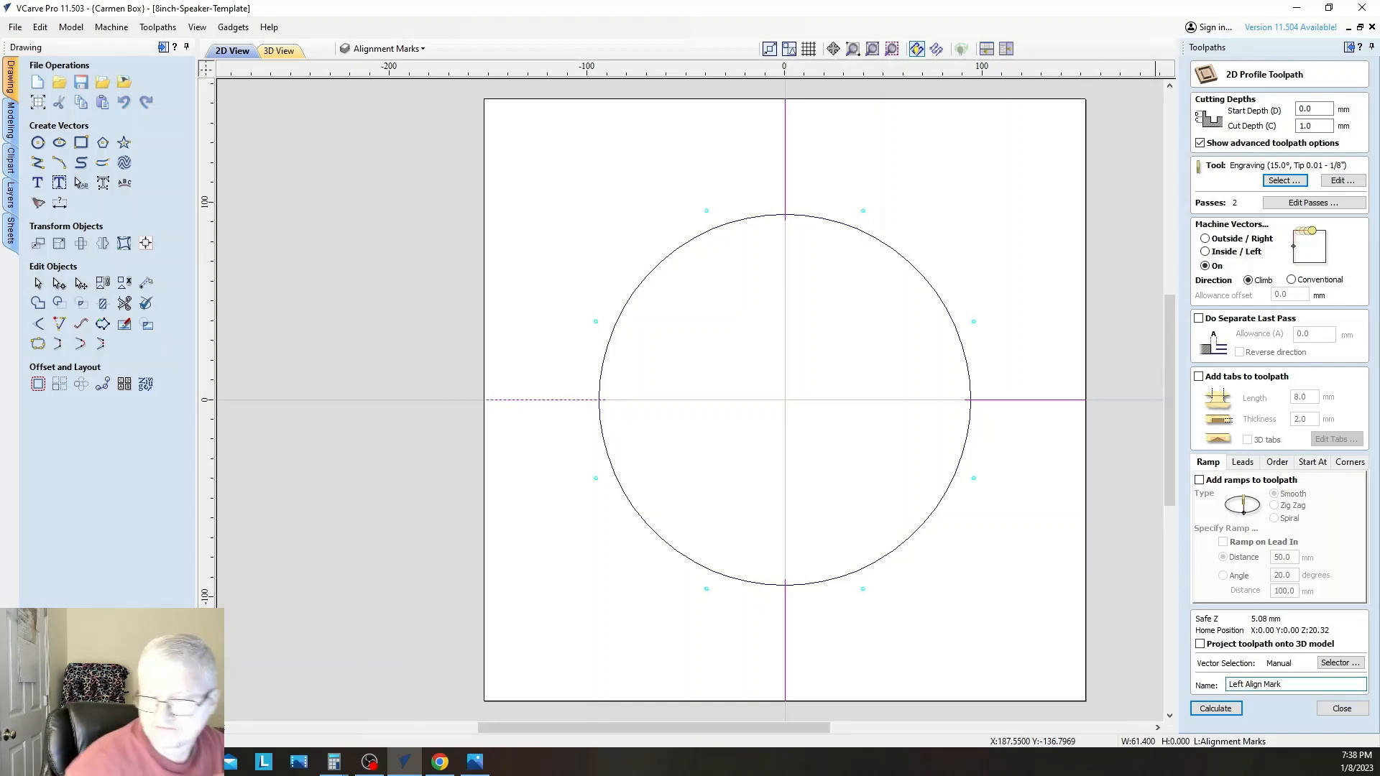
click(1221, 708)
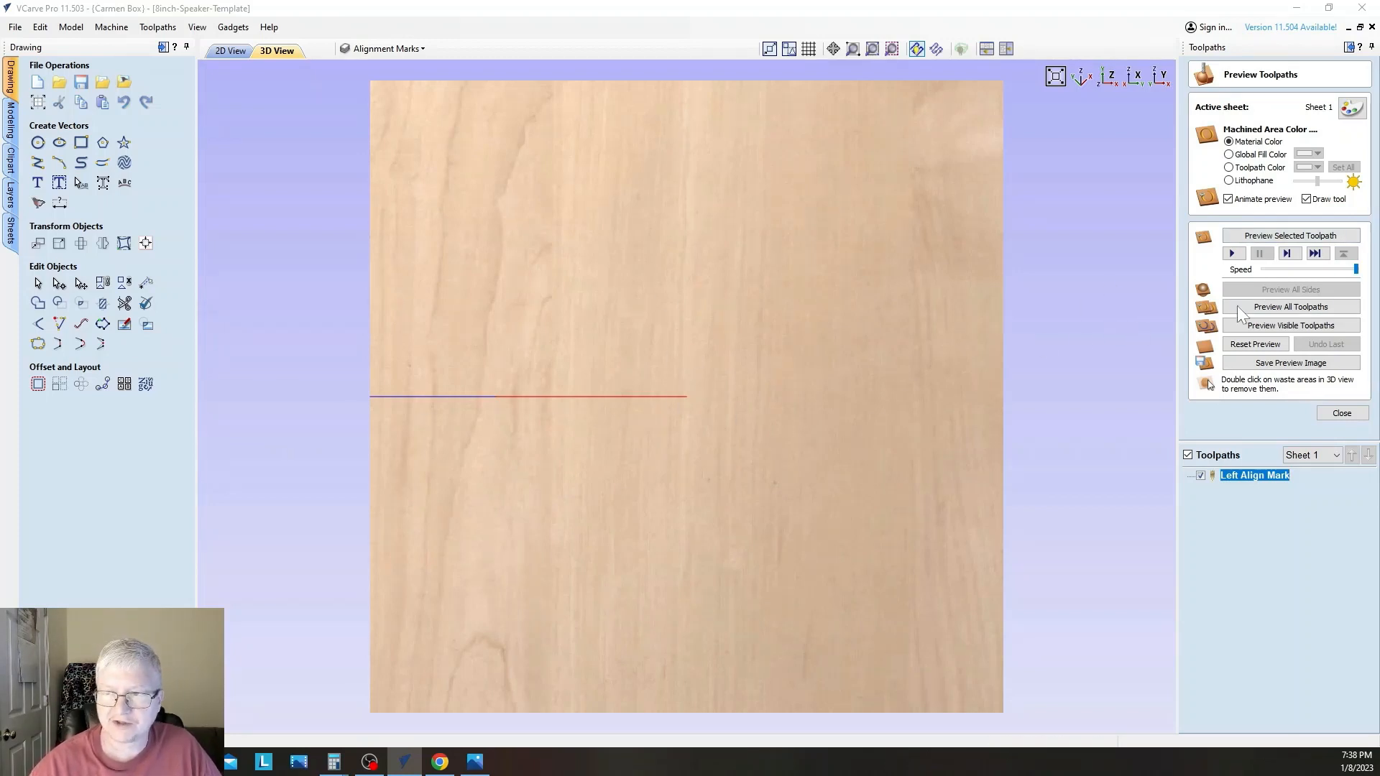
Hide the Left Align Mark toolpath lines and play the simulation of its cut
click(1201, 475)
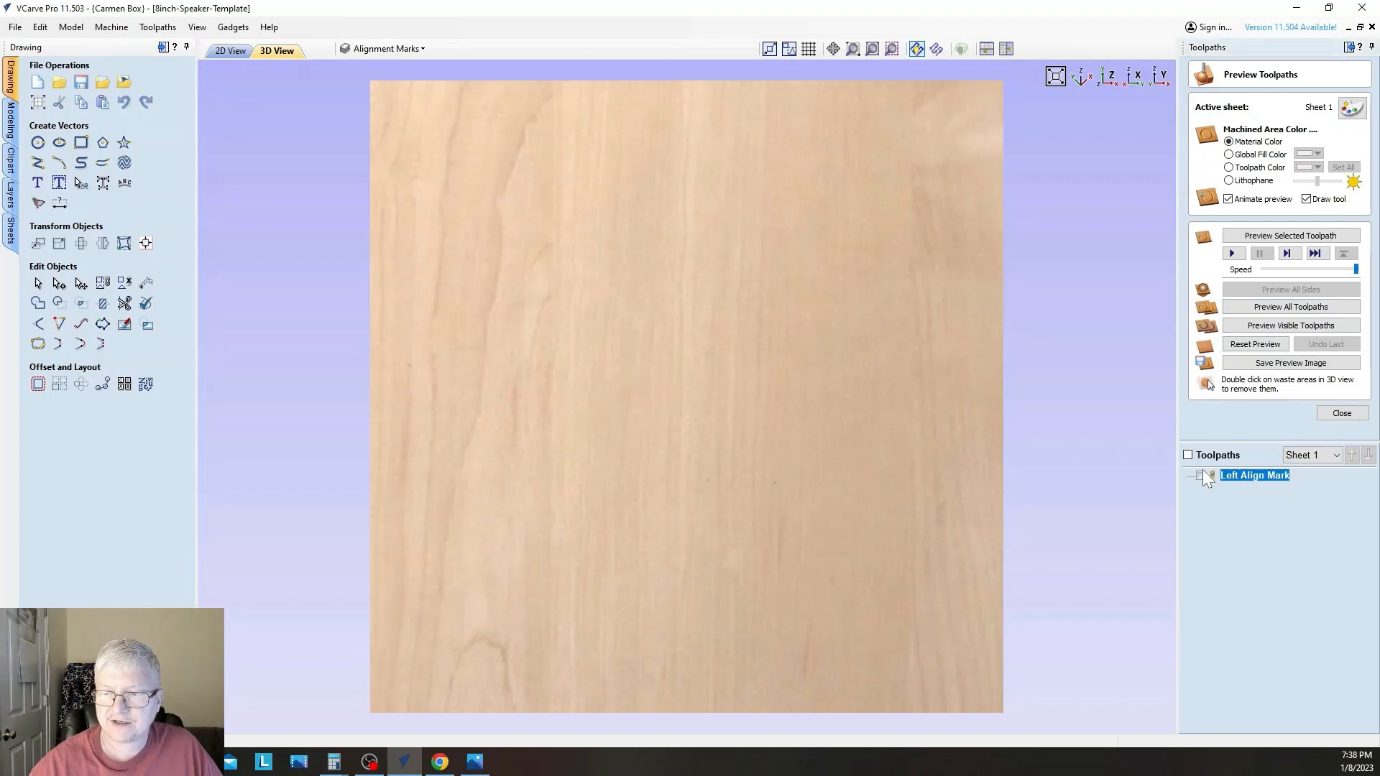
click(1233, 253)
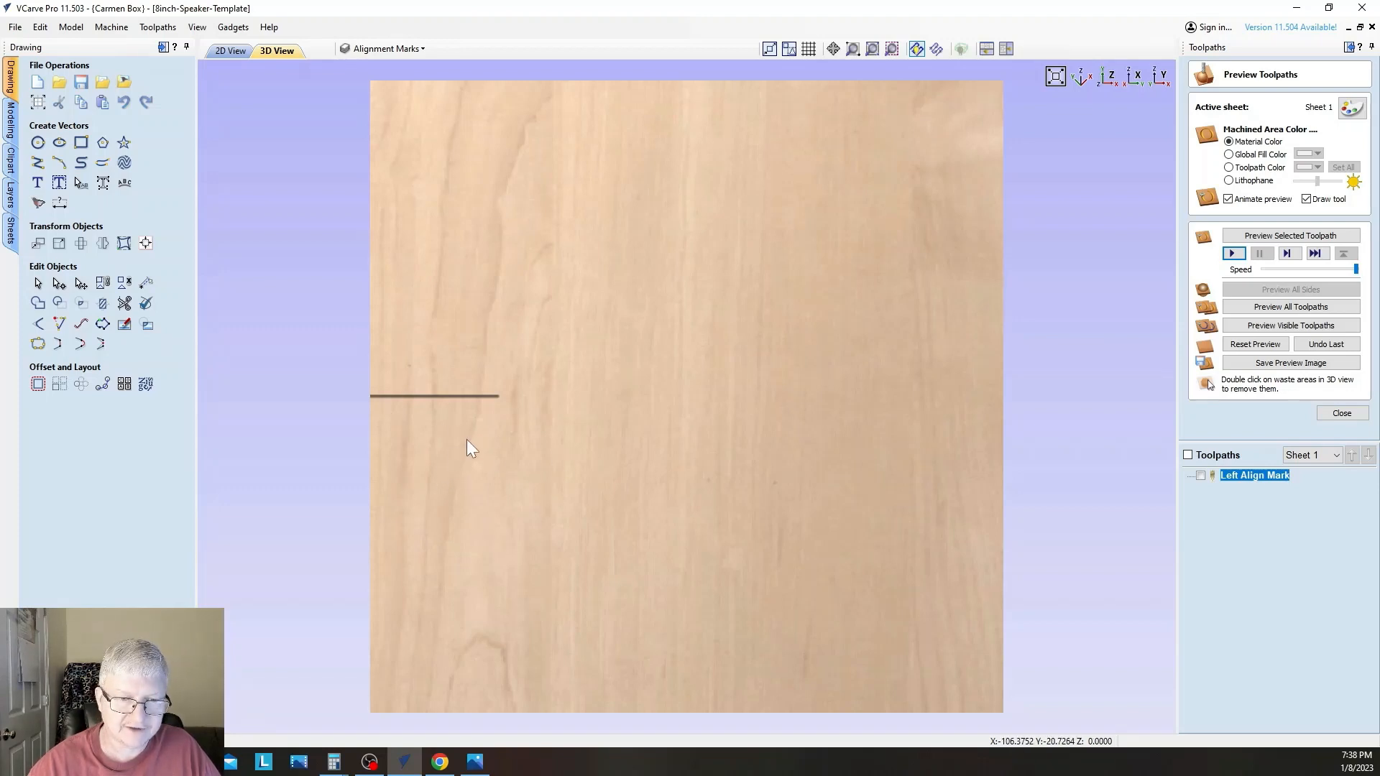
Inspect the simulated alignment groove up close from several angles in 3D and return to the 2D view
drag(468, 446, 692, 369)
scroll(647, 366, up, 4)
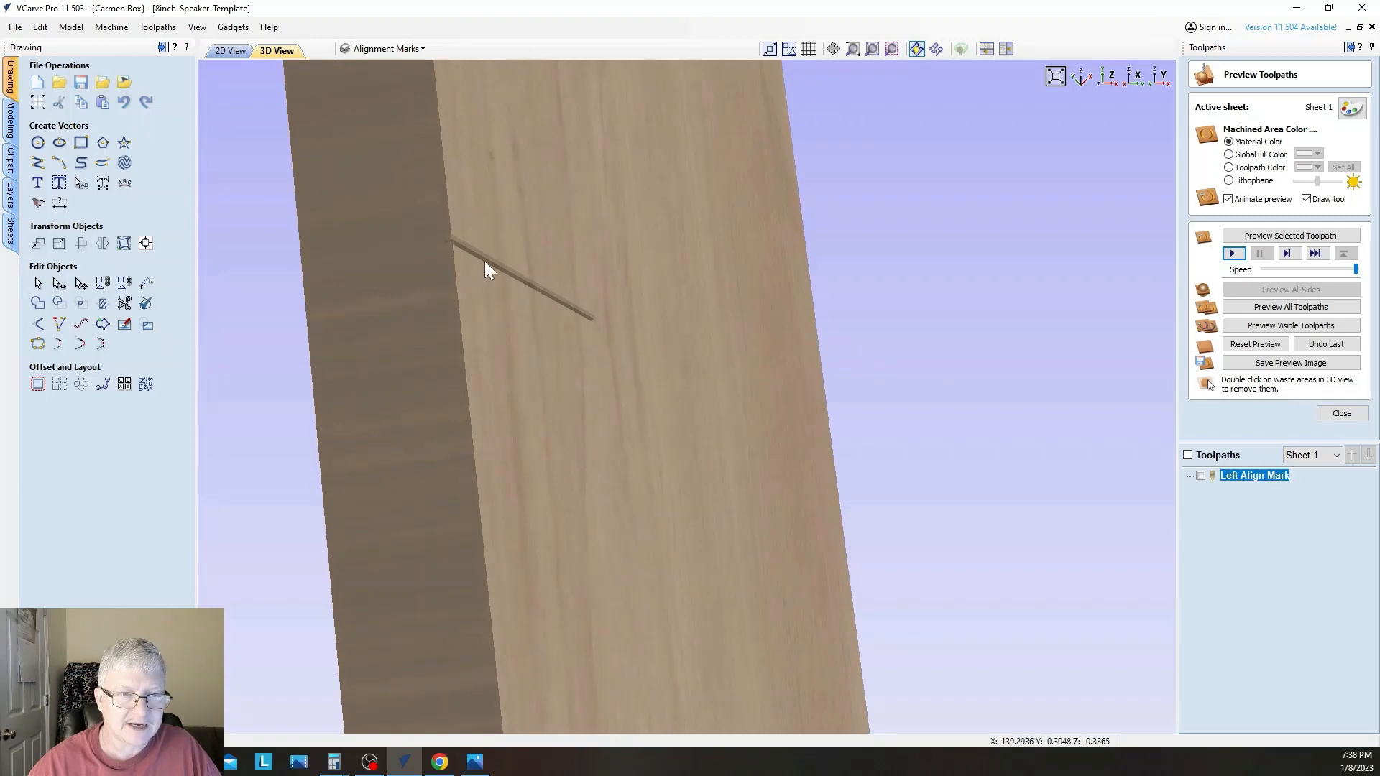
drag(484, 261, 480, 296)
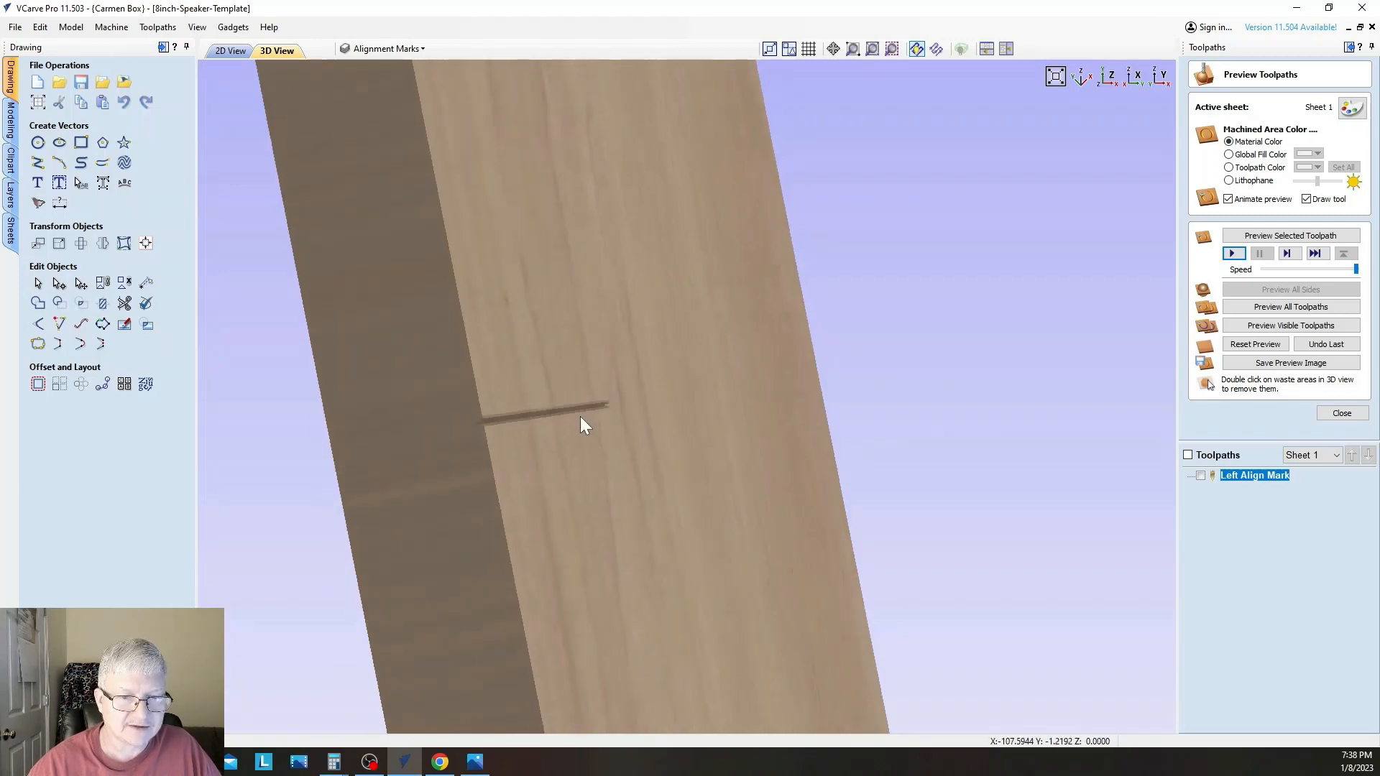
drag(579, 422, 446, 410)
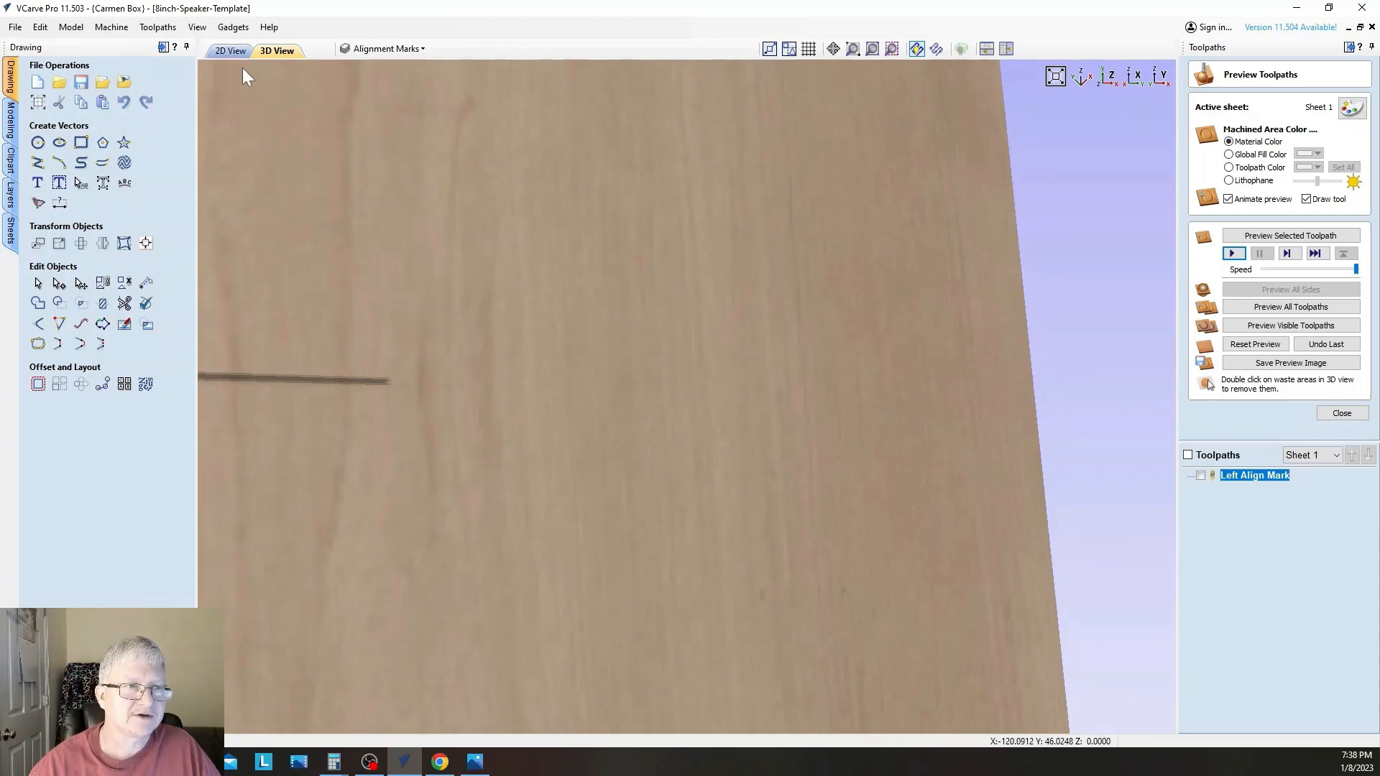
scroll(790, 338, down, 3)
click(220, 50)
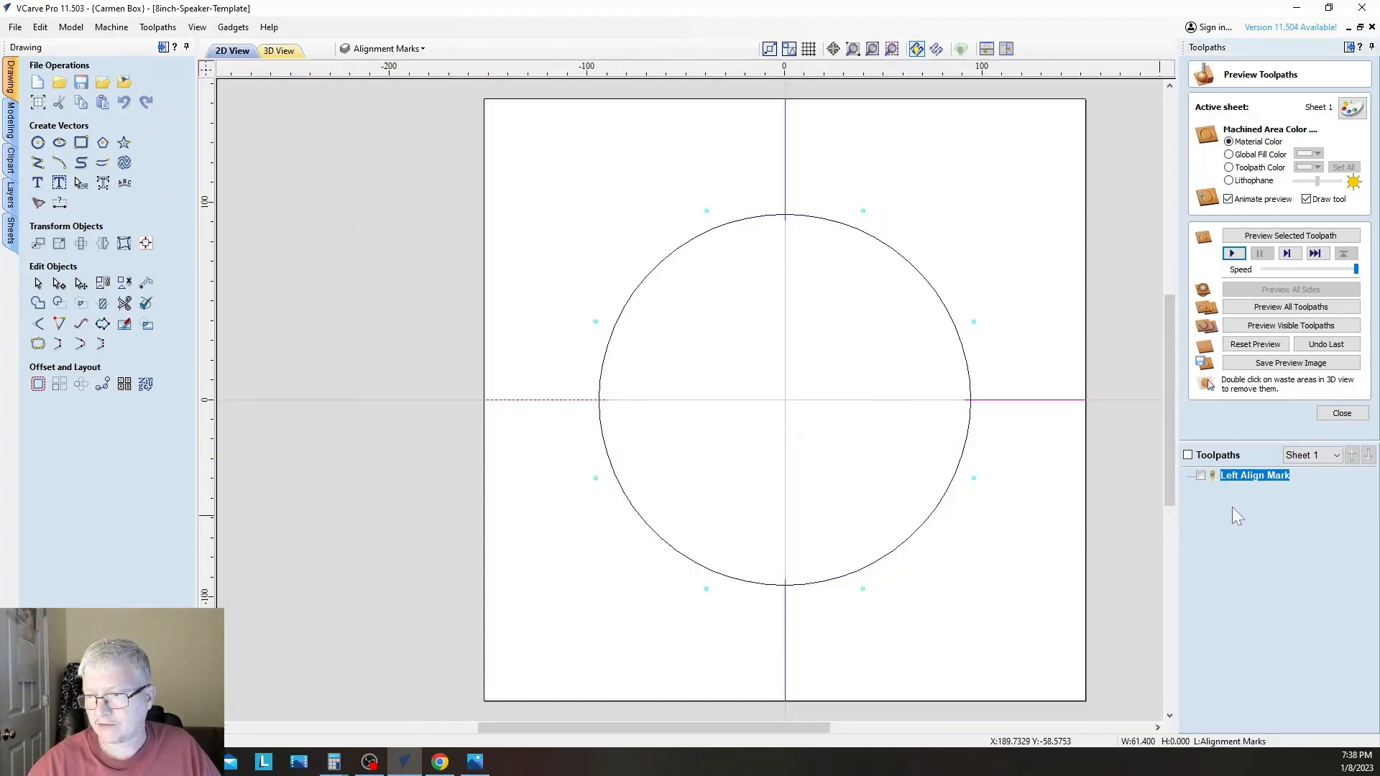
Copy the words "Align Mark" from the Left Align Mark toolpath's name, leaving that name as it is
mouse_move(1244, 474)
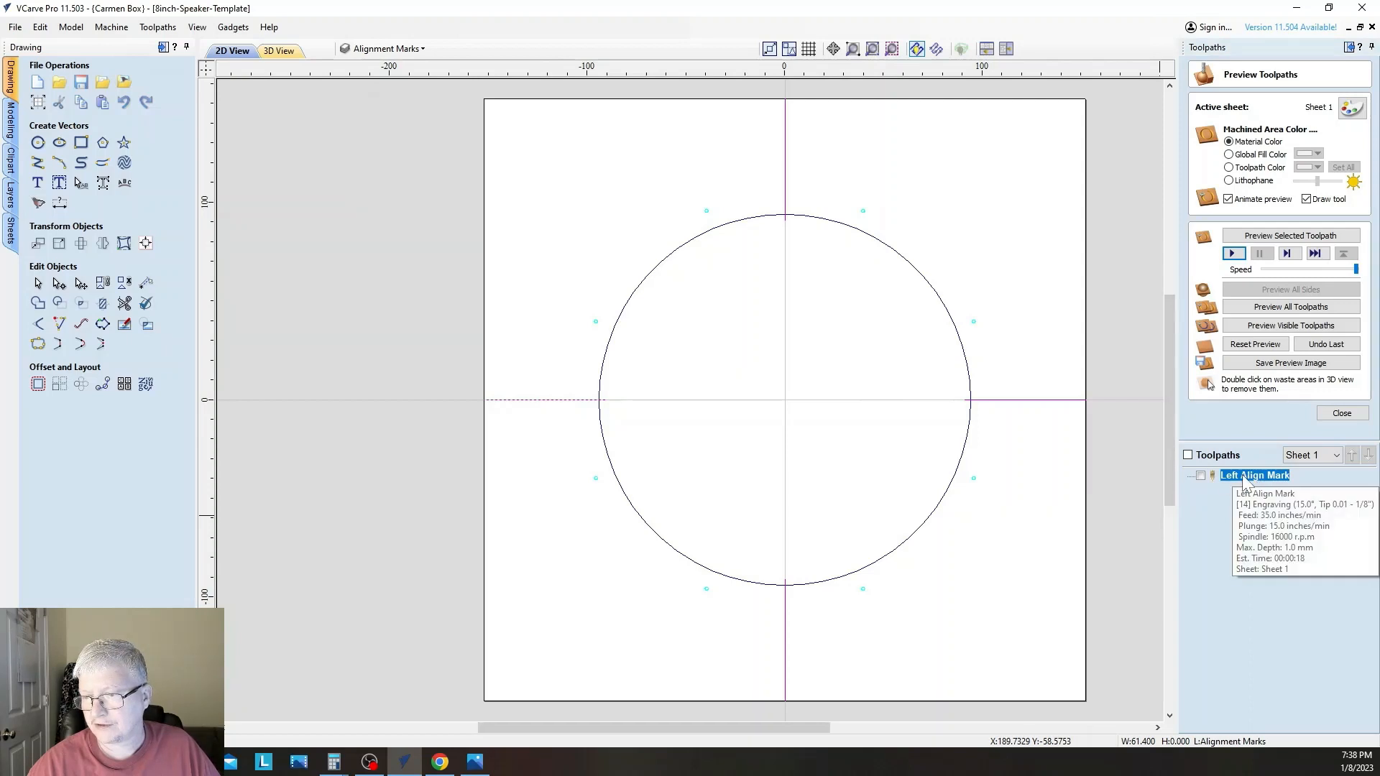
right_click(1240, 477)
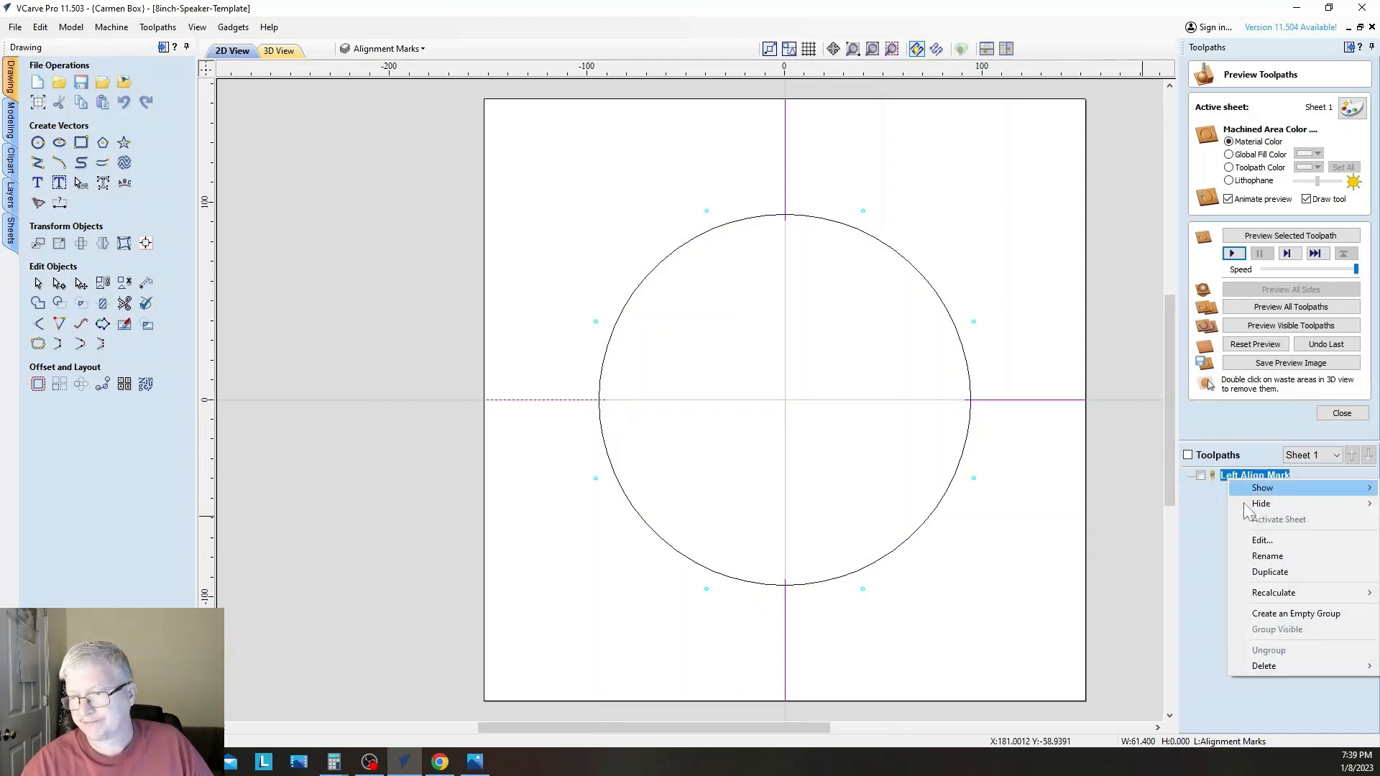
click(1262, 559)
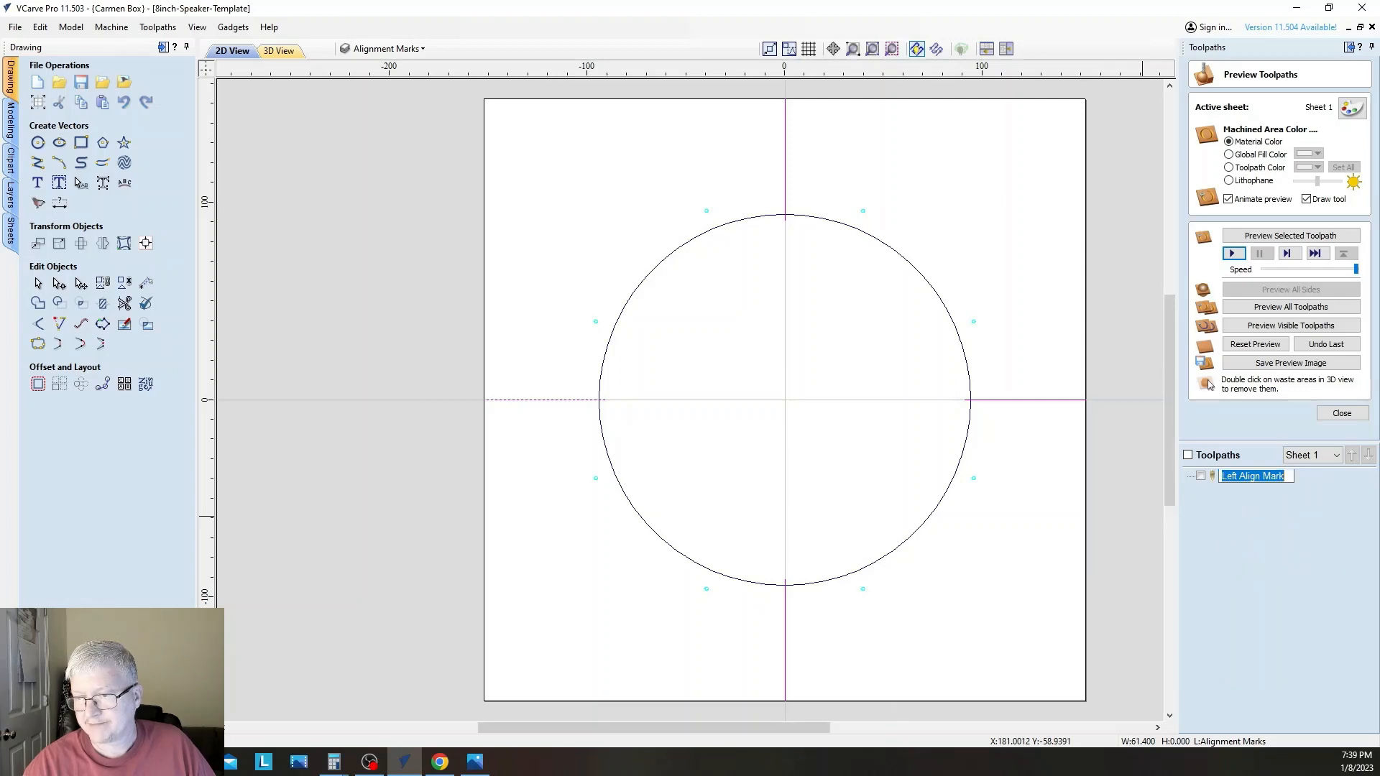
key(Home)
key(ctrl+Right)
key(shift+End)
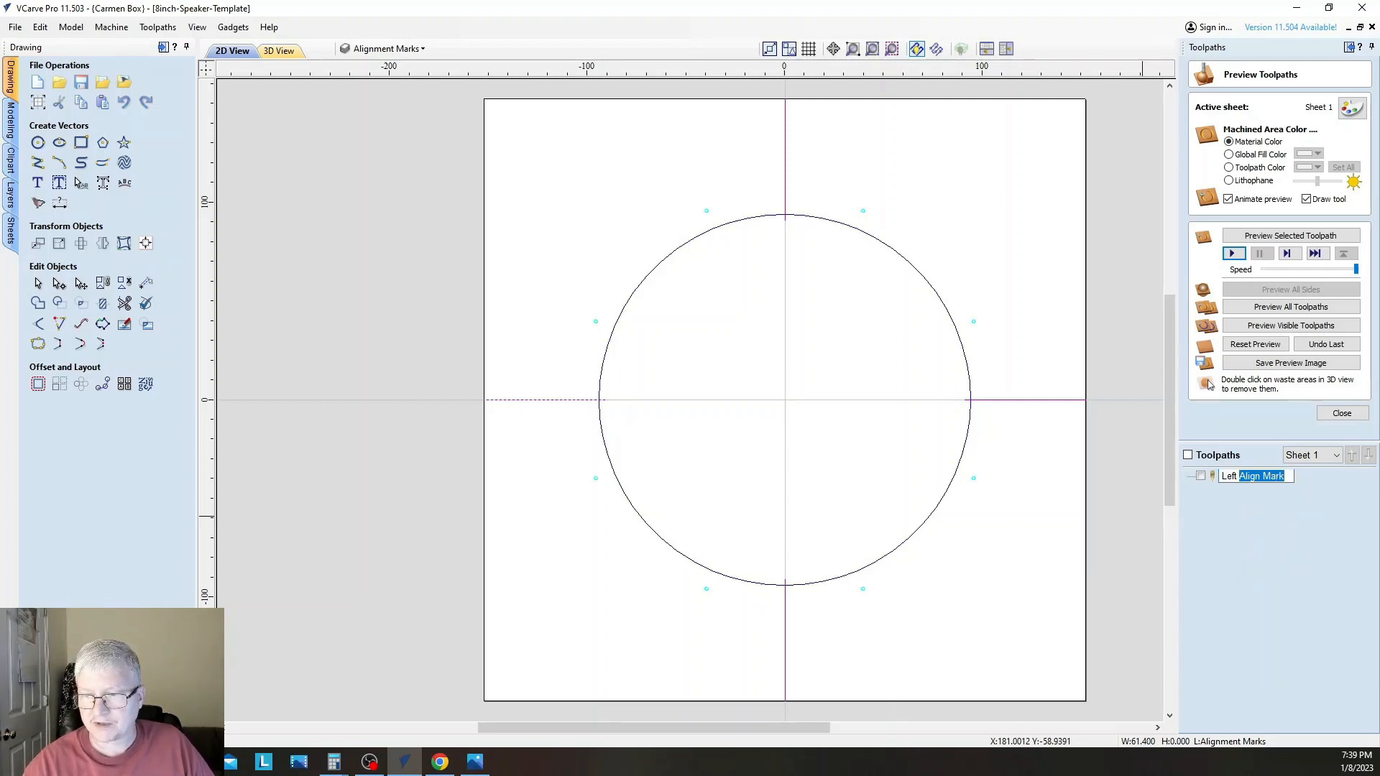
right_click(1253, 476)
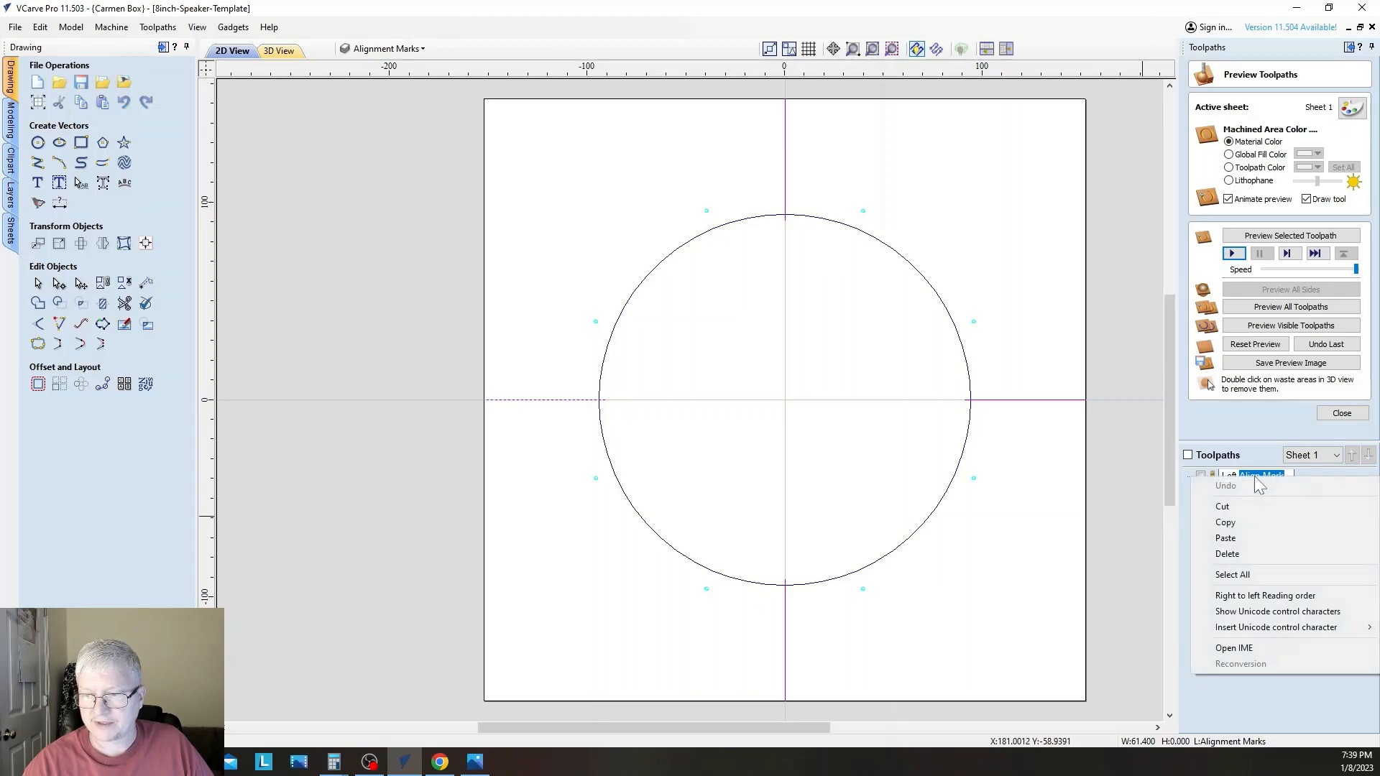
click(1231, 520)
key(ctrl+a)
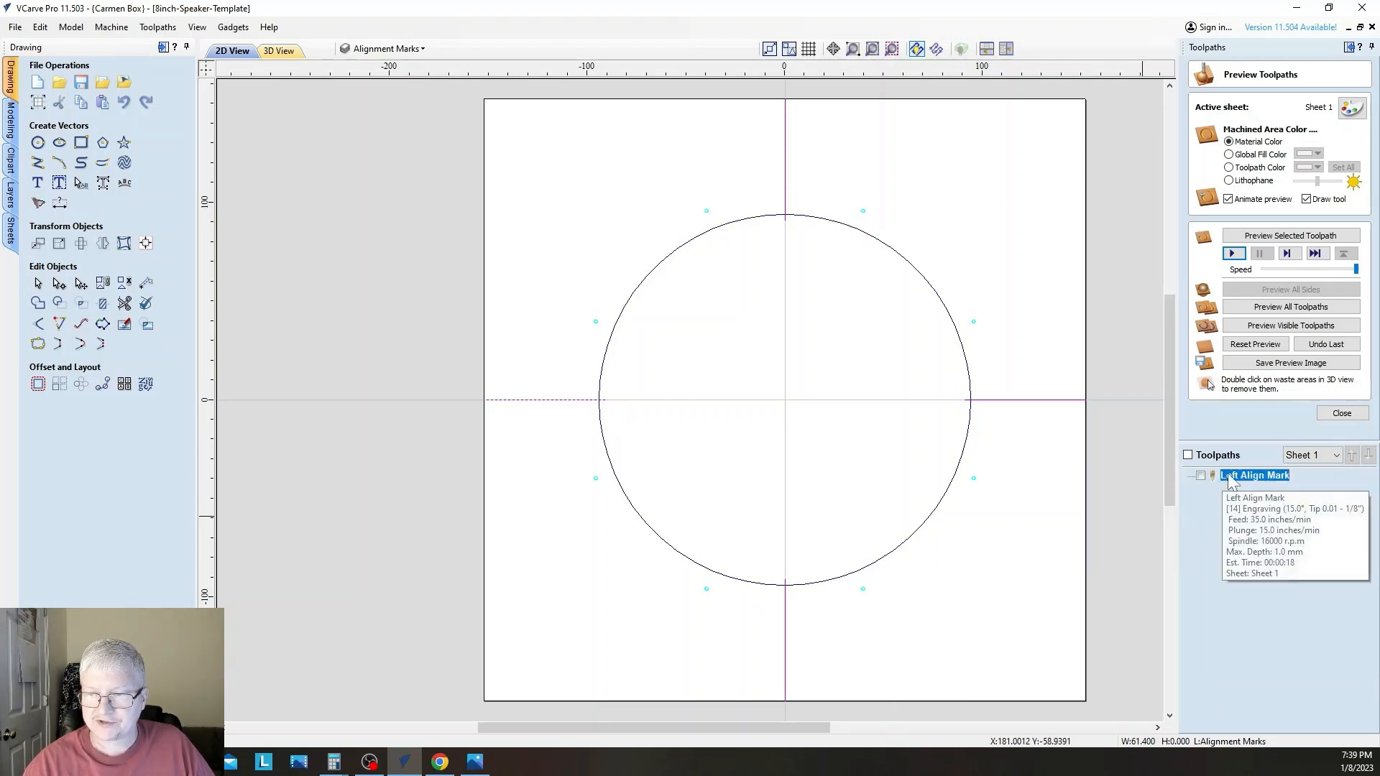
Duplicate the Left Align Mark toolpath to make three copies of it
right_click(1227, 479)
click(1269, 569)
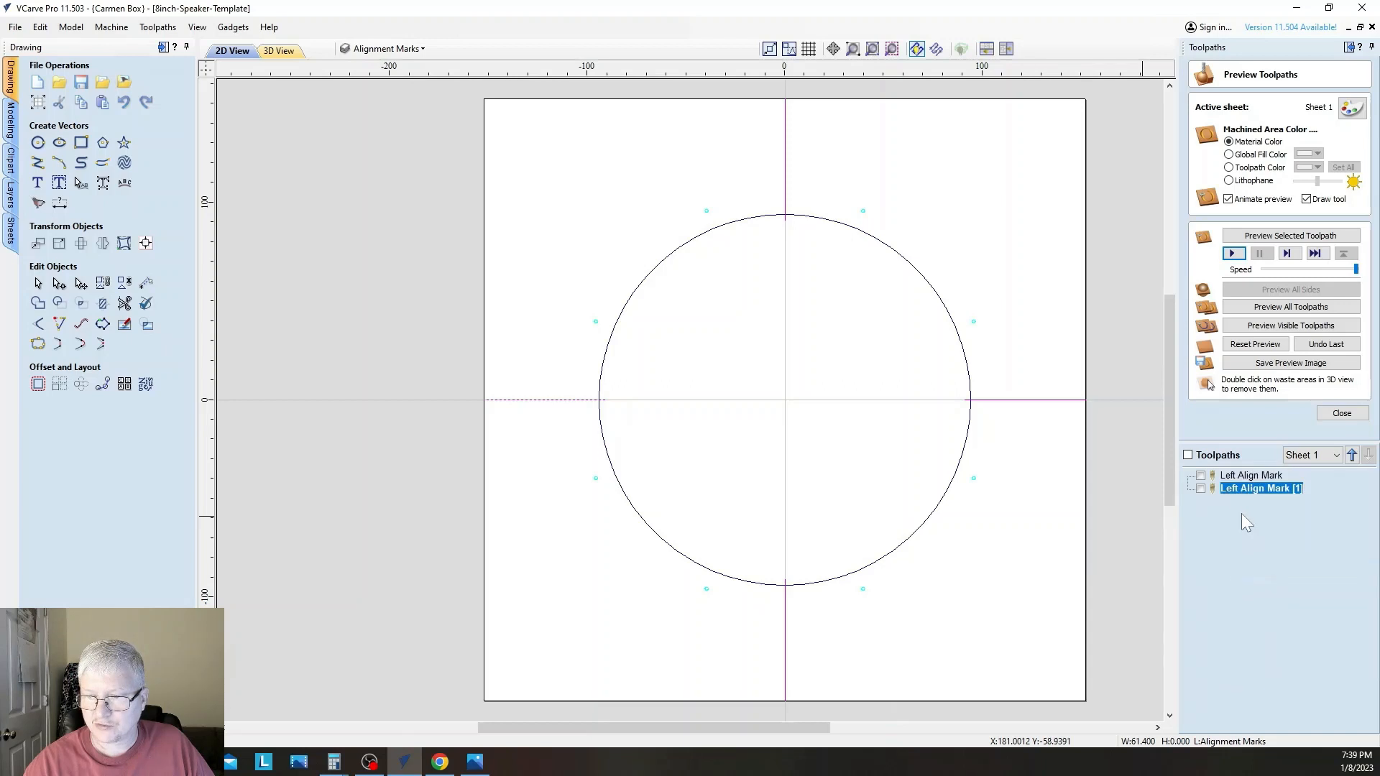
right_click(1239, 489)
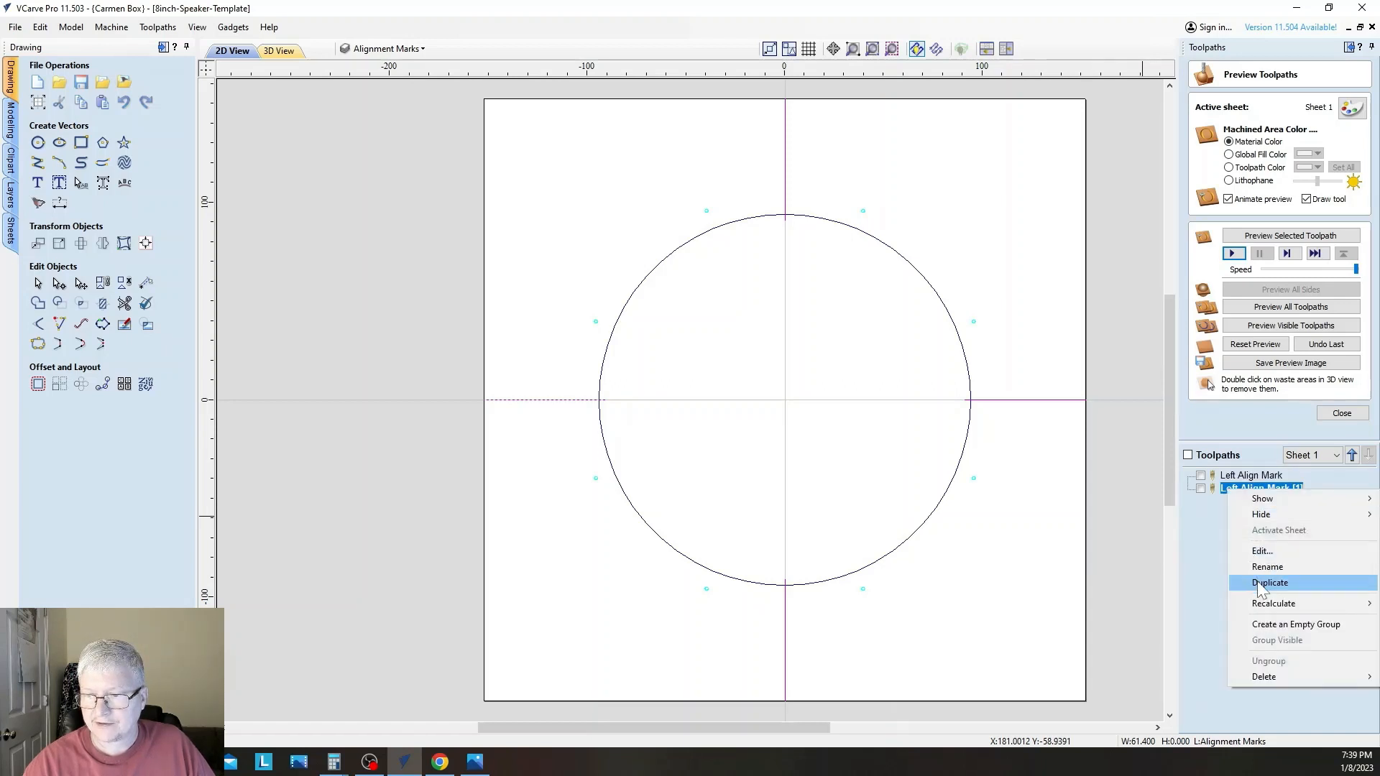
click(1269, 579)
right_click(1241, 502)
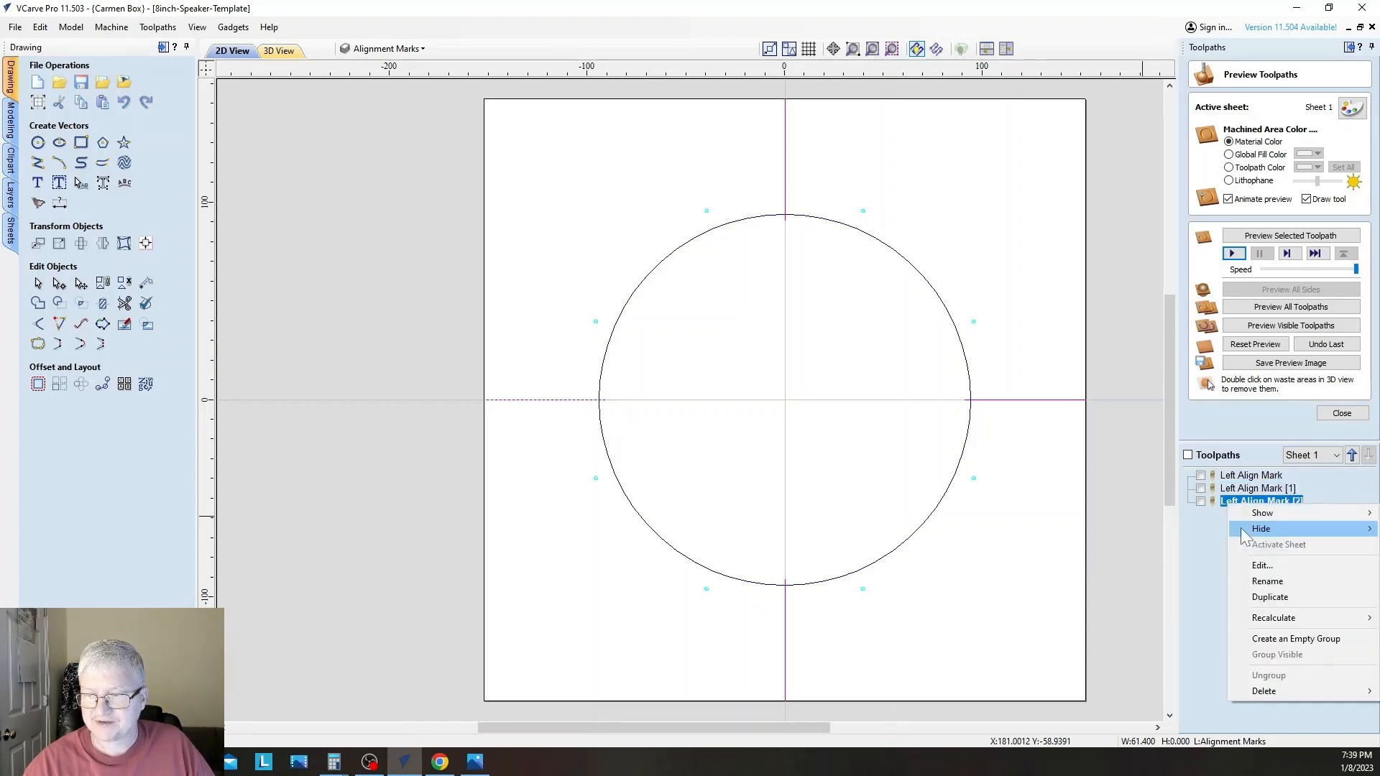
click(1269, 595)
Rename the first duplicated toolpath as "Top Align Mark"
right_click(1232, 490)
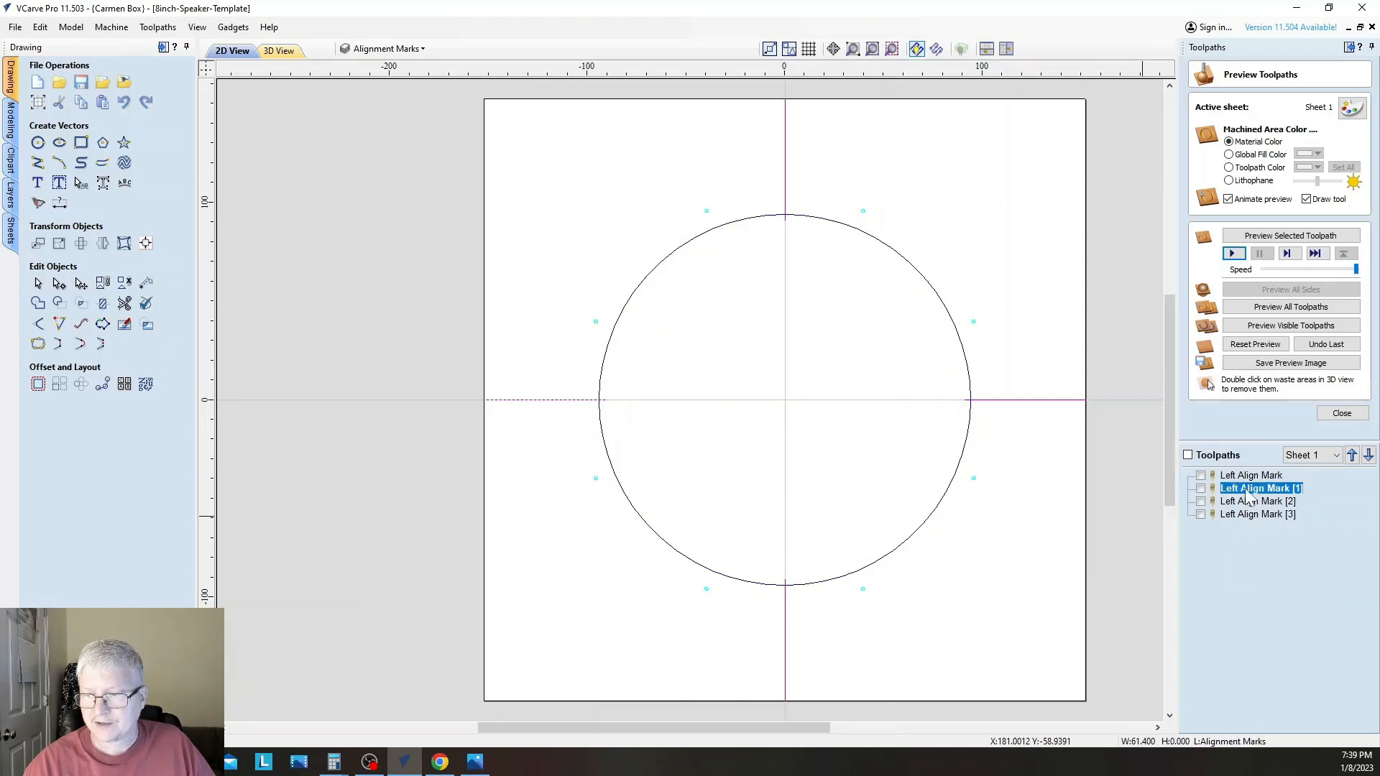
click(1267, 569)
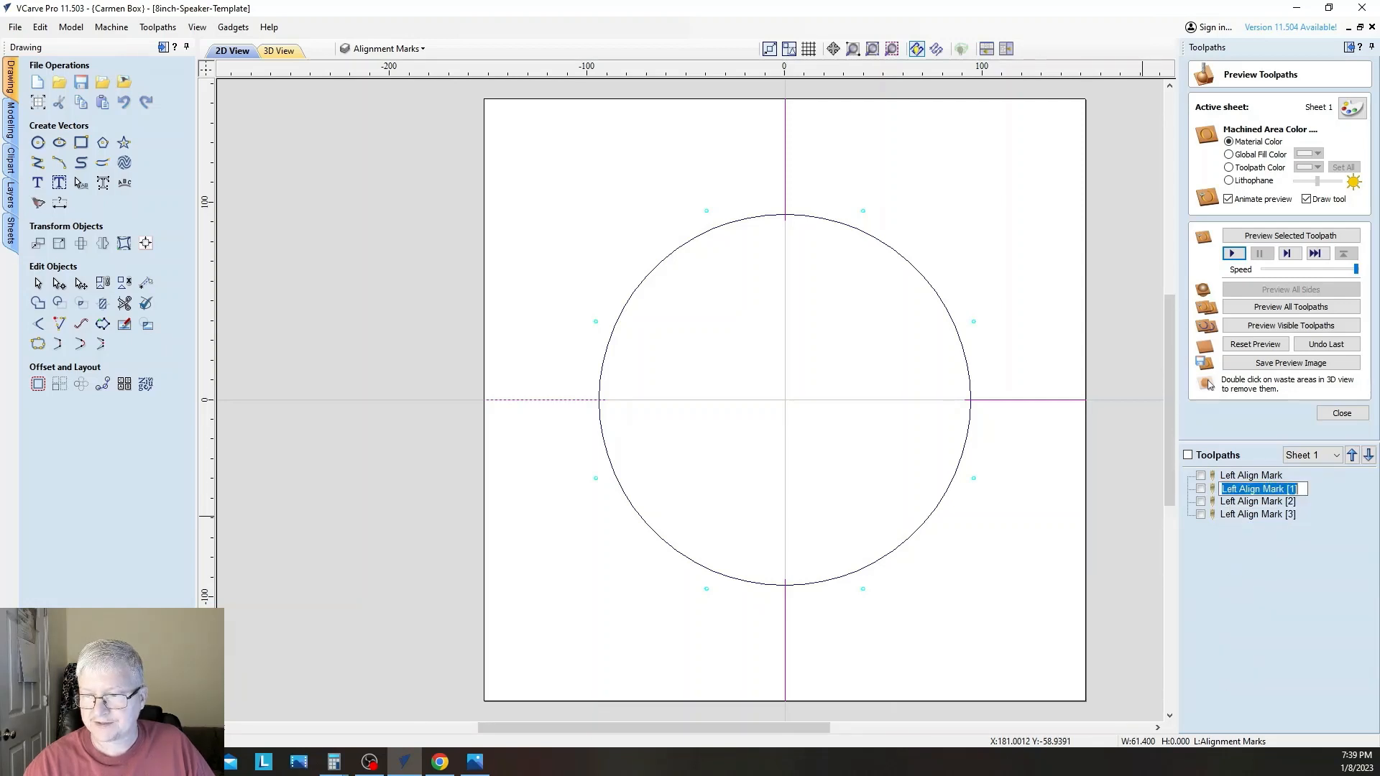
drag(1238, 489, 1180, 483)
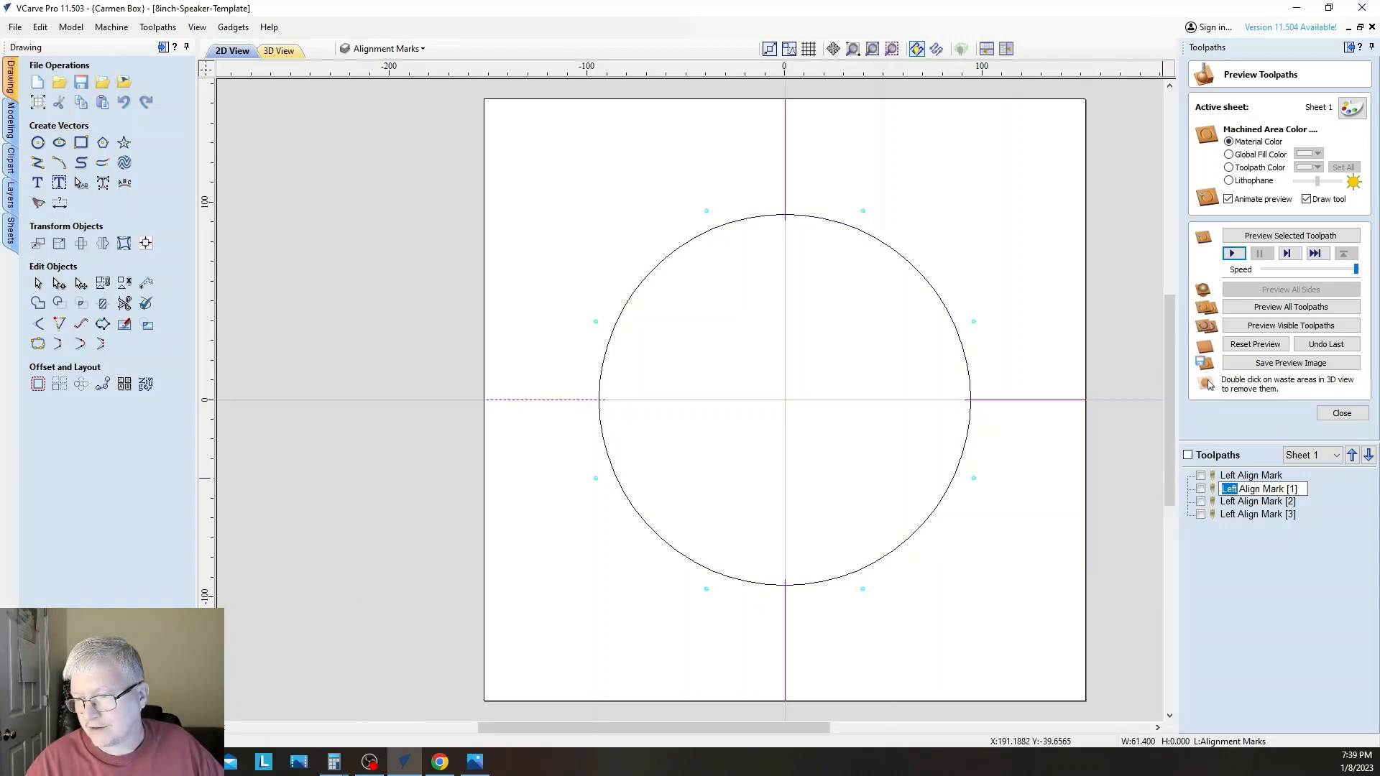
drag(1299, 490, 1227, 490)
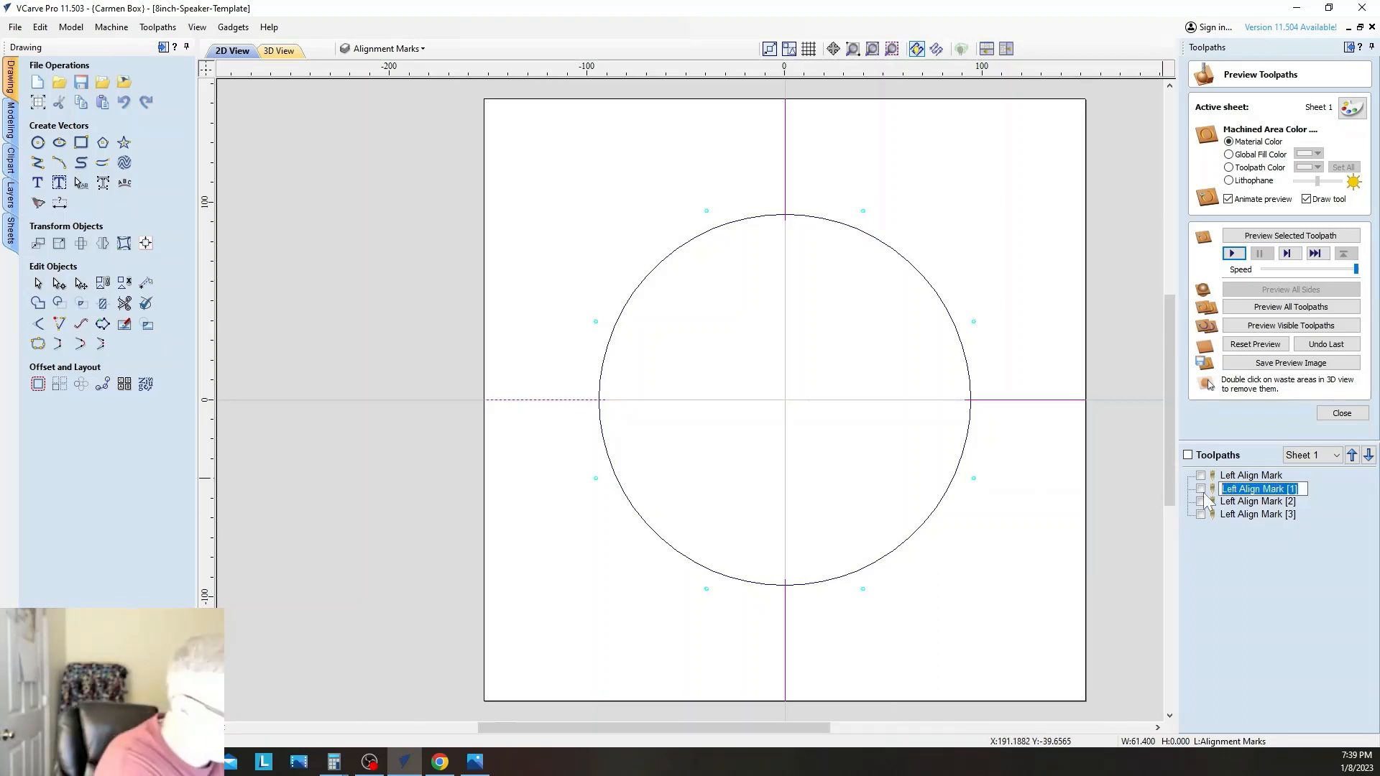
text(Top)
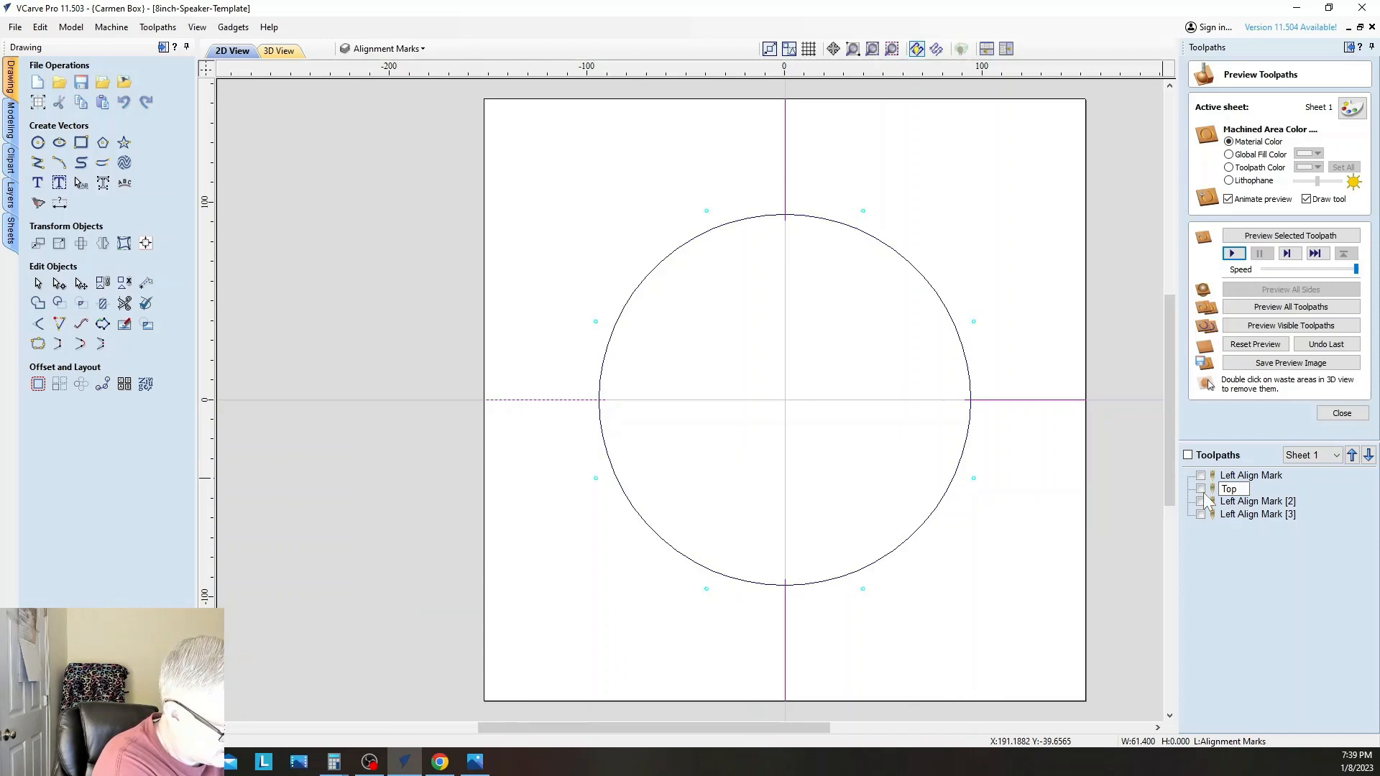
text( Align Mark)
key(Return)
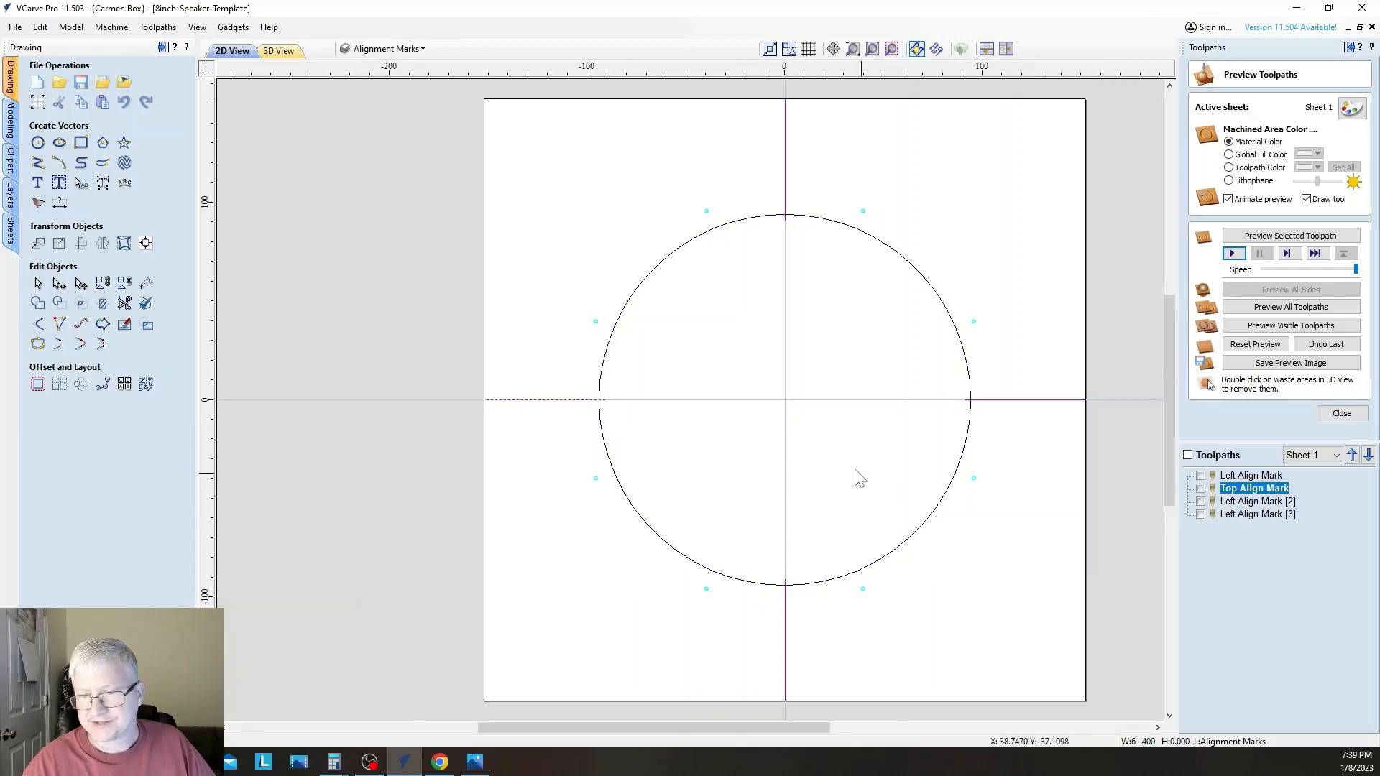
Rename the second duplicated toolpath as "Right Align Mark"
click(1238, 503)
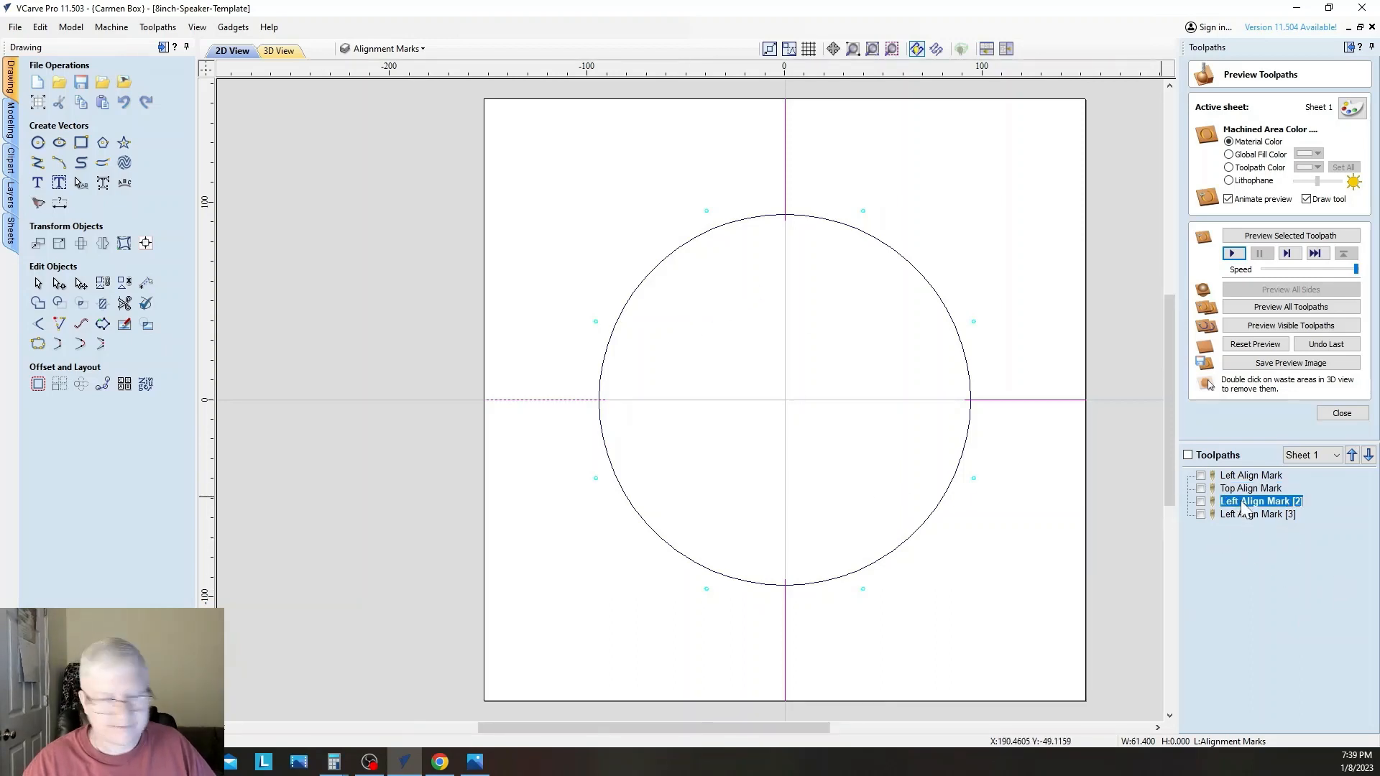
right_click(1238, 503)
click(1268, 575)
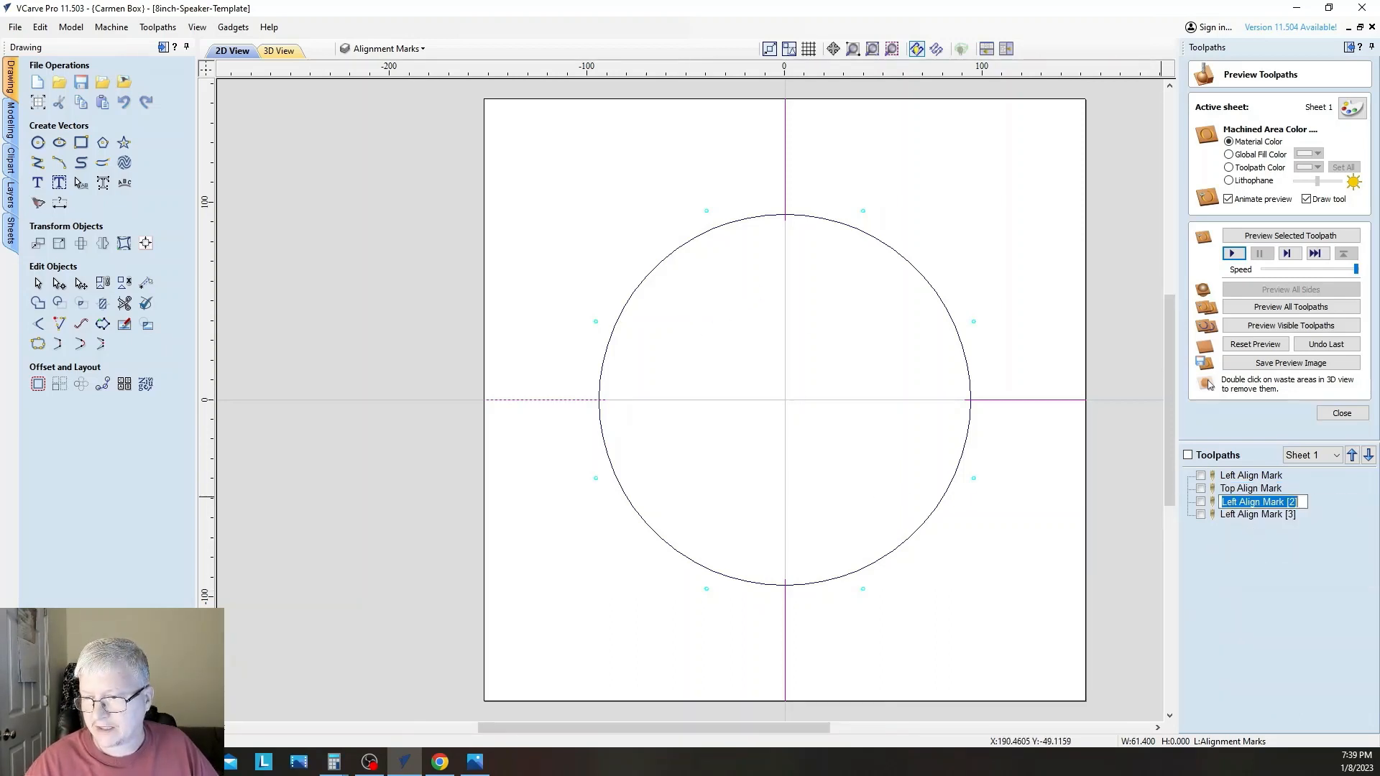
text(Right)
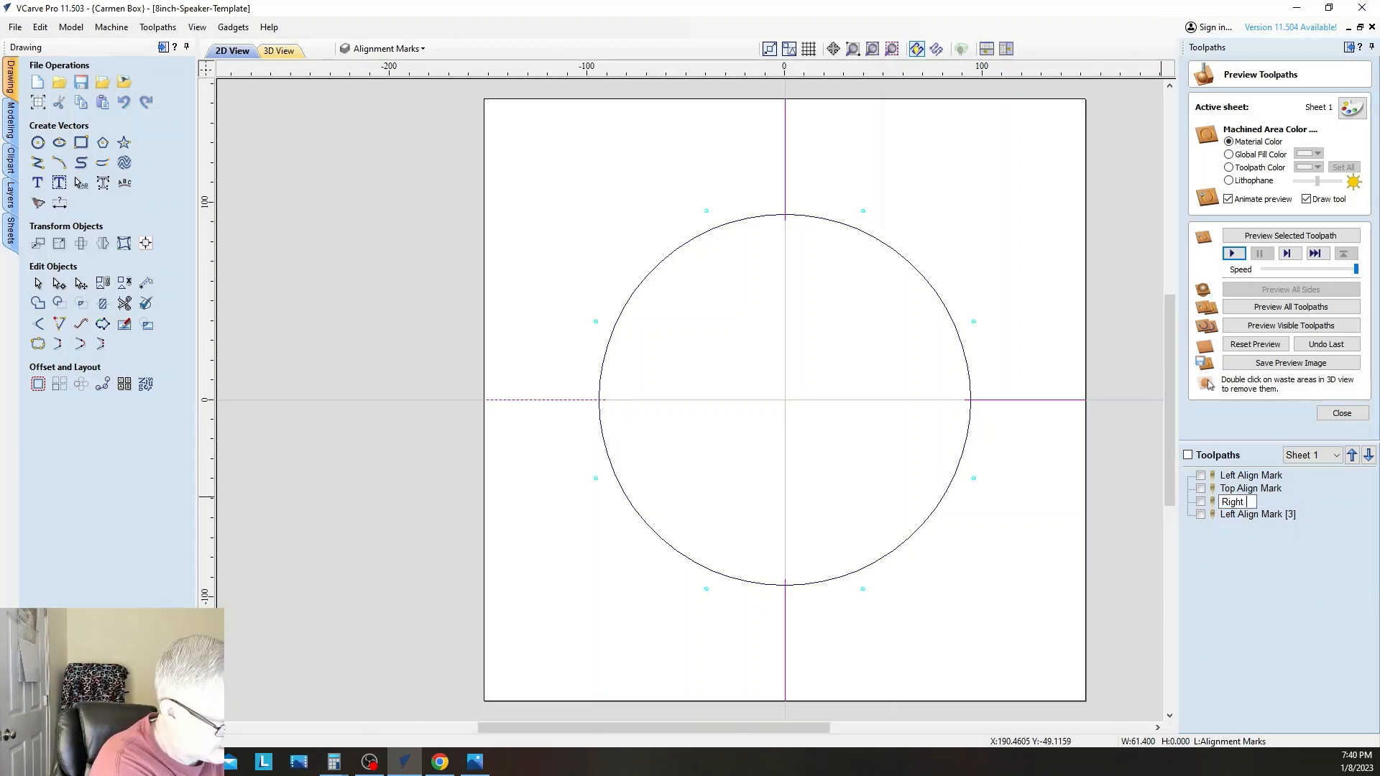
text( Align Mark)
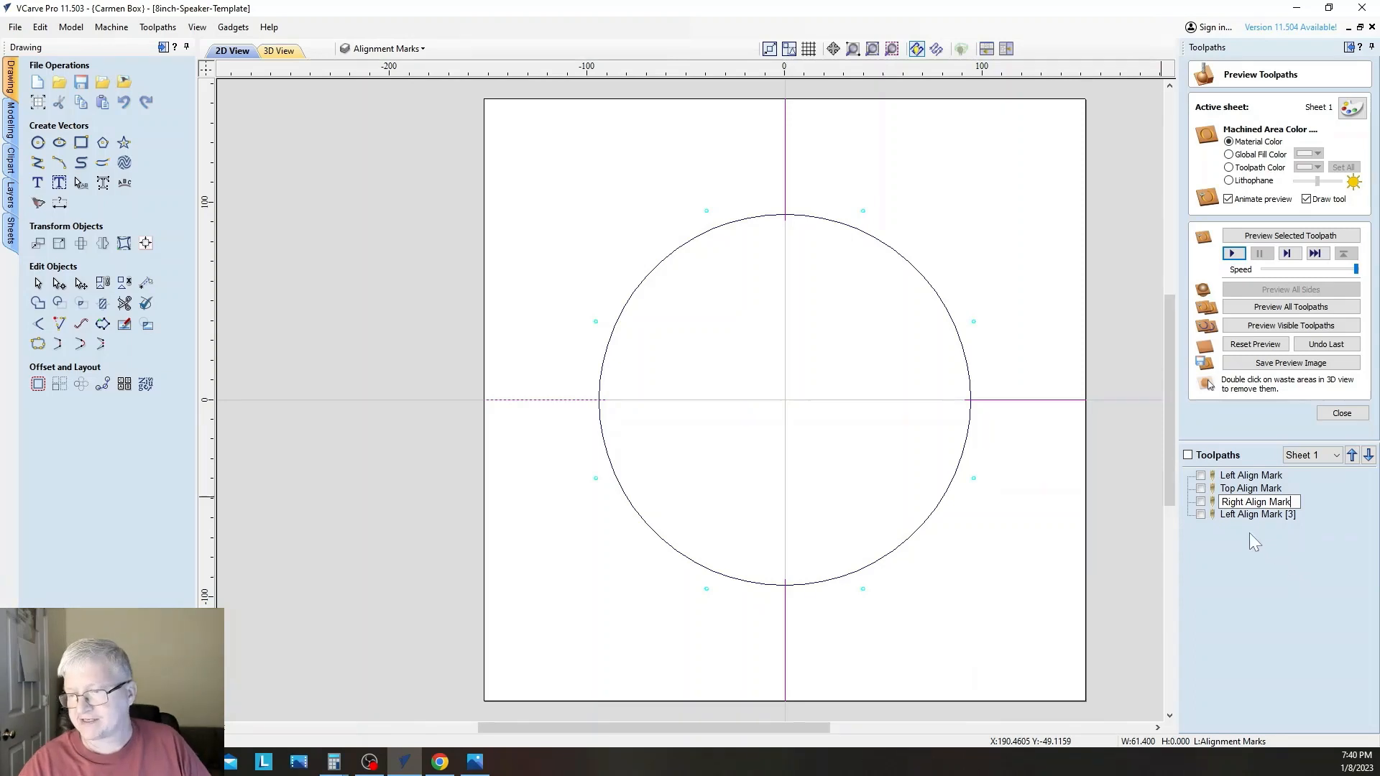
click(1265, 514)
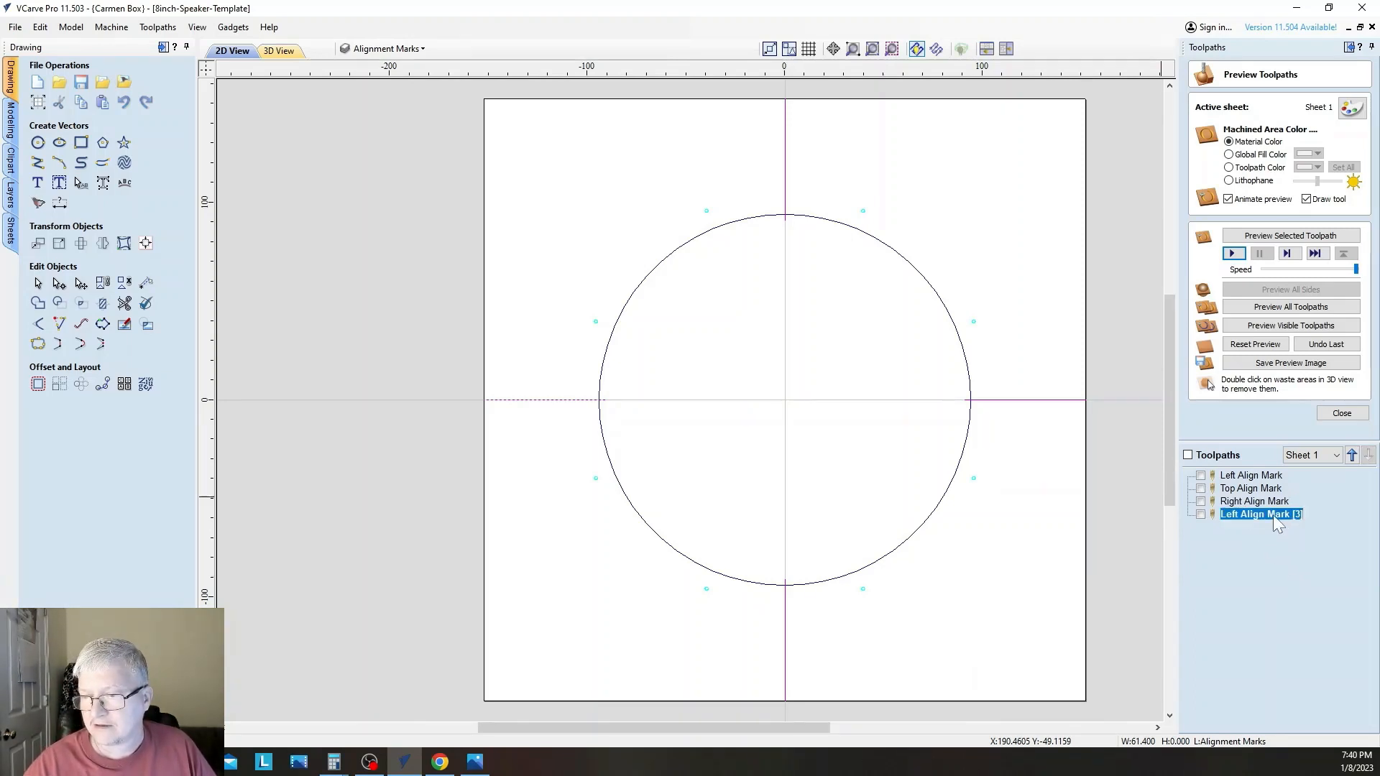
double_click(1274, 515)
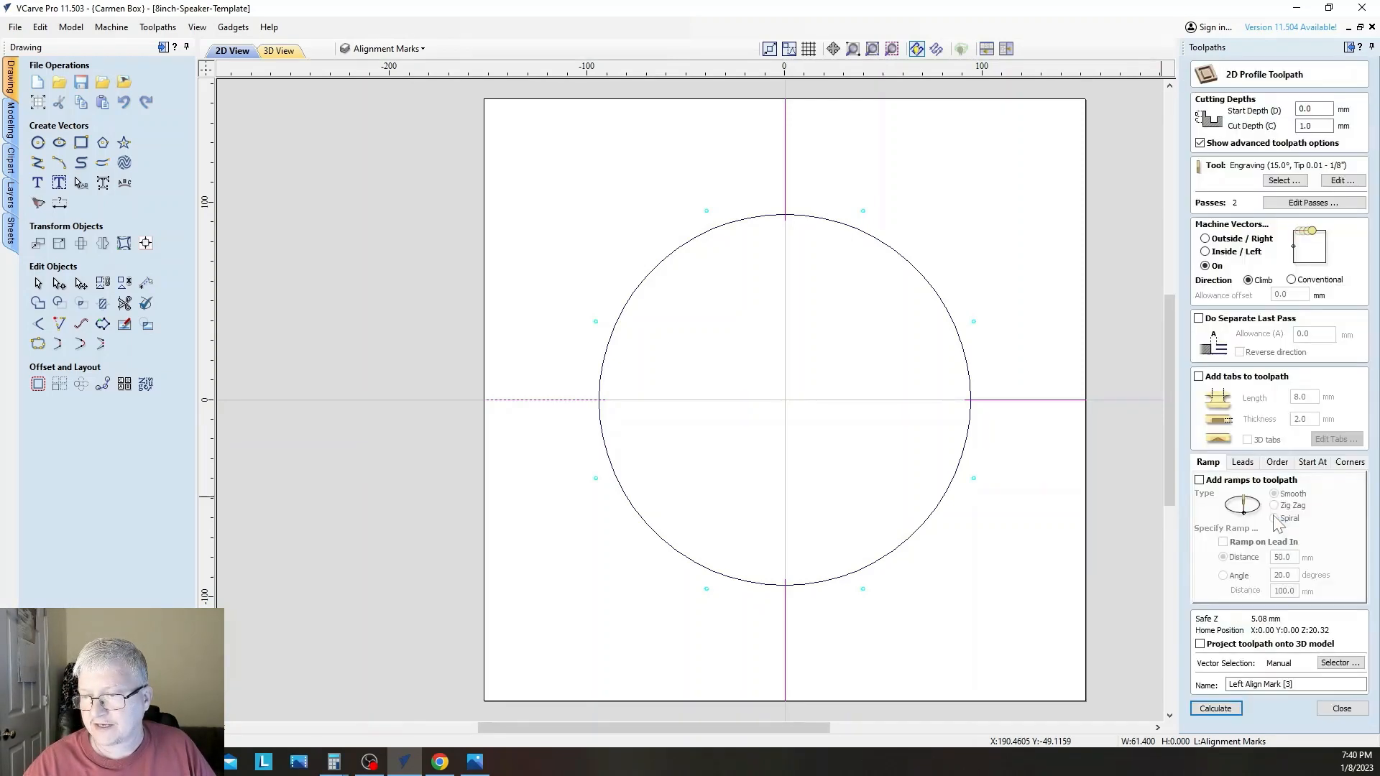
click(1341, 709)
right_click(1237, 361)
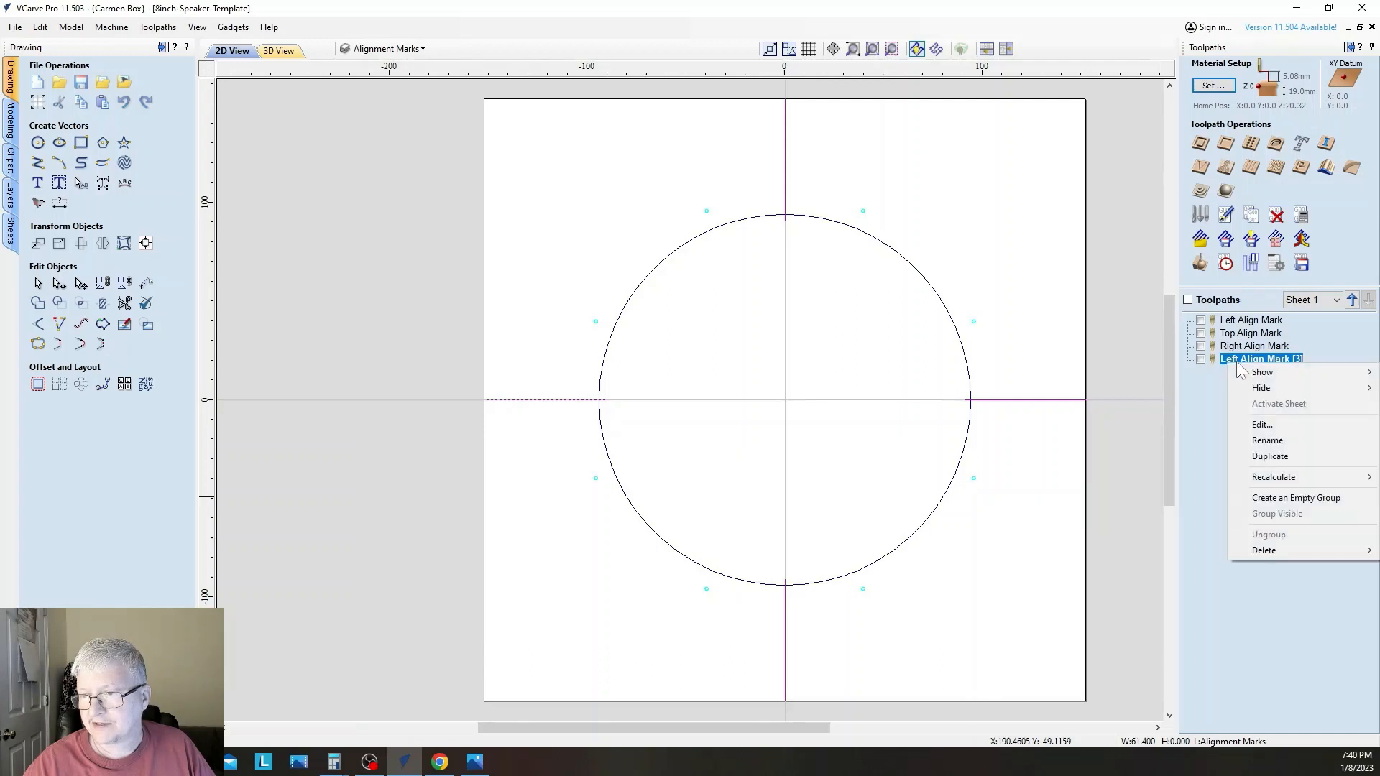
click(1218, 383)
Rename the third duplicated toolpath as "Bottom Align Mark"
right_click(1254, 363)
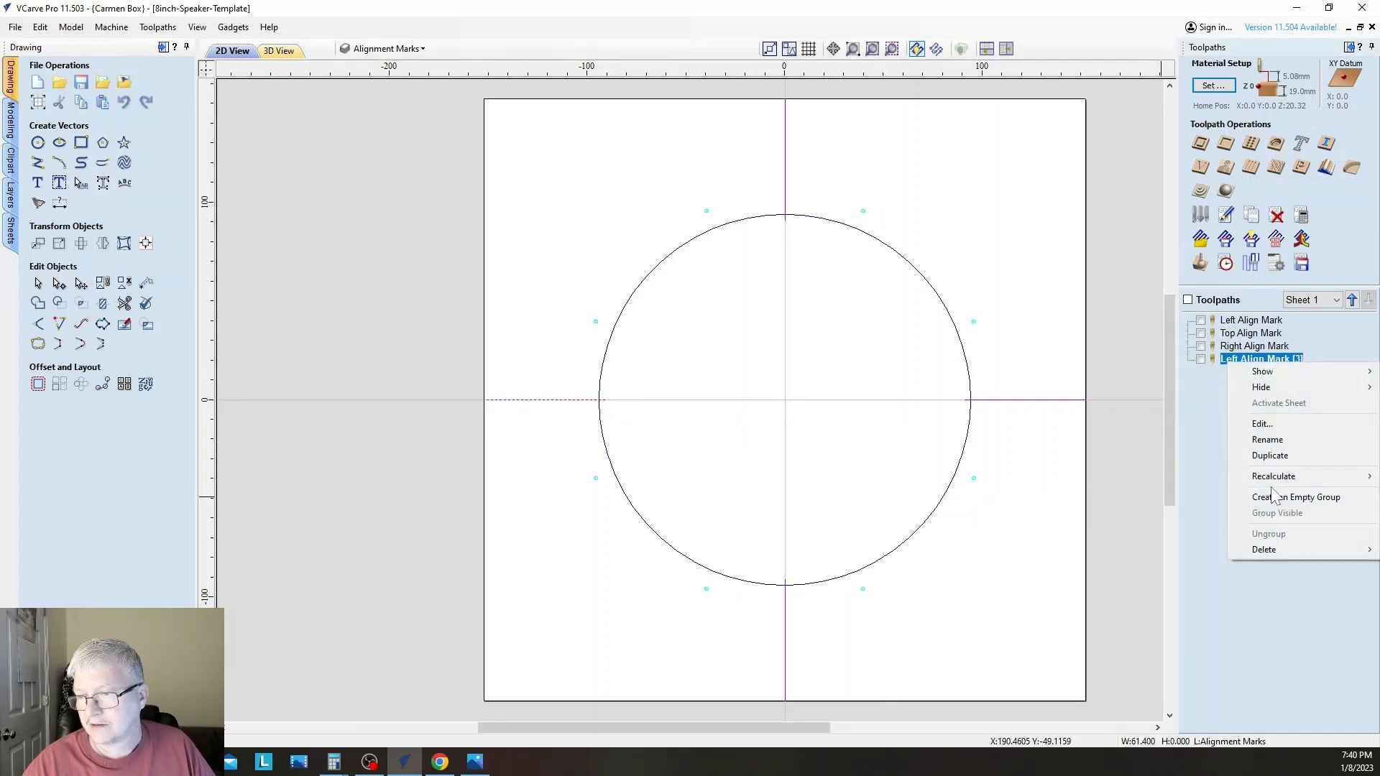
click(1271, 443)
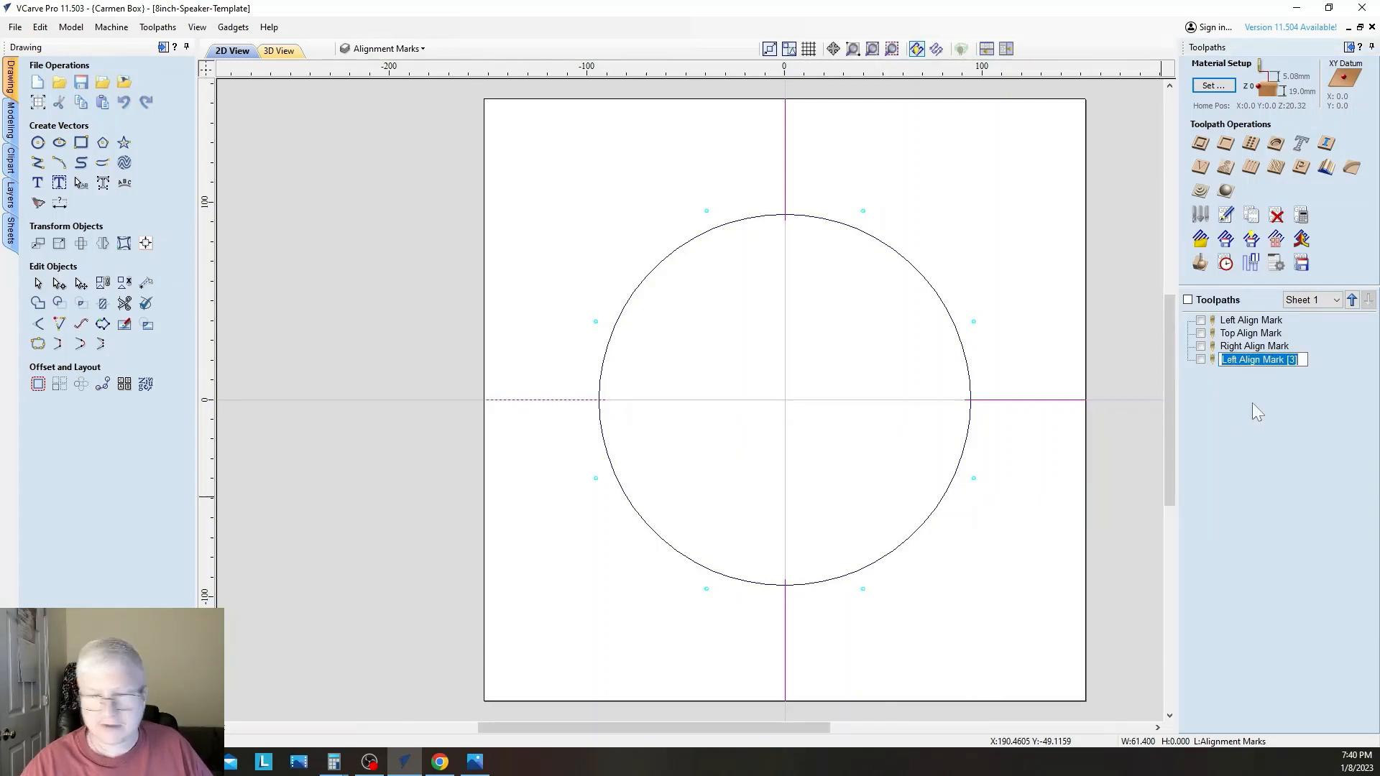
text(Bao)
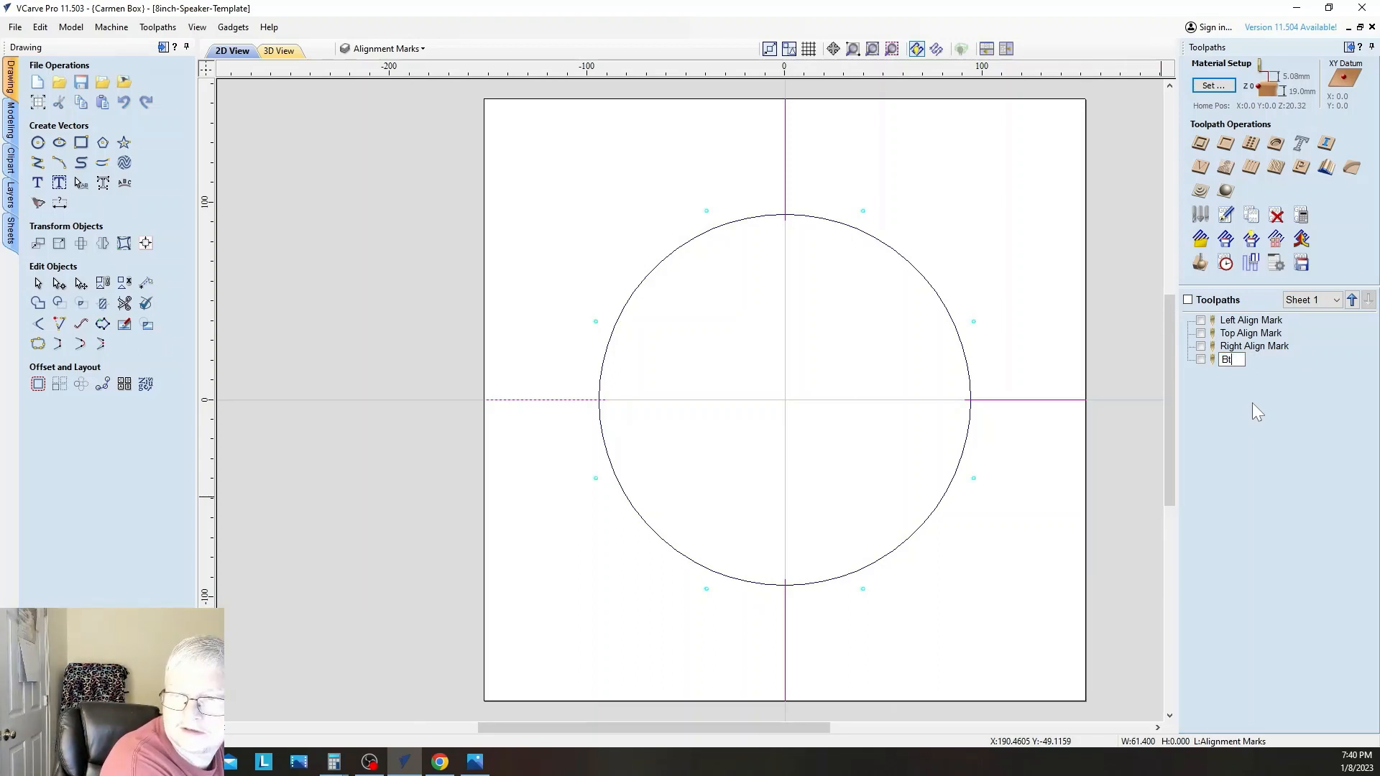
text(tom)
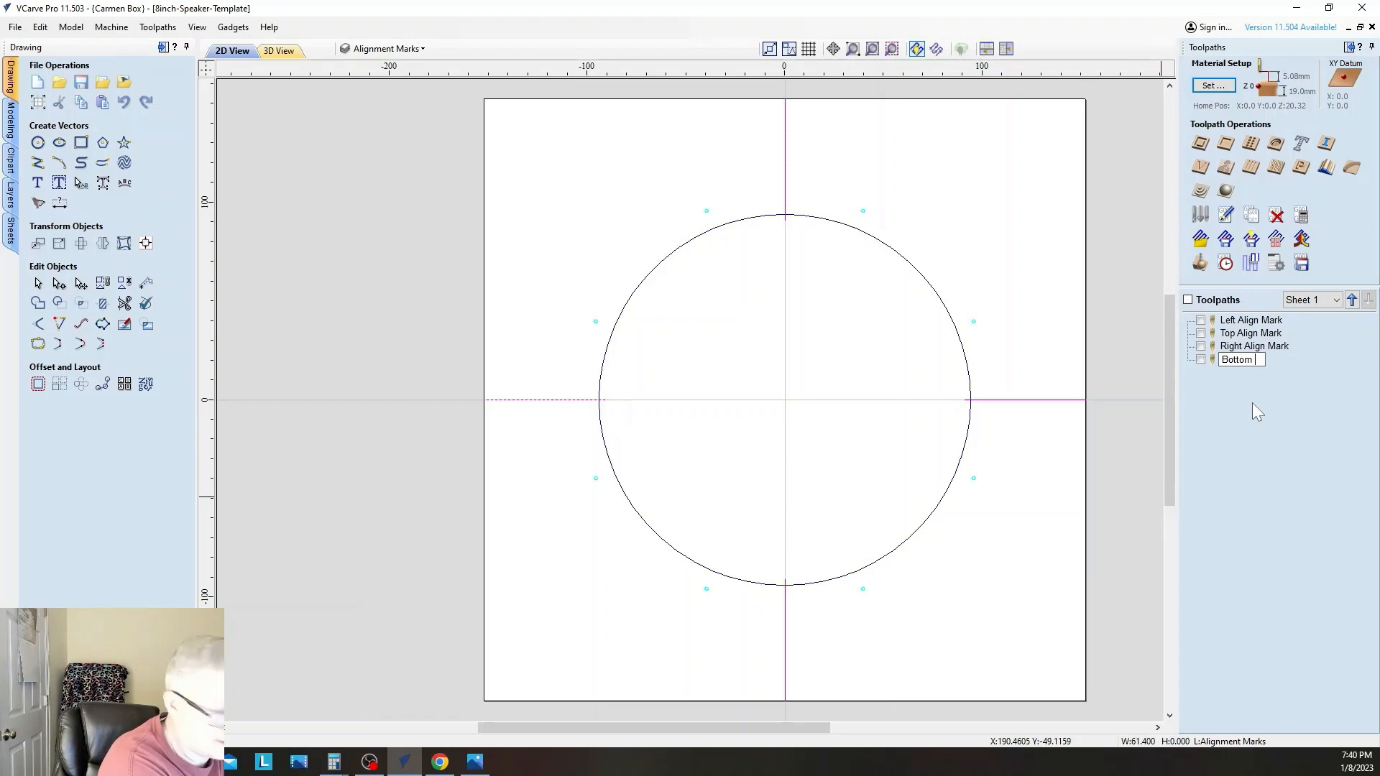
text( Align Mark)
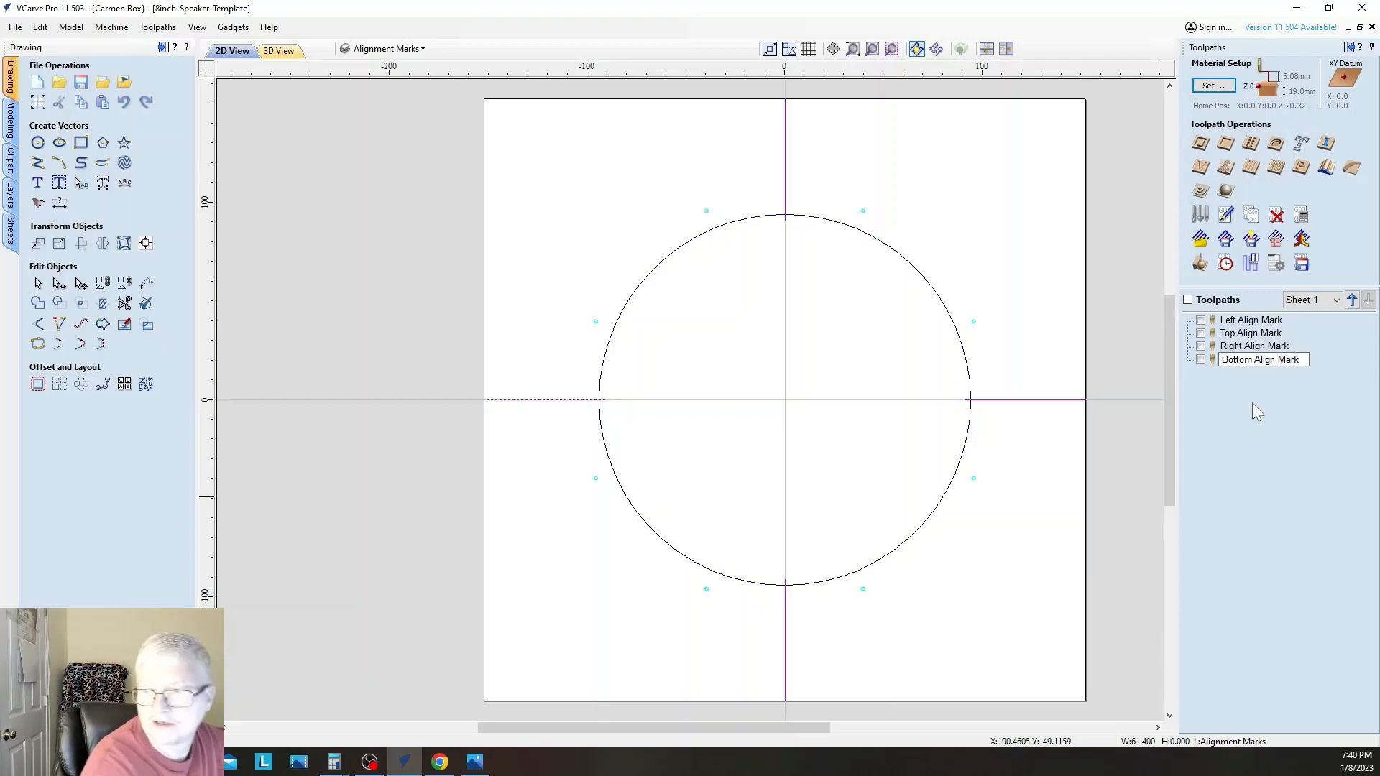
key(Return)
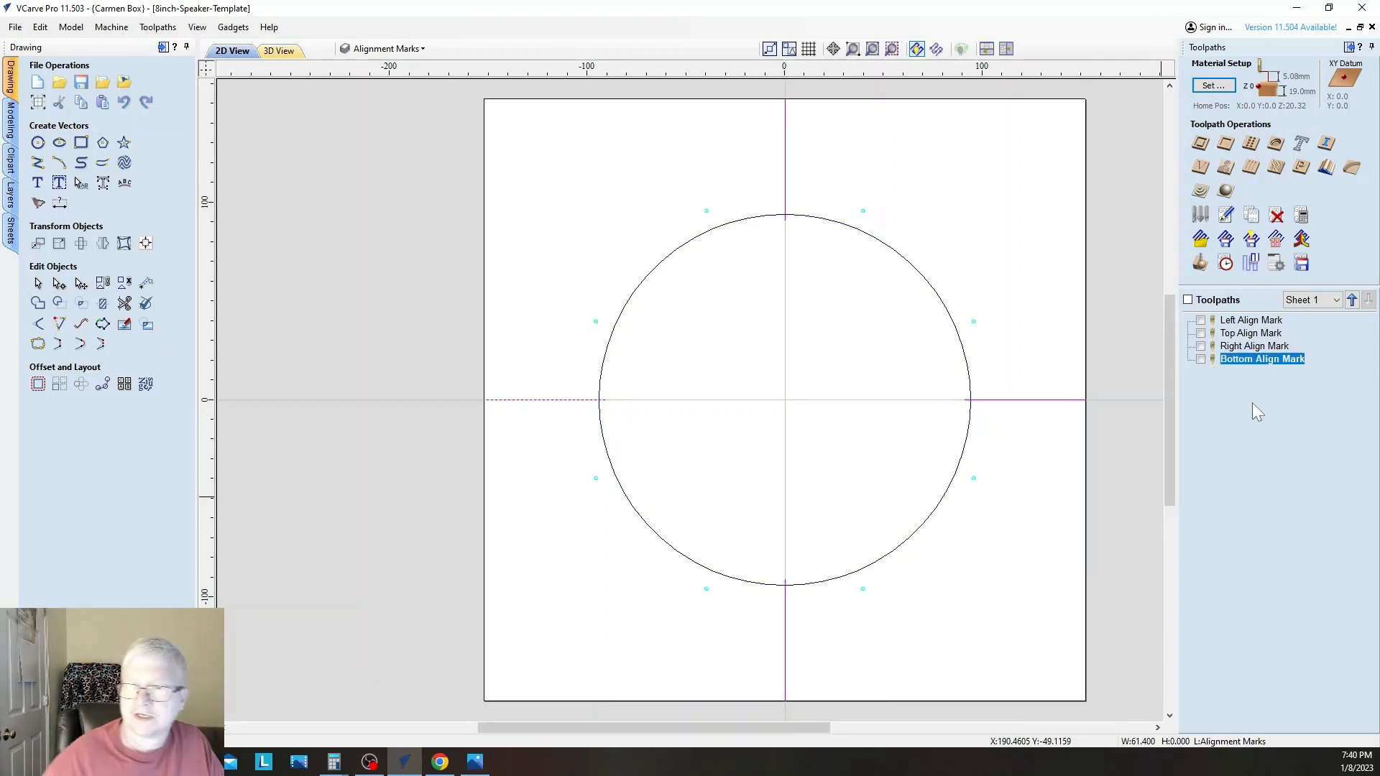
Reassign the Top Align Mark toolpath to the vertical alignment line above the circle and calculate it
click(1247, 321)
click(1248, 334)
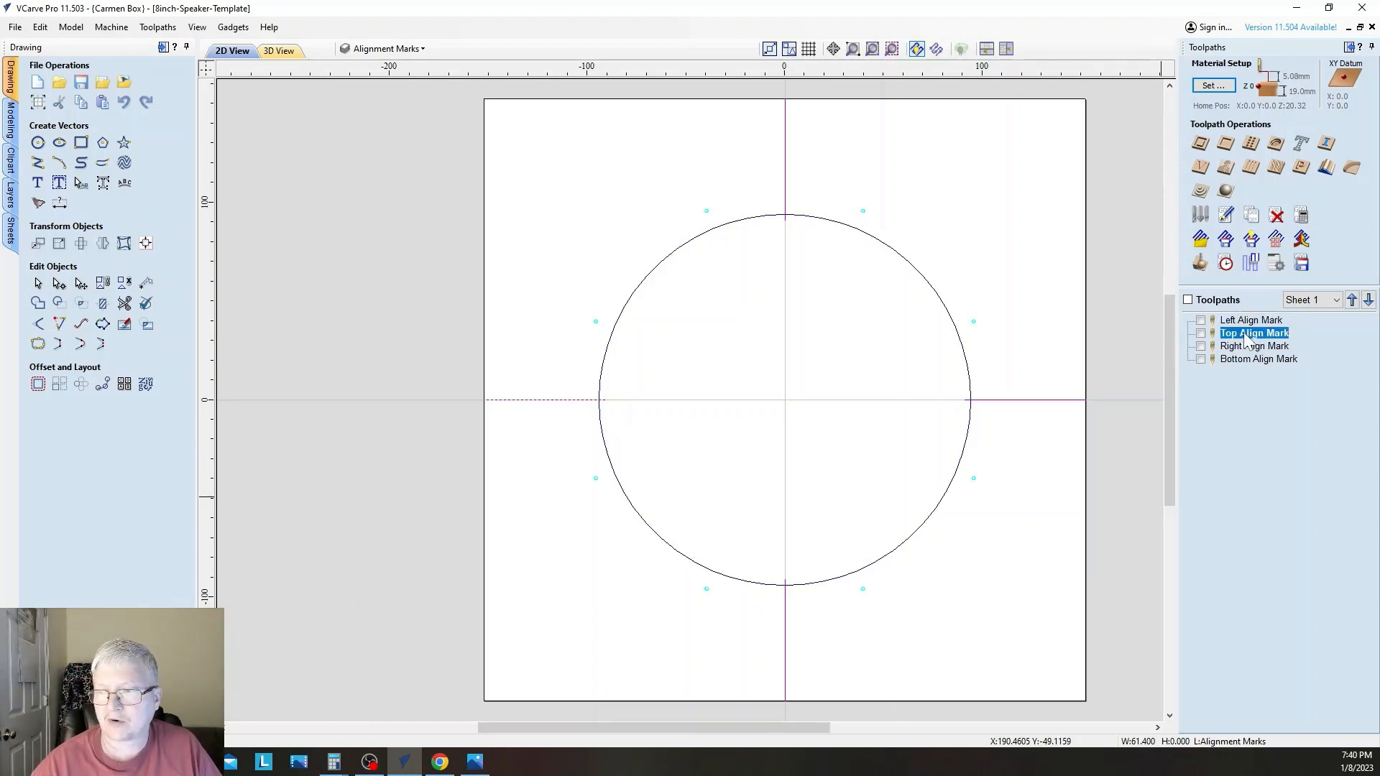
double_click(1243, 333)
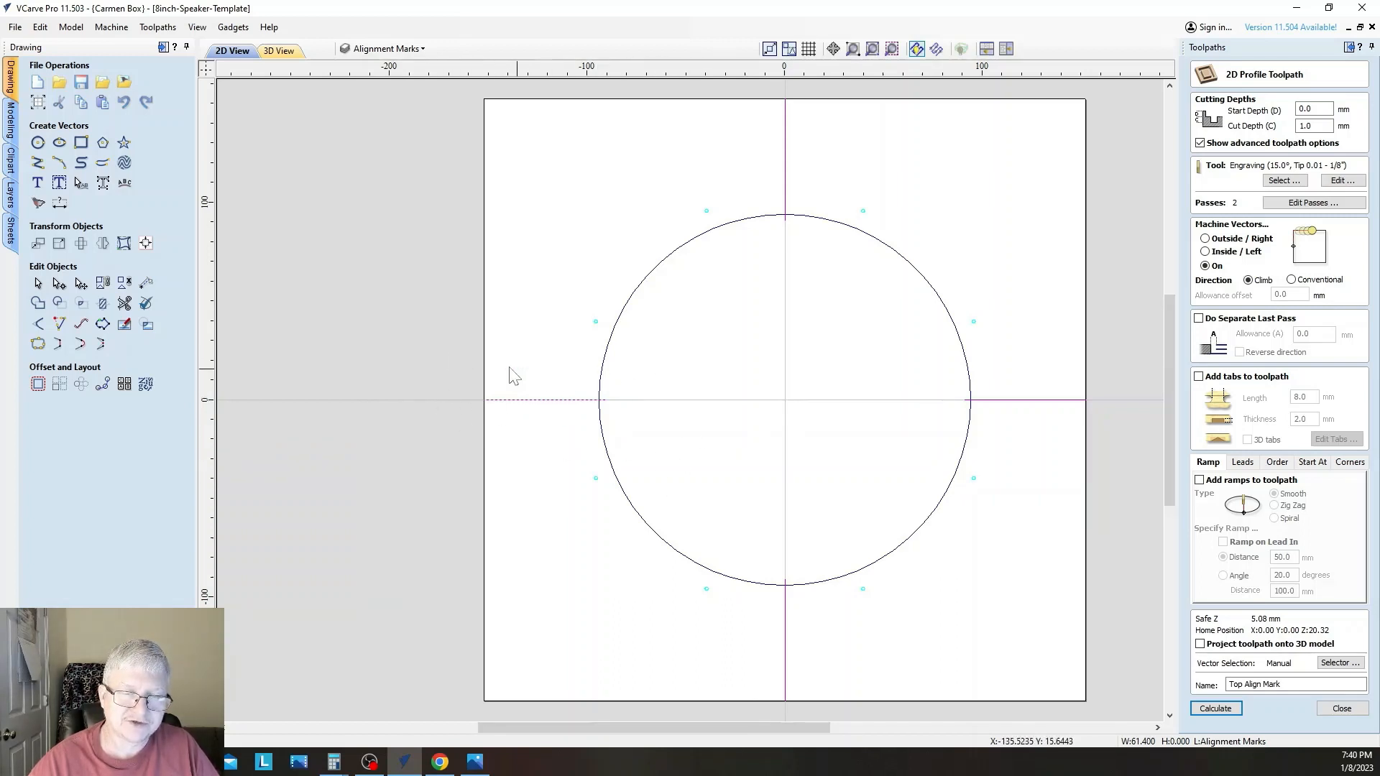
click(809, 256)
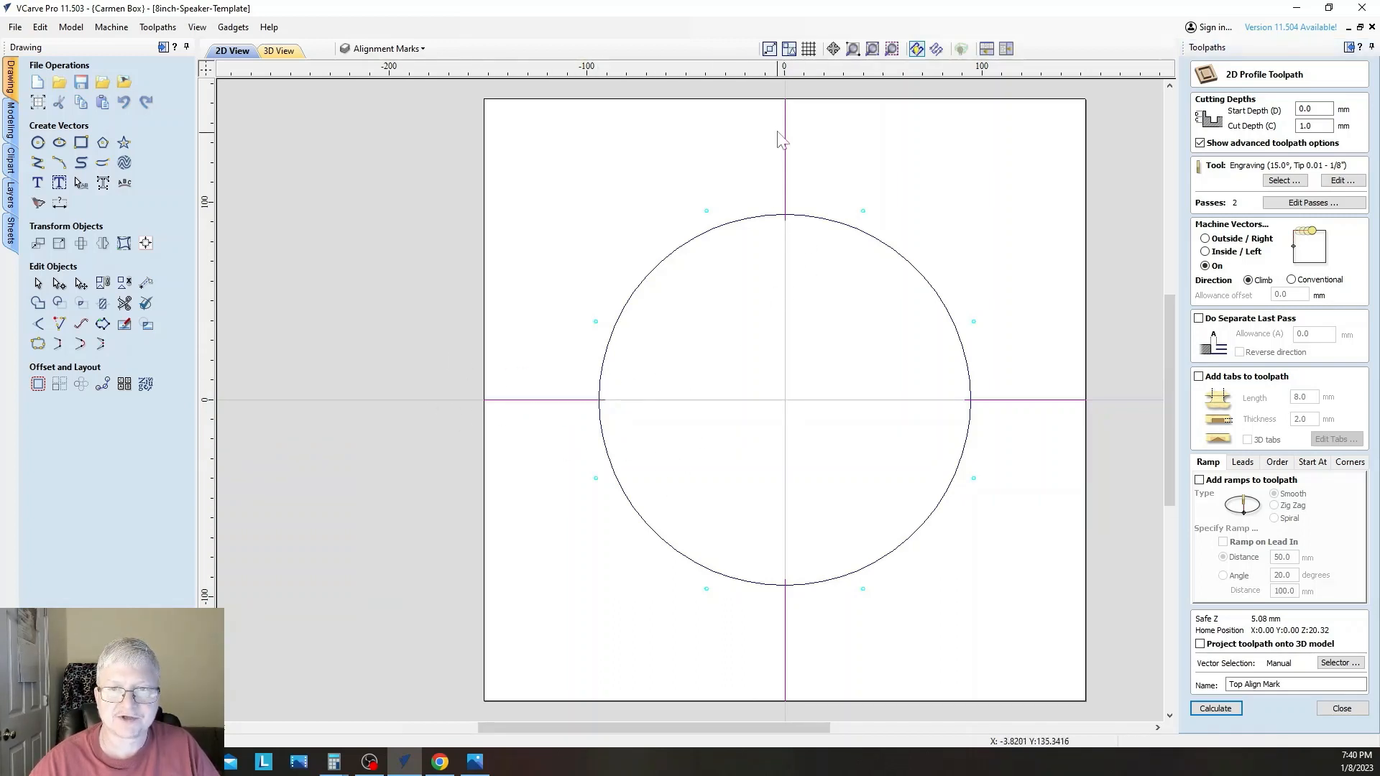
click(785, 189)
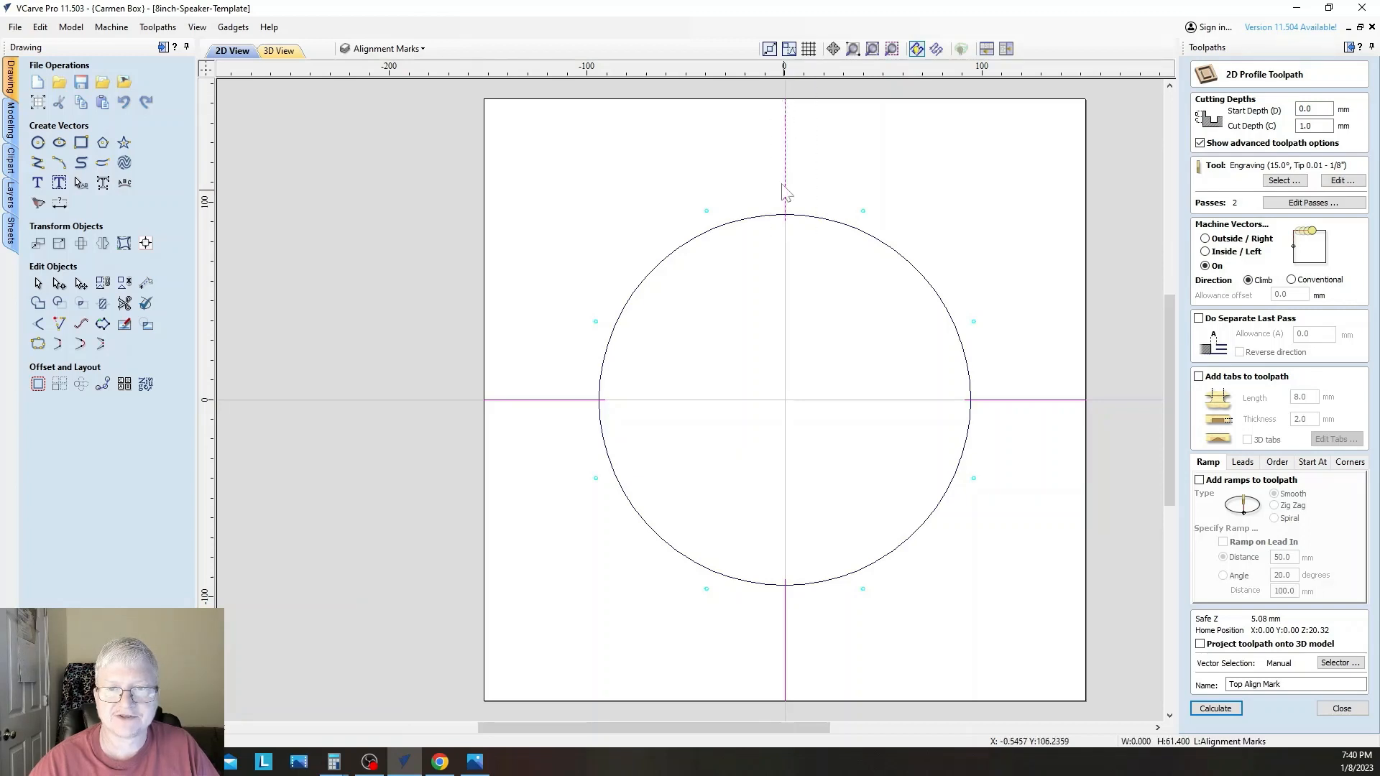
click(1215, 709)
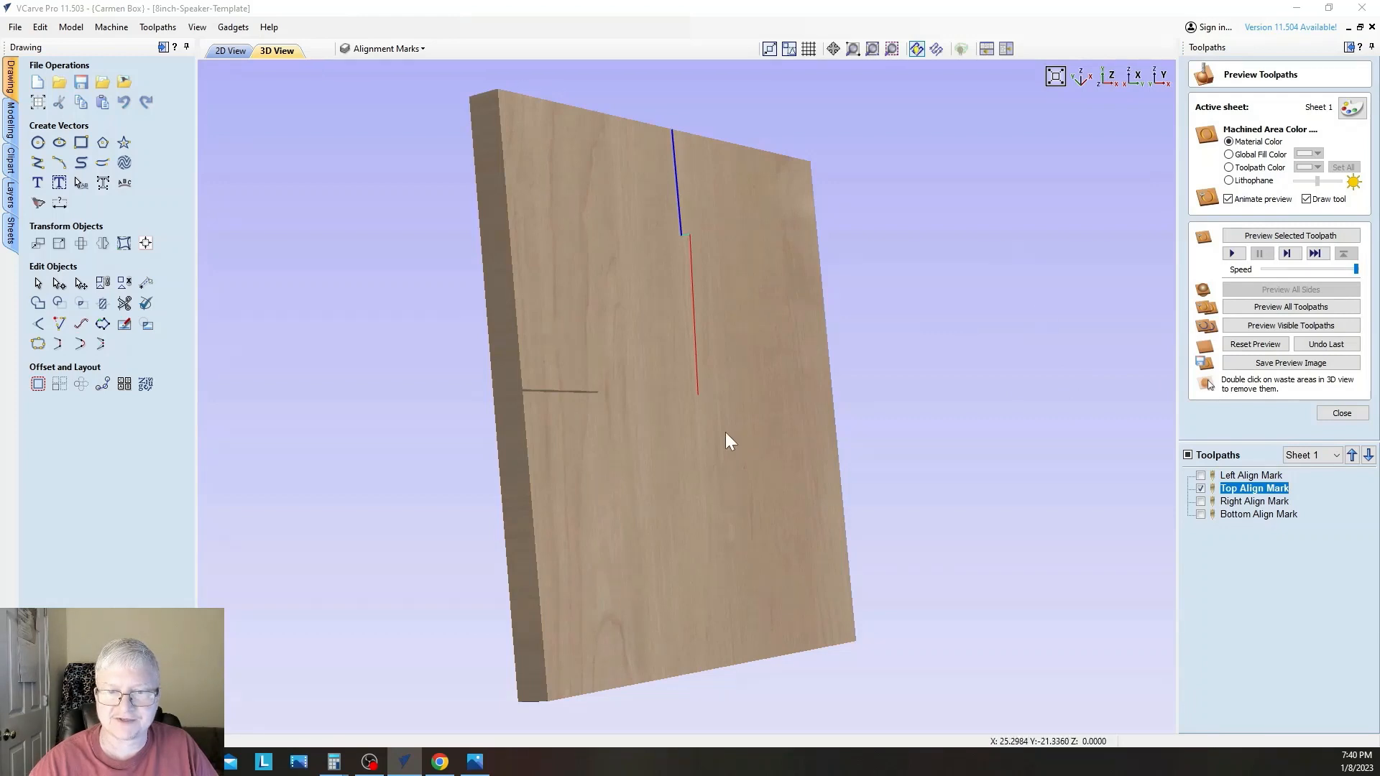
drag(726, 434, 660, 308)
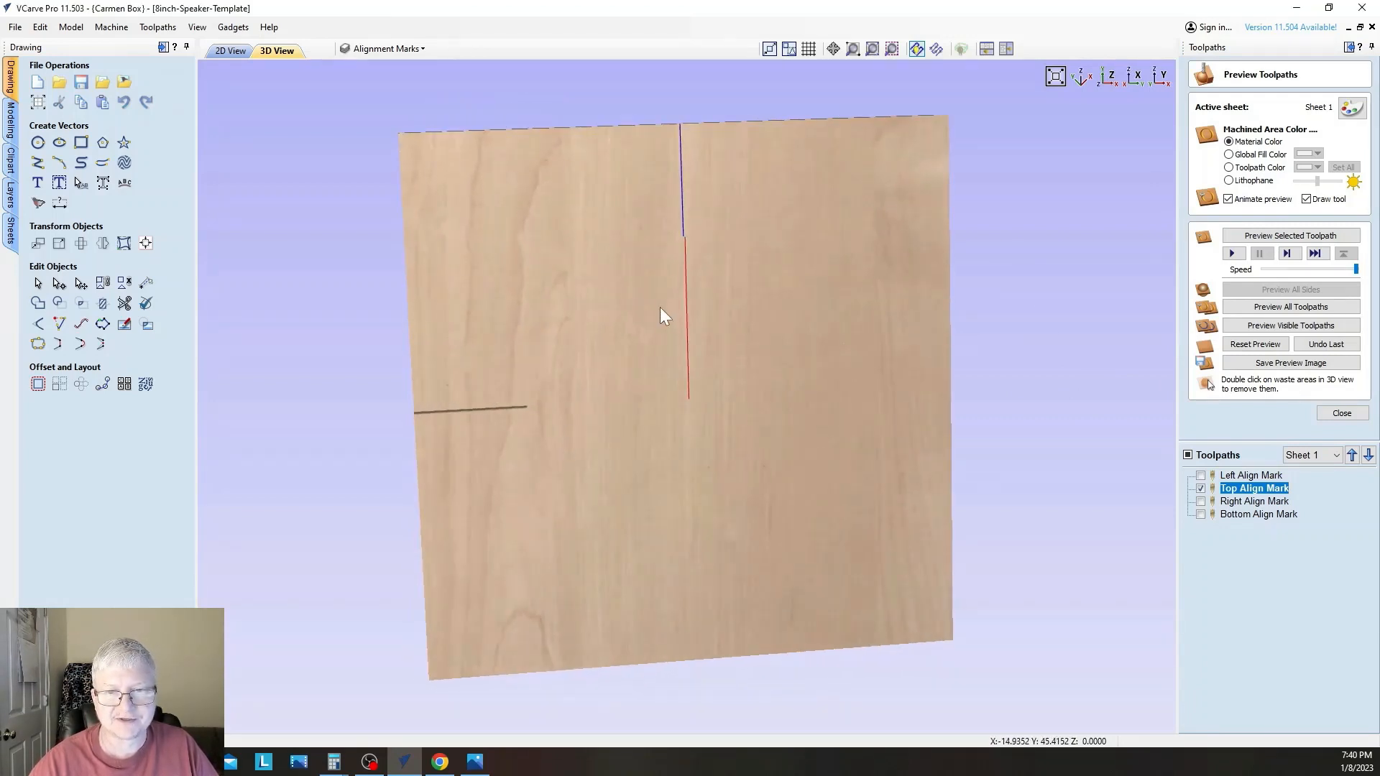
Reassign the Right Align Mark toolpath to the horizontal alignment line right of the circle and calculate it
click(1231, 502)
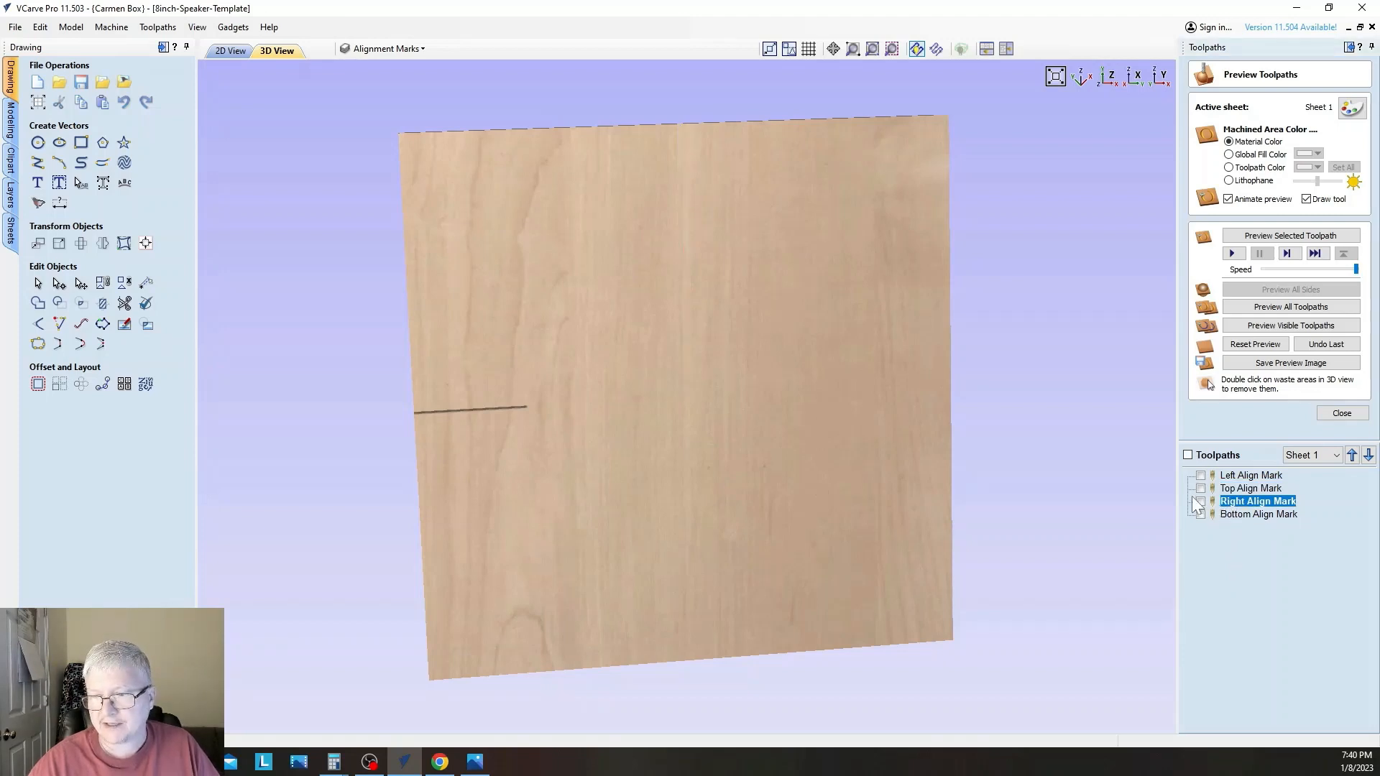
double_click(1239, 502)
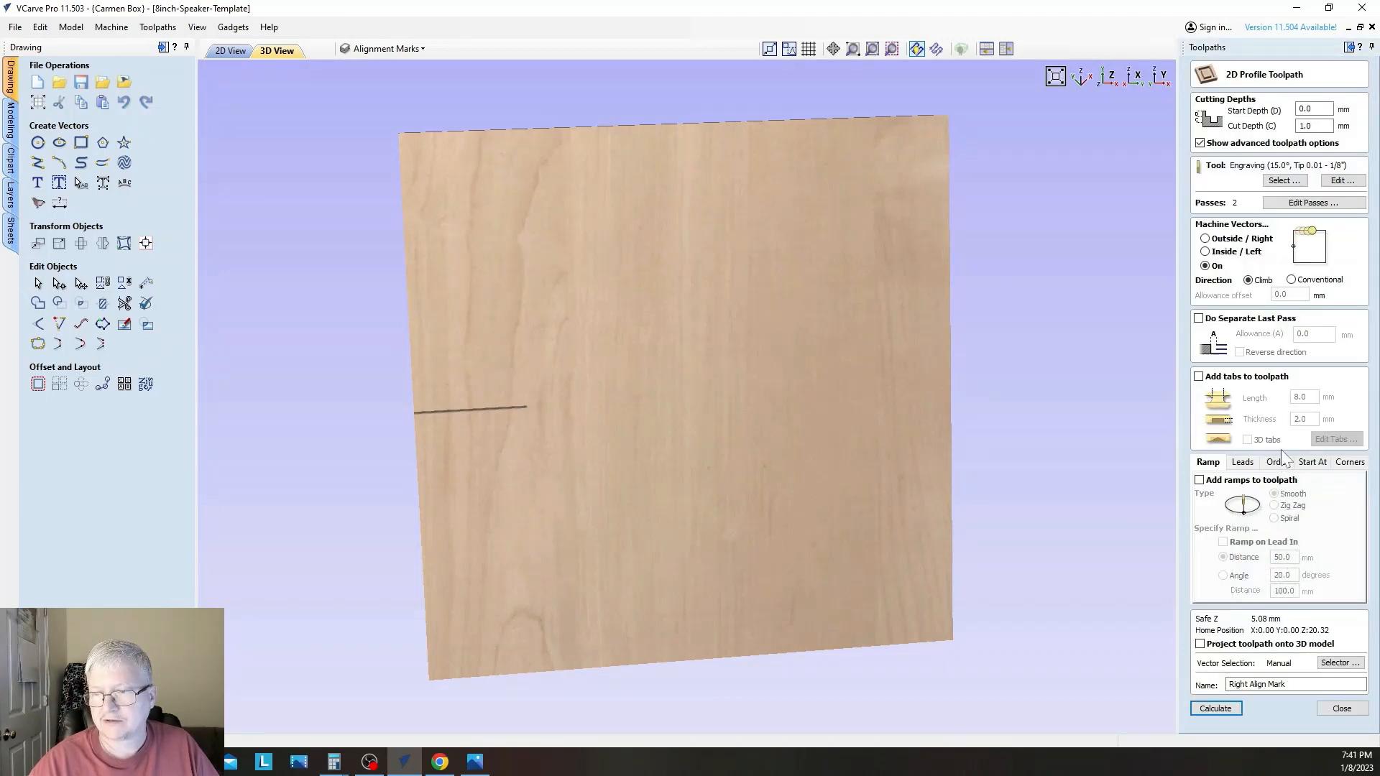
click(228, 50)
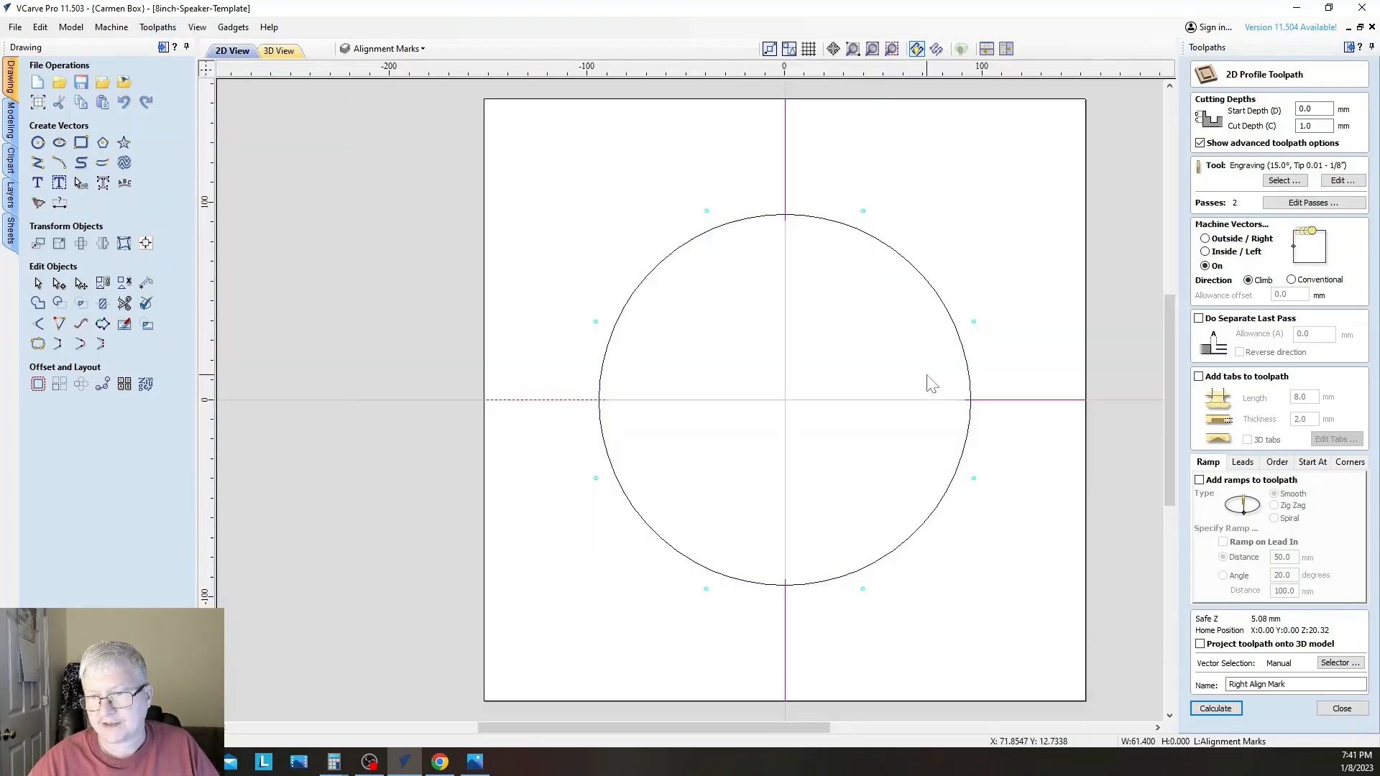
drag(907, 348, 1115, 442)
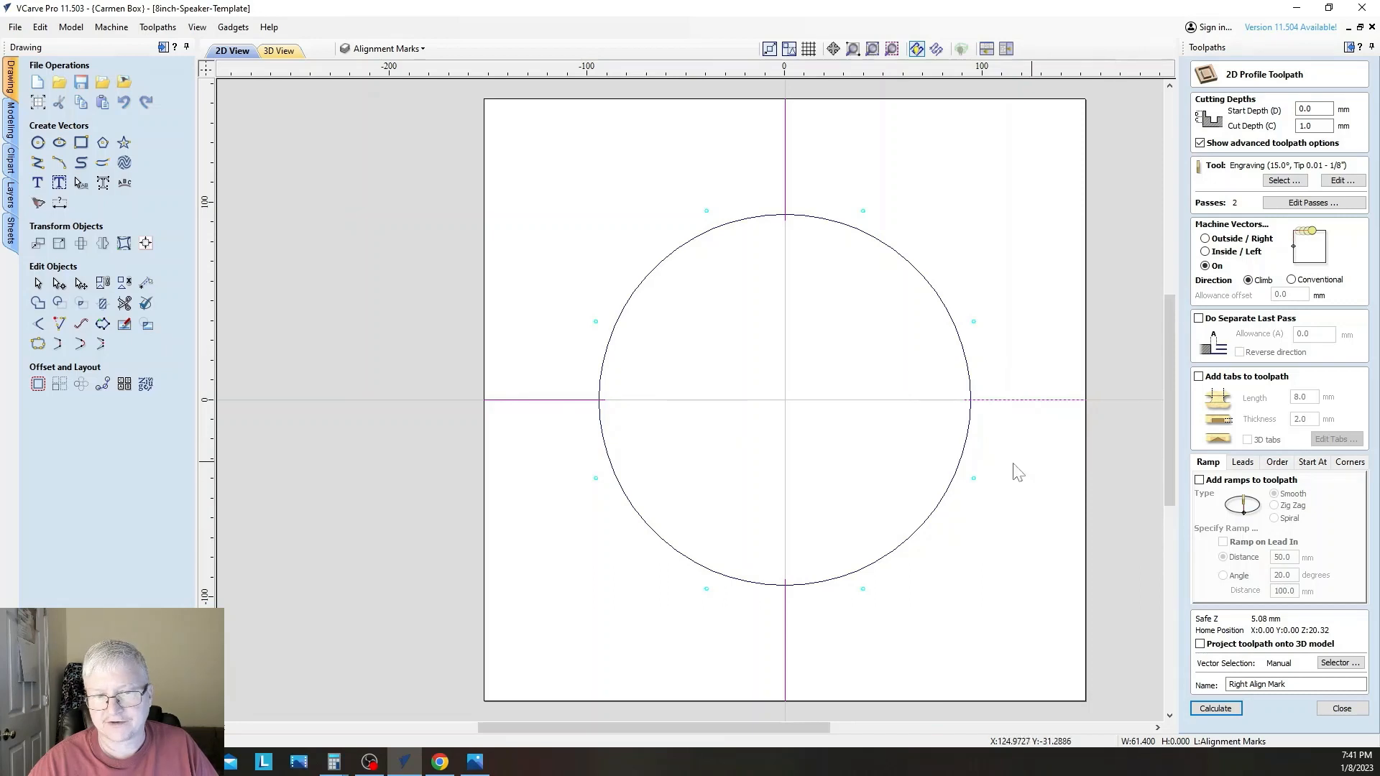
click(1224, 710)
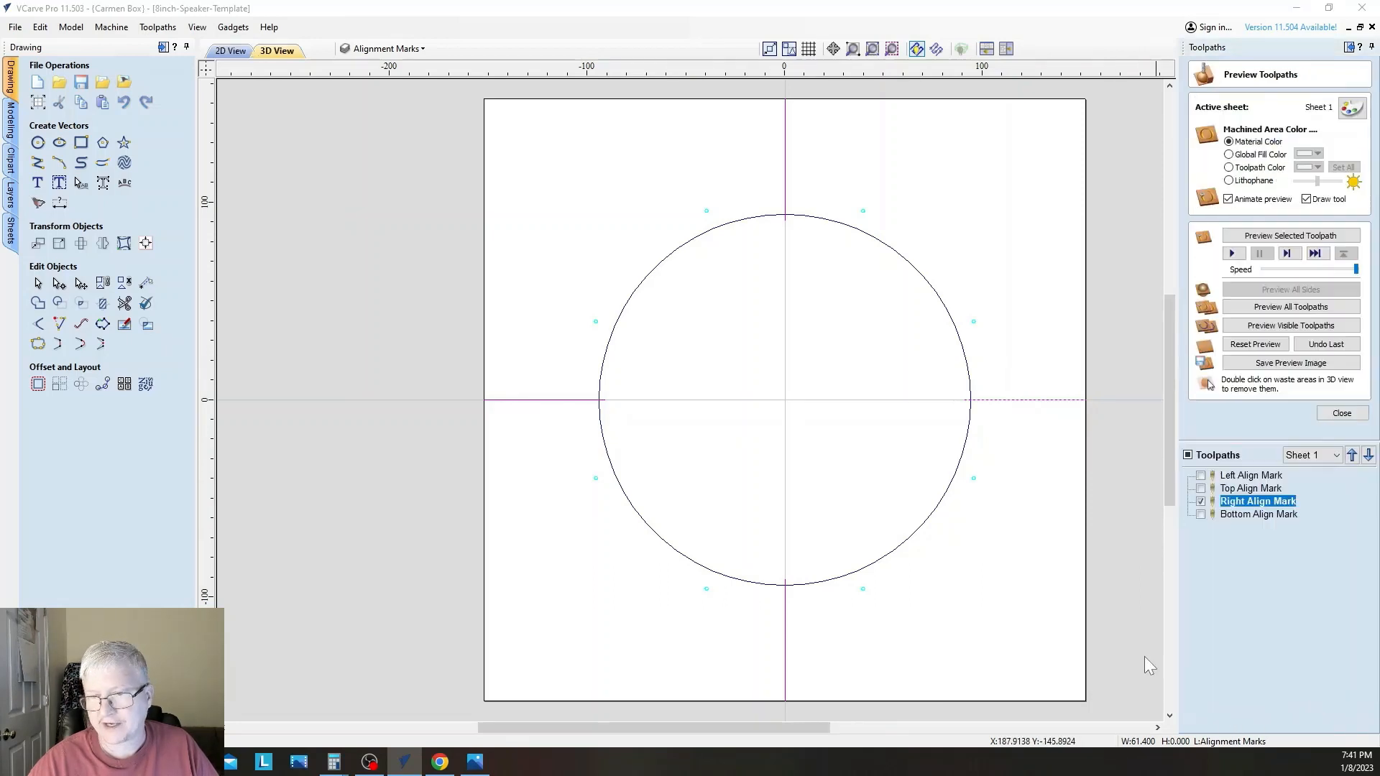
Hide the Right Align Mark toolpath, reassign the Bottom Align Mark toolpath to the vertical line below the circle, and calculate it
click(1200, 501)
double_click(1237, 513)
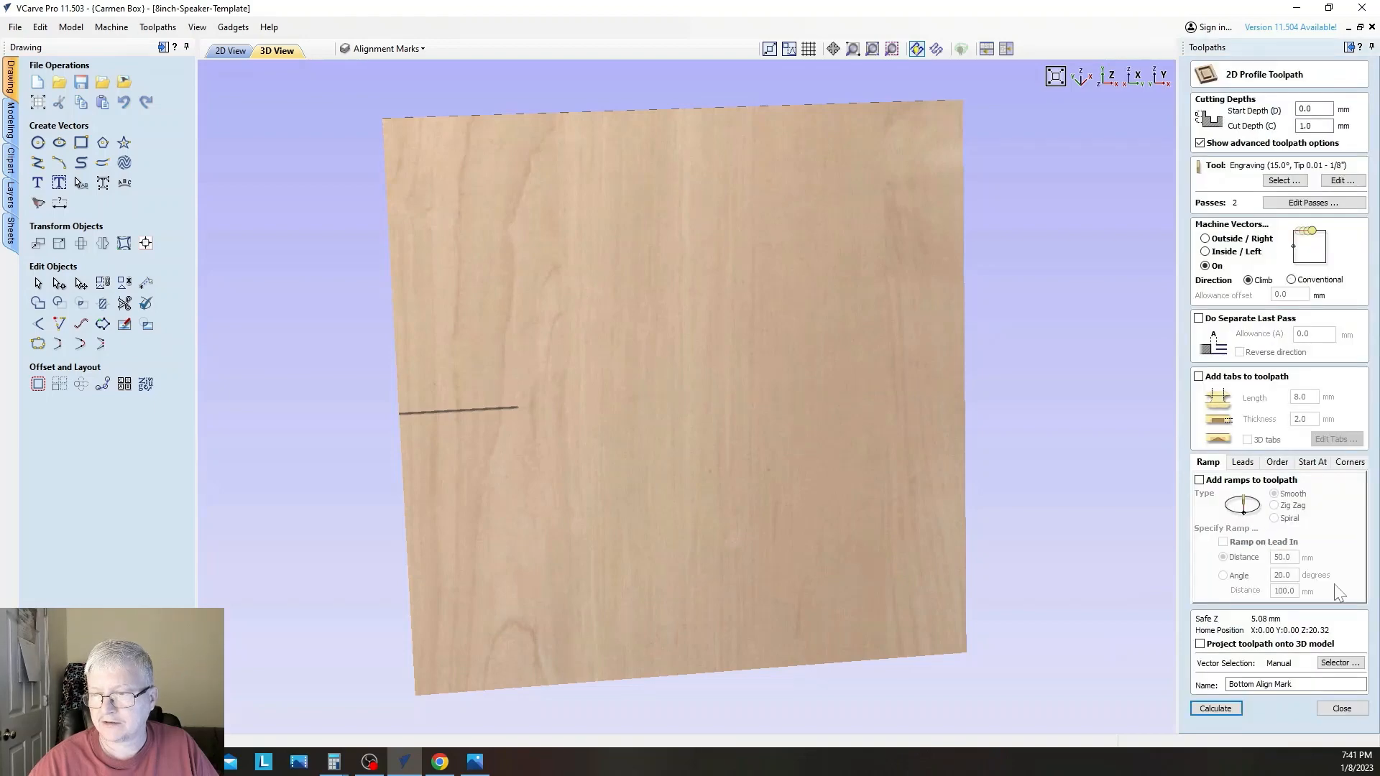
click(228, 51)
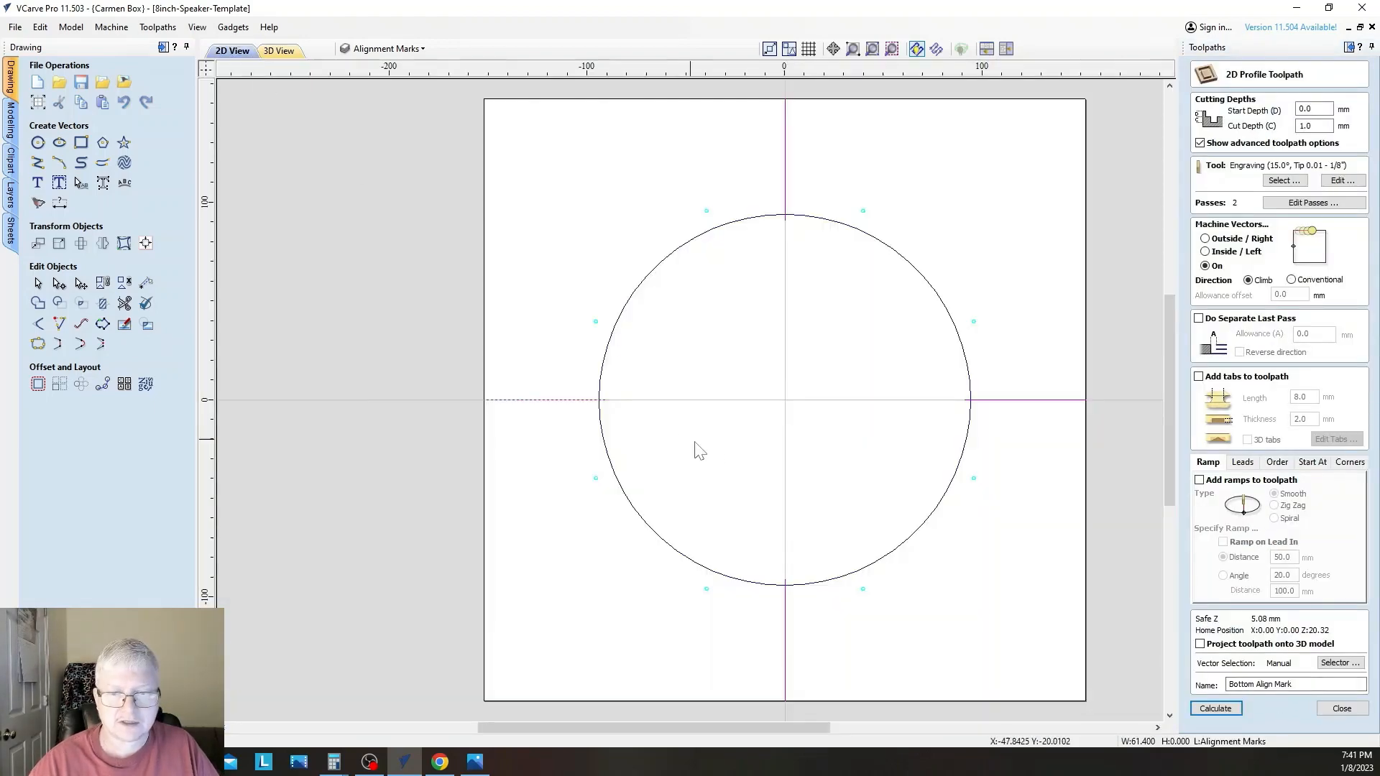
mouse_move(728, 503)
mouse_down()
mouse_move(830, 721)
mouse_move(821, 714)
mouse_up()
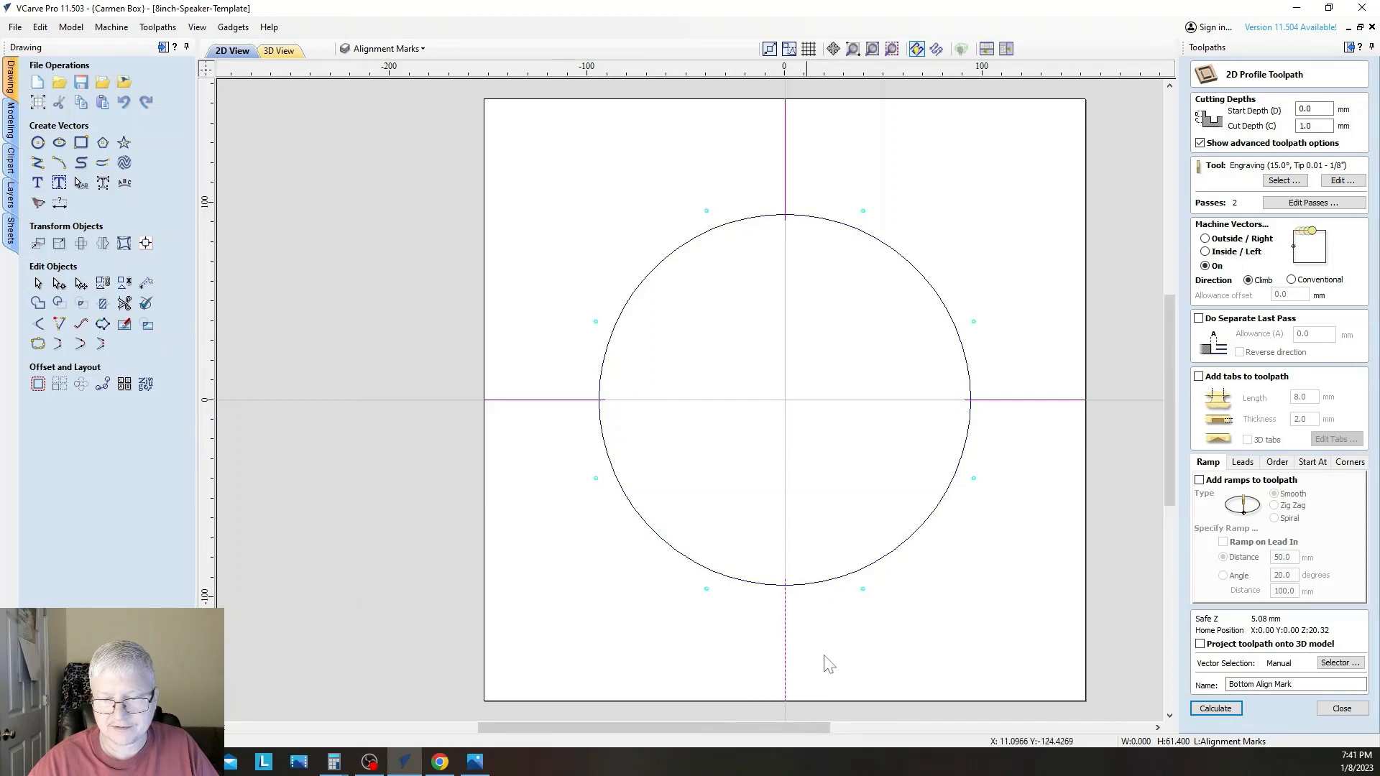
click(1226, 710)
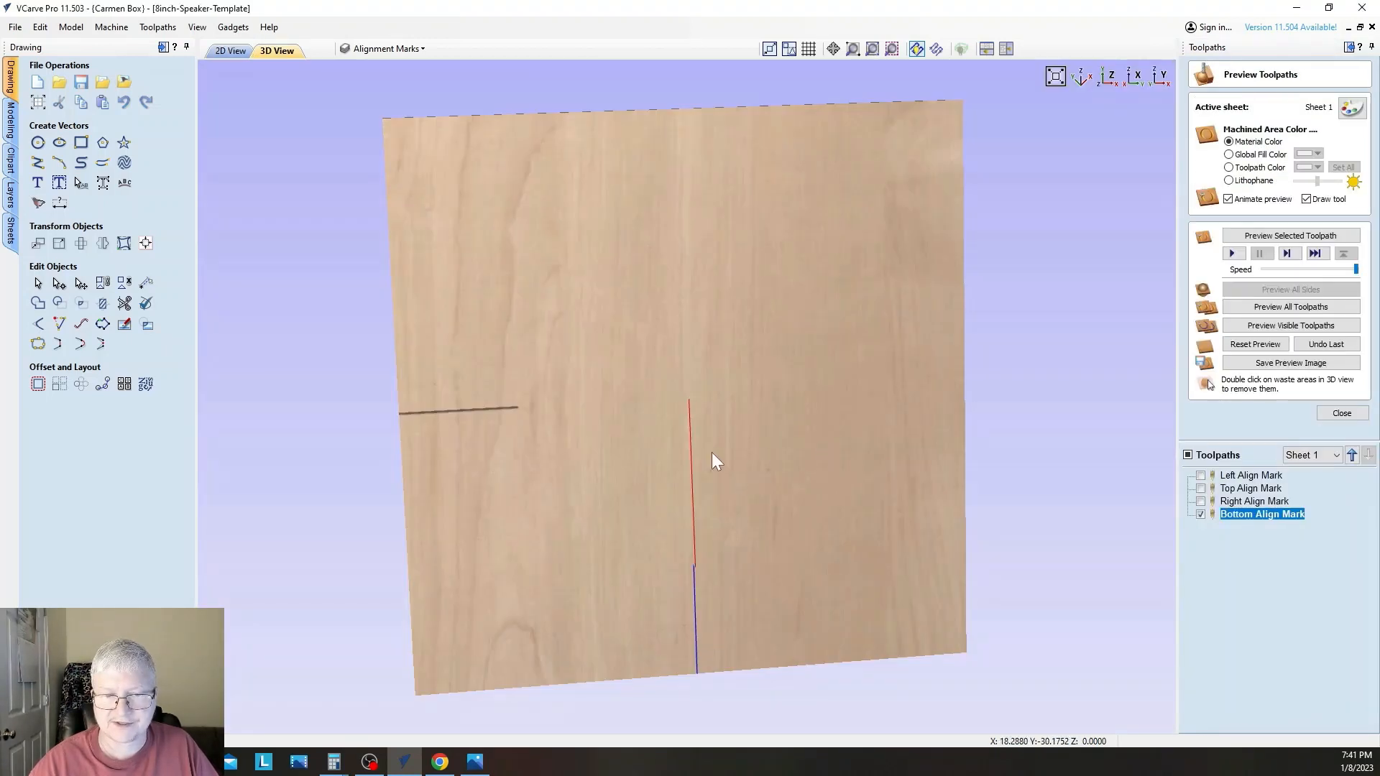
Run the cutting preview of the Bottom Align Mark toolpath and of all toolpaths on the 3D material
drag(618, 393, 622, 383)
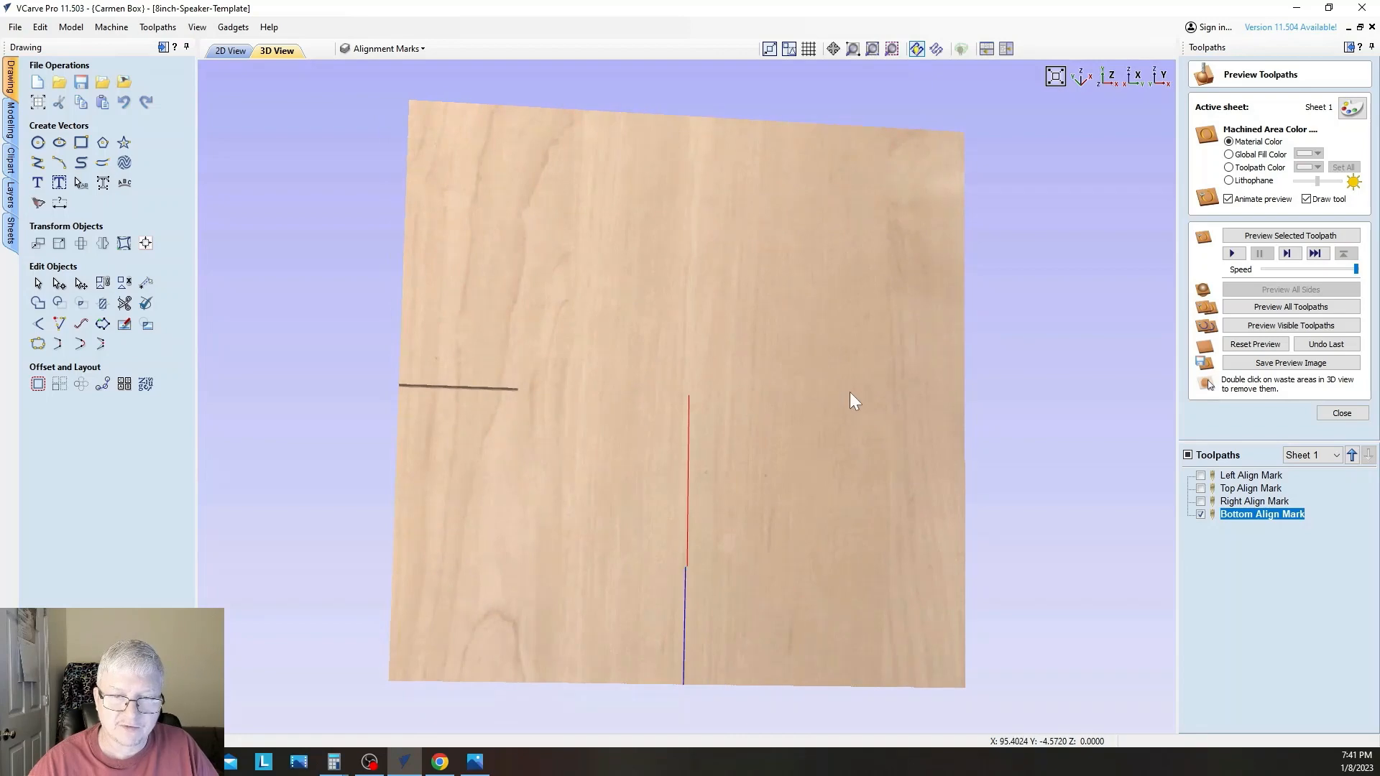
click(1232, 253)
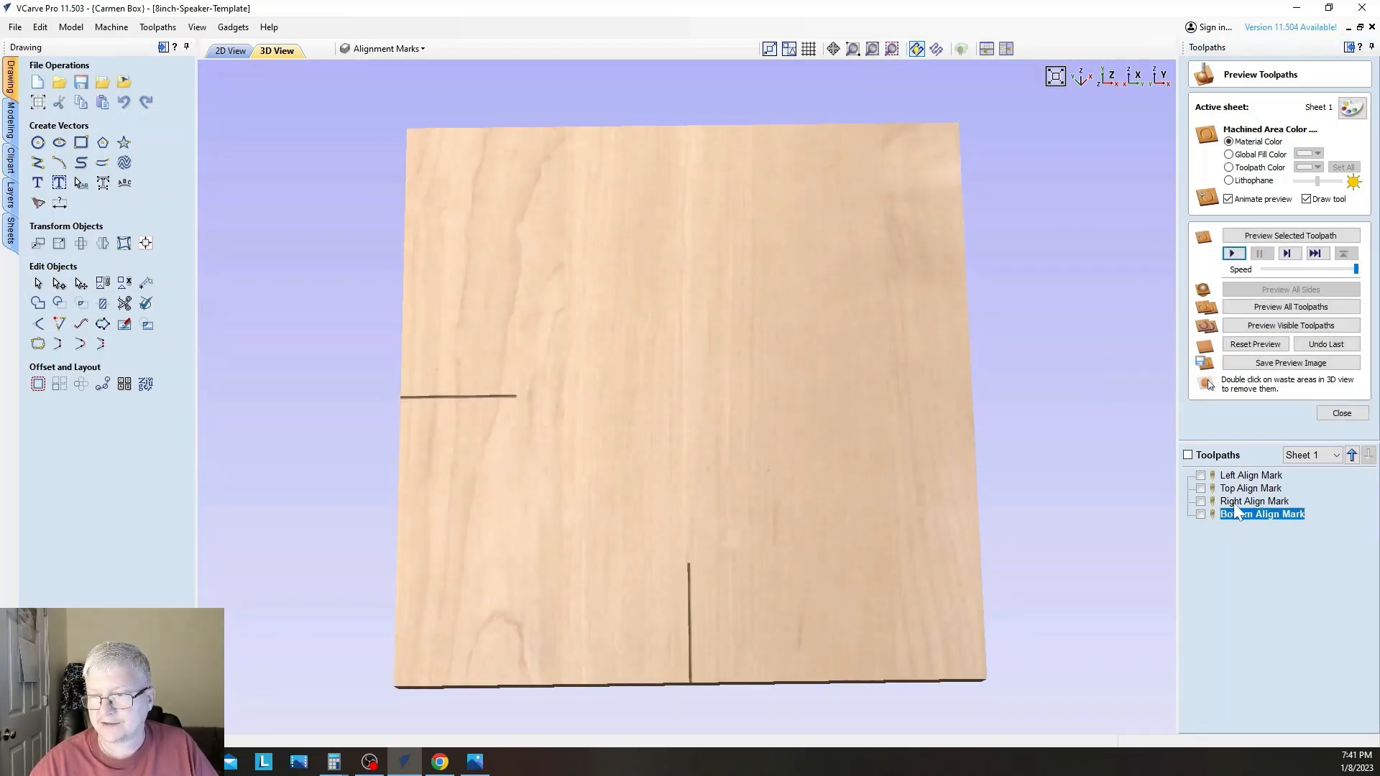
click(1254, 488)
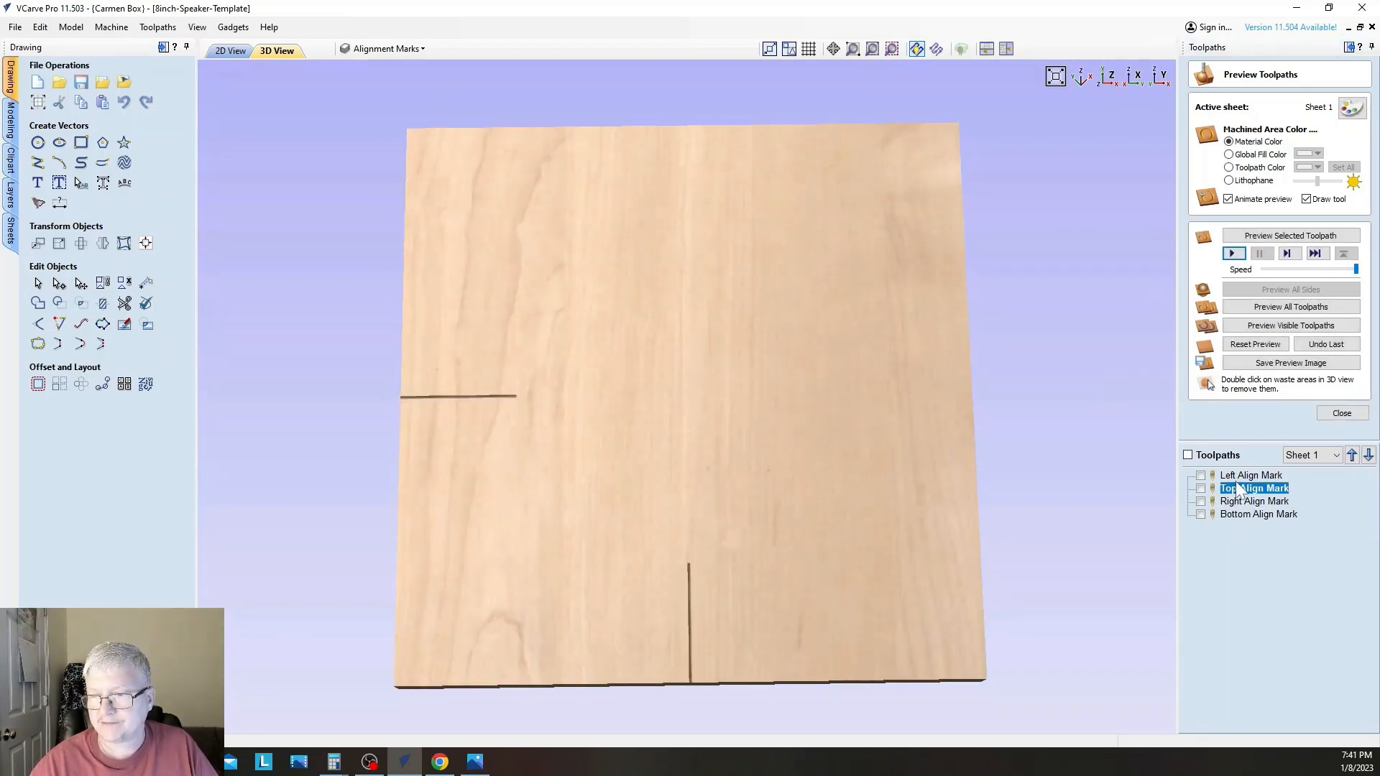
click(1290, 314)
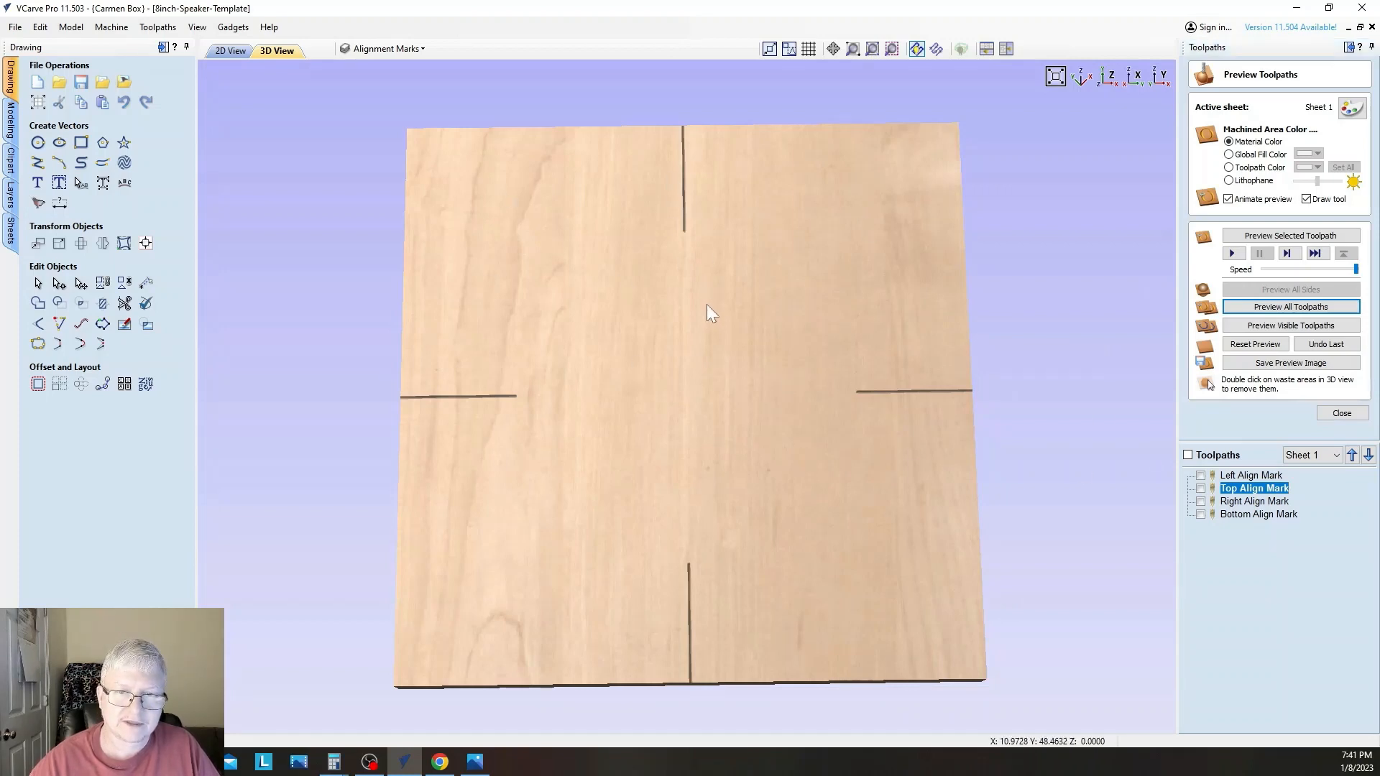
drag(709, 309, 709, 363)
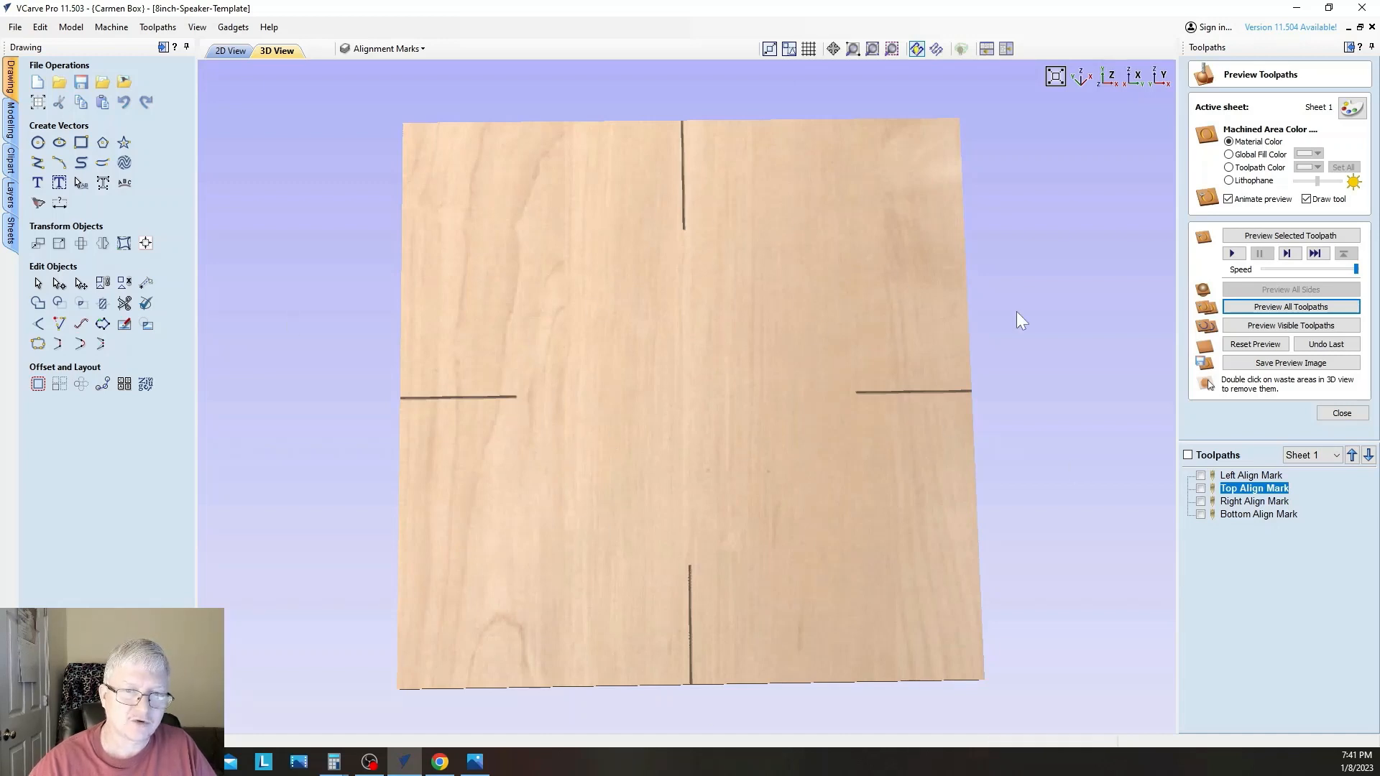
Start a pocket toolpath for the lower-left screw hole just outside the circle in the 2D drawing
click(230, 51)
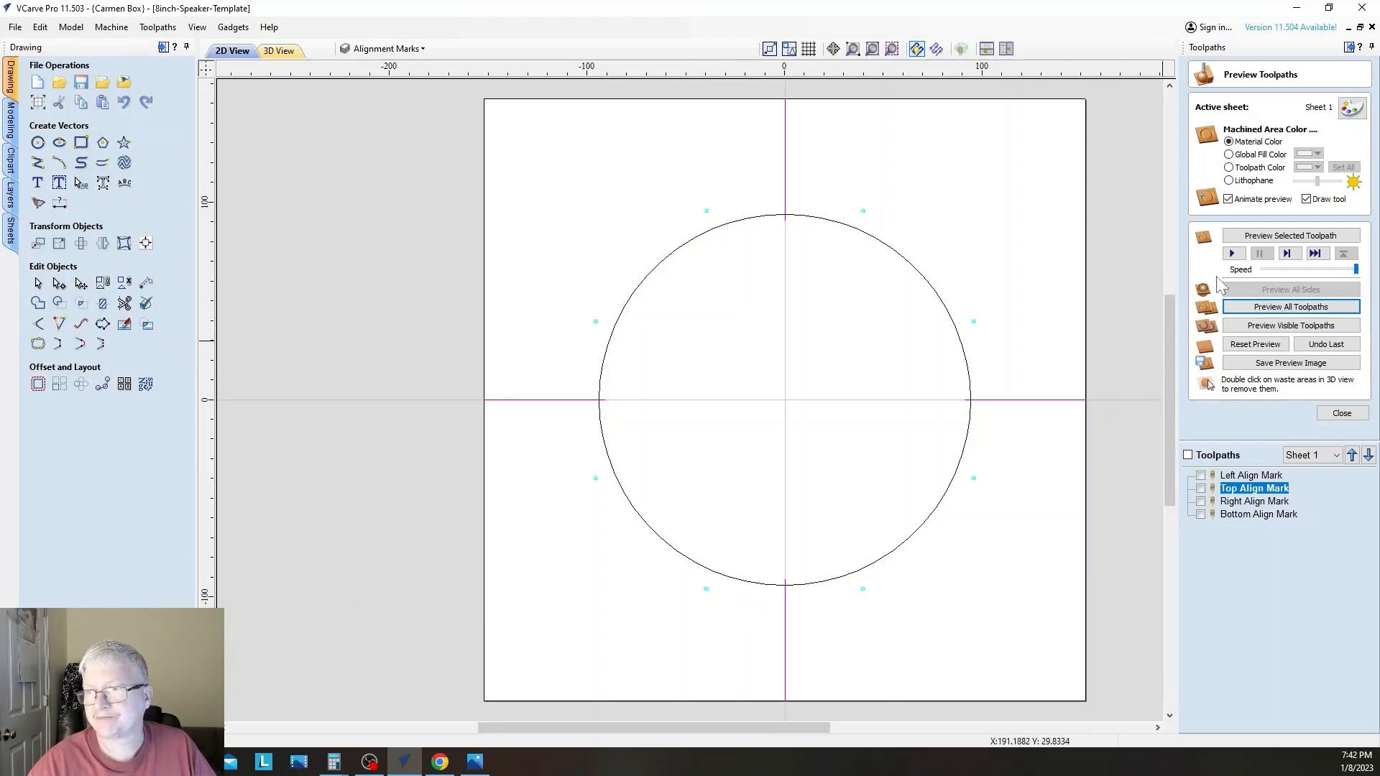
click(1333, 414)
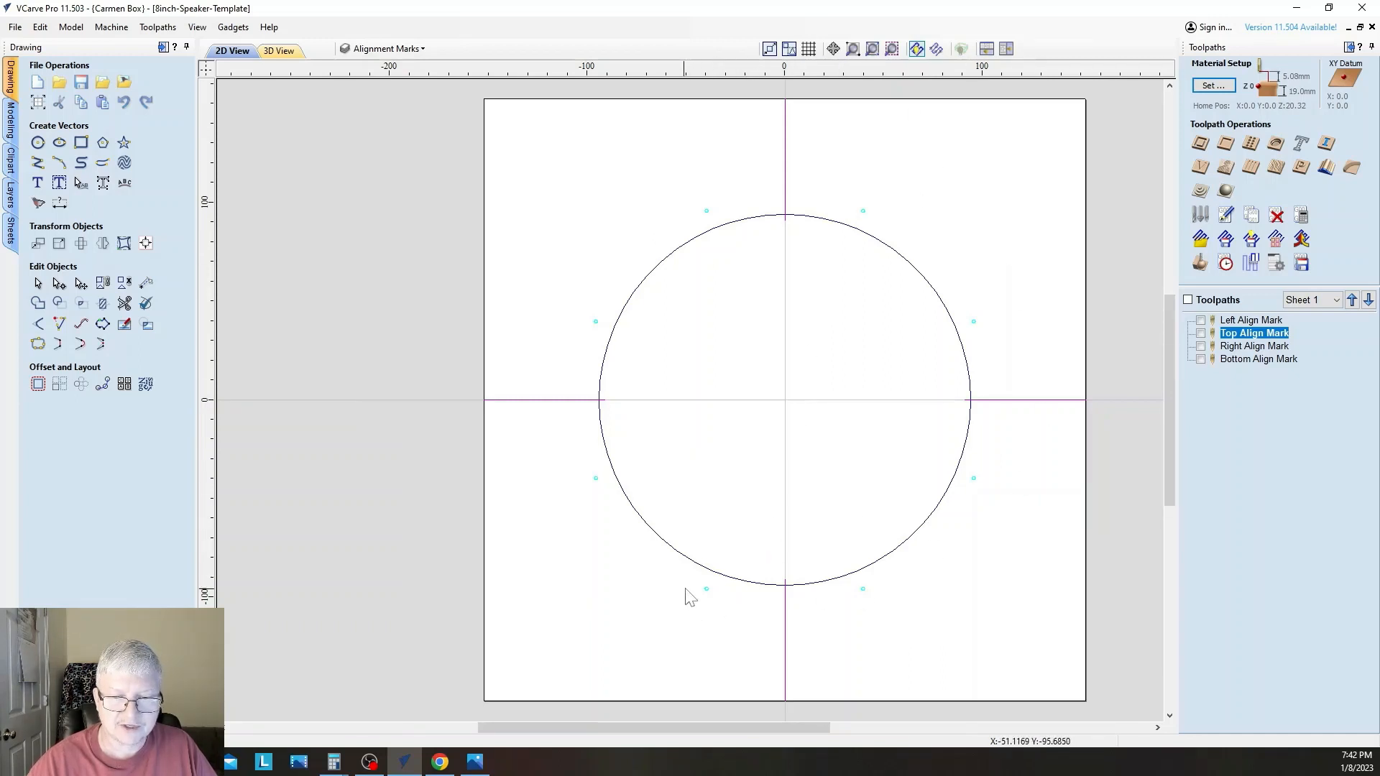
drag(688, 584, 724, 606)
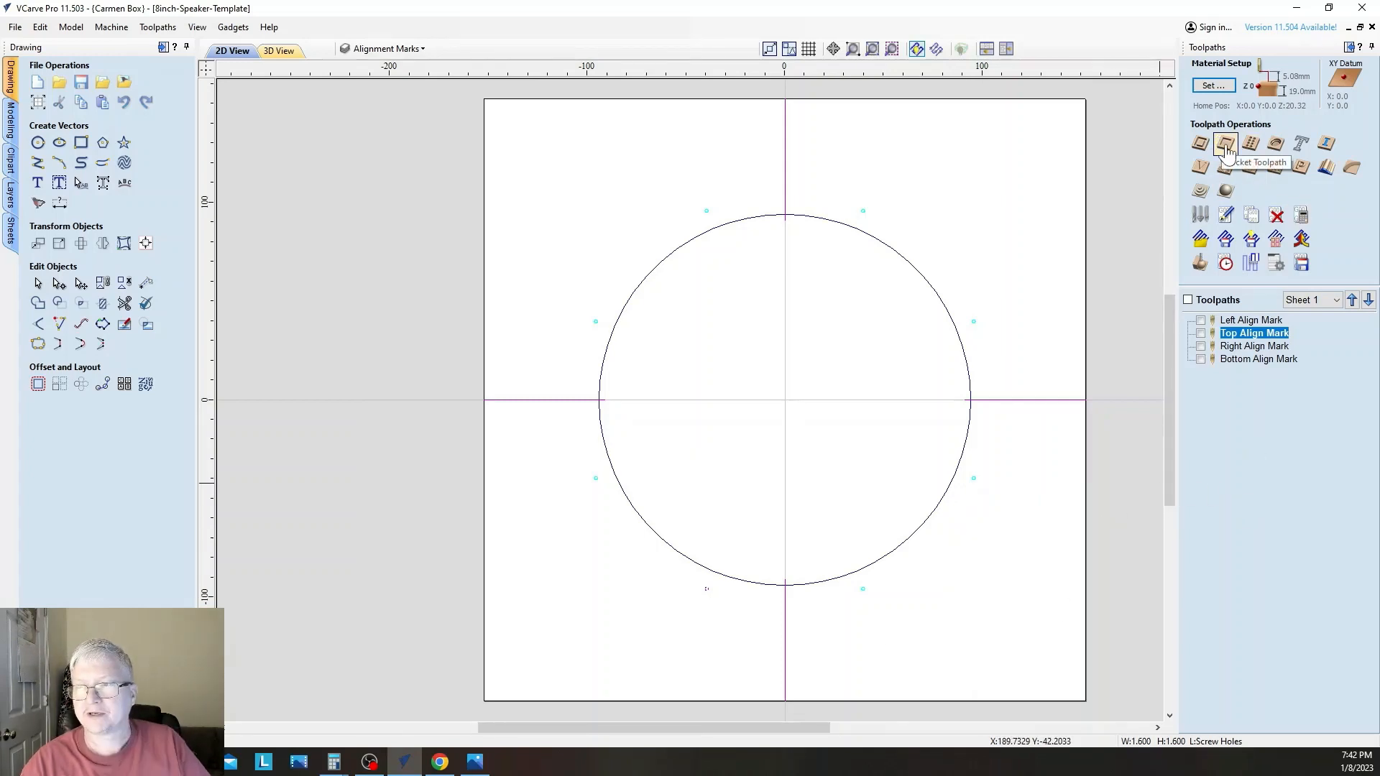
click(1226, 146)
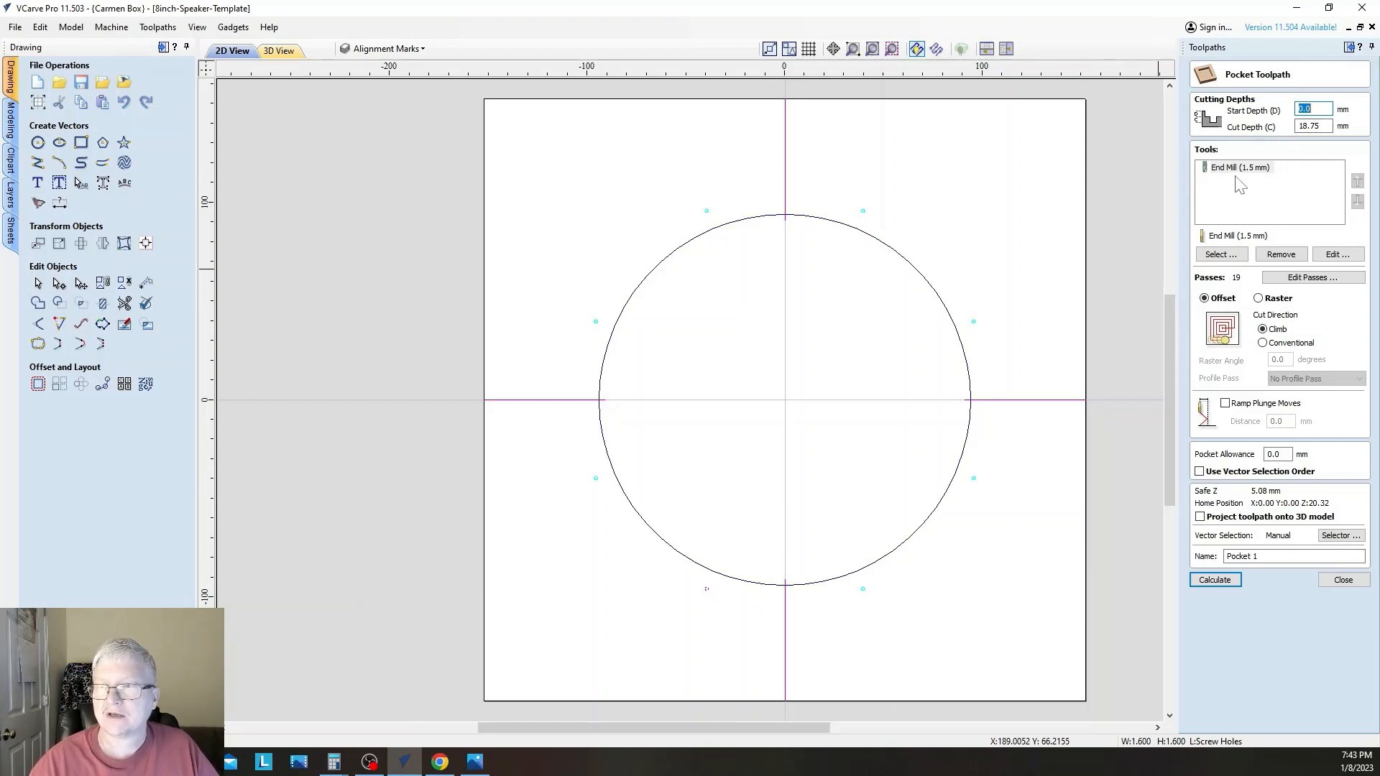
Replace the pocket toolpath's tool with the metric End Mill (1.5 mm) from the tool database
click(1267, 166)
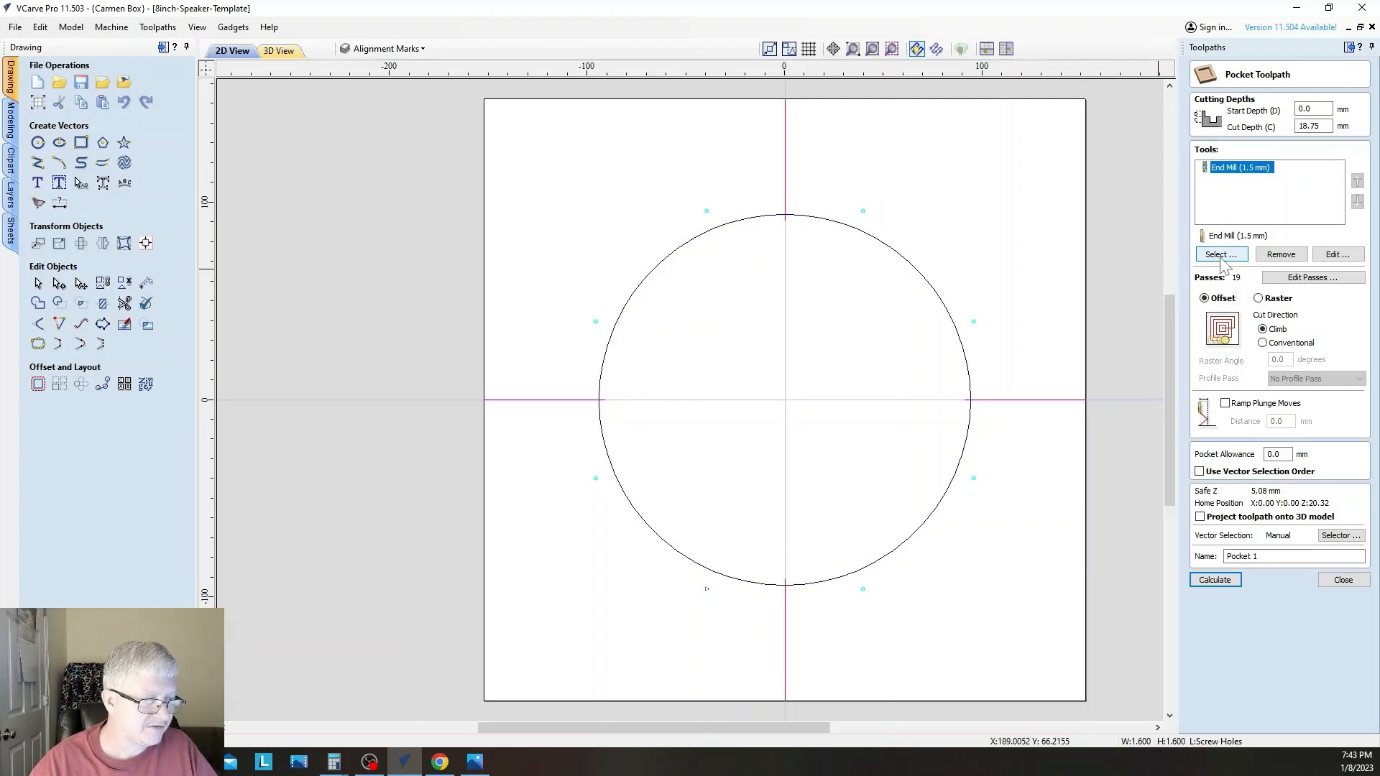
click(1280, 254)
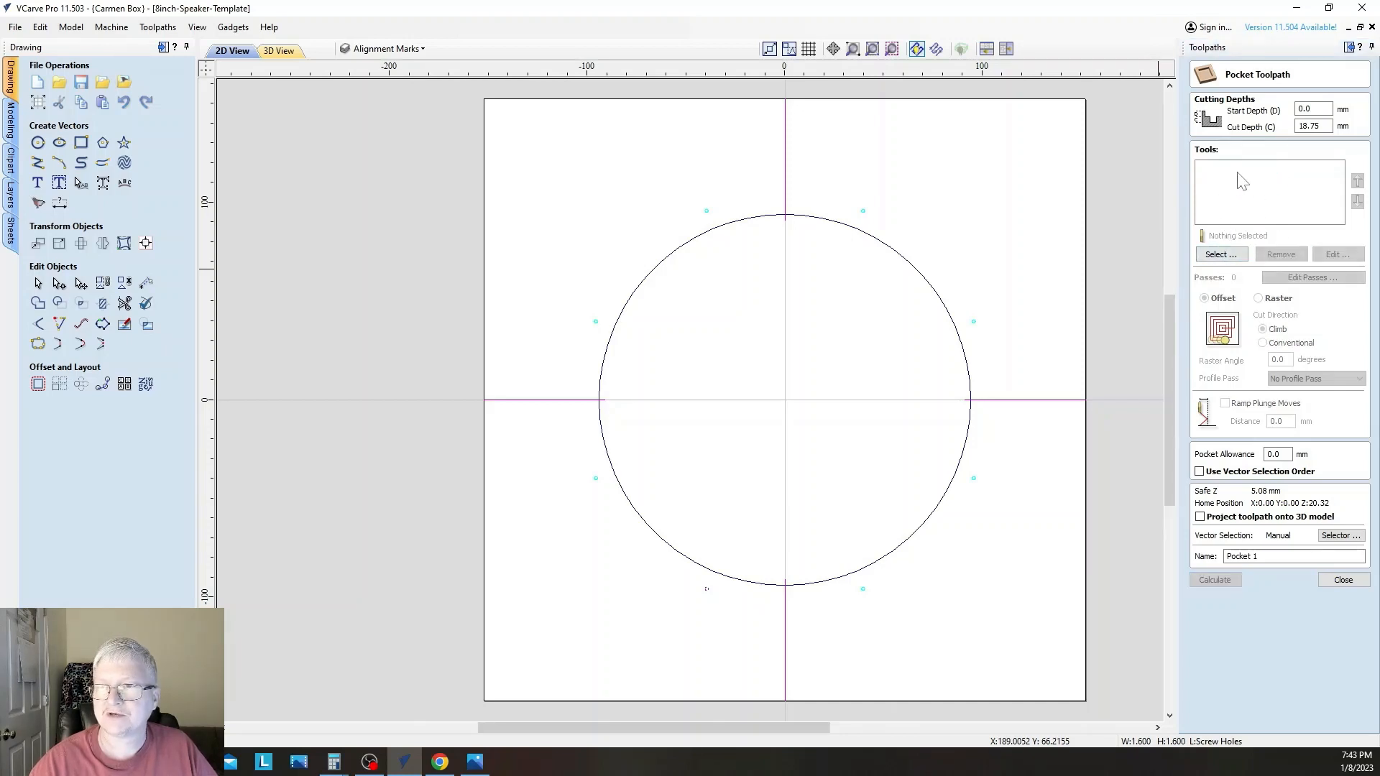
click(1221, 255)
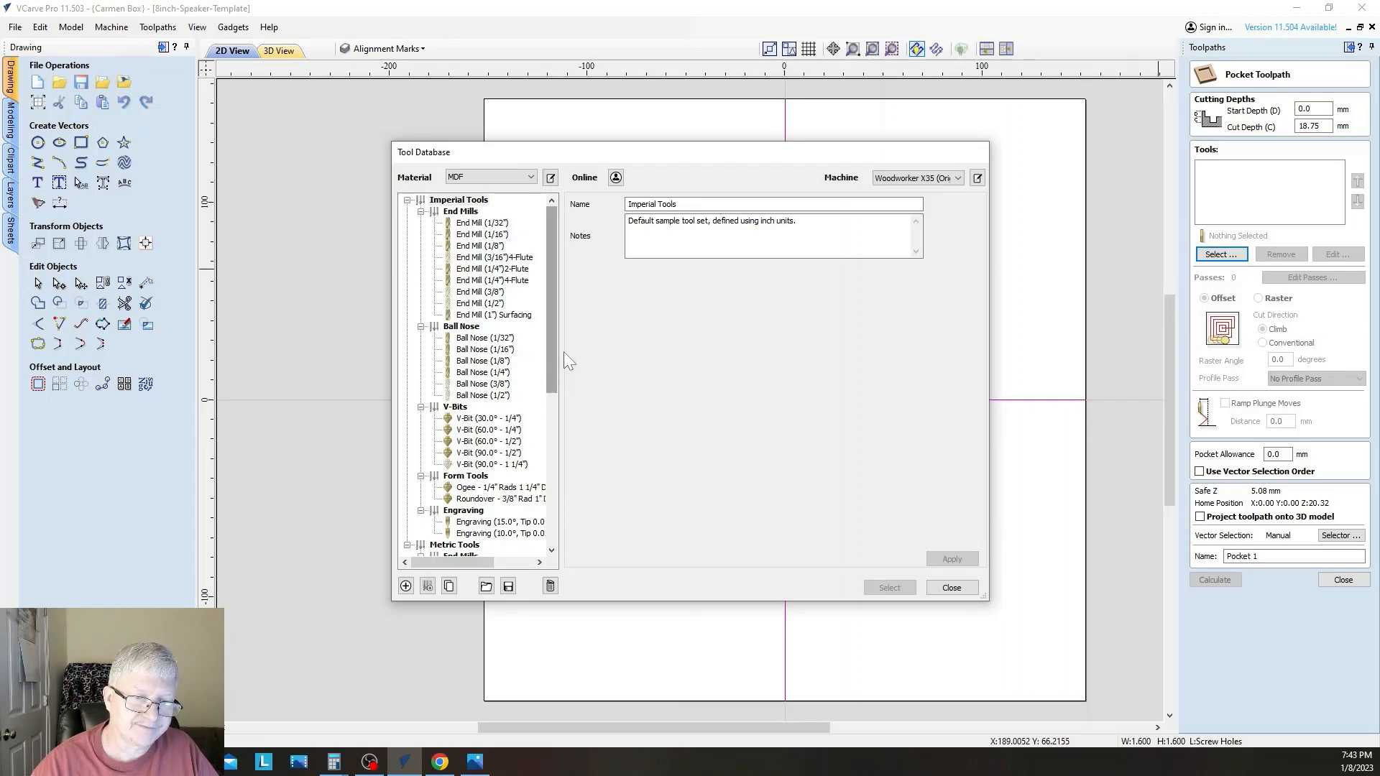
drag(555, 339, 555, 406)
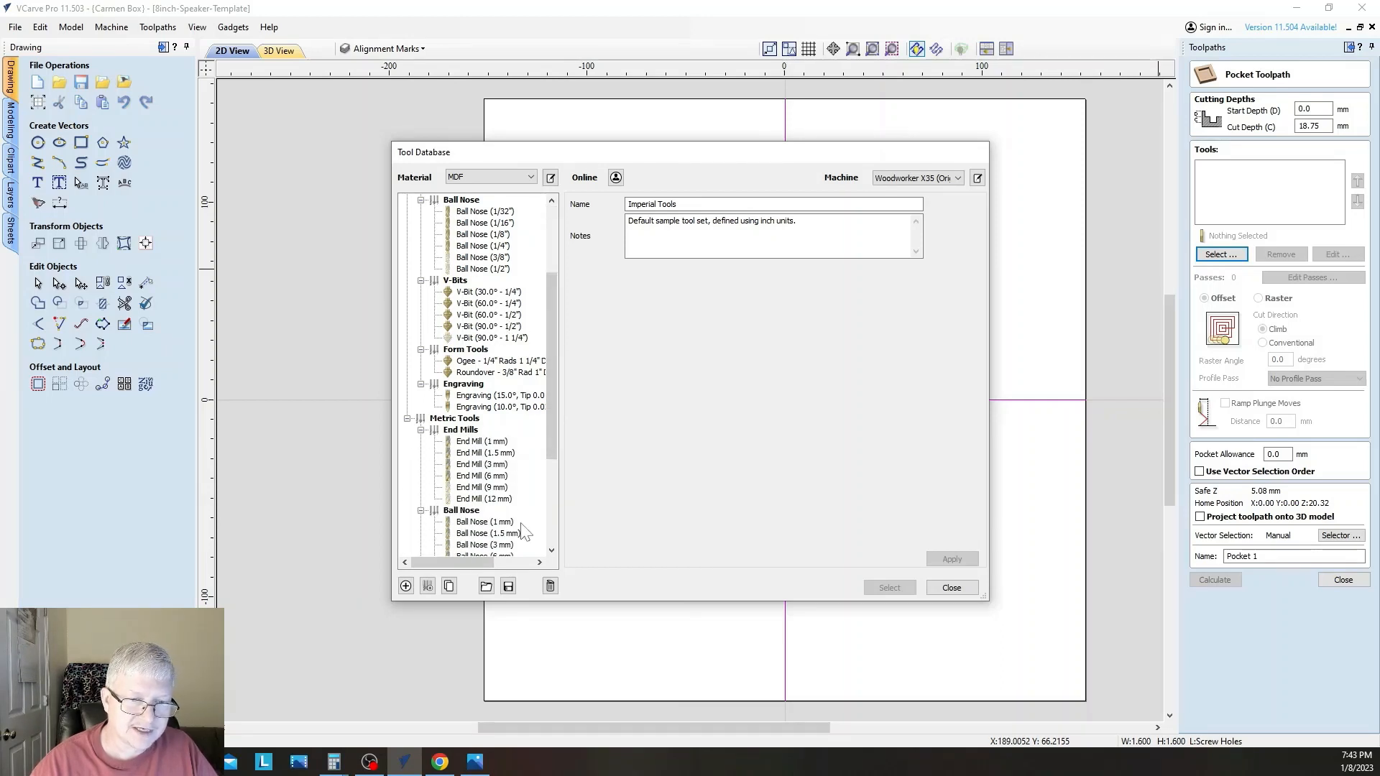
click(480, 452)
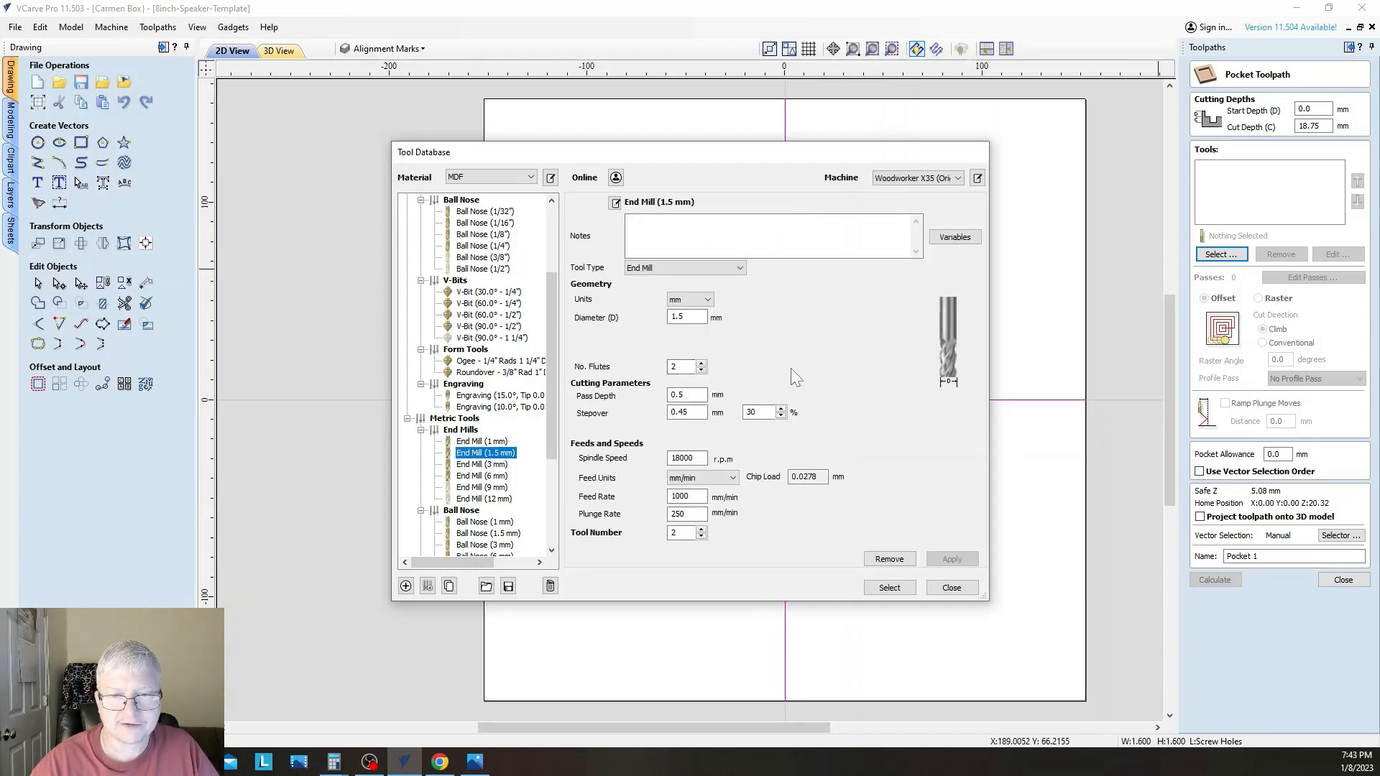
click(889, 587)
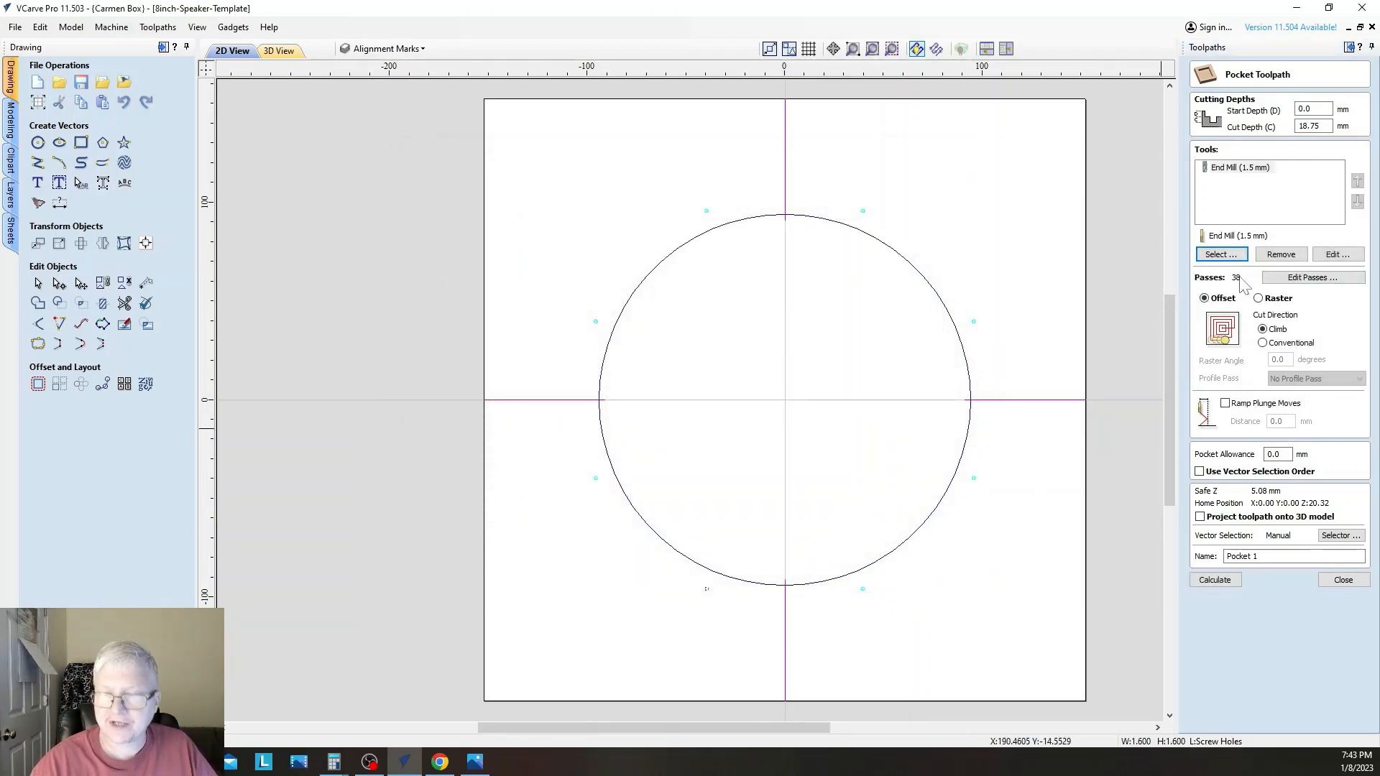
Set the 1.5 mm end mill's pass depth to 1.0 mm for this pocket toolpath
click(1335, 255)
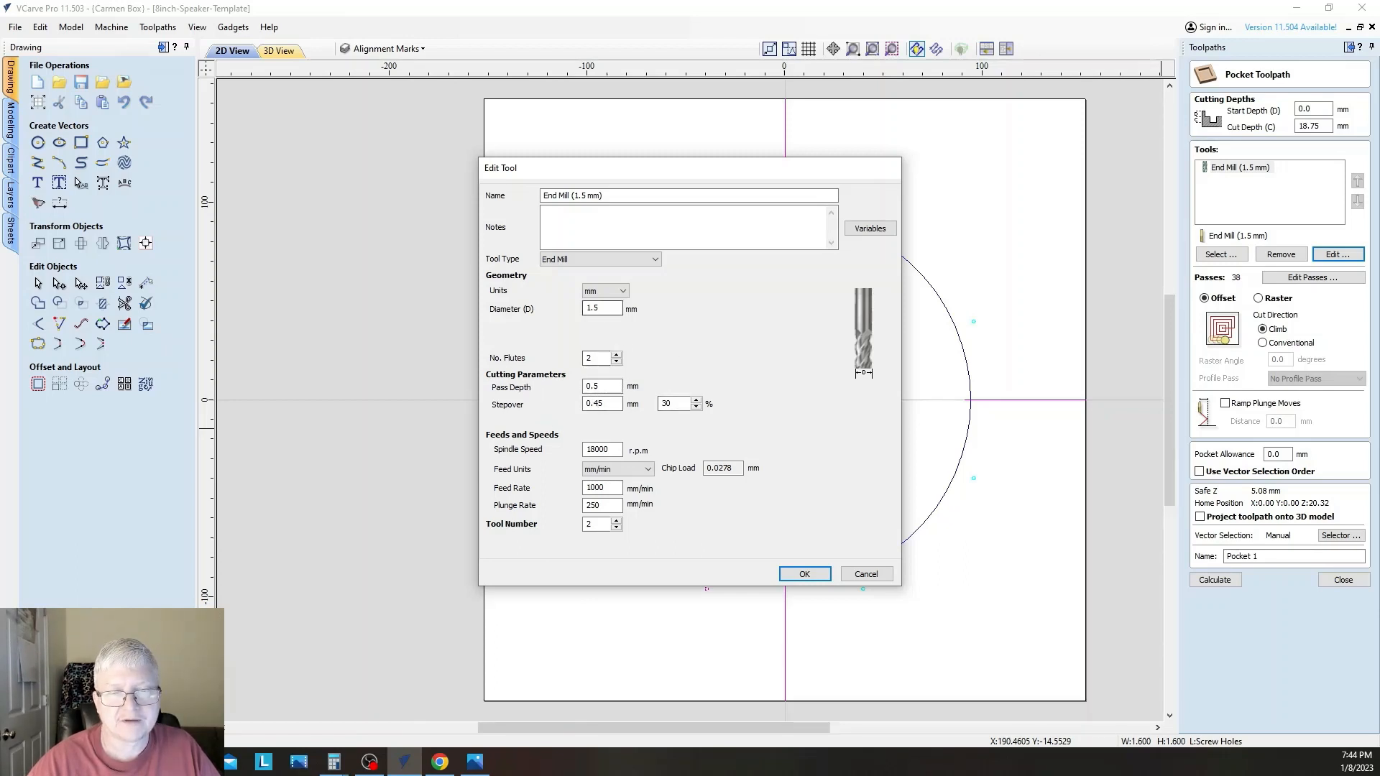
click(588, 309)
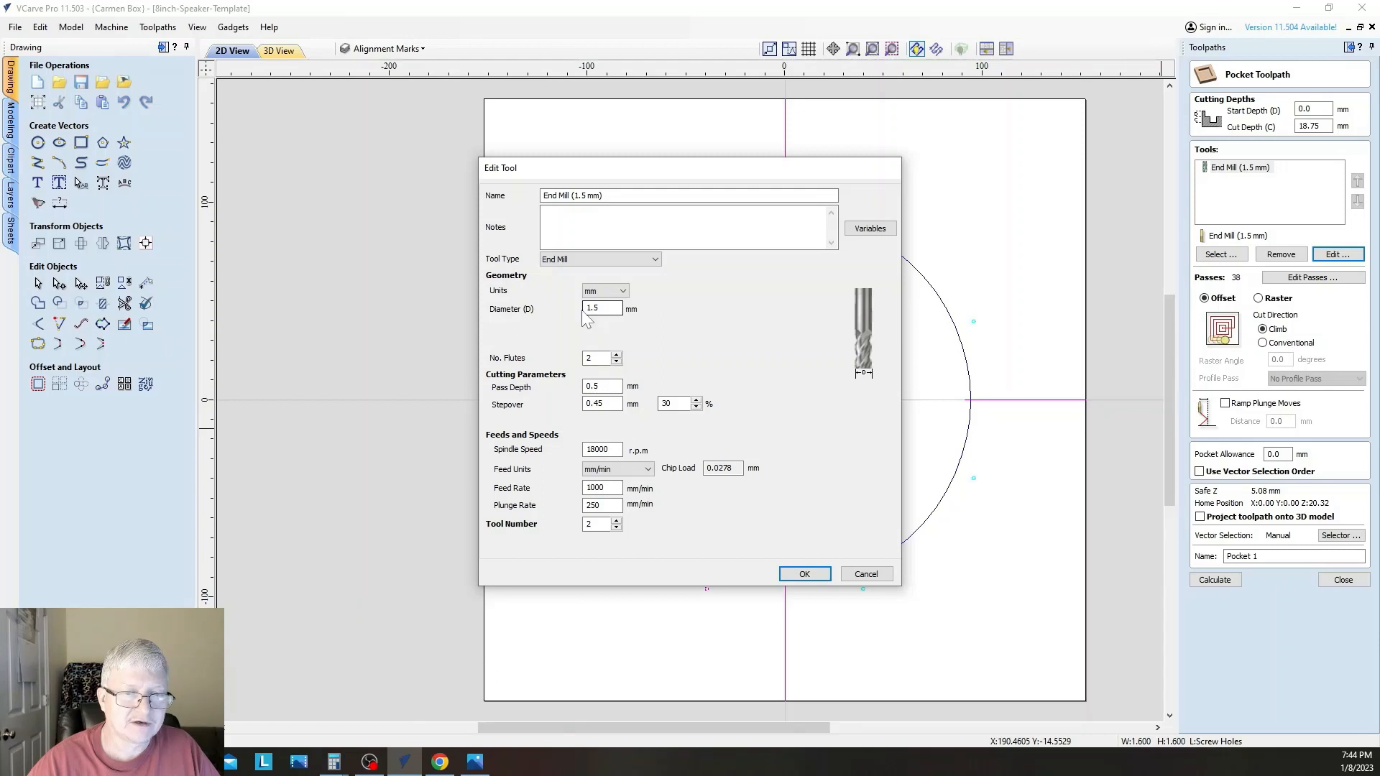
click(600, 357)
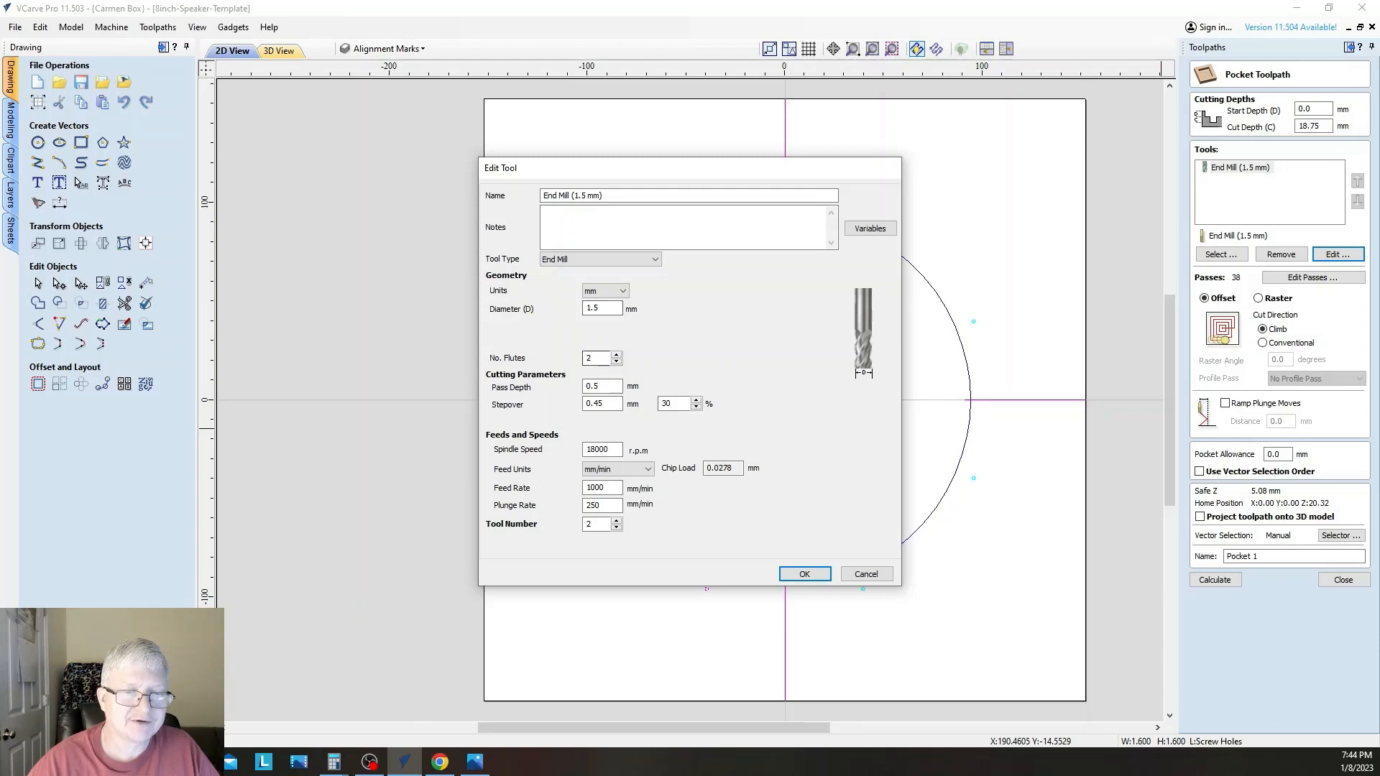
click(601, 386)
double_click(600, 386)
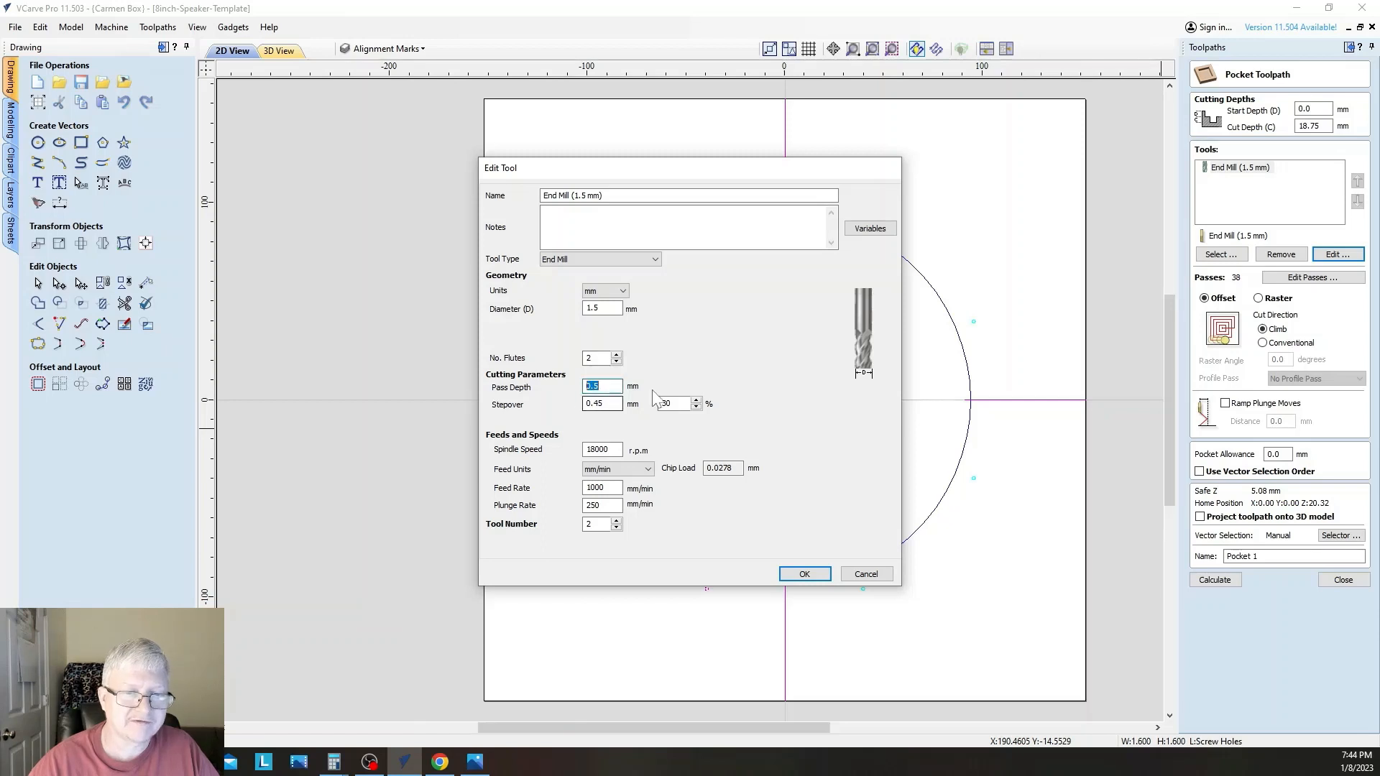
text(1.0)
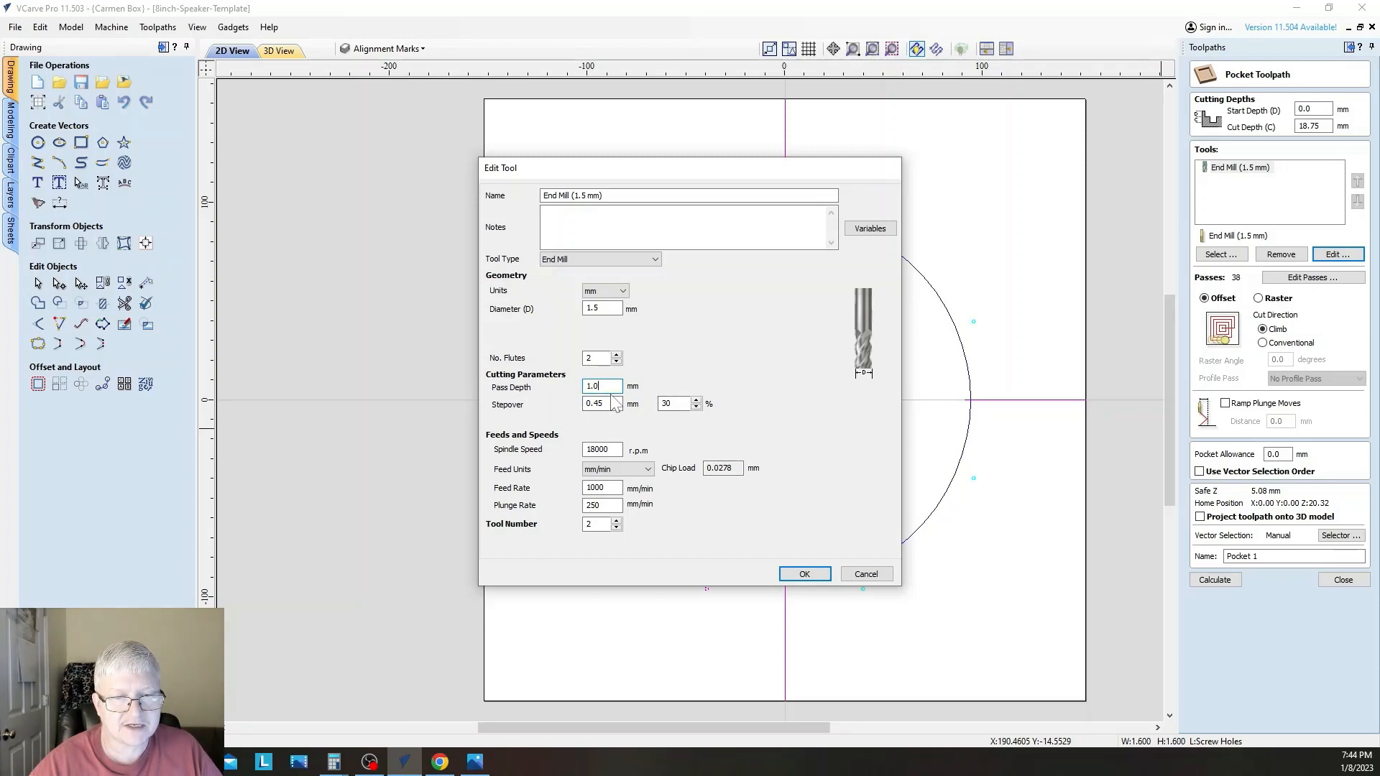
click(804, 574)
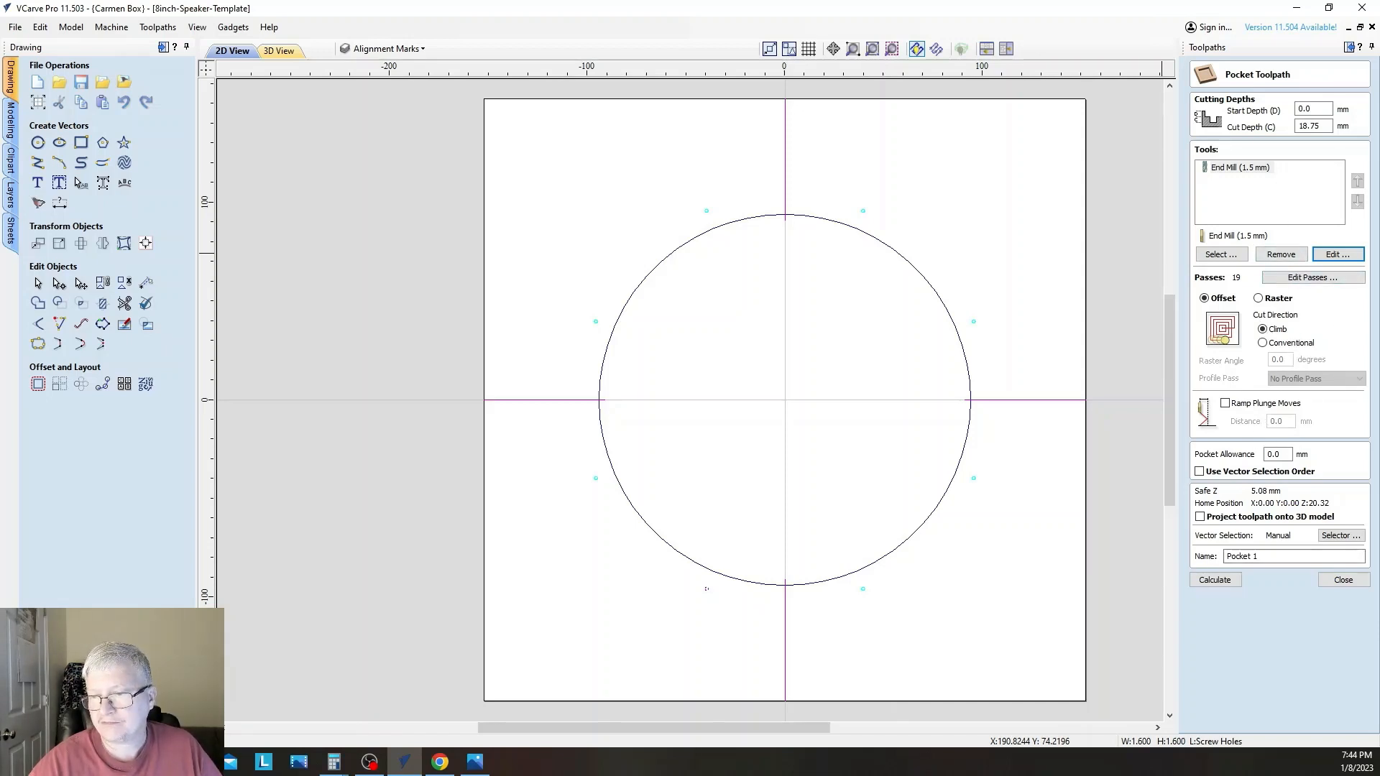
Name the pocket toolpath "Mount Hole1" and calculate it
click(1254, 556)
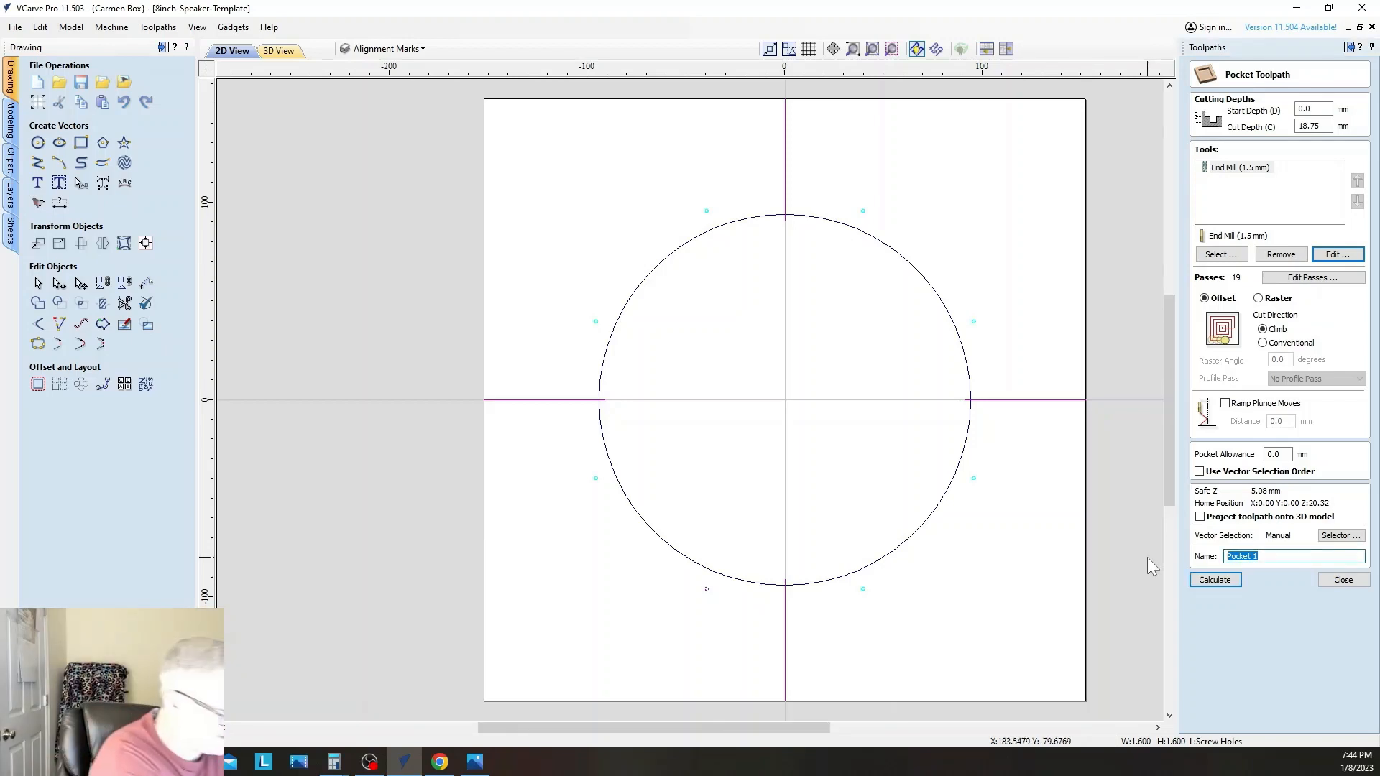
text(Sc)
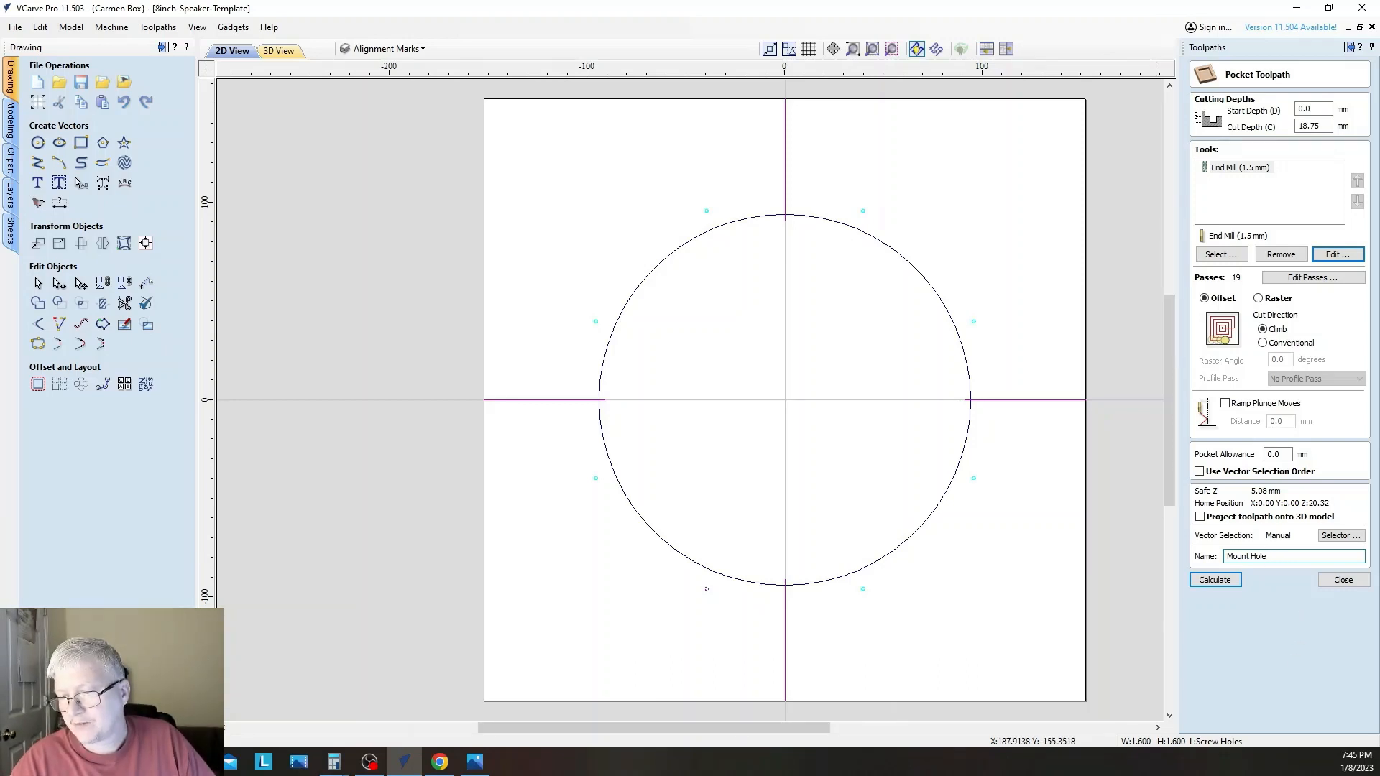
triple_click(1247, 556)
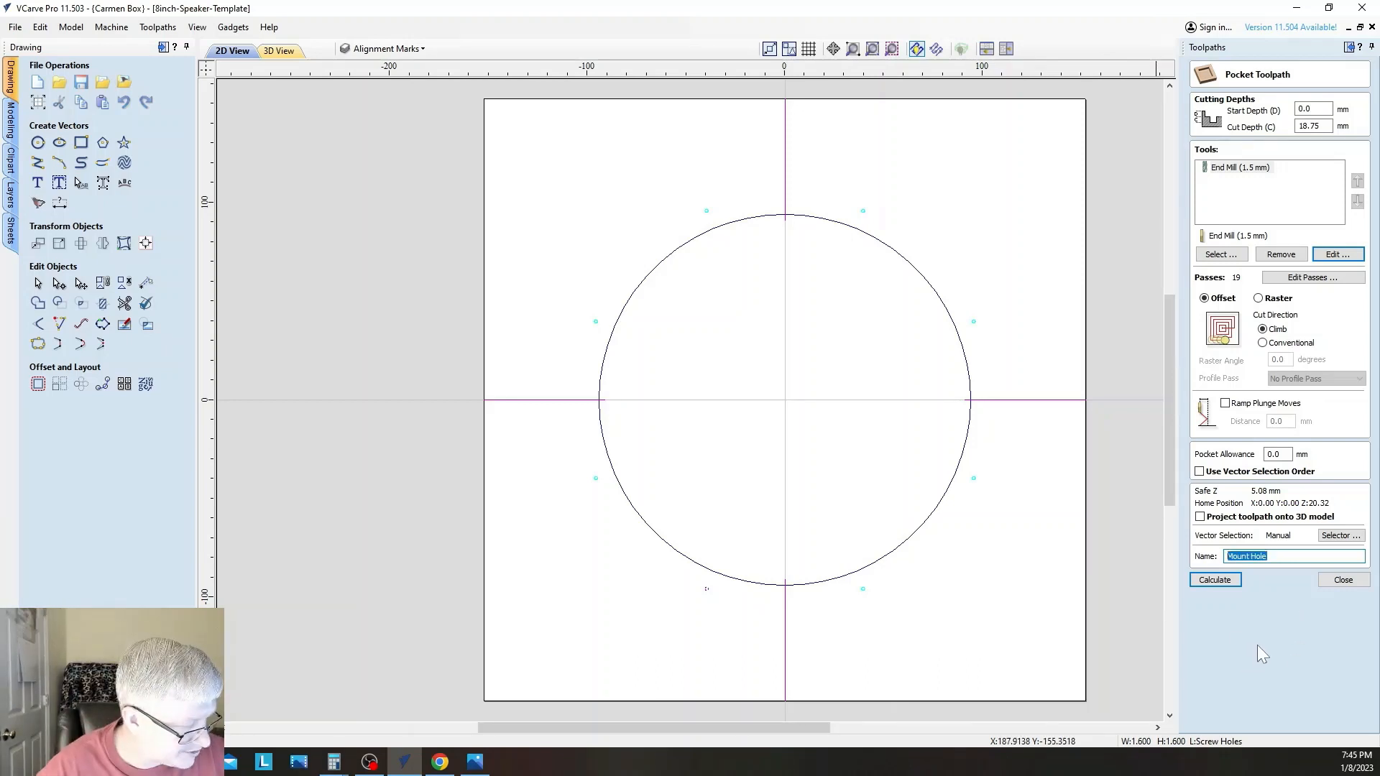
click(1284, 556)
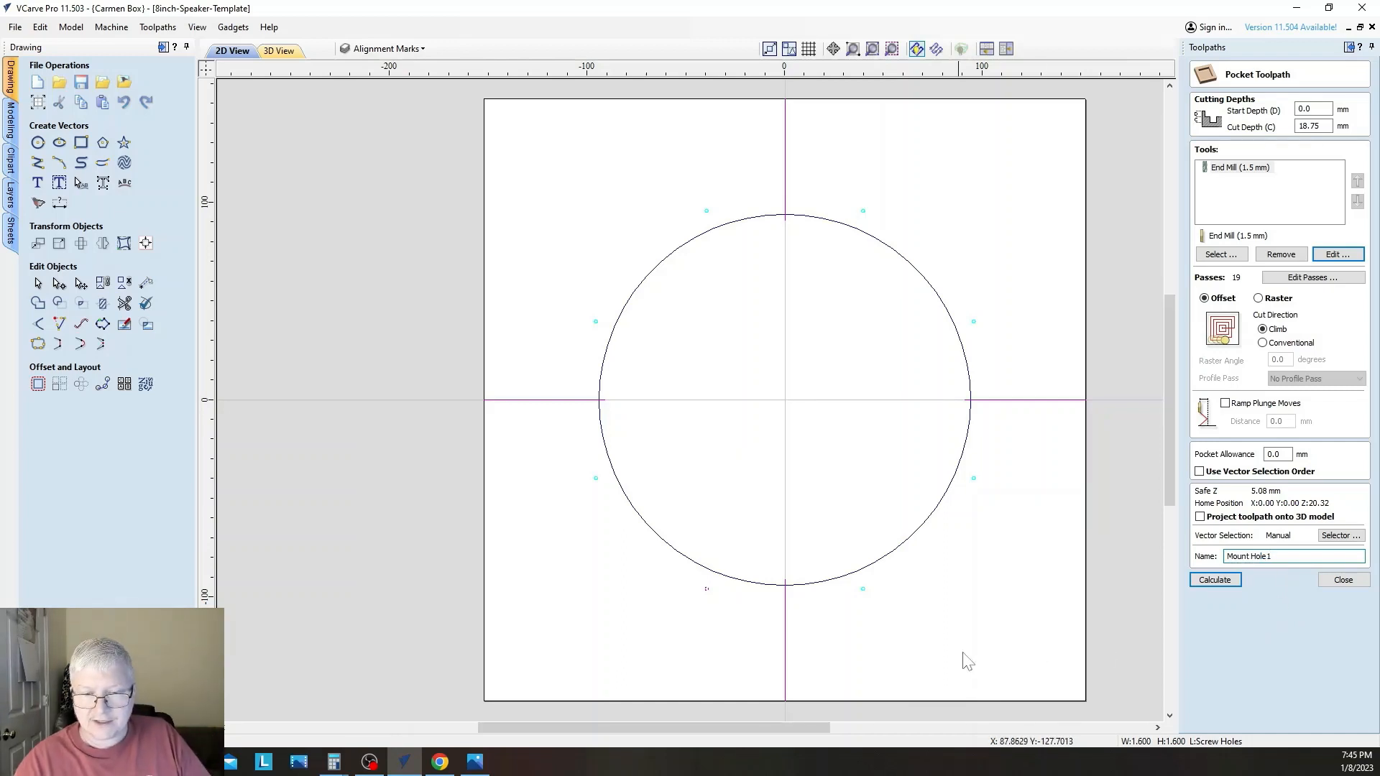
click(1217, 582)
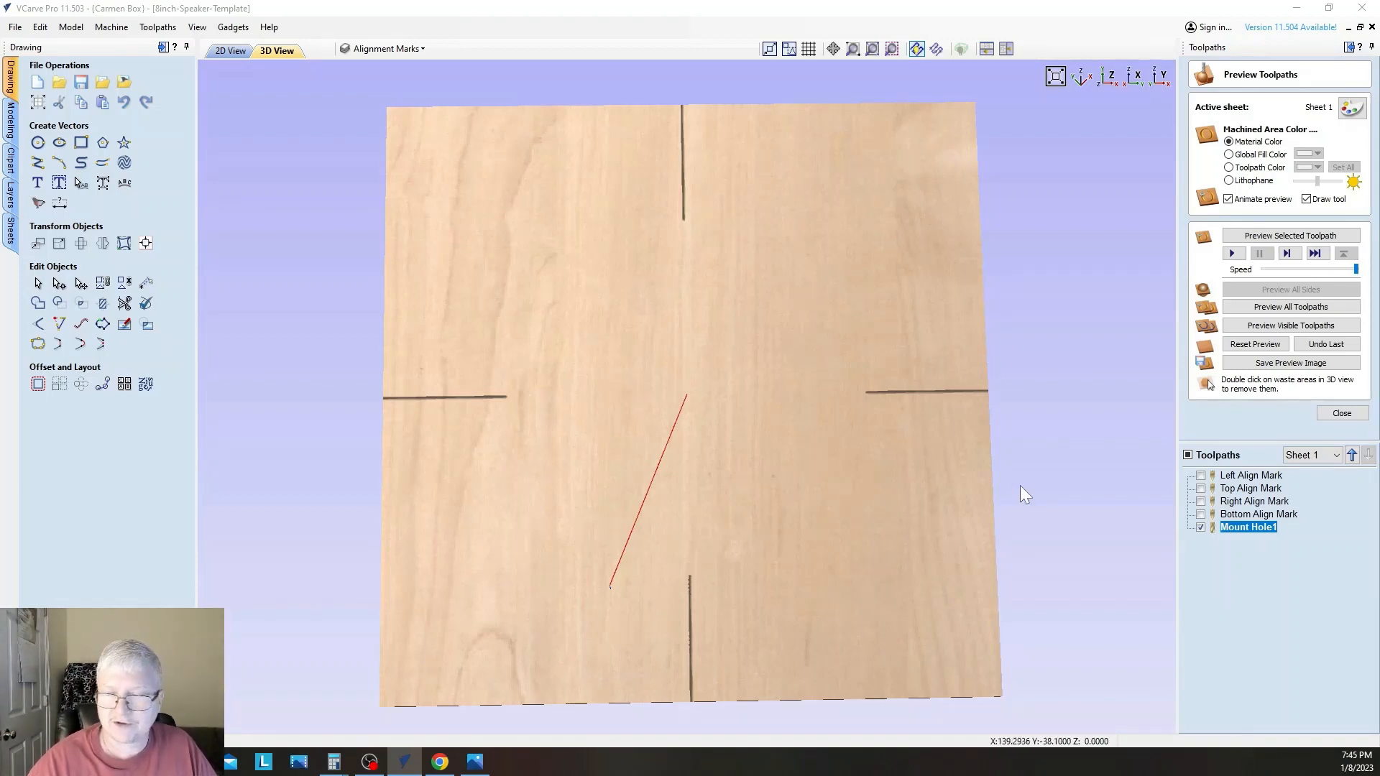
Hide the Mount Hole1 toolpath and duplicate it until there are seven copies for the remaining screw holes
click(1200, 527)
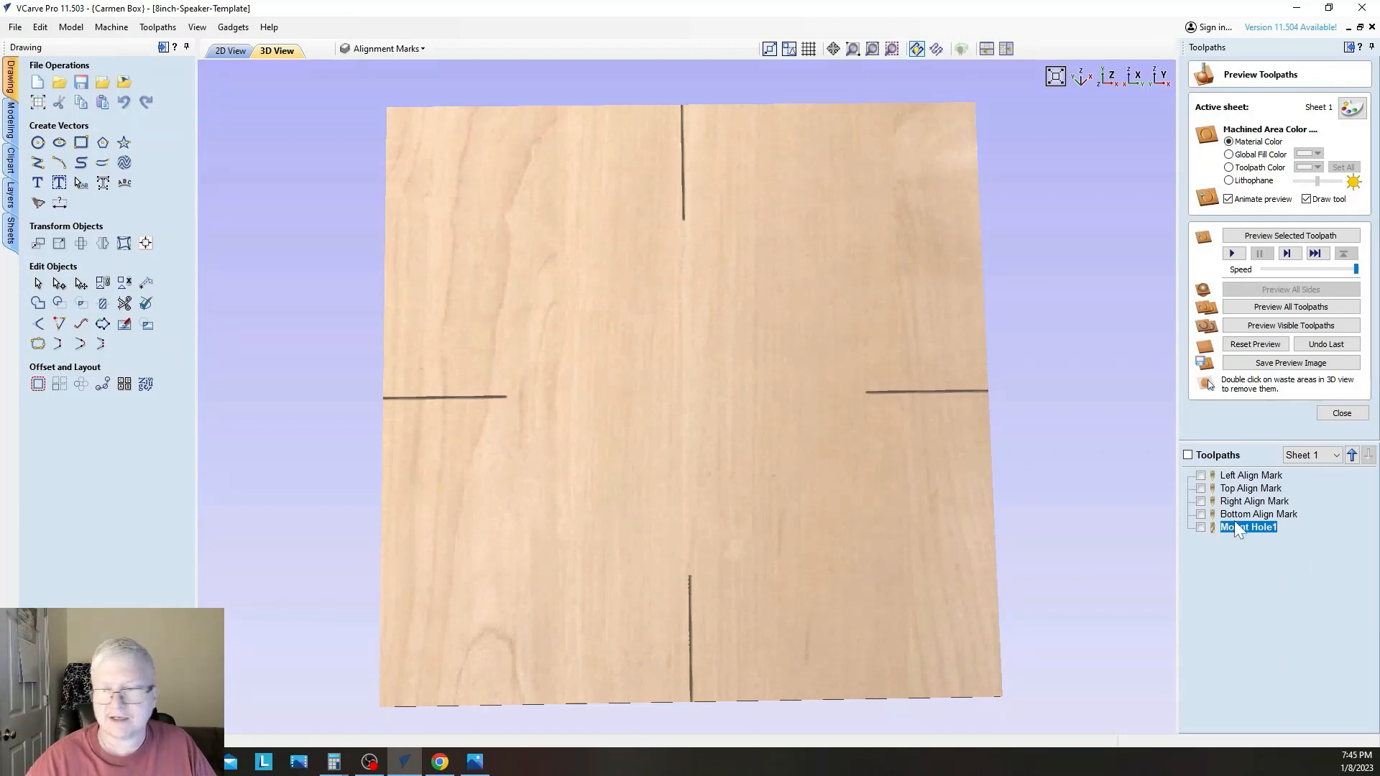
click(231, 50)
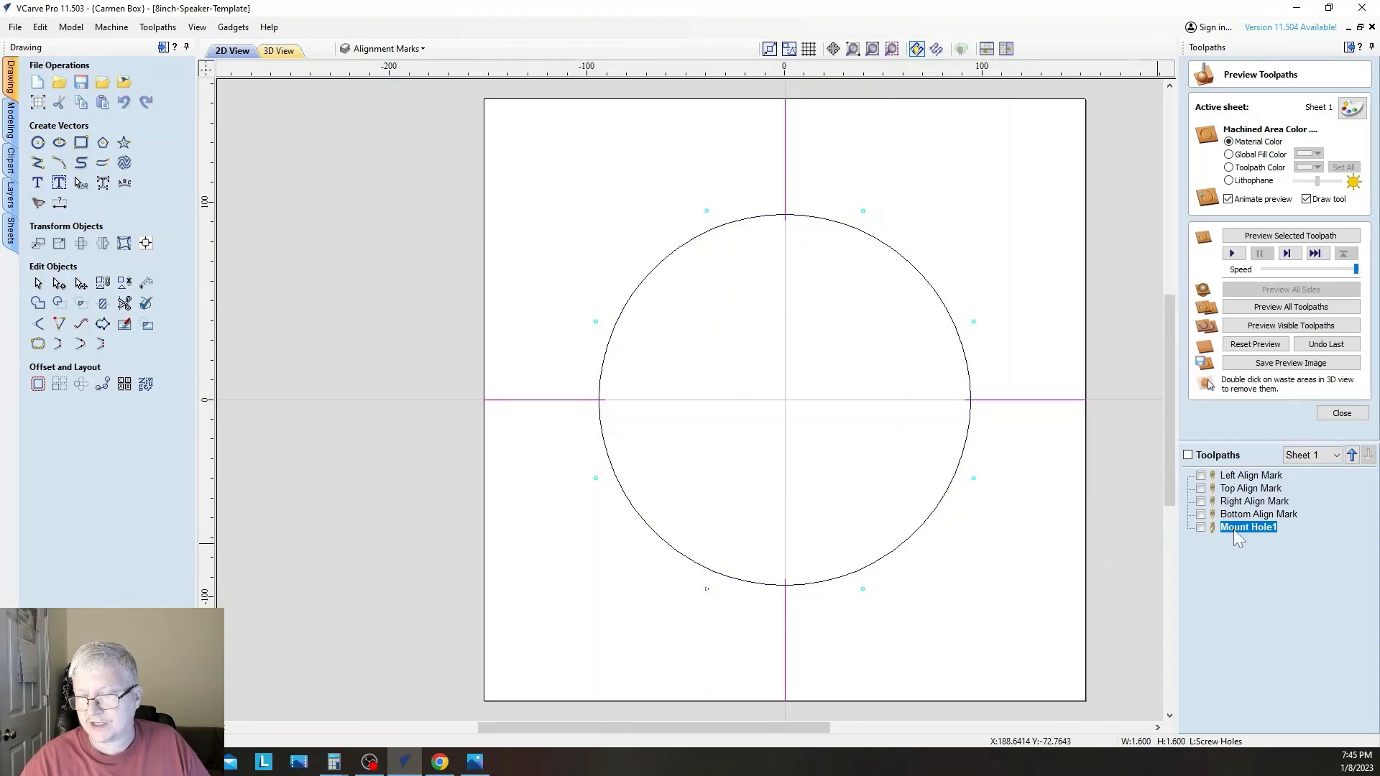
mouse_move(1236, 527)
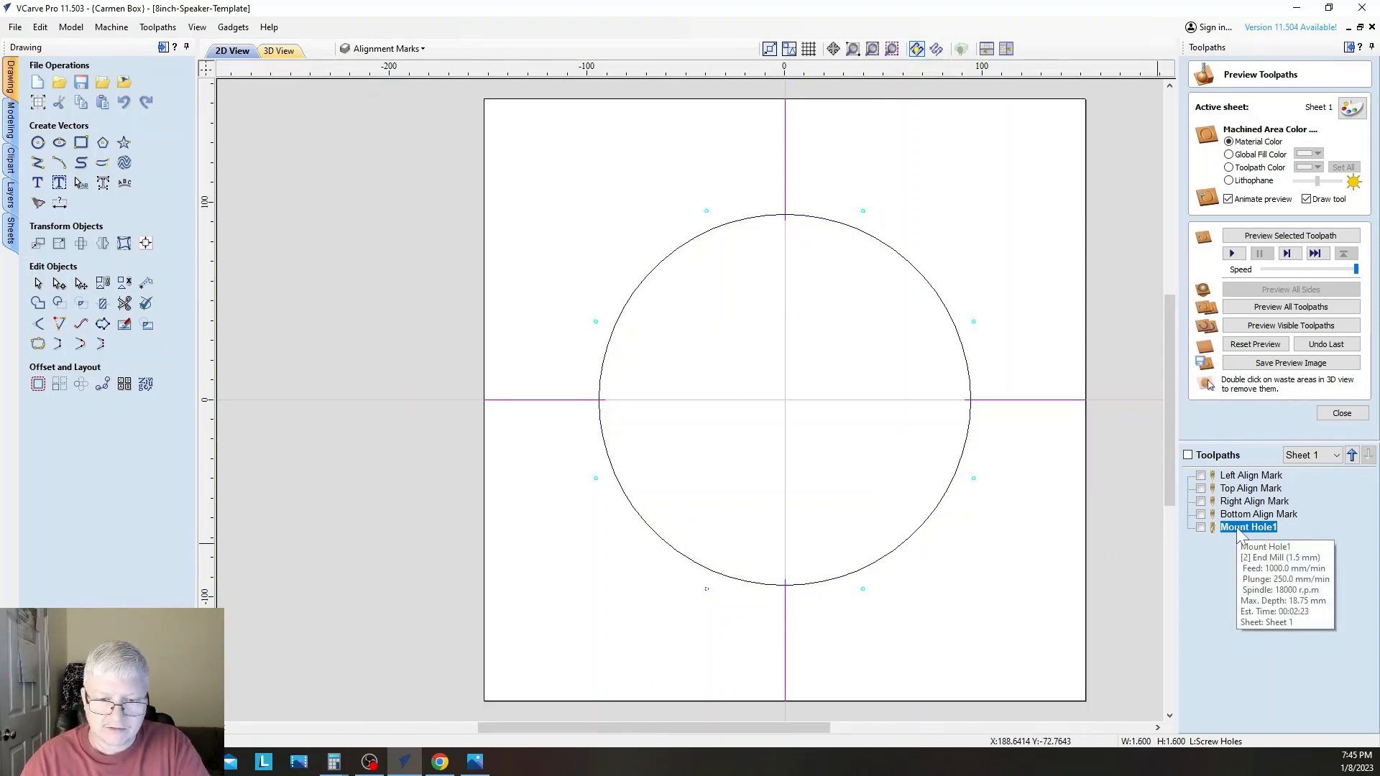
right_click(1236, 528)
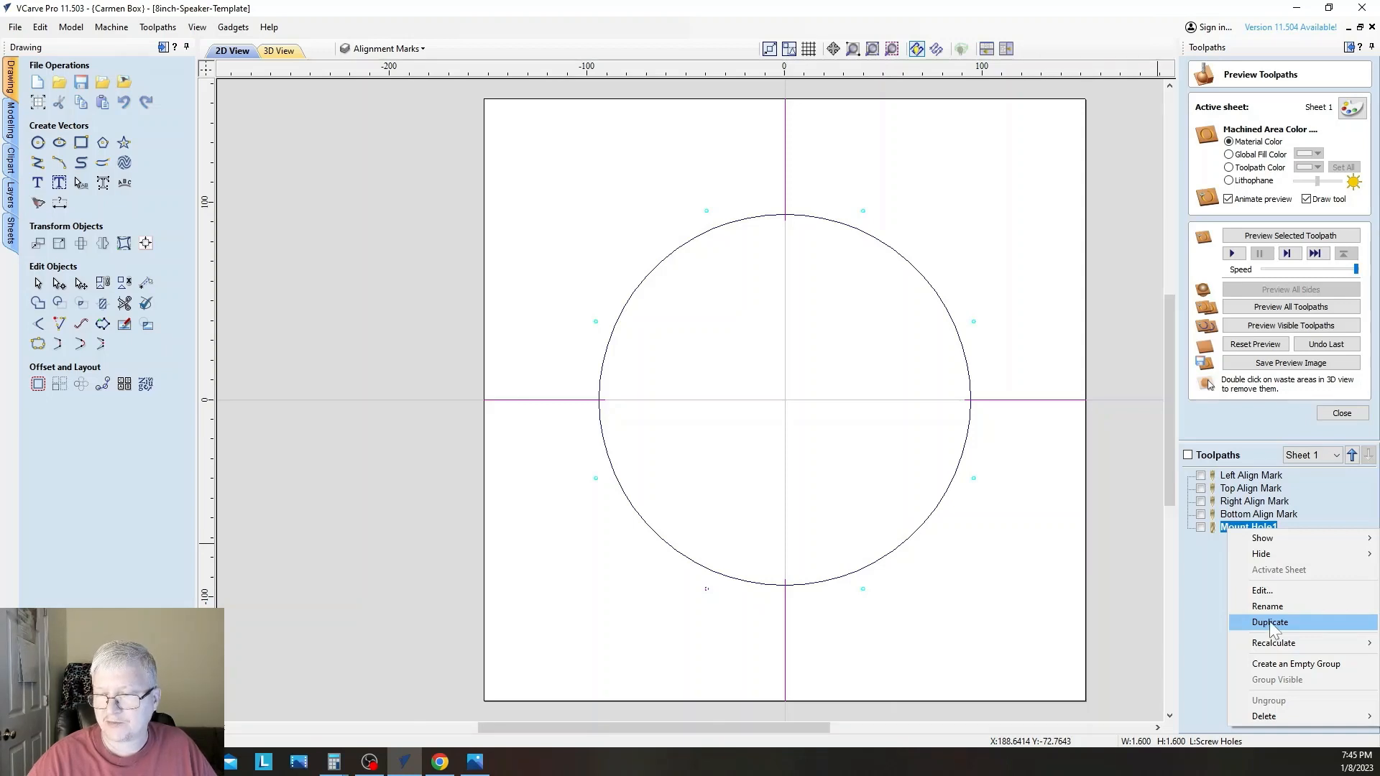
click(1270, 623)
right_click(1244, 539)
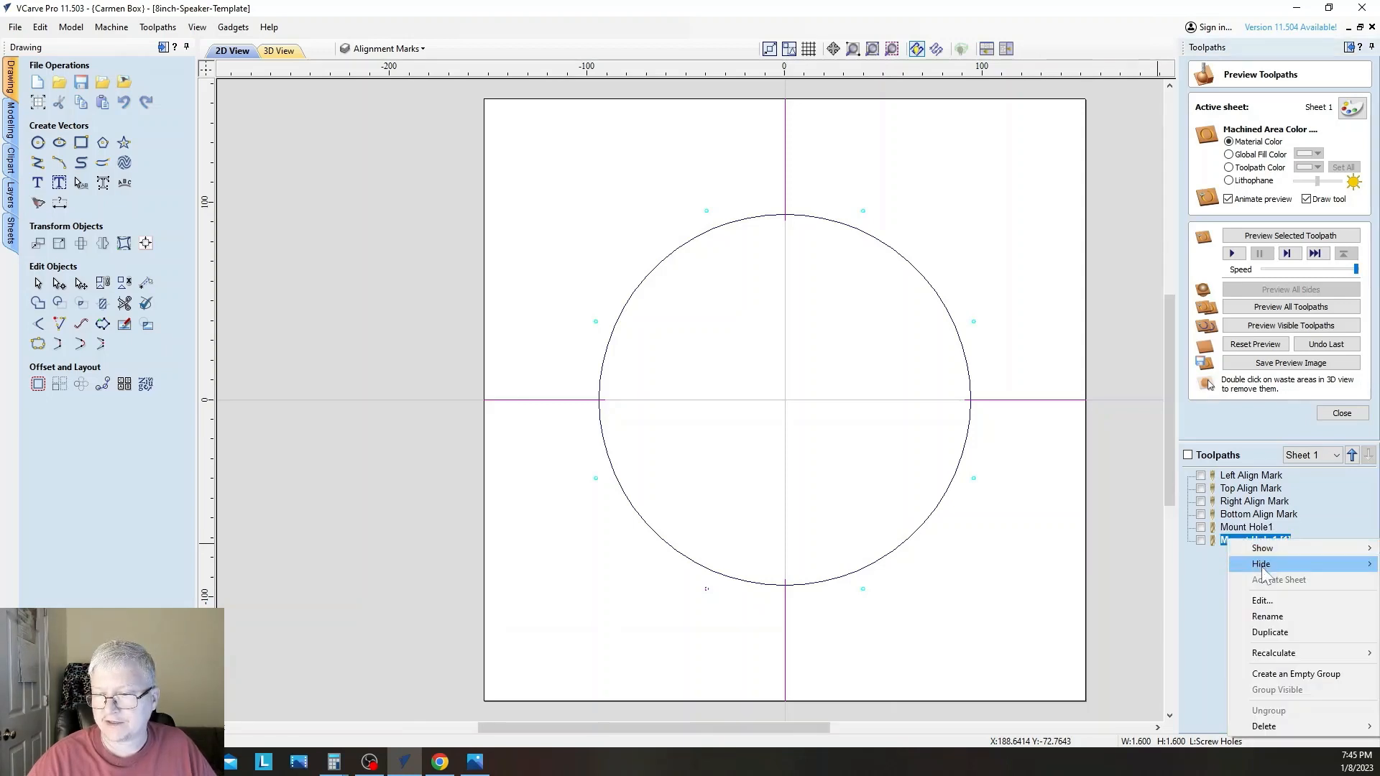
click(1267, 634)
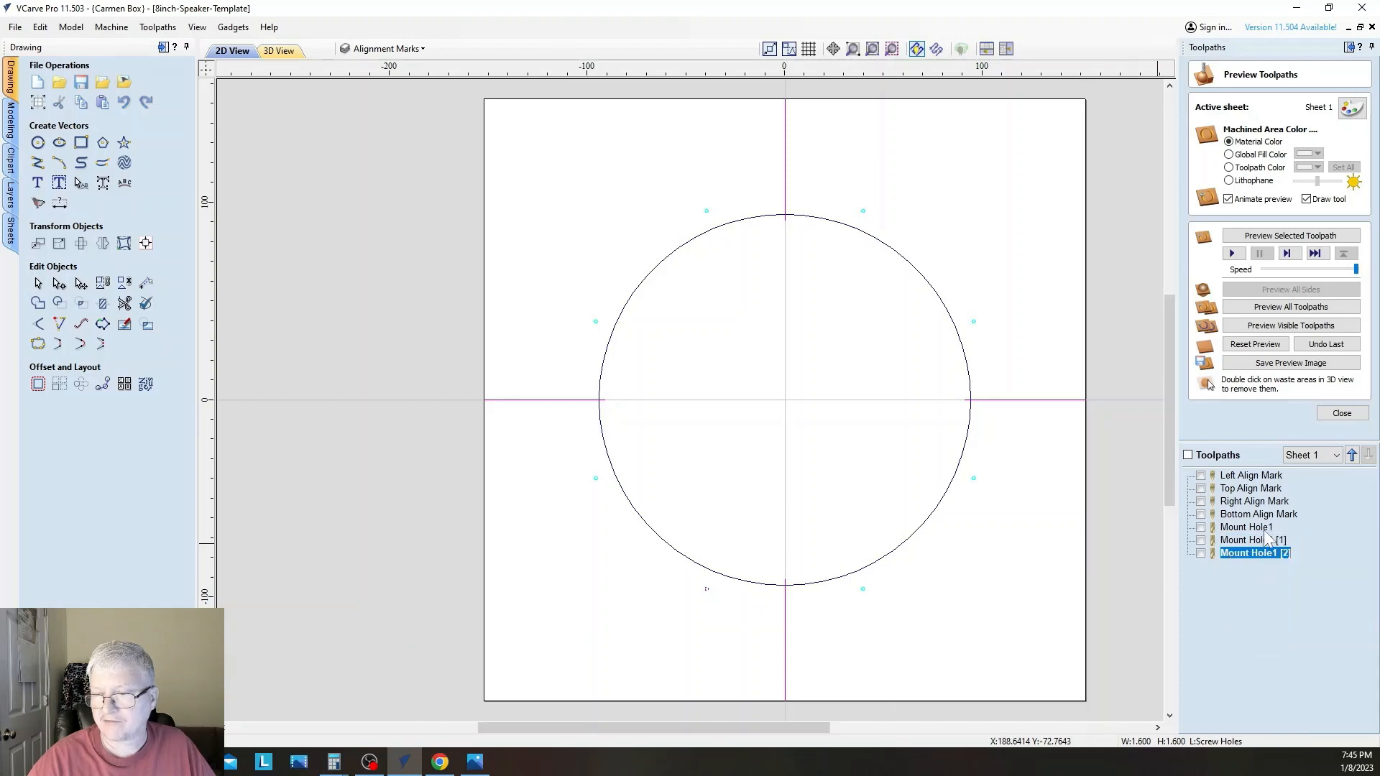
right_click(1258, 552)
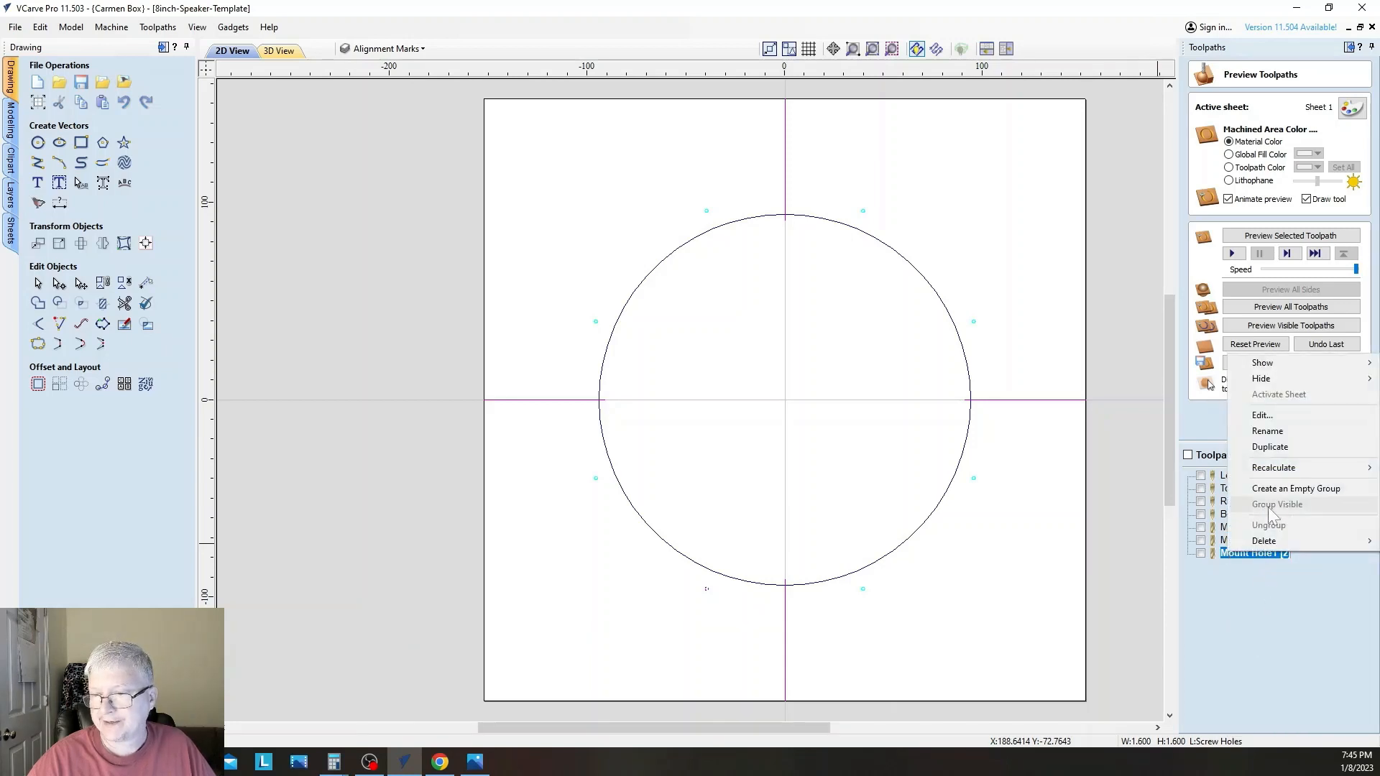
click(1270, 447)
right_click(1244, 568)
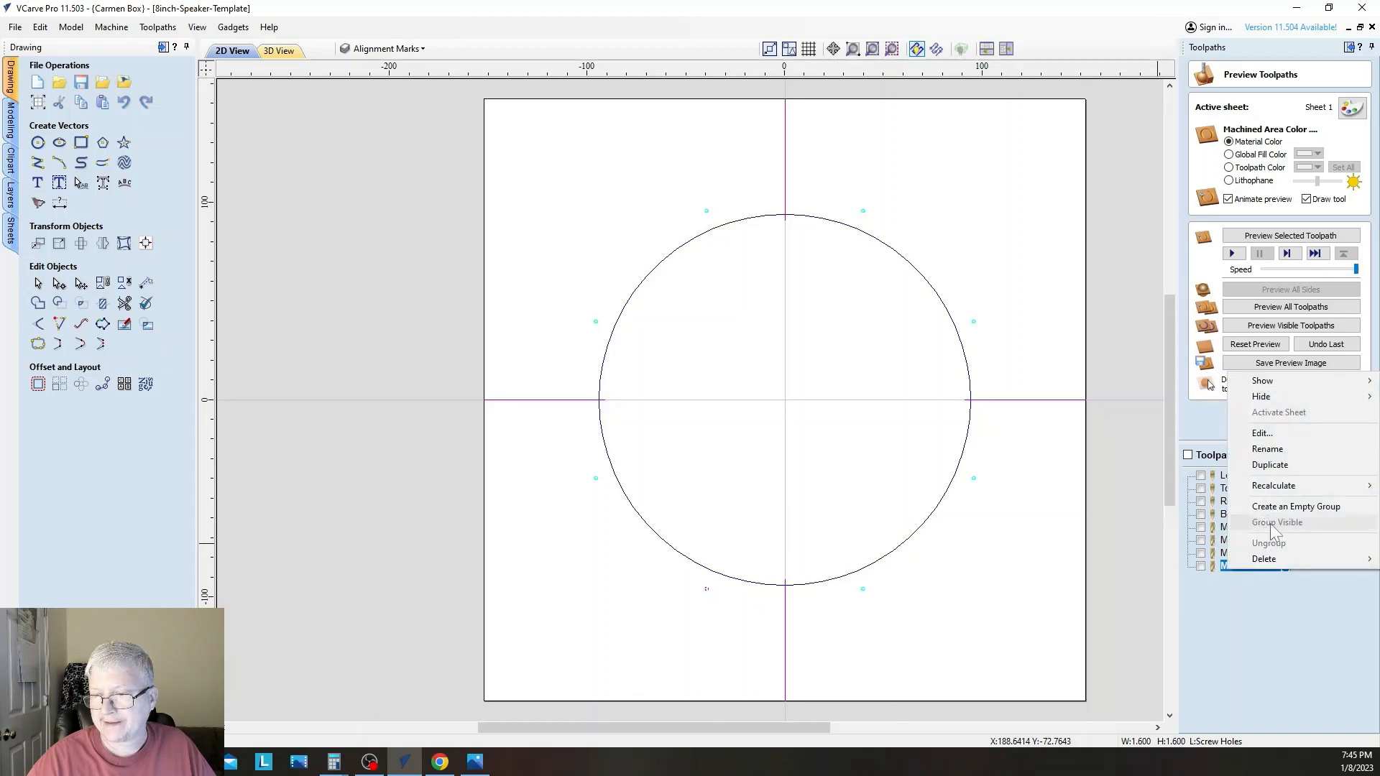
click(1270, 465)
right_click(1252, 576)
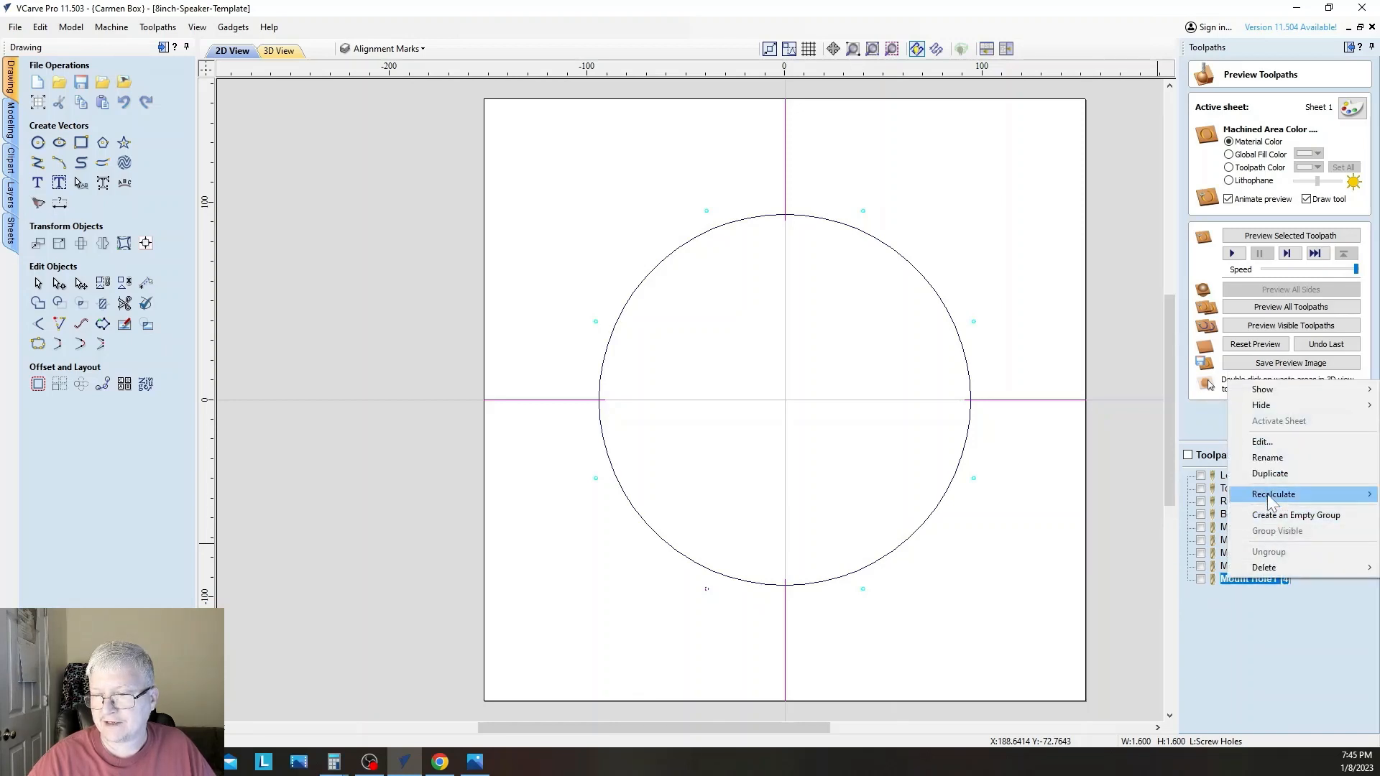
click(1266, 476)
right_click(1253, 589)
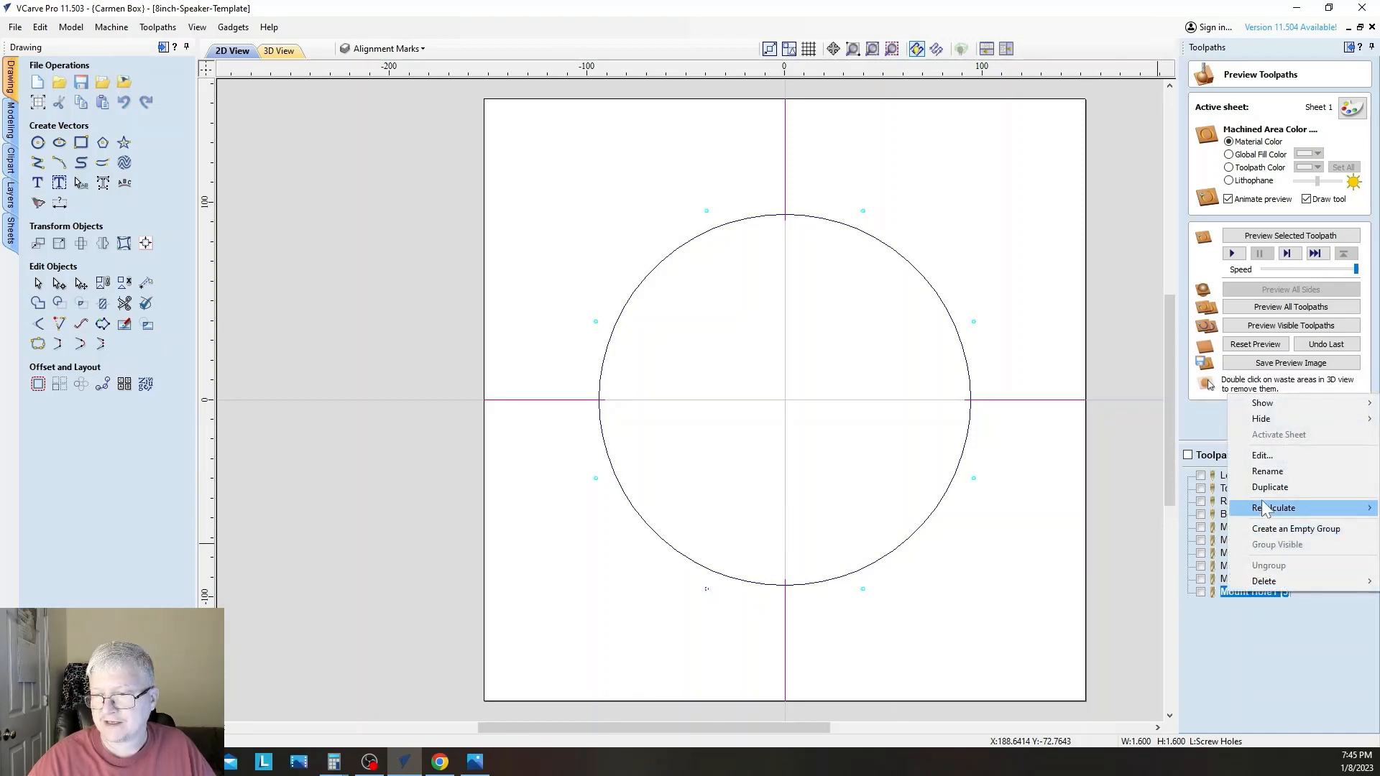
click(1268, 487)
right_click(1259, 604)
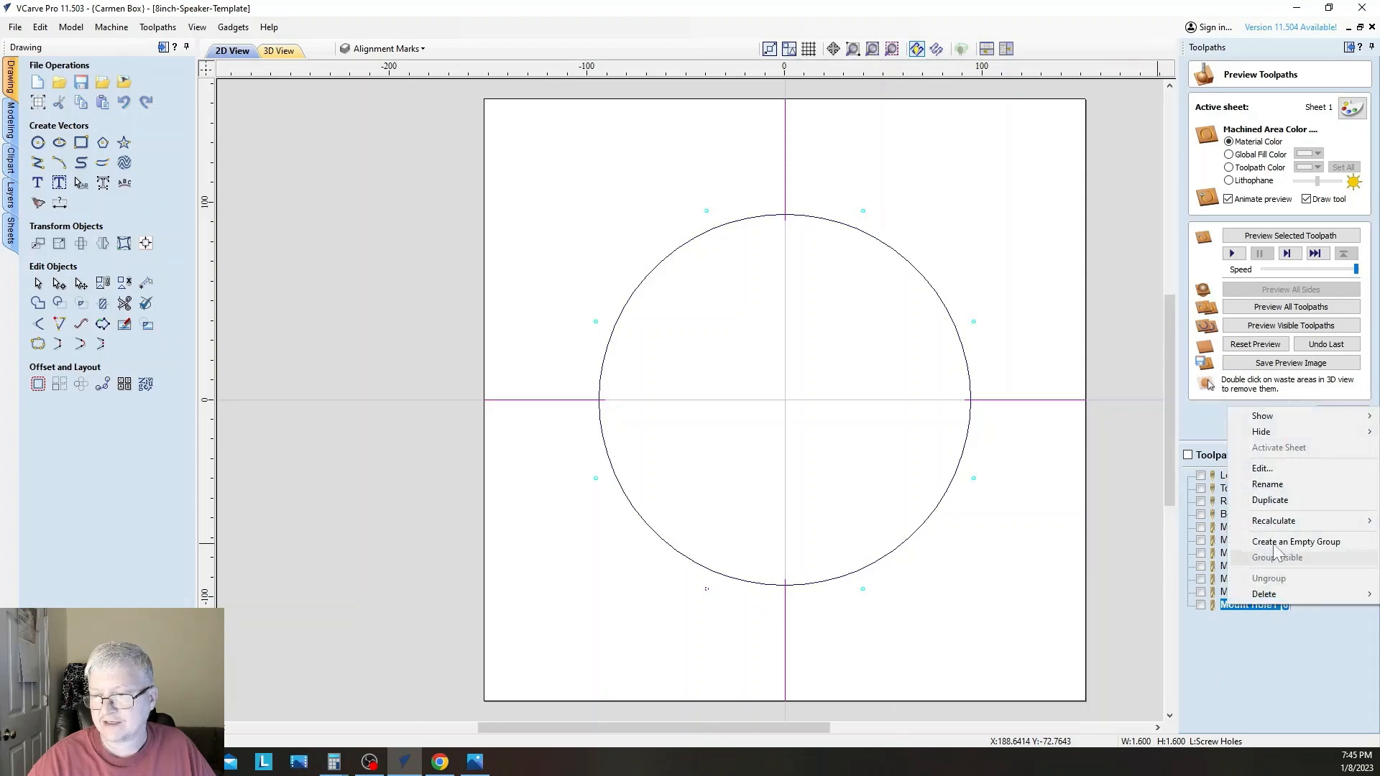
click(1268, 503)
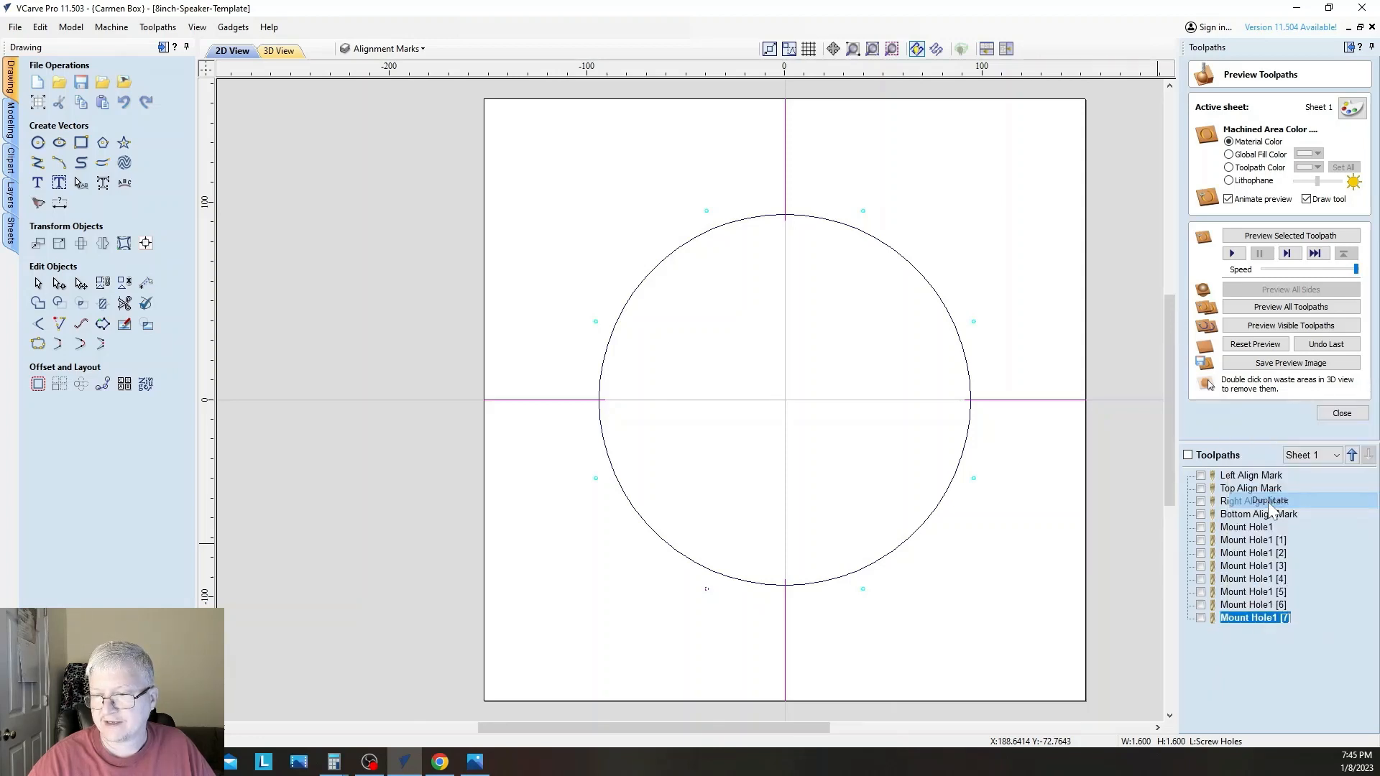
Reassign the first Mount Hole1 copy to the screw hole just below the left alignment mark, name it "Mount Hole2" and calculate it
click(1229, 543)
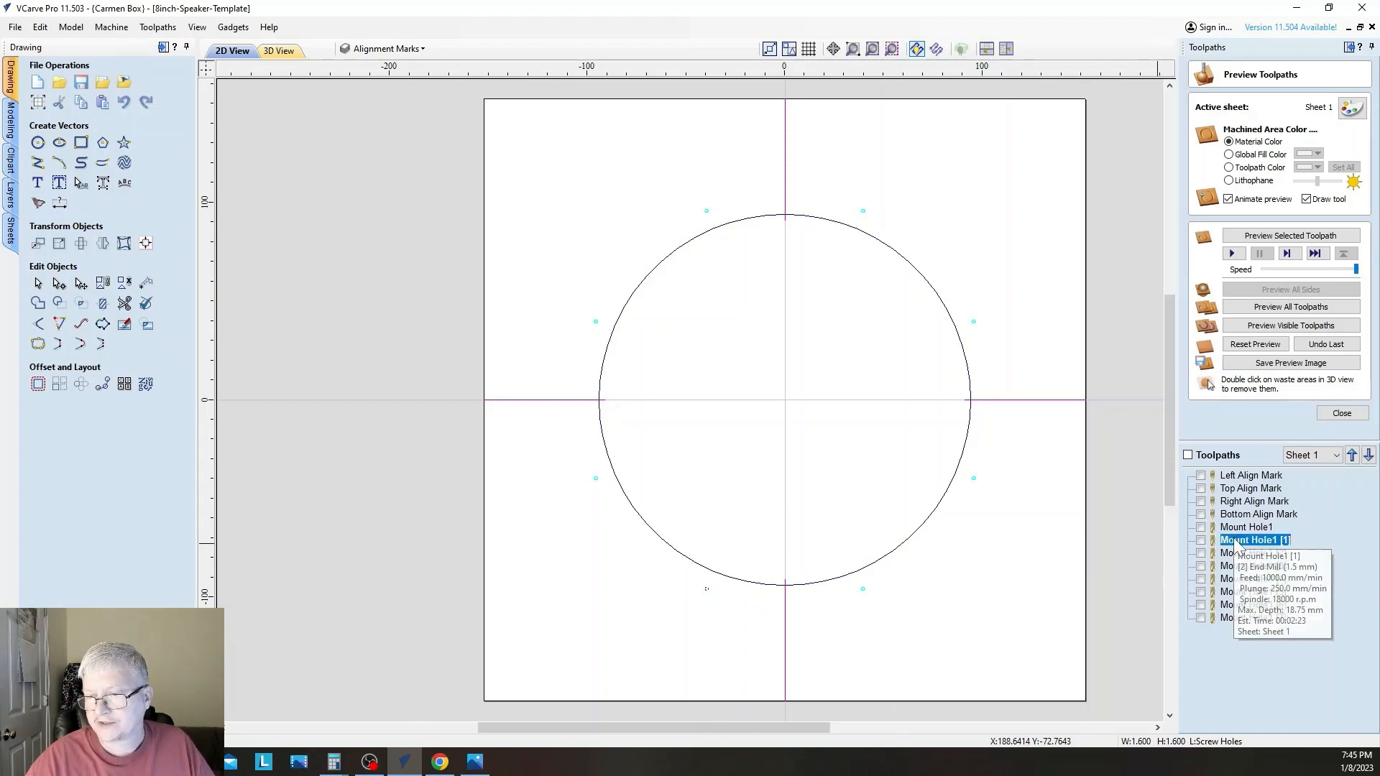
double_click(1235, 544)
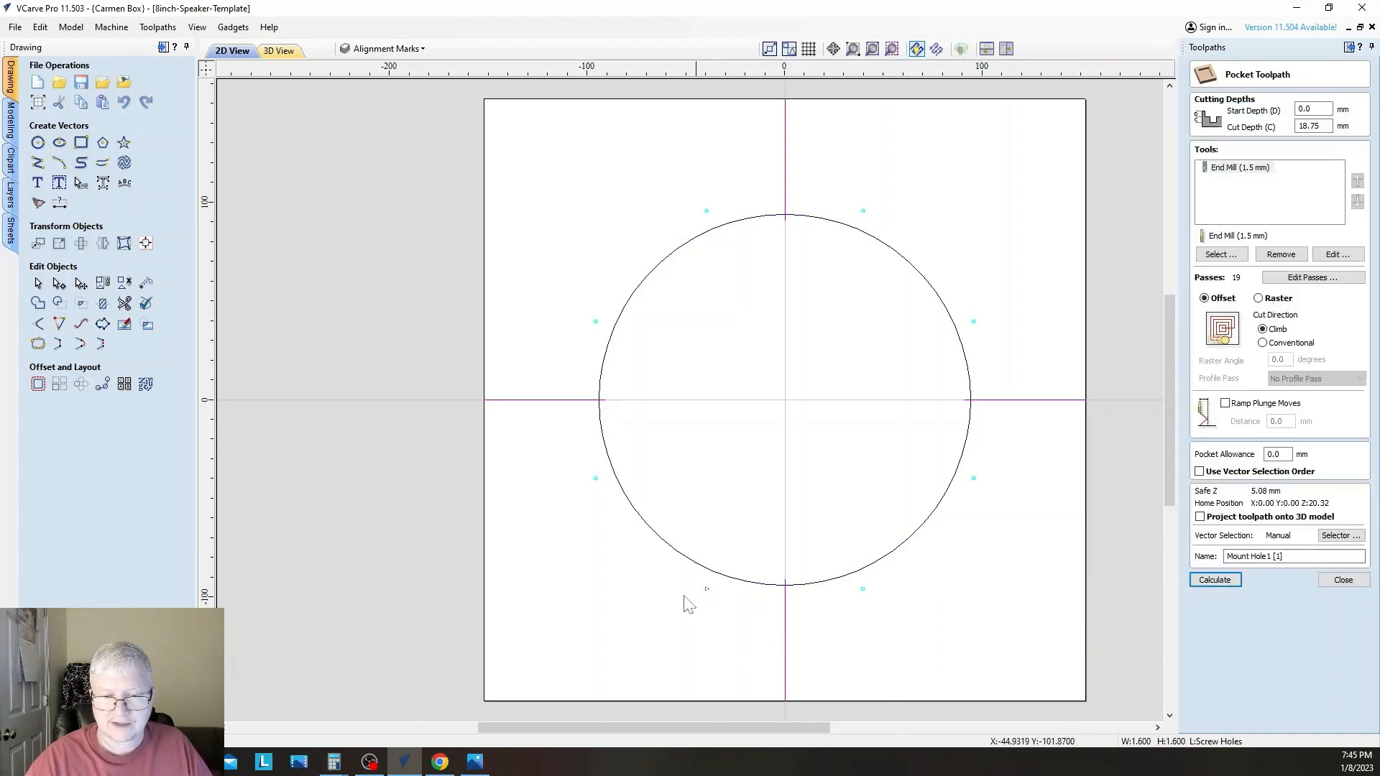
drag(565, 463, 604, 494)
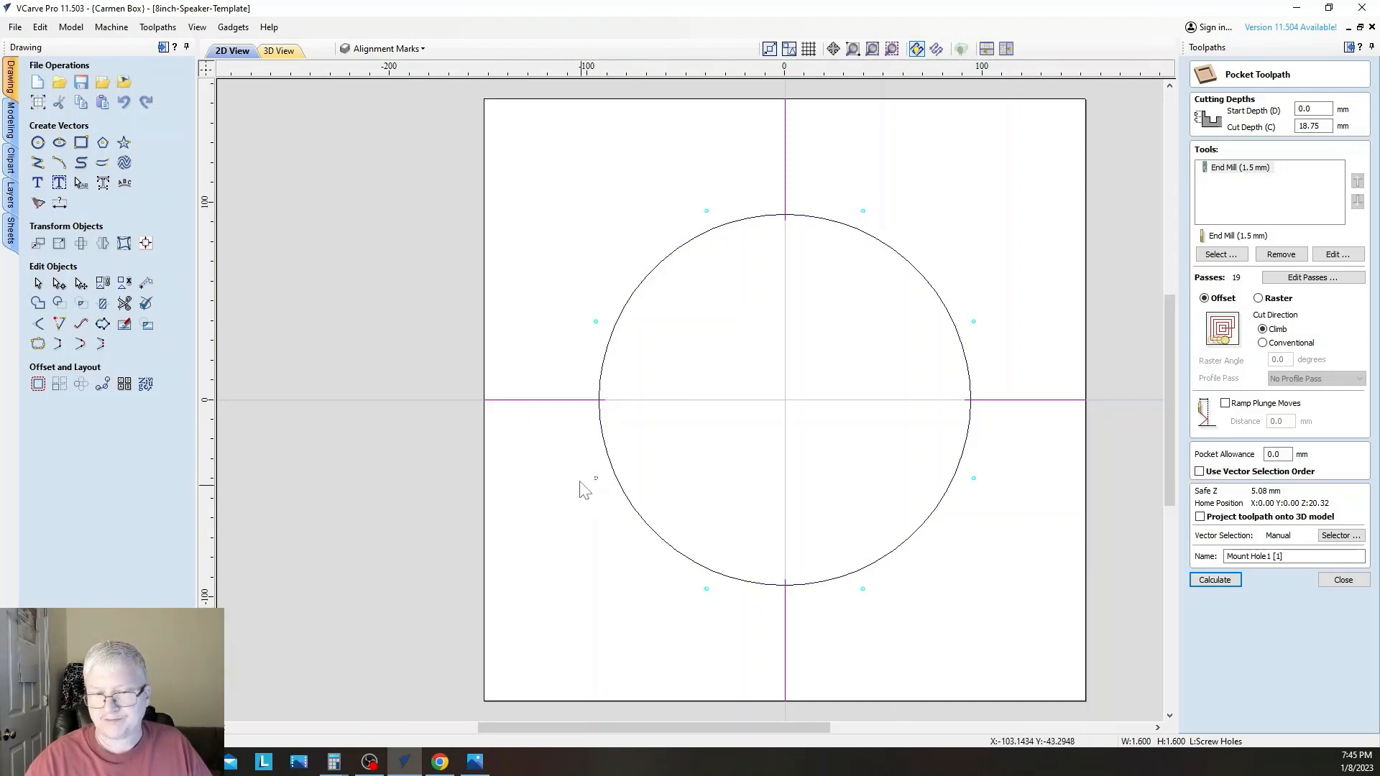
click(1280, 555)
drag(1282, 556, 1170, 565)
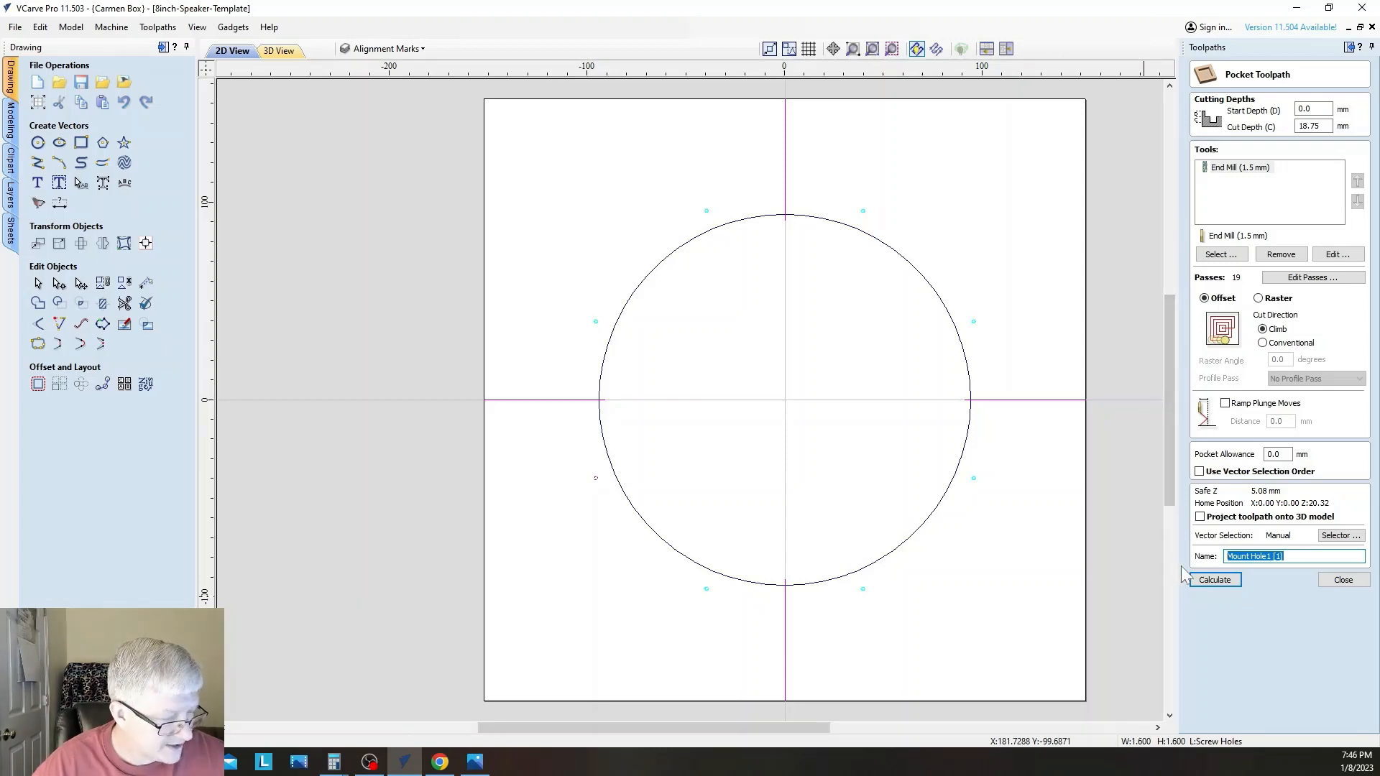
text(Mount Hole2)
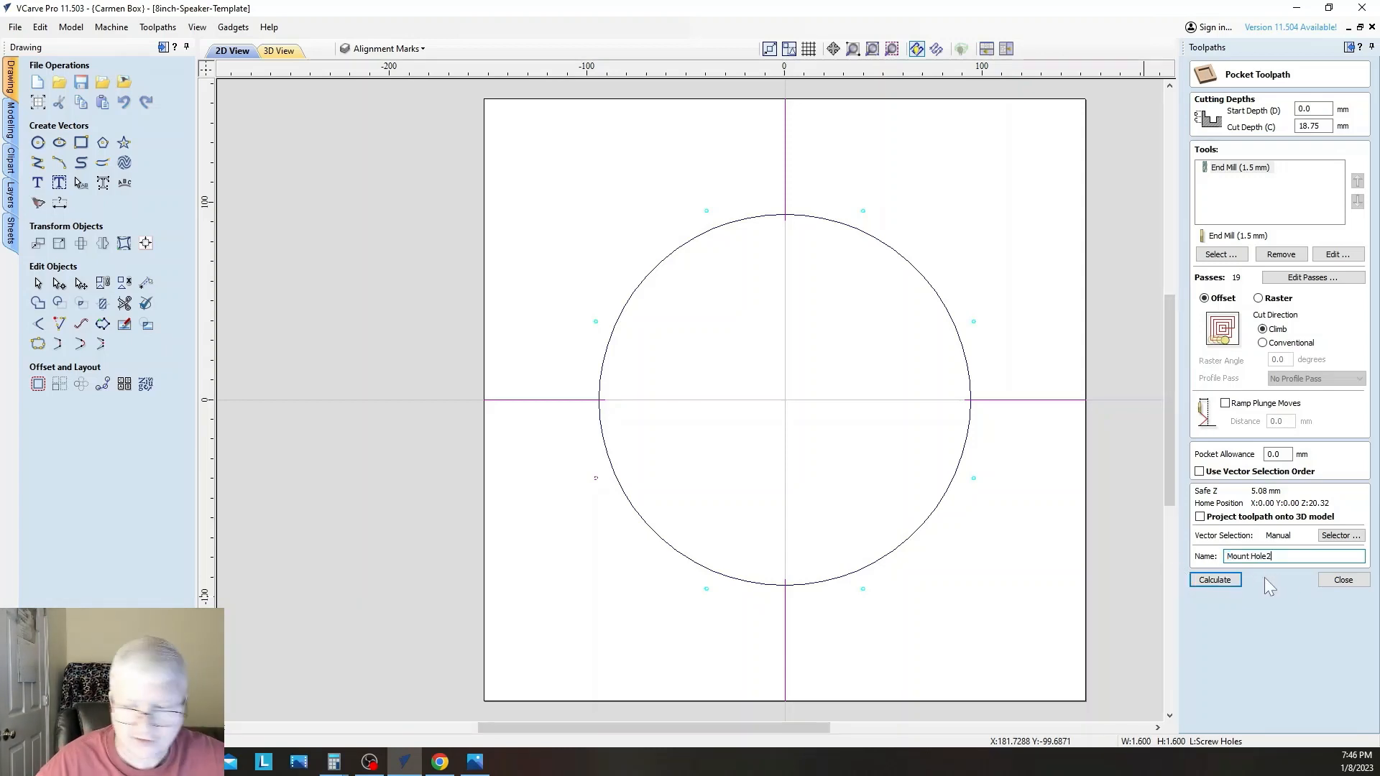
click(1215, 579)
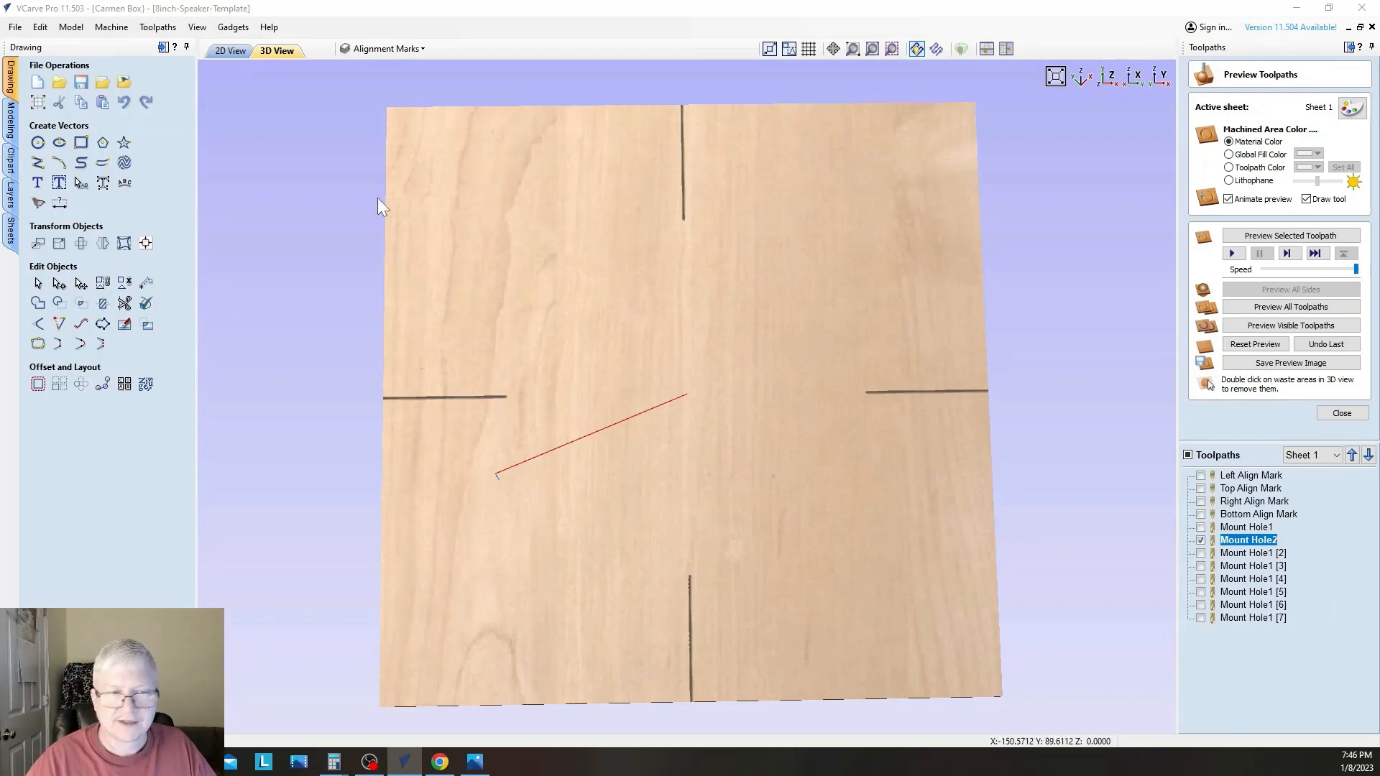
Rename the Mount Hole1 [2] copy "Mount Hole3", assign it to the screw hole just above the left alignment mark and calculate it
click(213, 54)
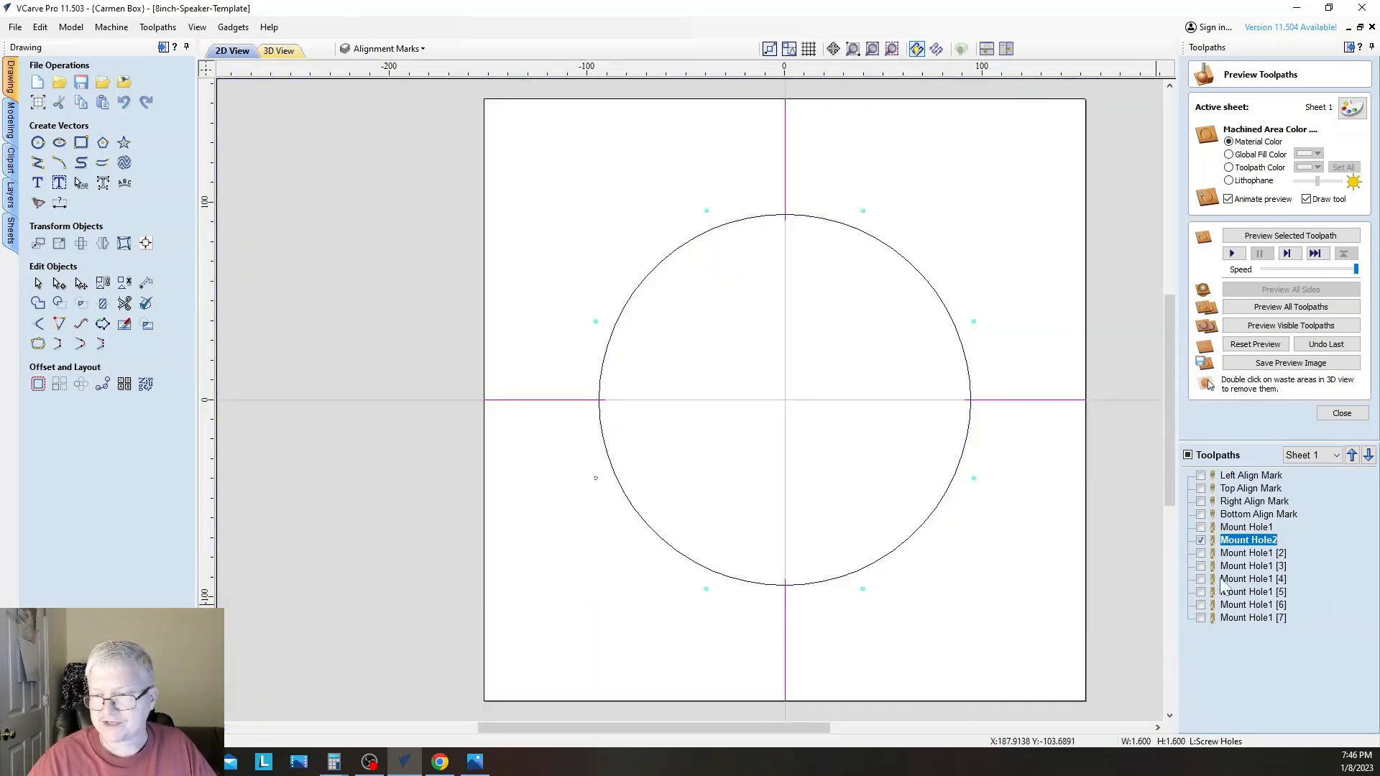
double_click(1245, 553)
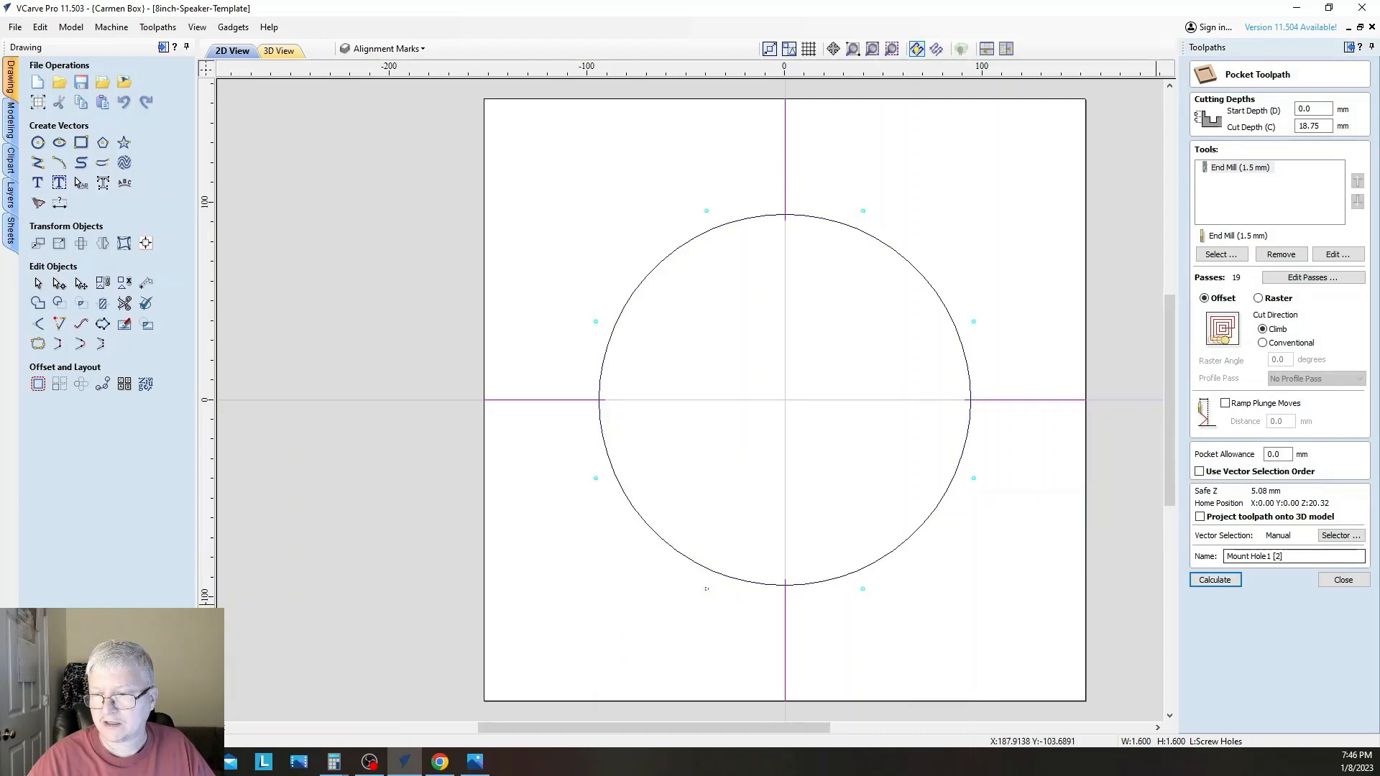
drag(1251, 556, 1151, 542)
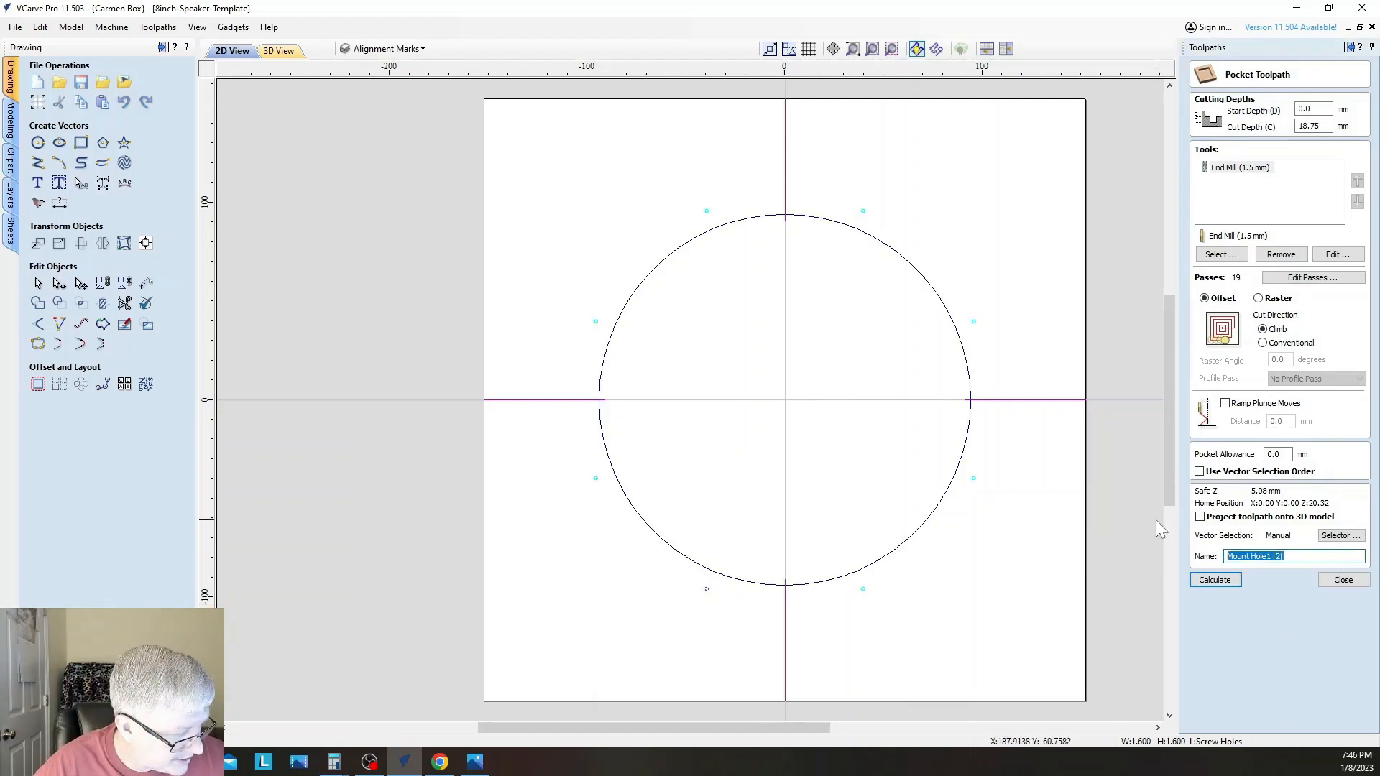
text(Mount Hole3)
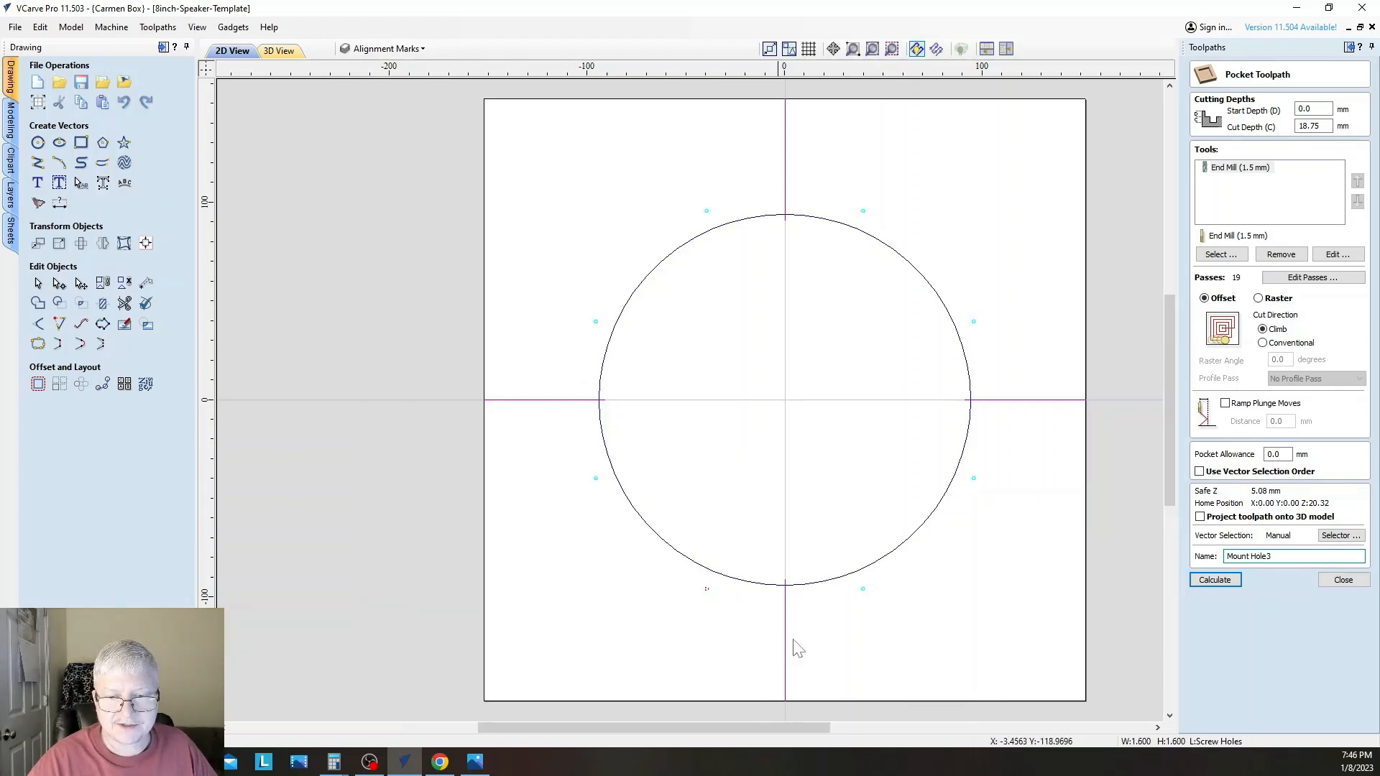
drag(567, 299, 620, 357)
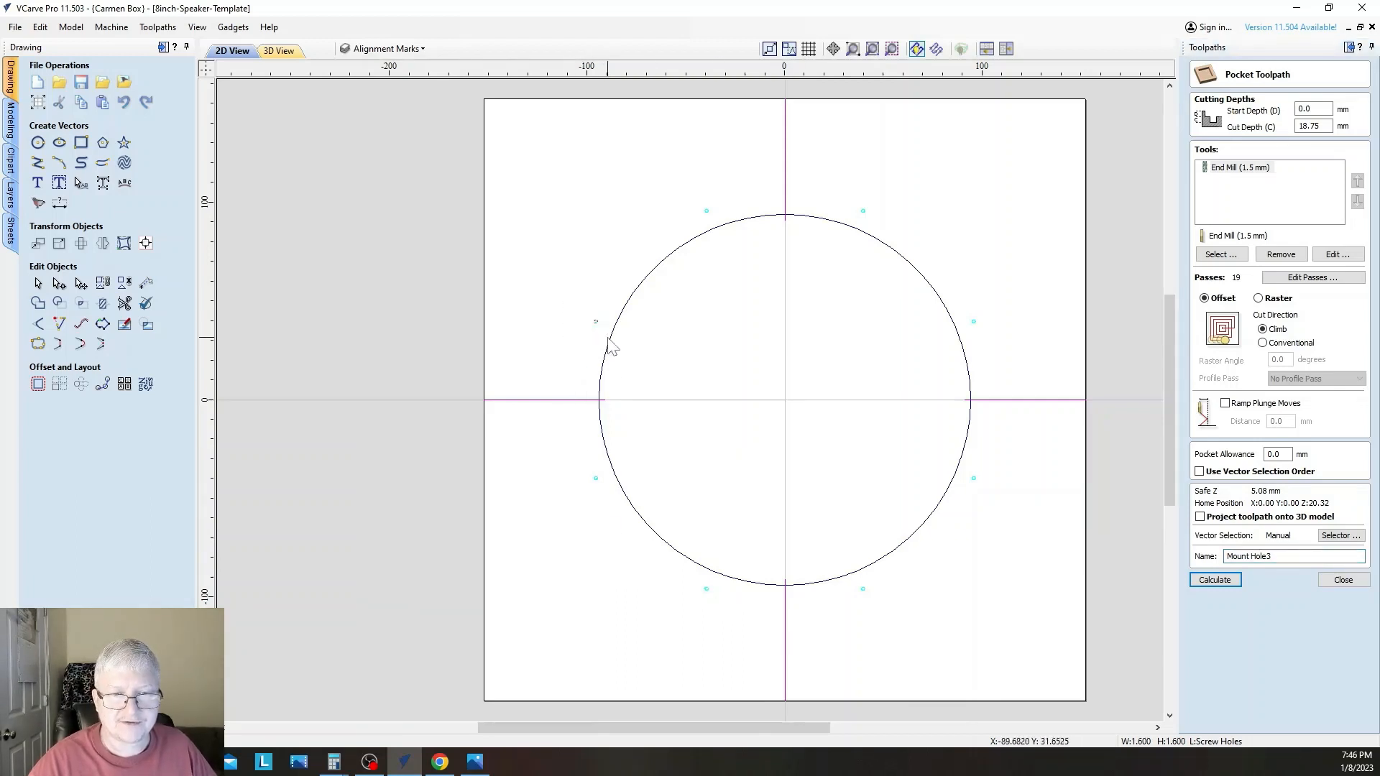
click(1215, 579)
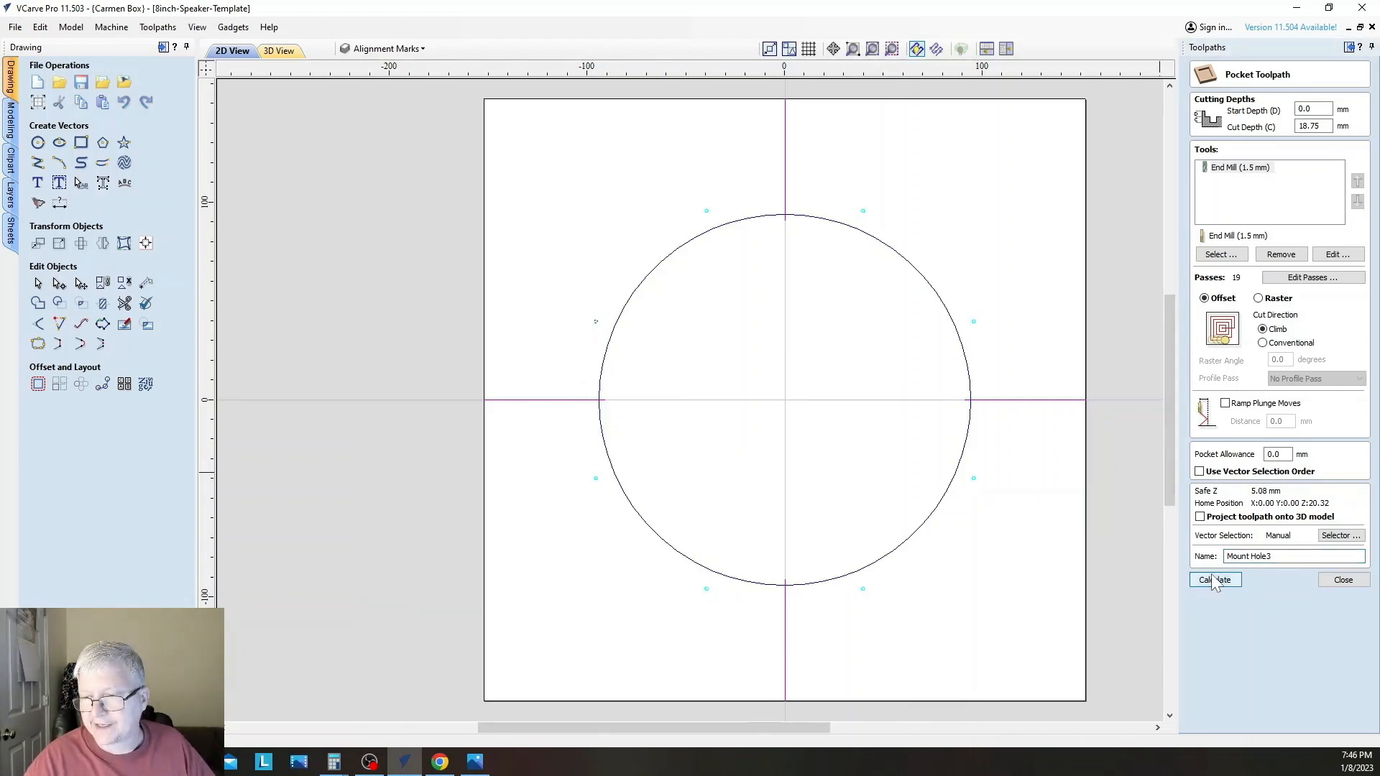
Turn the Mount Hole1 [3] copy into "Mount Hole4" for the hole left of the top alignment mark, calculate it, and show Mount Hole1 again
click(231, 51)
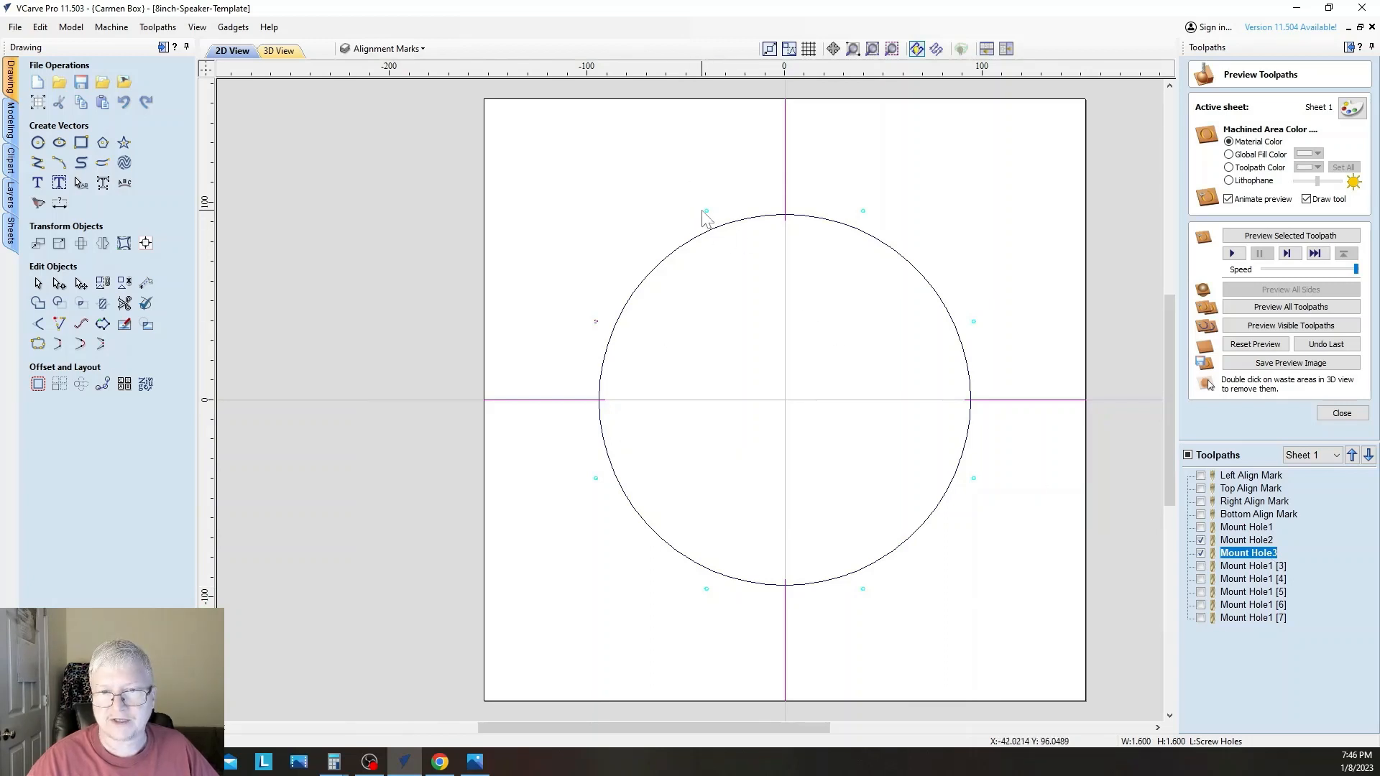
double_click(1246, 566)
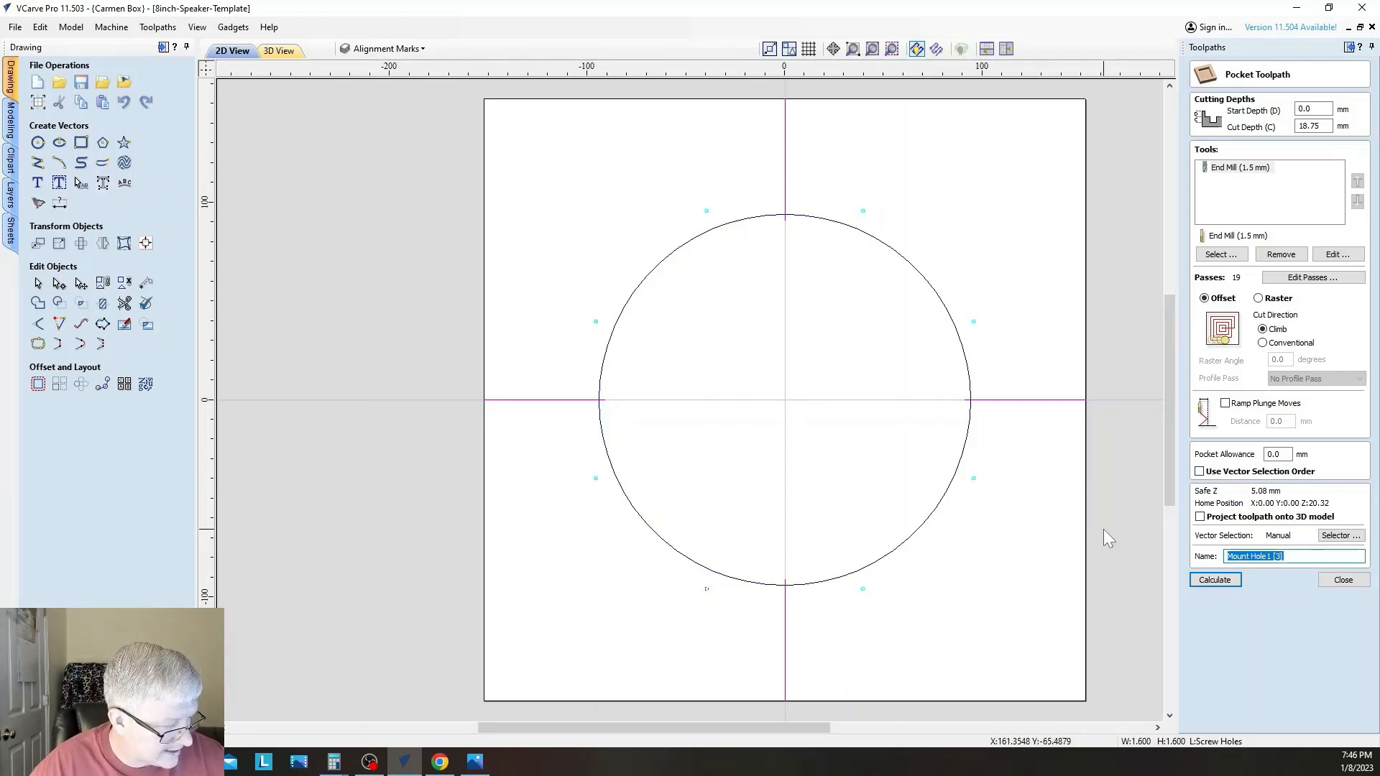
text(Mount Hole)
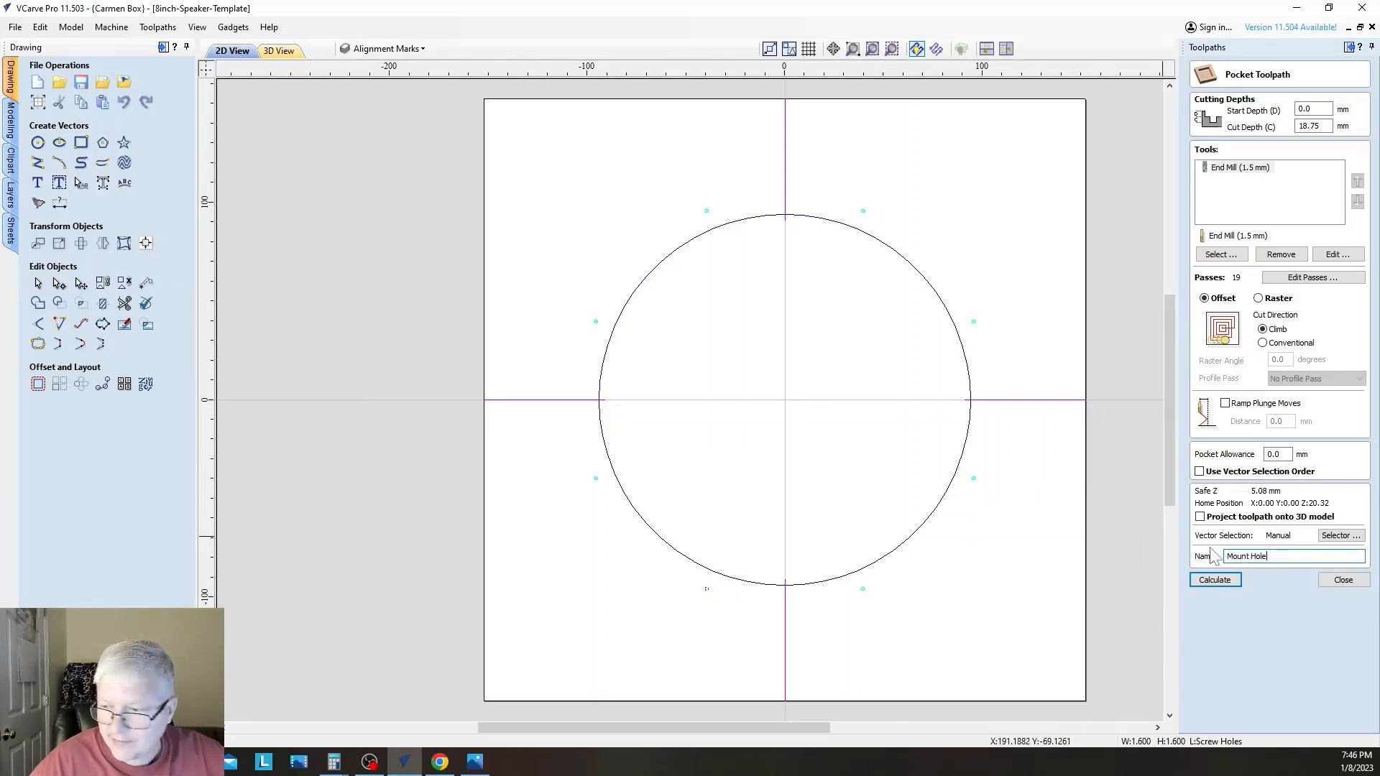
click(1239, 579)
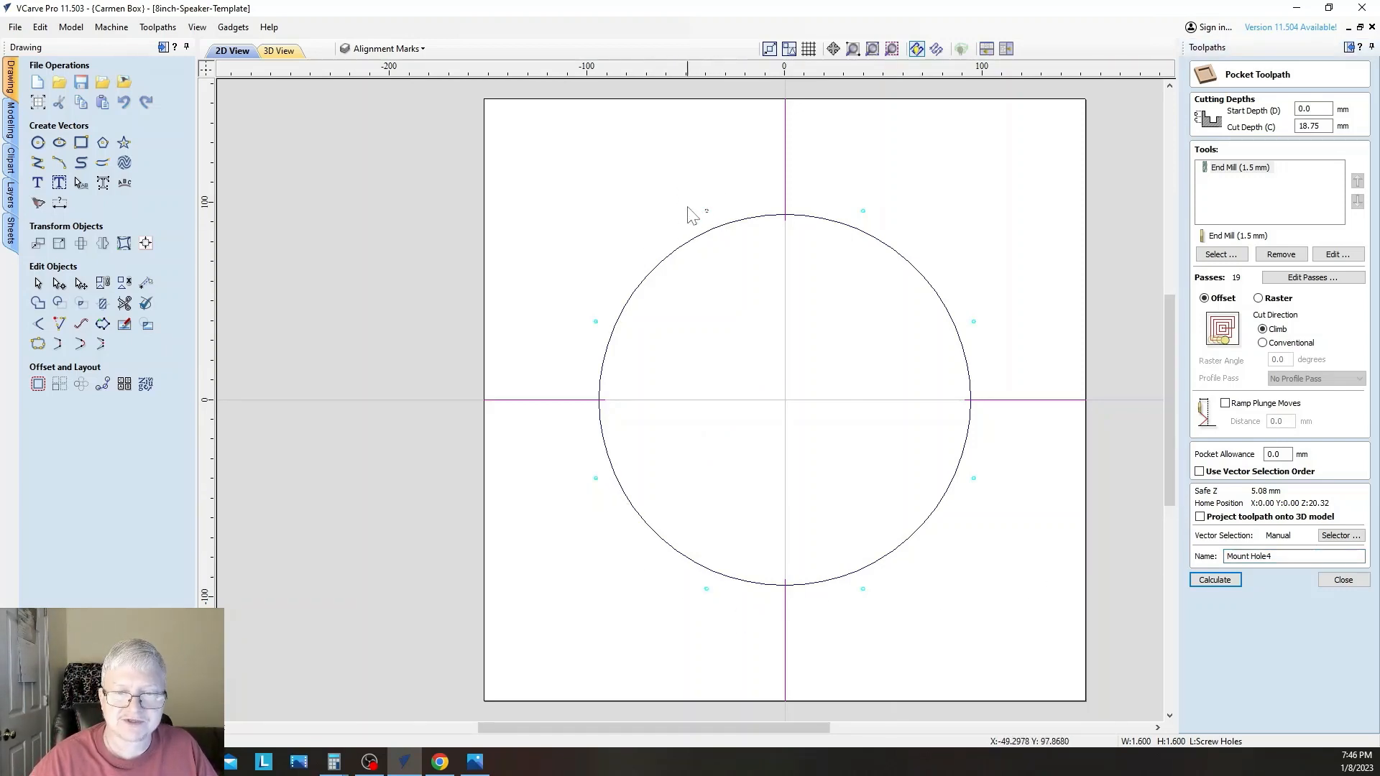
click(1220, 578)
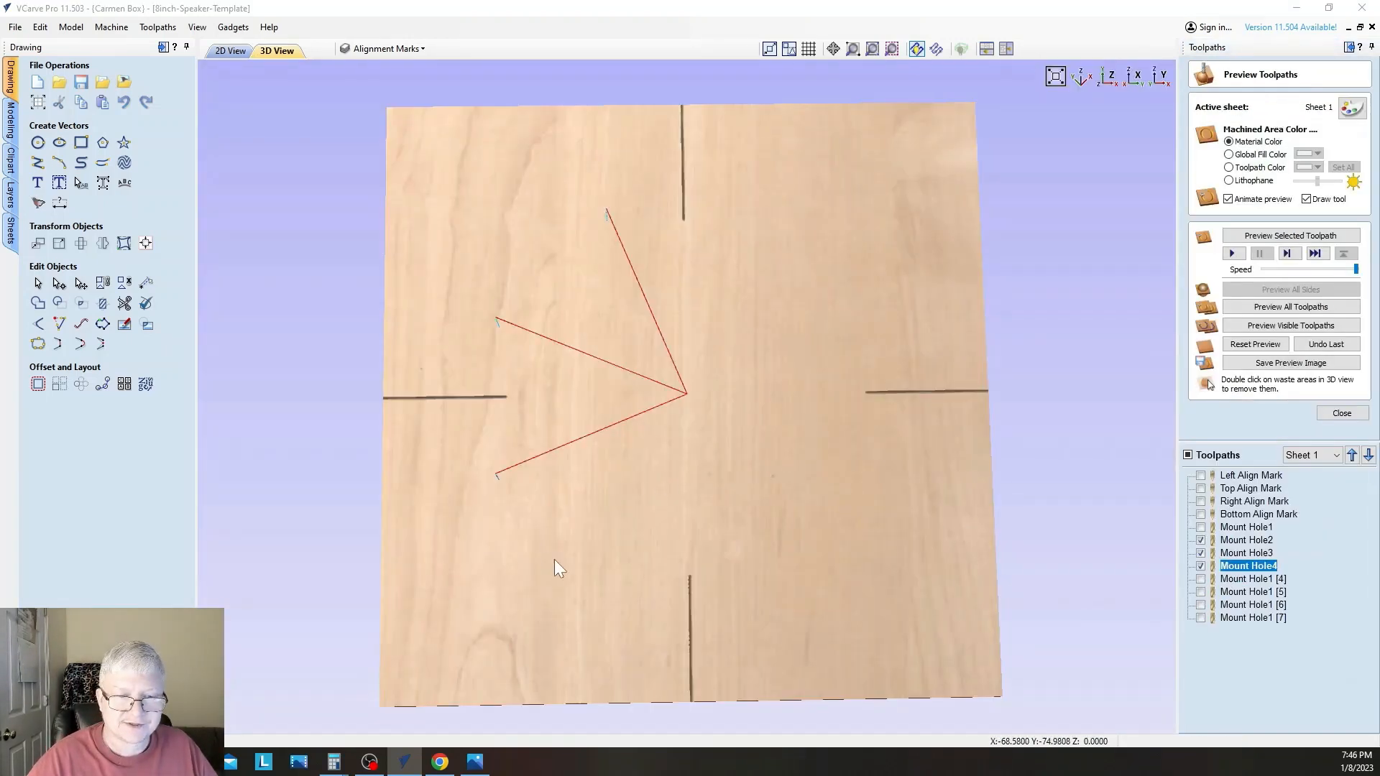
click(1200, 527)
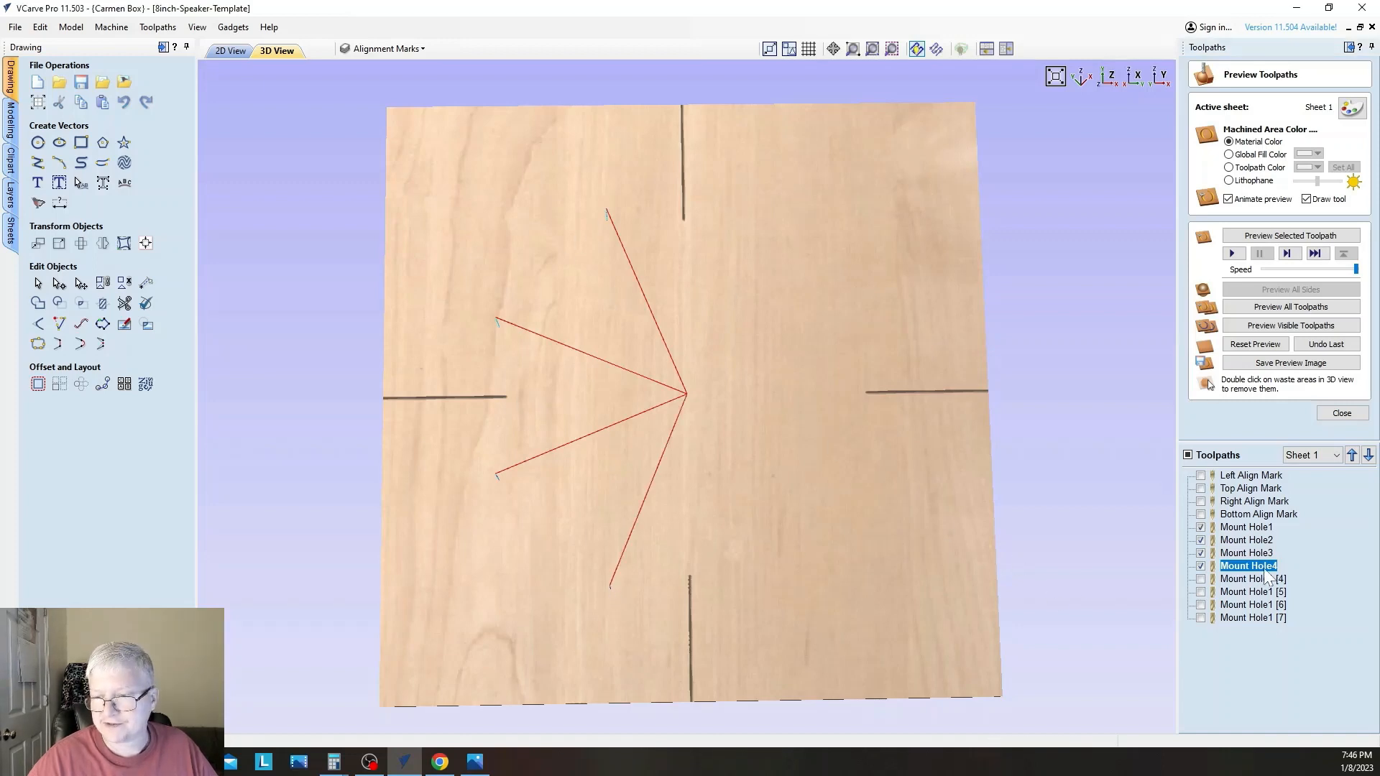
Rename the Mount Hole1 [4] copy "Mount Hole5", assign it to the screw hole right of the top alignment mark and calculate it
double_click(1245, 579)
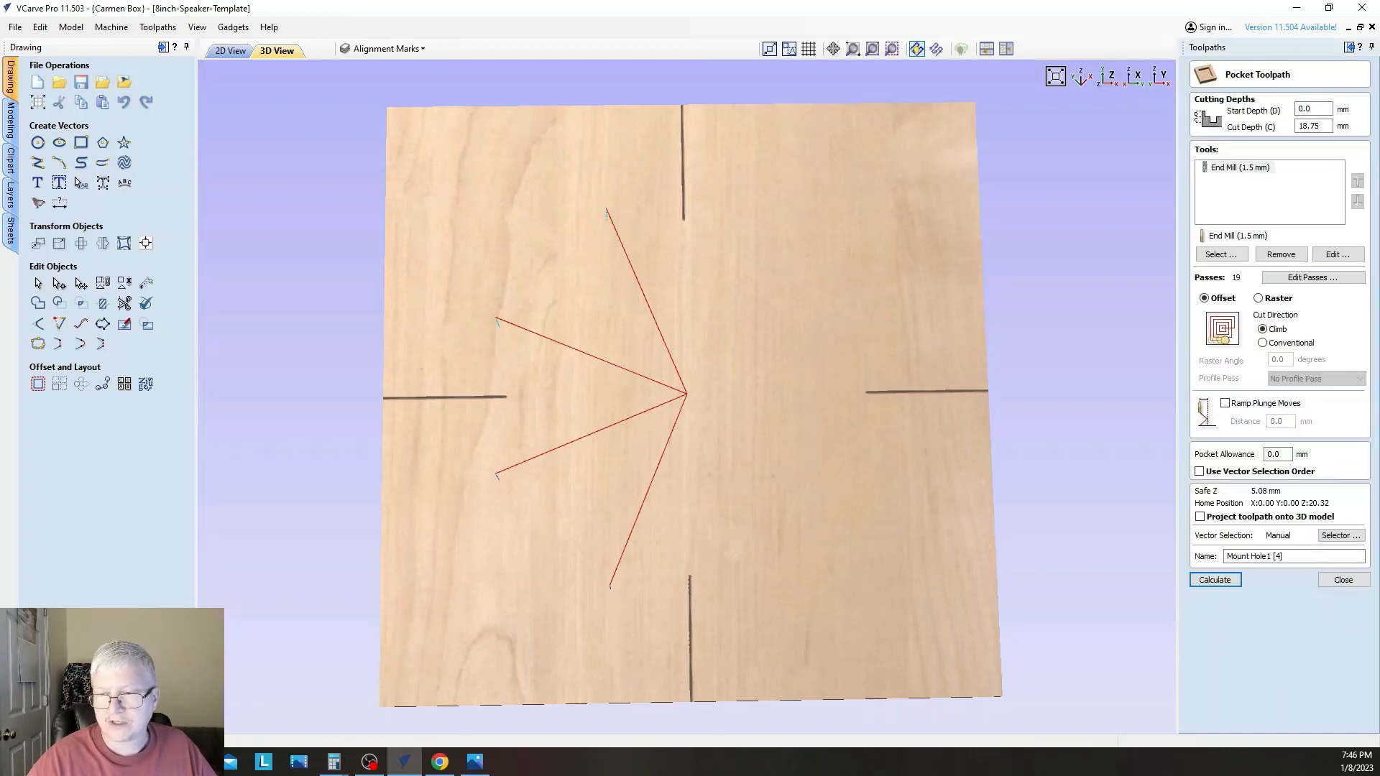
click(231, 50)
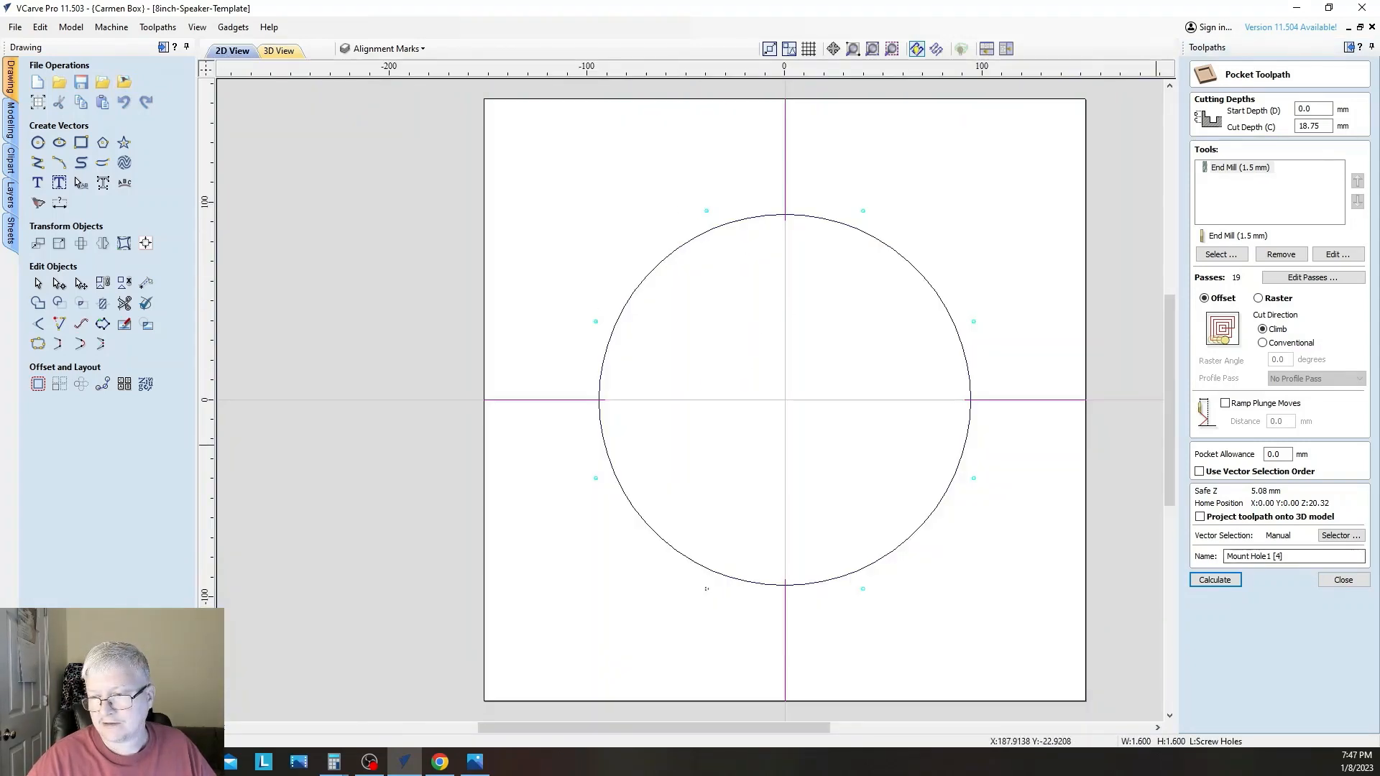
drag(1308, 556, 1054, 589)
text(Mount Hole5)
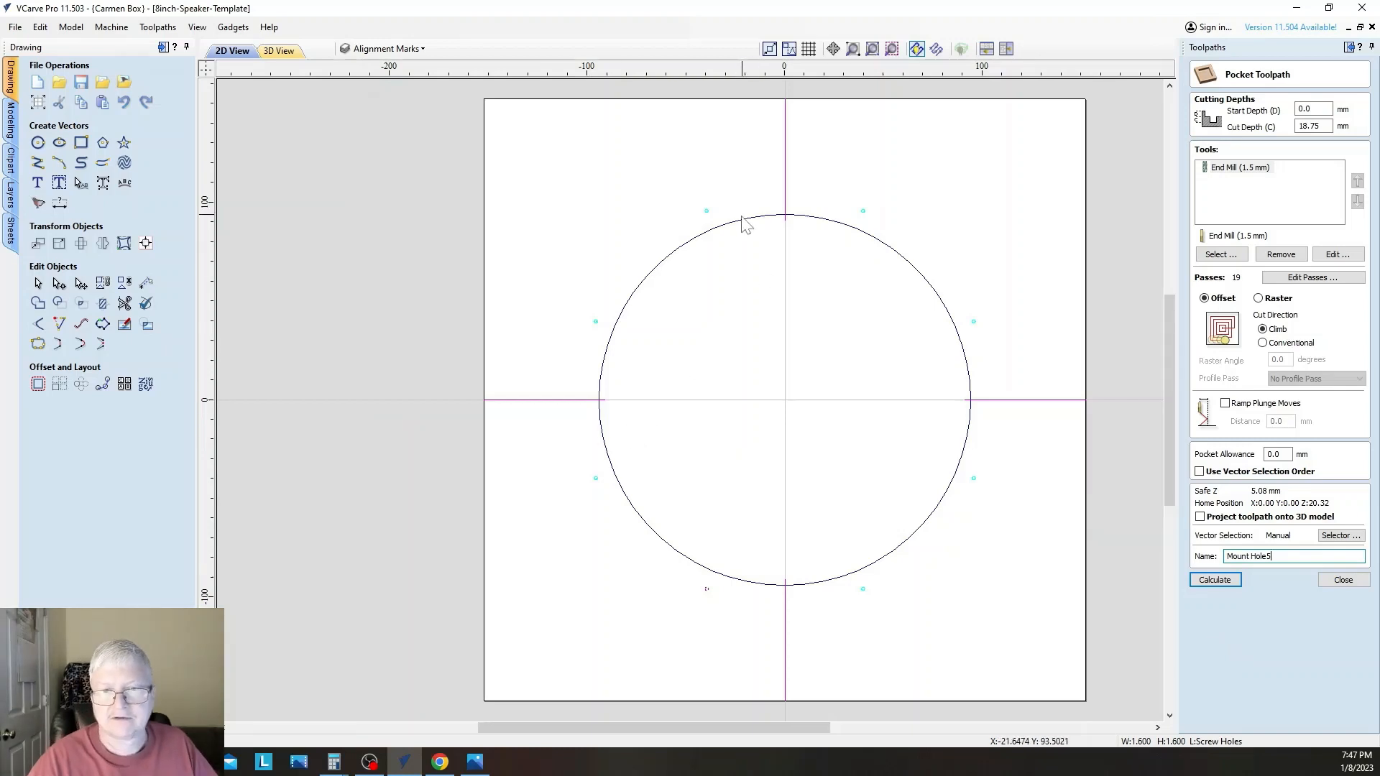
drag(842, 169, 880, 221)
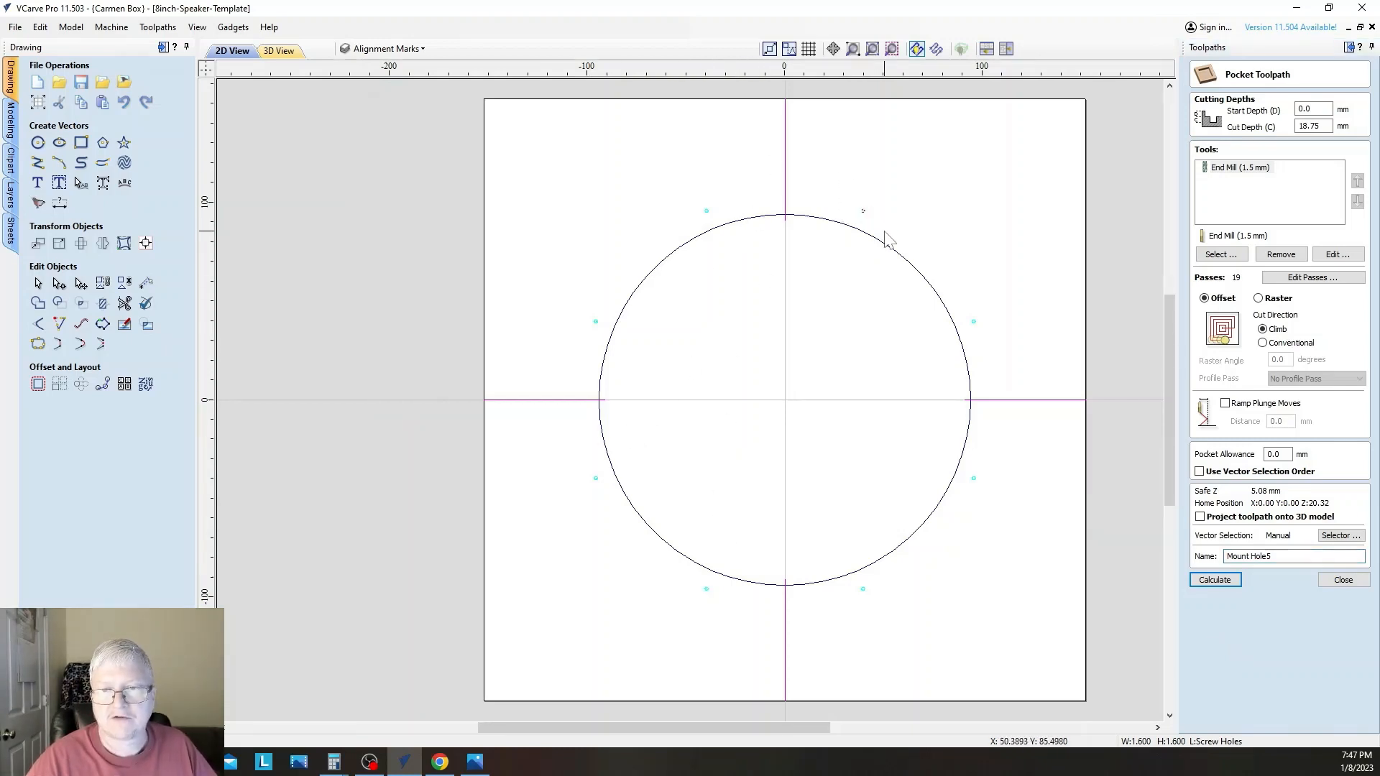
click(1220, 579)
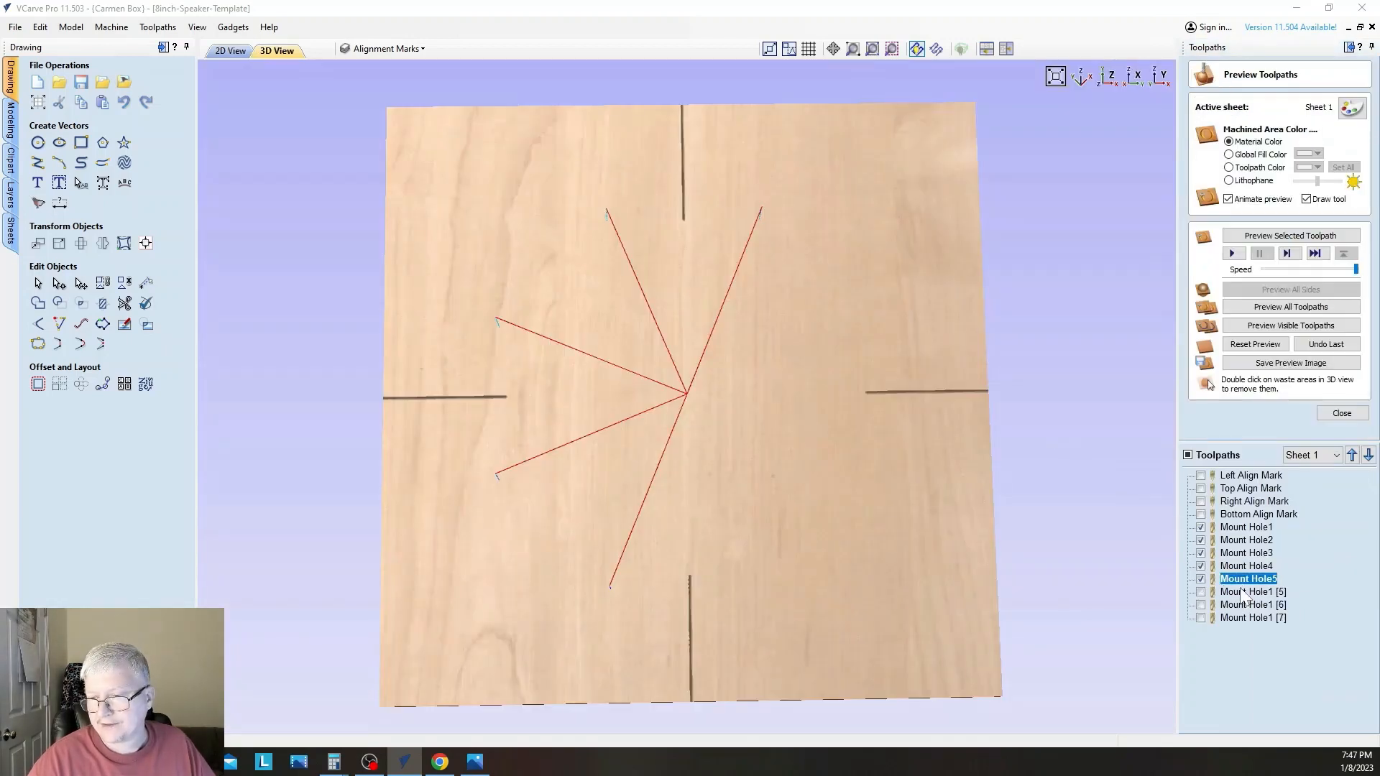
Rename the Mount Hole1 [5] copy "Mount Hole6" and calculate it
double_click(1242, 591)
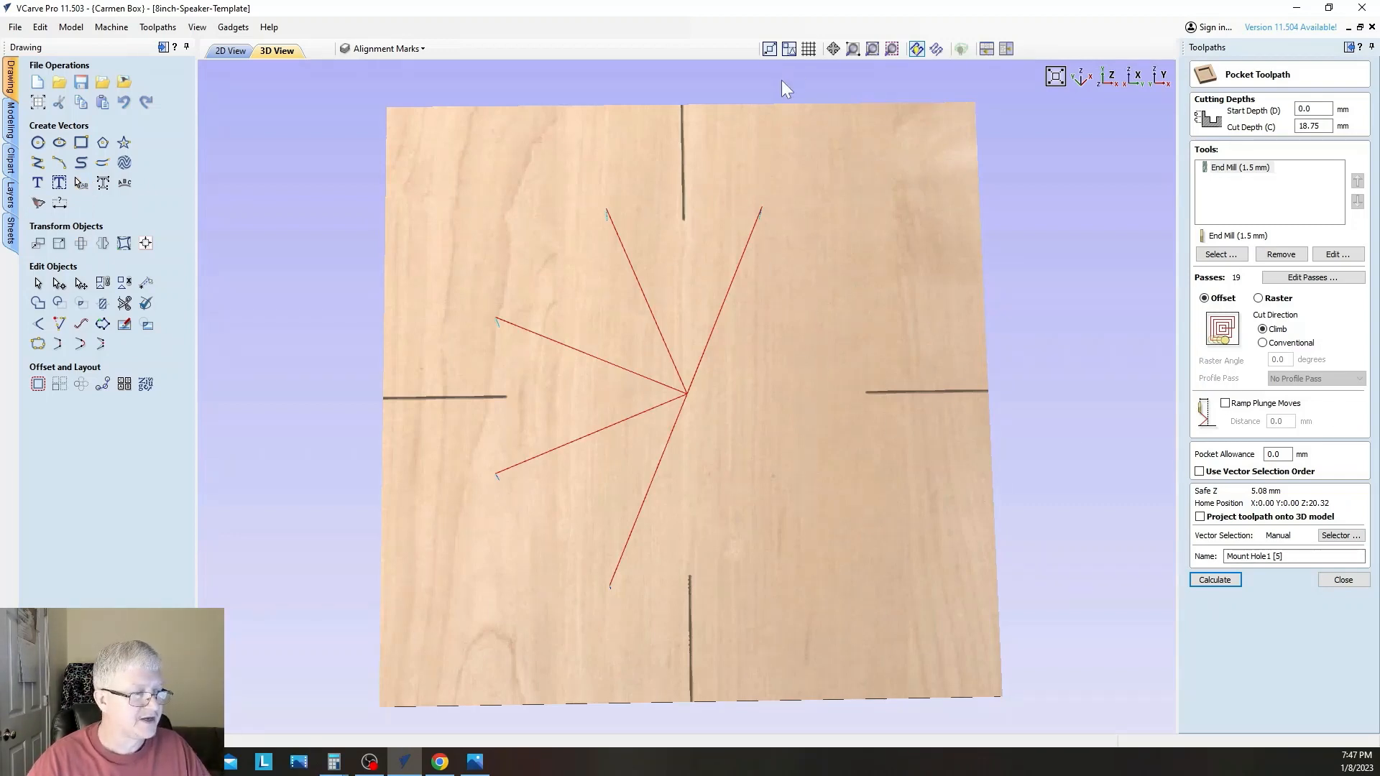
drag(1312, 557, 1225, 557)
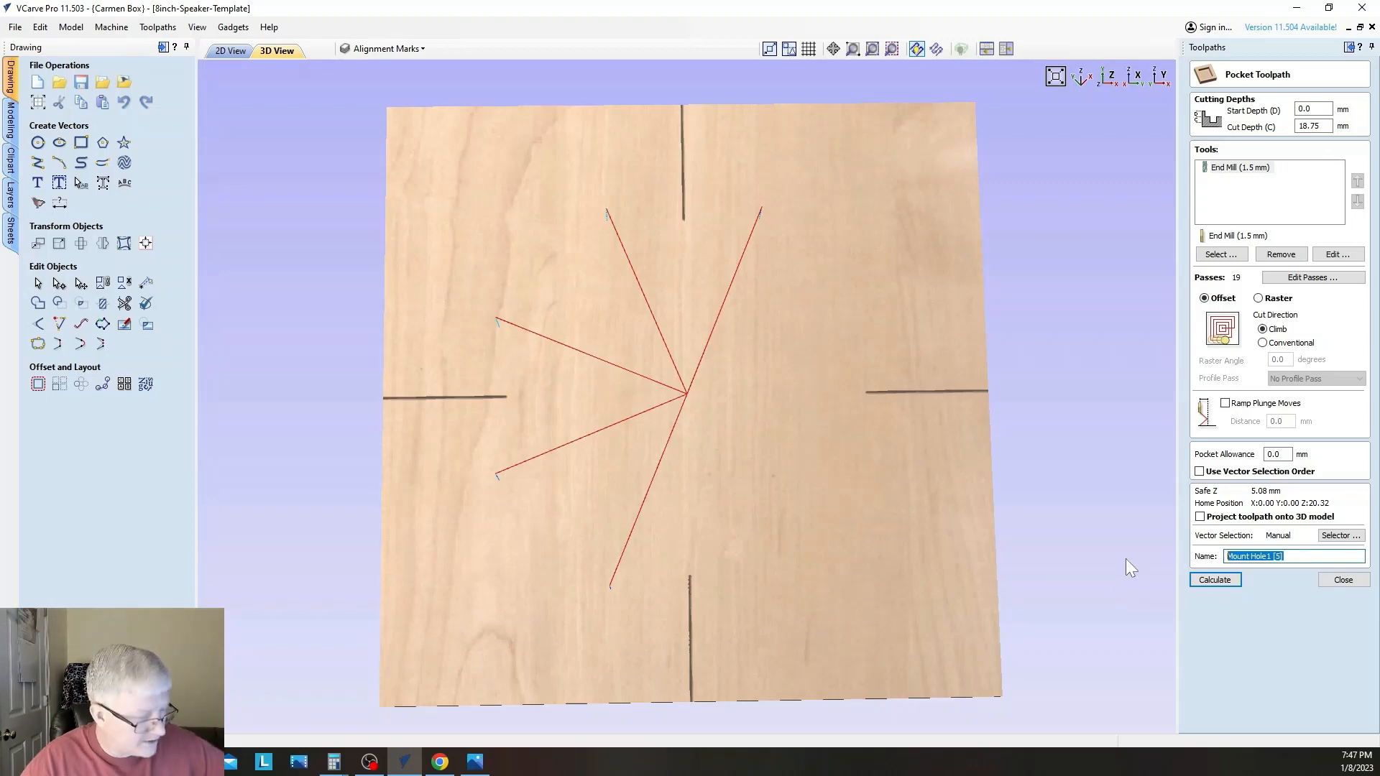
text(Mount Hole)
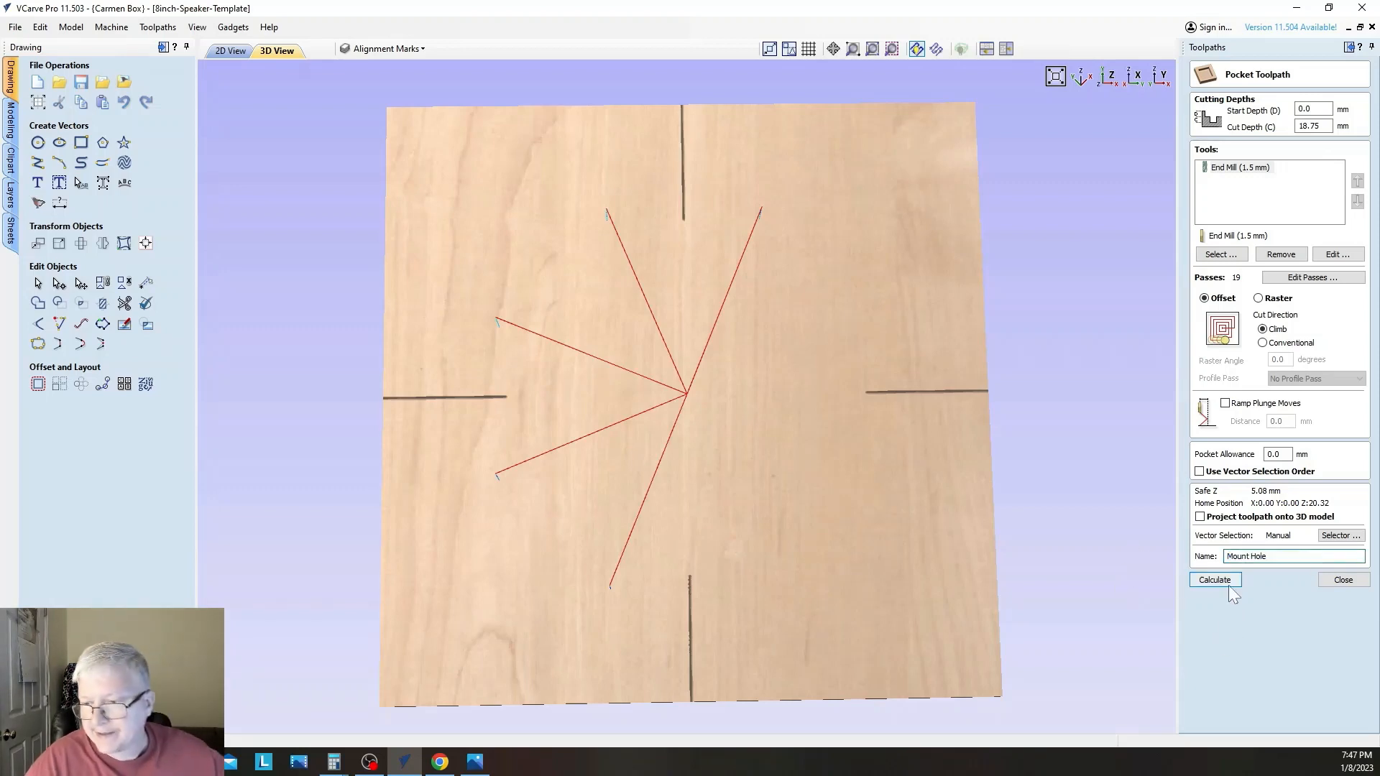
click(1234, 577)
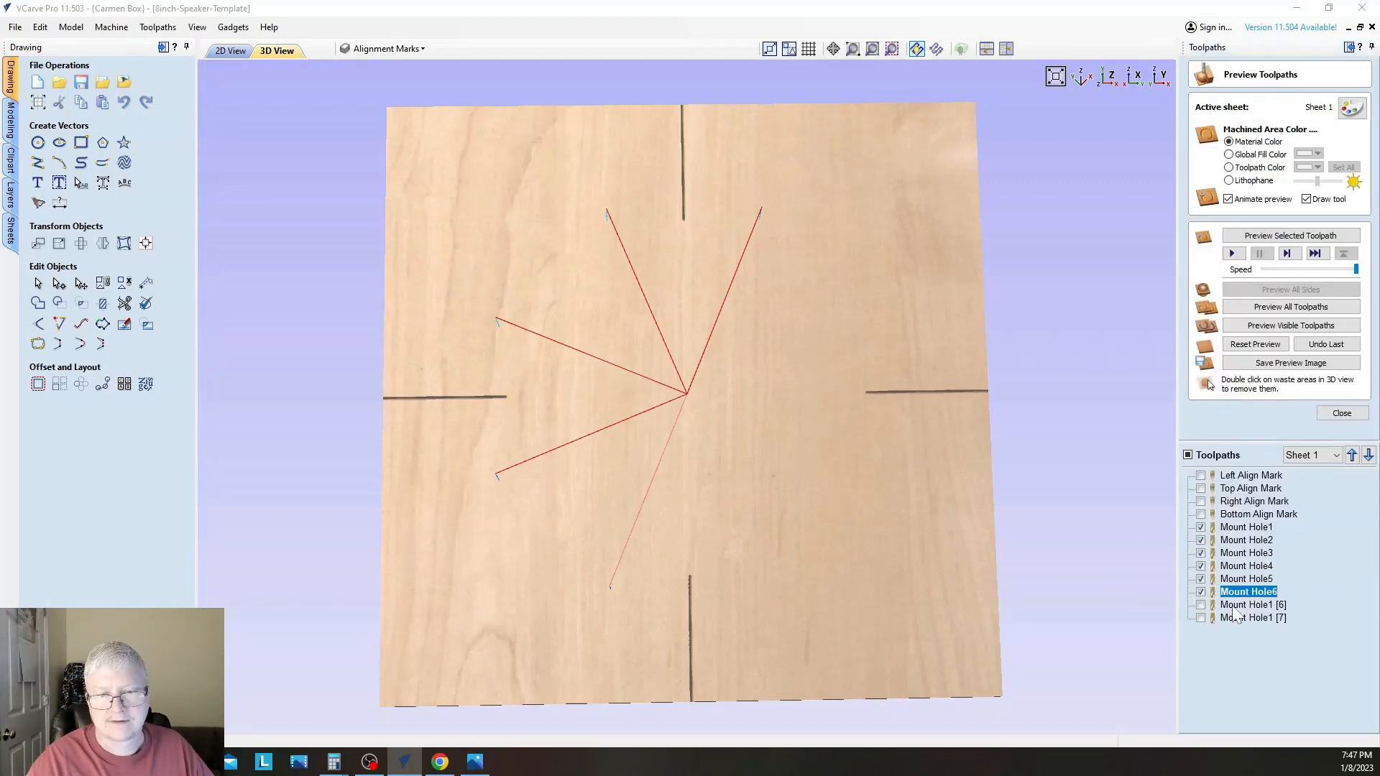
Name the Mount Hole1 [6] copy "Mount Hole6", assign it to the screw hole just above the right alignment mark and calculate it
drag(1315, 557, 1222, 558)
text(Mount Hole)
text(6)
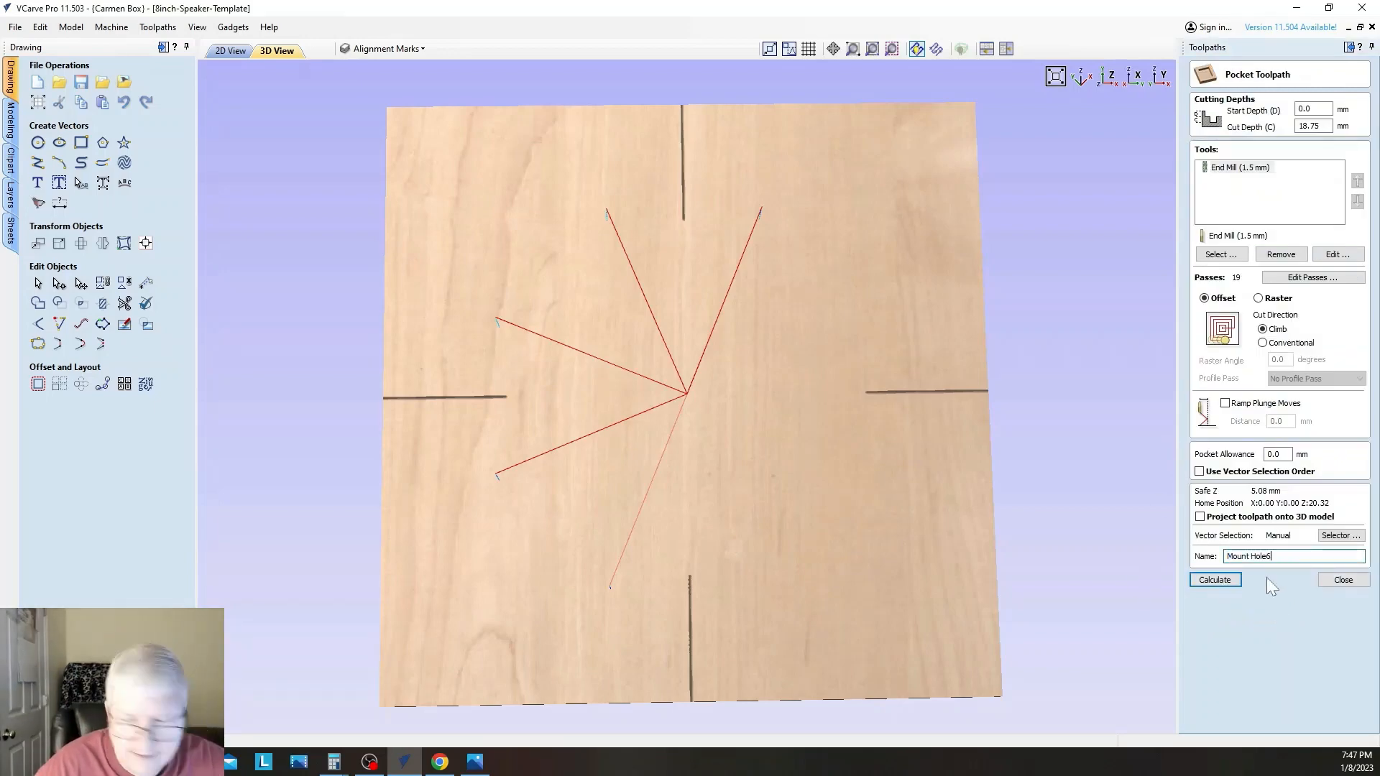
key(Return)
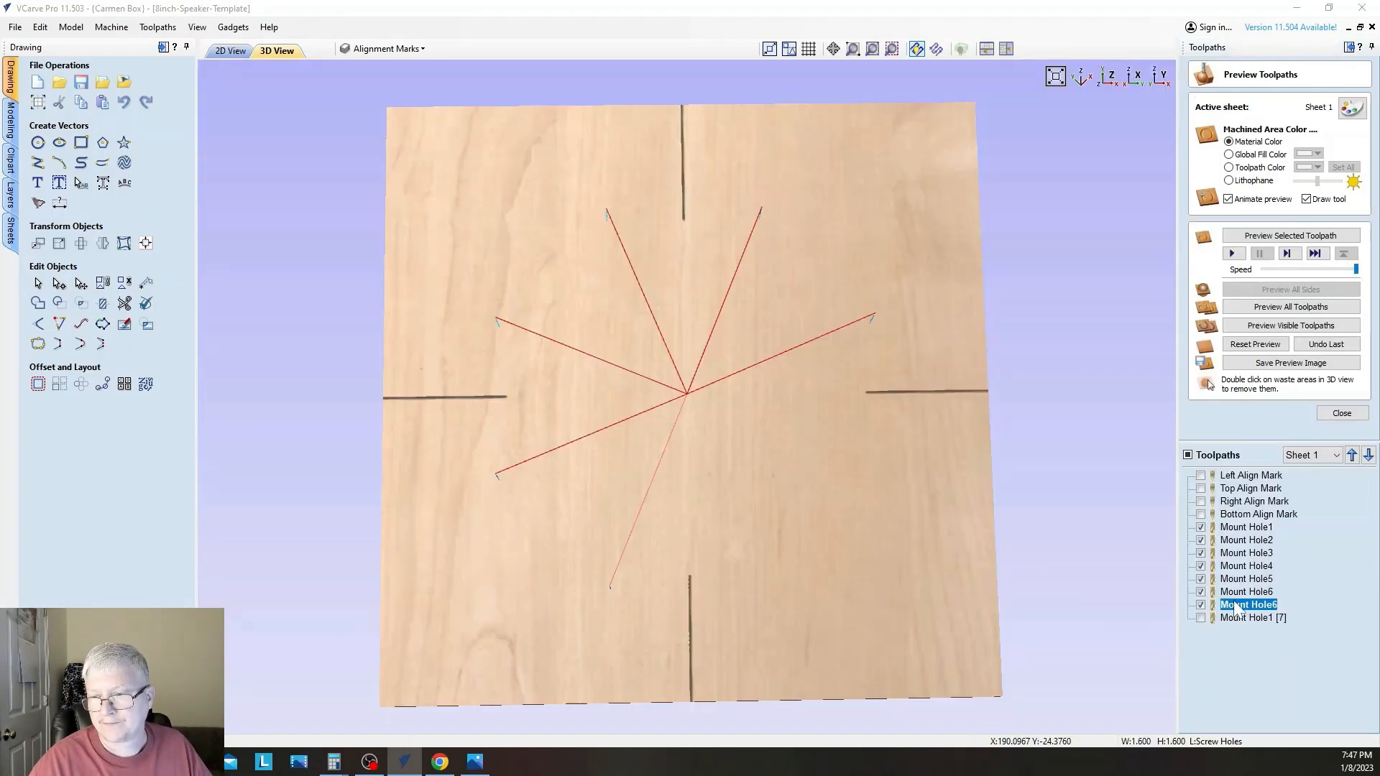
Recalculate the second Mount Hole6 toolpath for the screw hole just below the right alignment mark and rename it "Mount Hole7"
double_click(1236, 604)
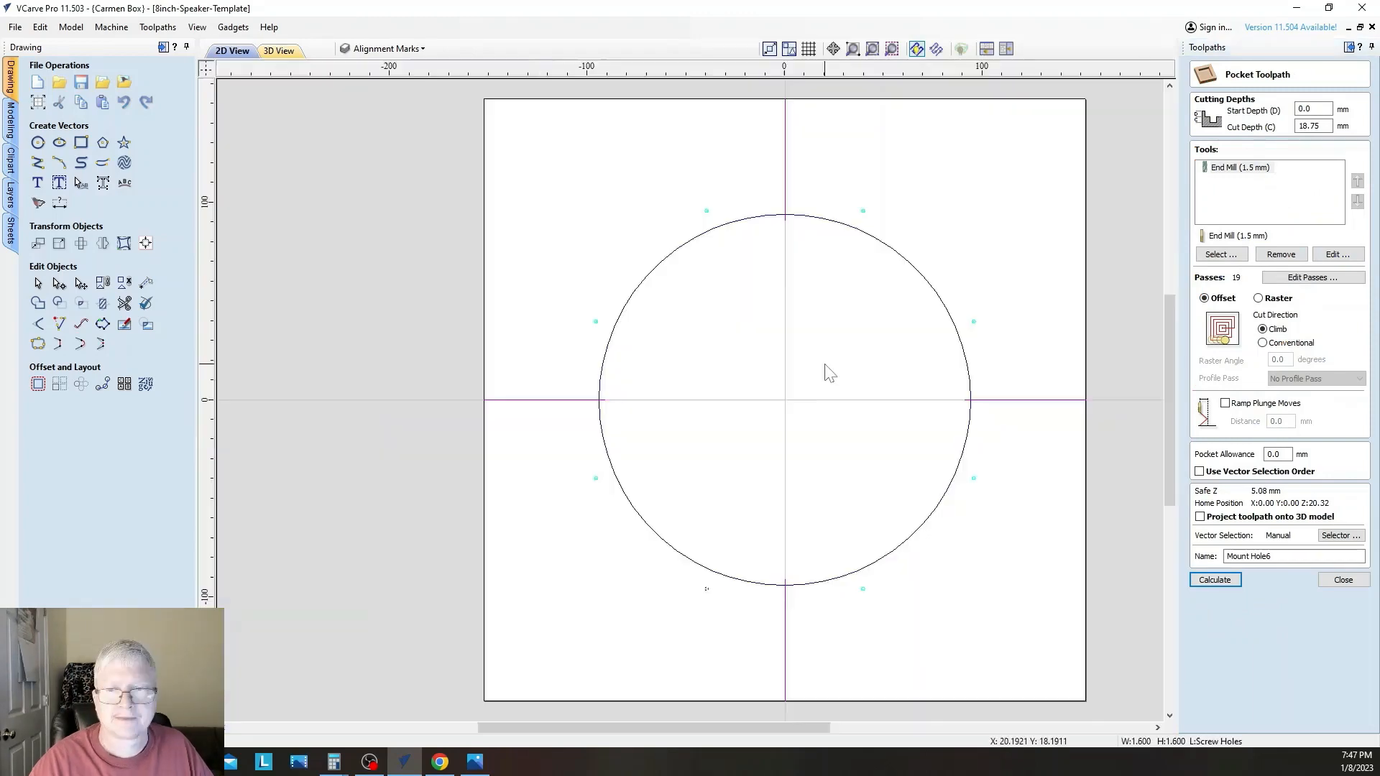
click(1215, 579)
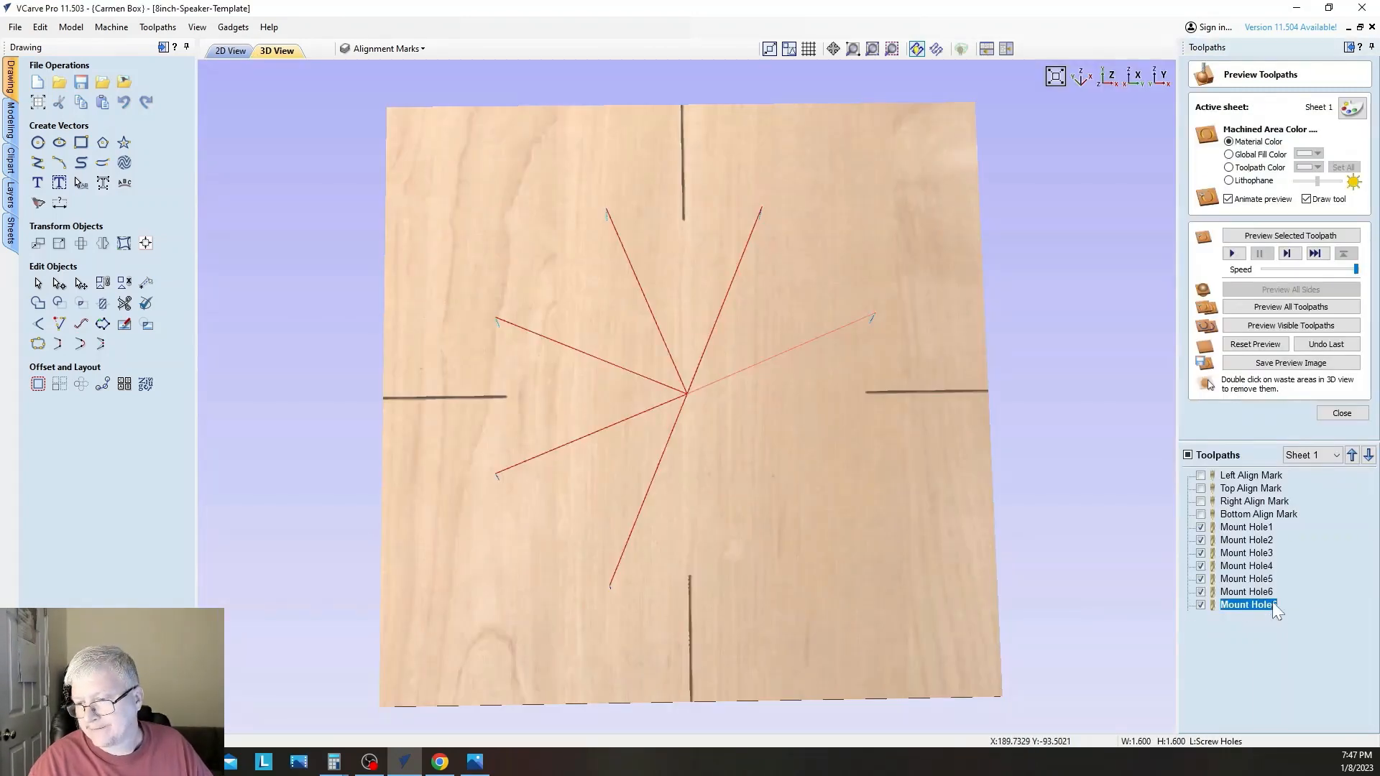
right_click(1265, 605)
click(1258, 586)
text(7)
key(Return)
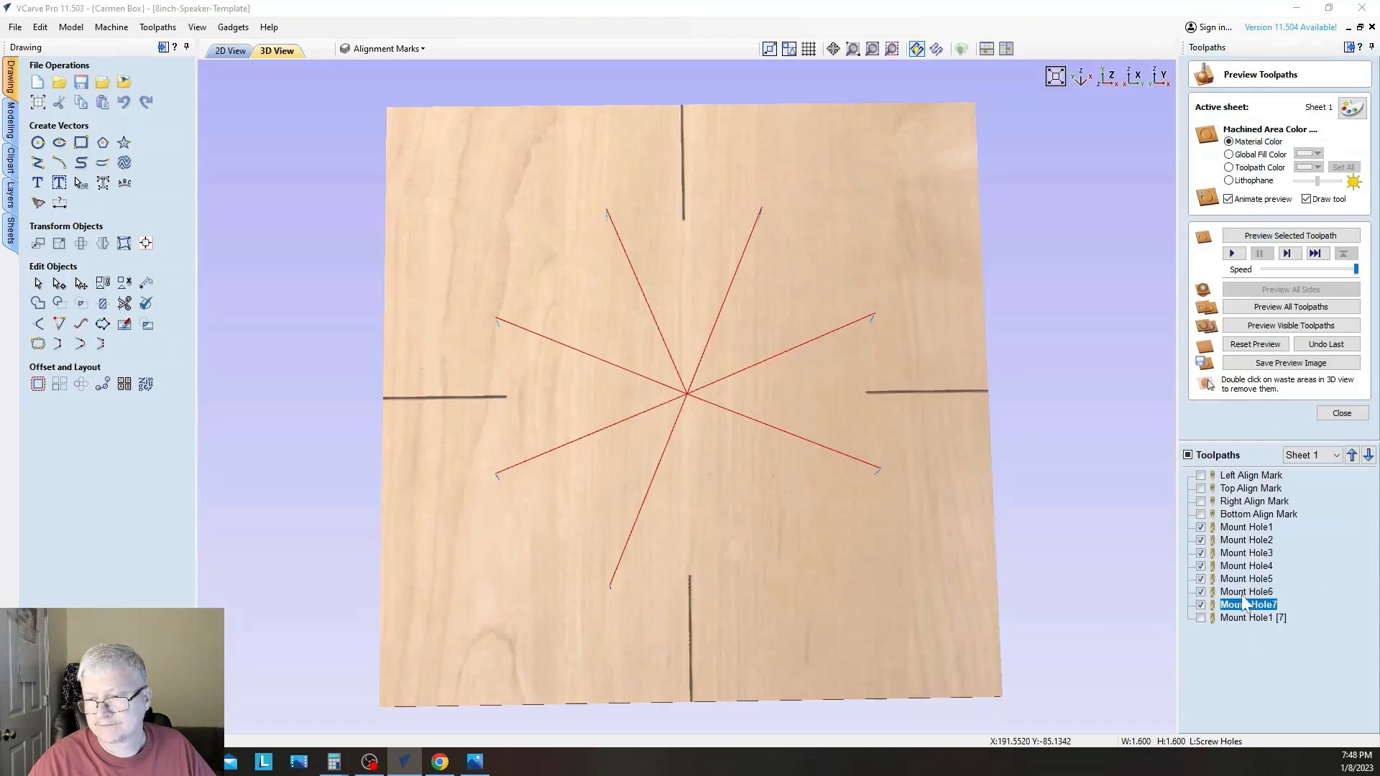
Rename the Mount Hole1 [7] copy "Mount Hole8", assign it to the screw hole right of the bottom alignment mark and calculate it
double_click(1240, 619)
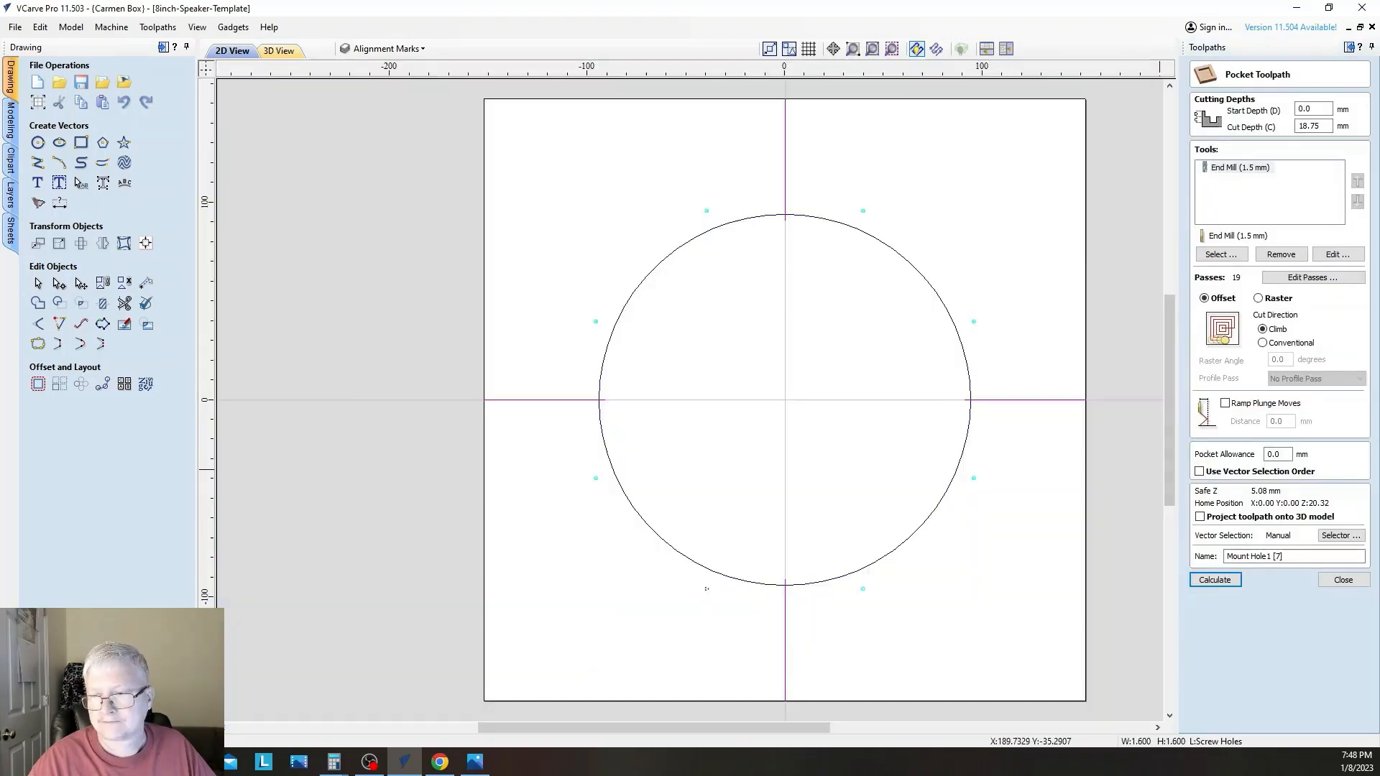
drag(1295, 557, 1127, 521)
text(Mount Hole)
text(8)
click(1214, 580)
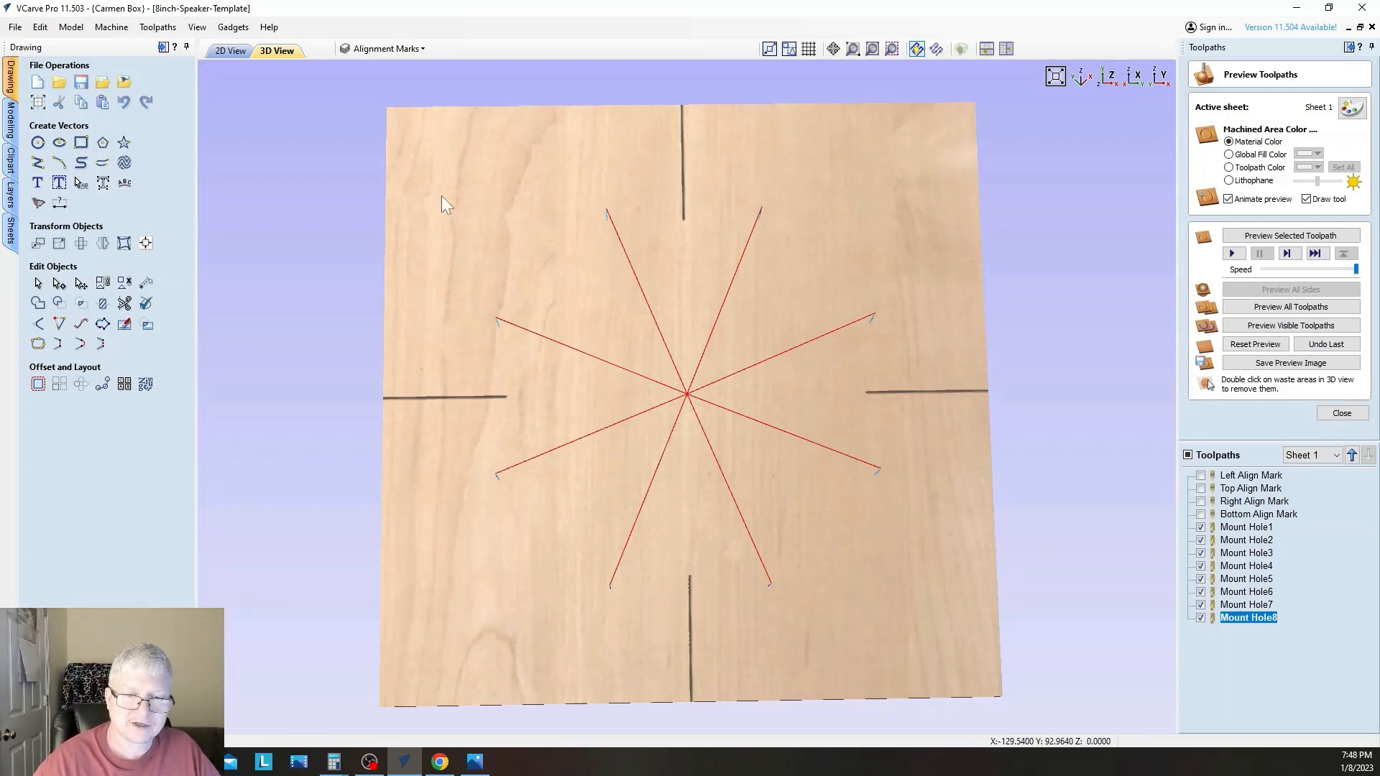
Preview all toolpaths and examine the screw holes and alignment marks on the simulated board
click(1276, 314)
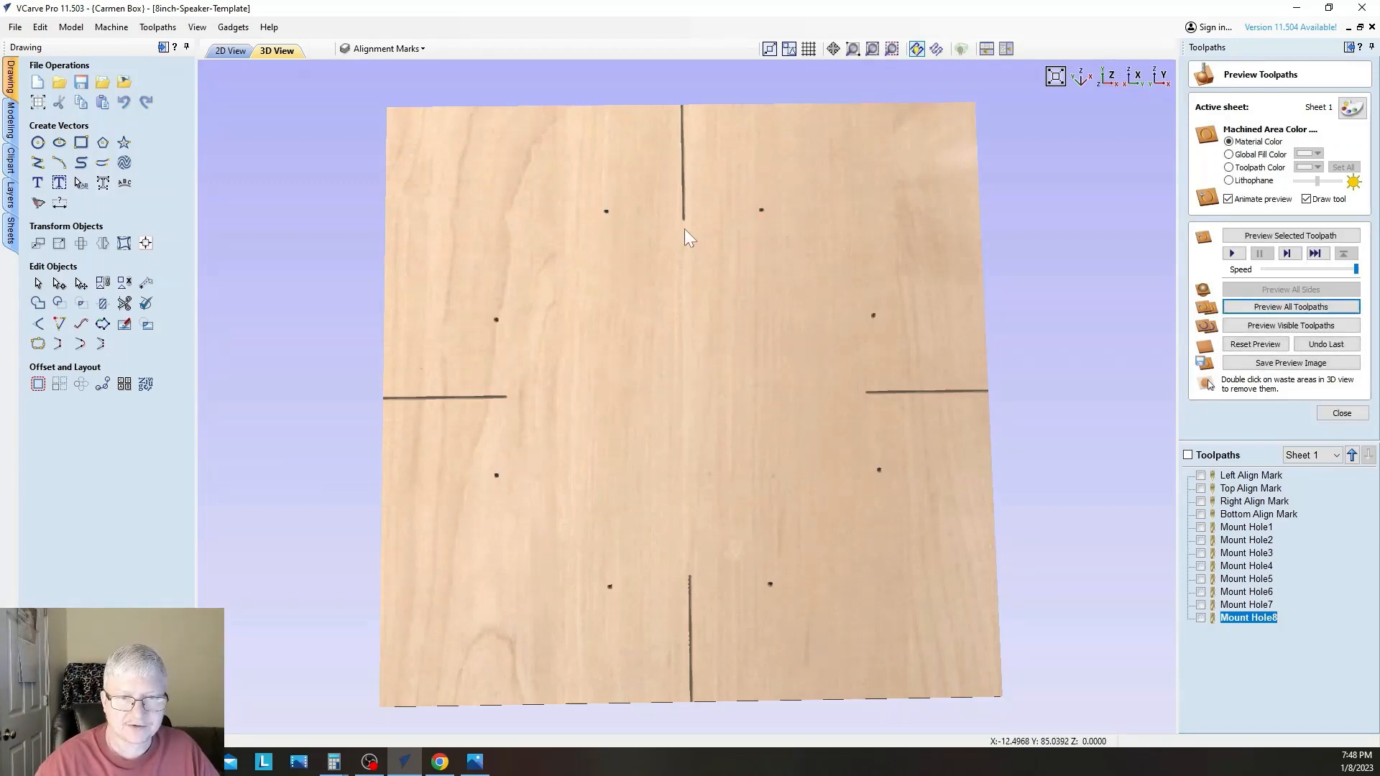
drag(705, 362, 722, 416)
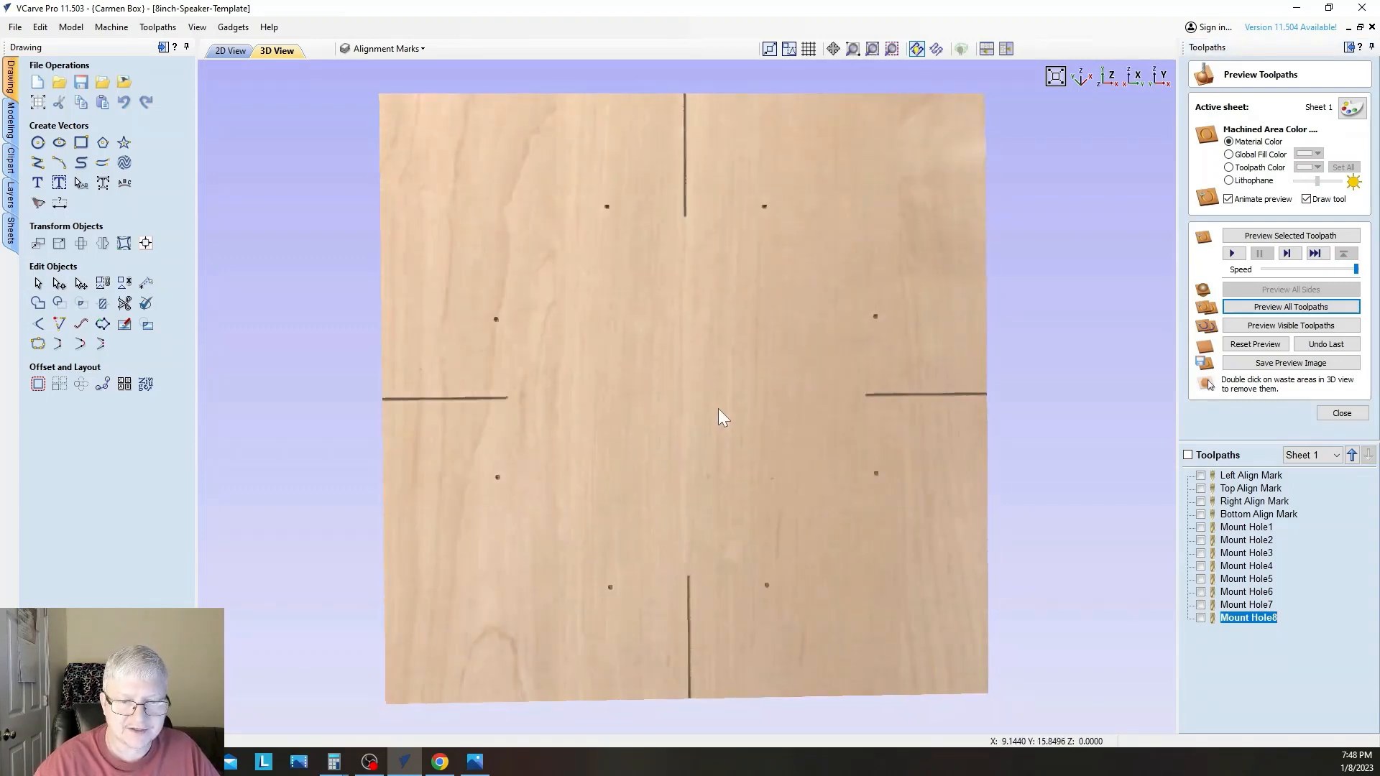
scroll(612, 612, up, 6)
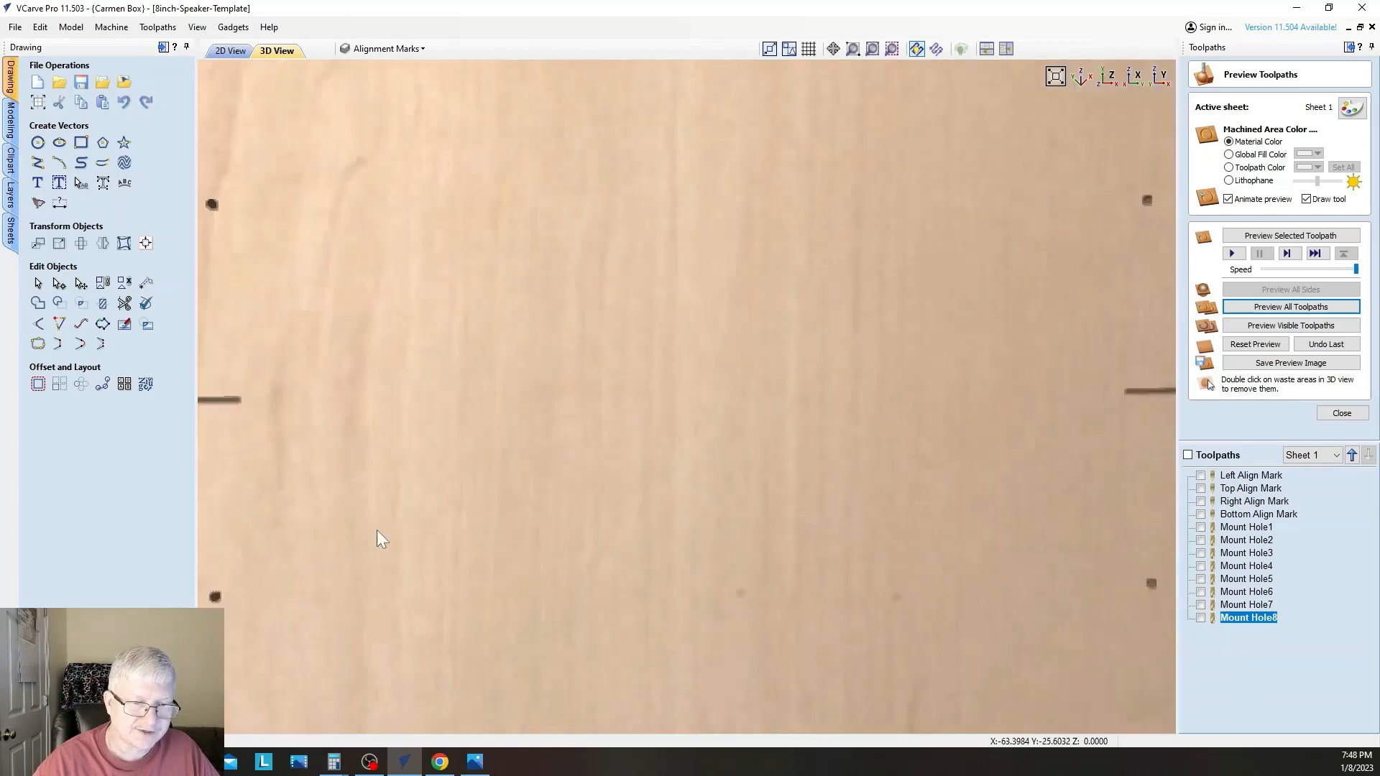
scroll(473, 382, down, 5)
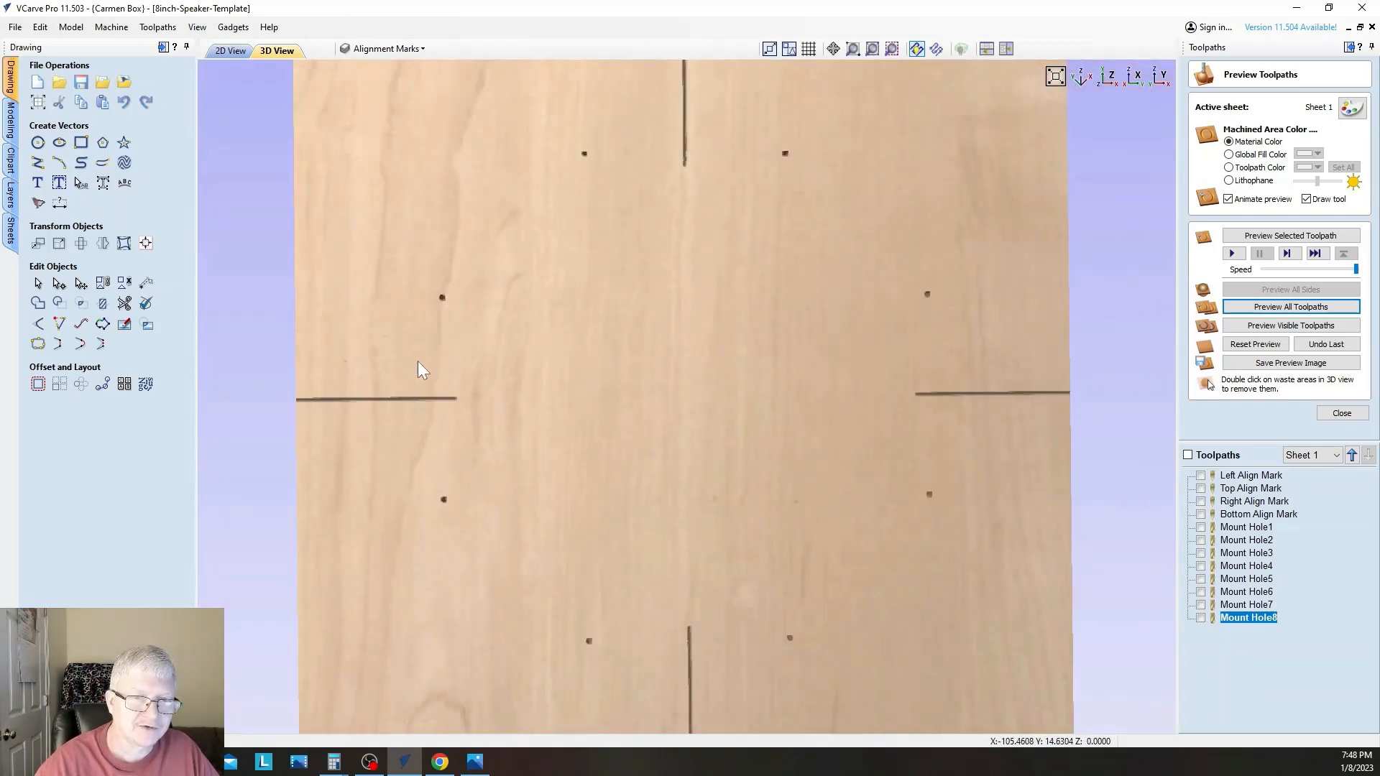
scroll(417, 363, down, 1)
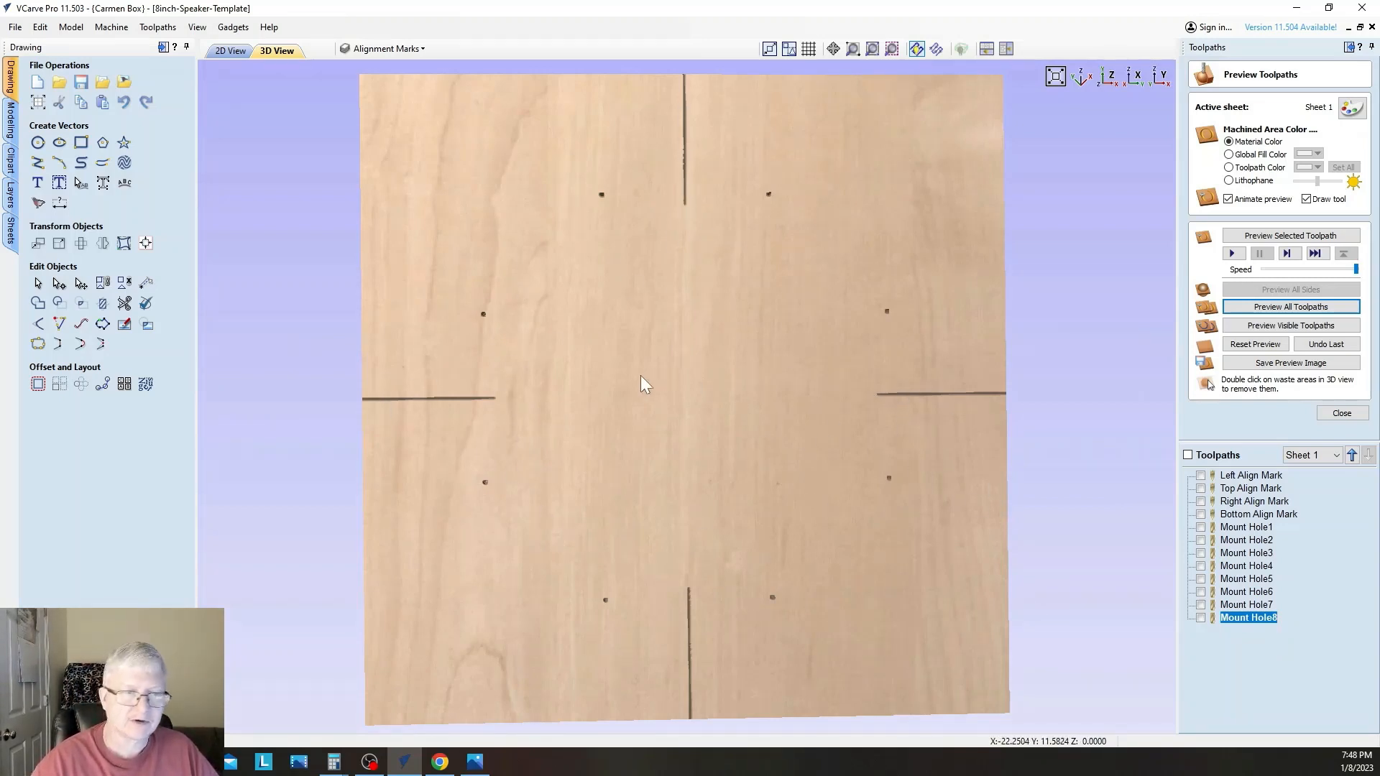
Start a 2D profile toolpath on the large speaker circle with a cut depth of 18.75 mm
click(232, 51)
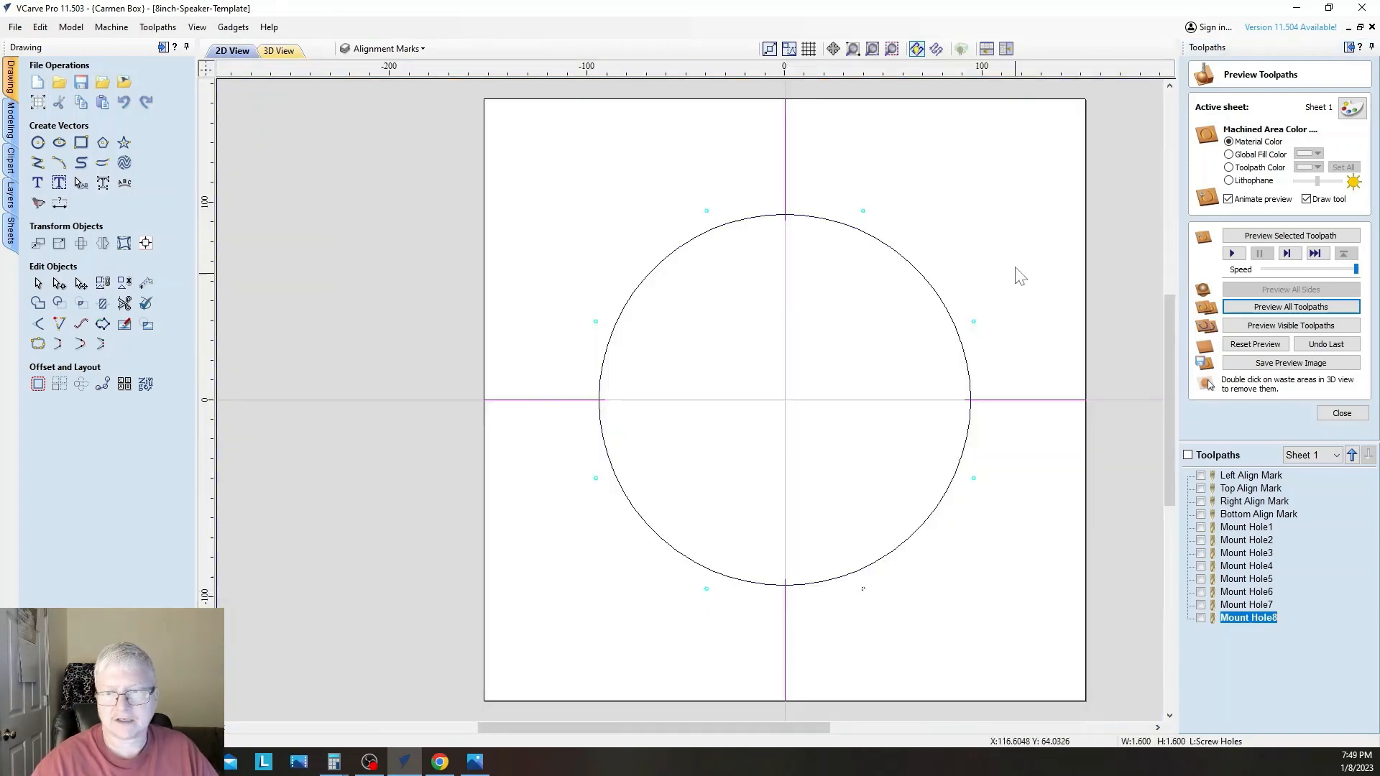
click(689, 244)
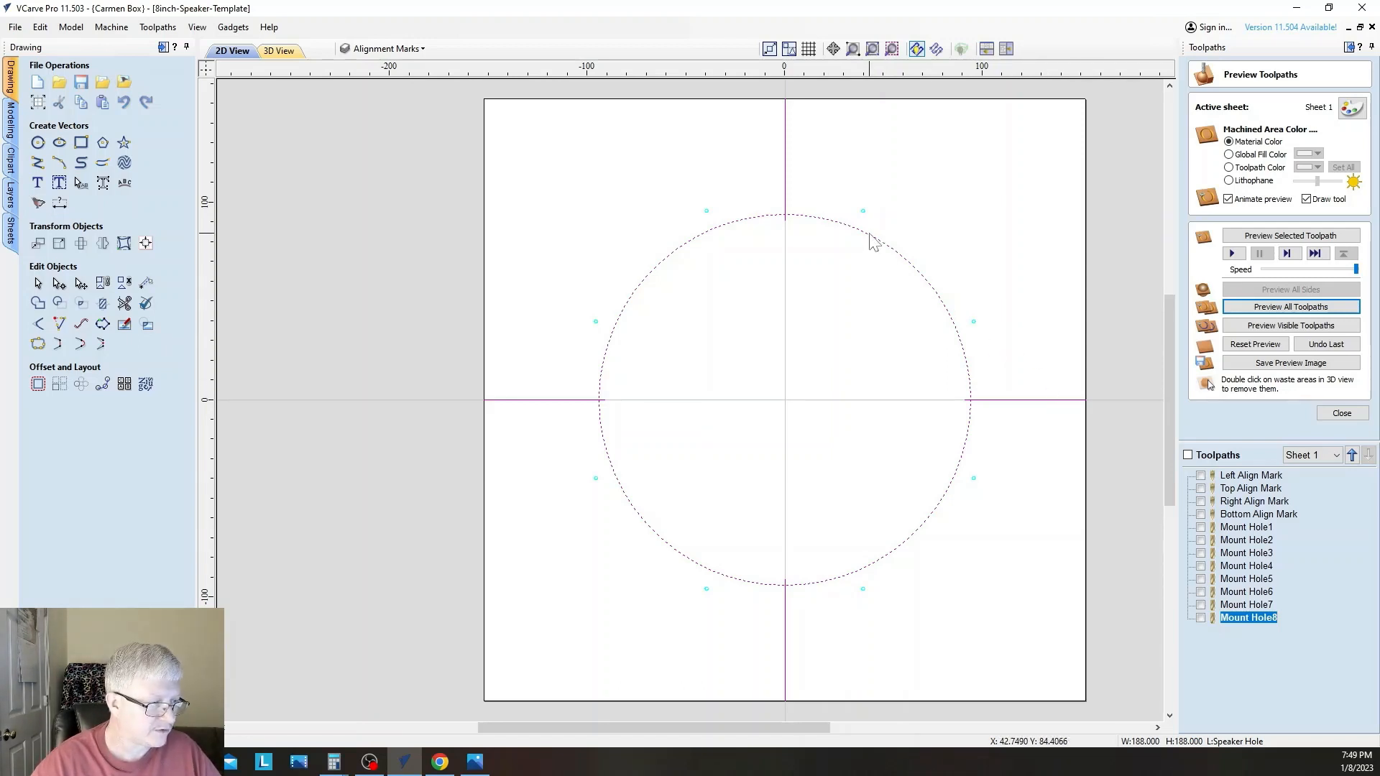
click(1343, 414)
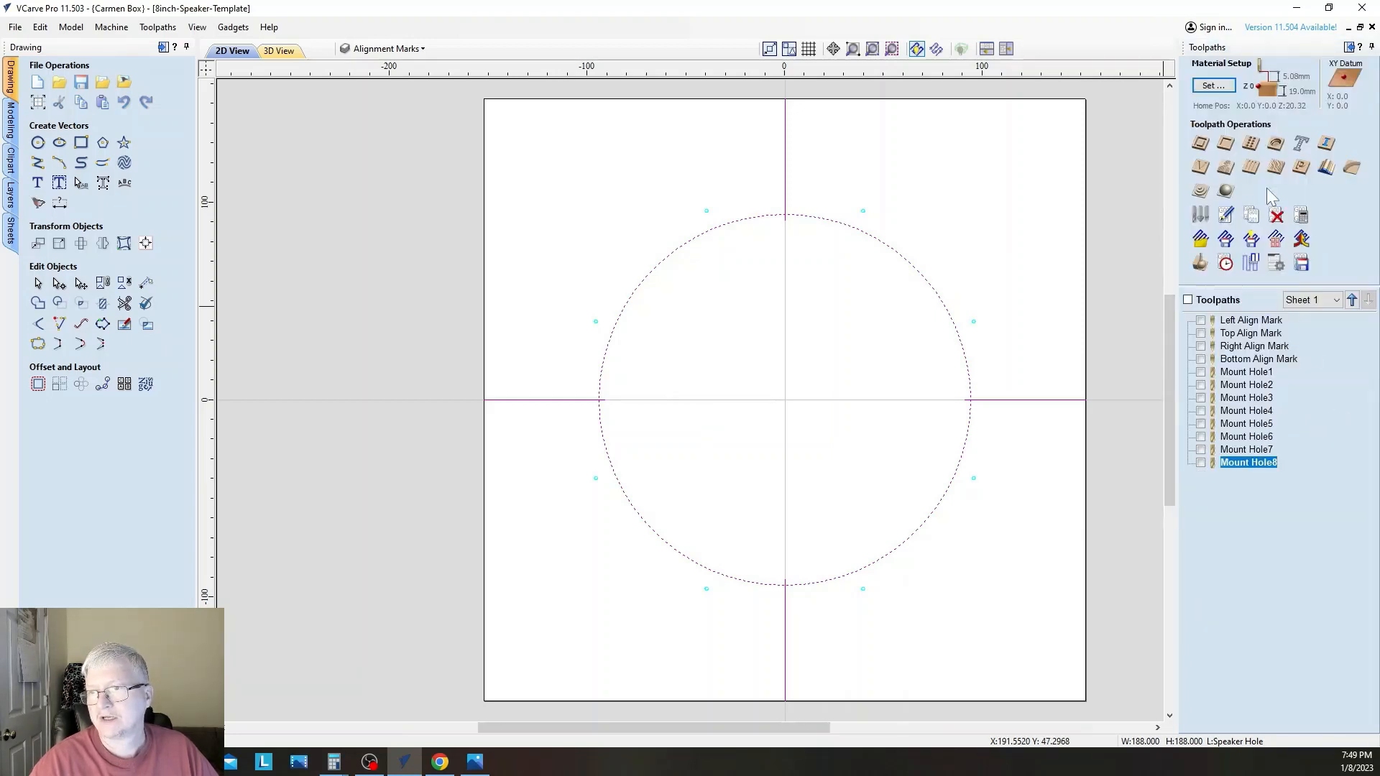
click(1198, 143)
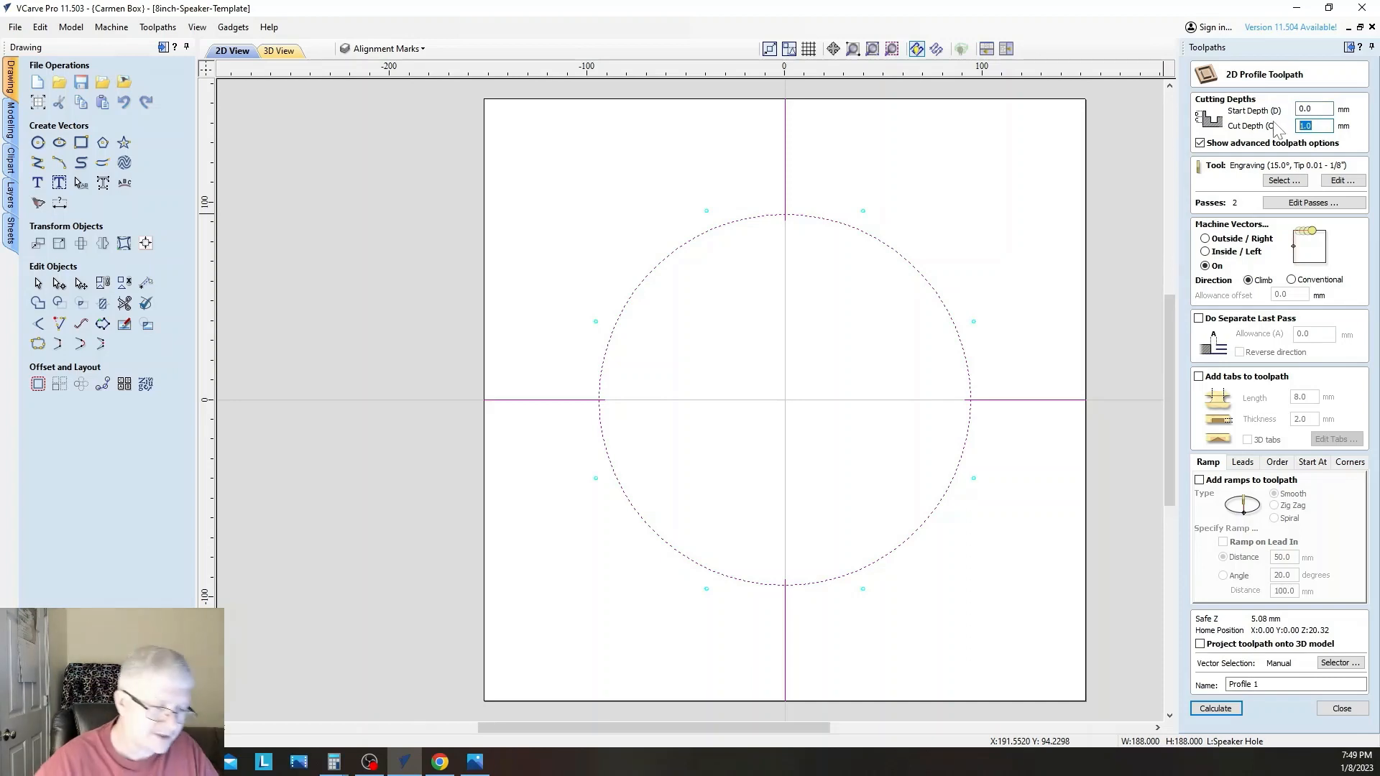
text(18)
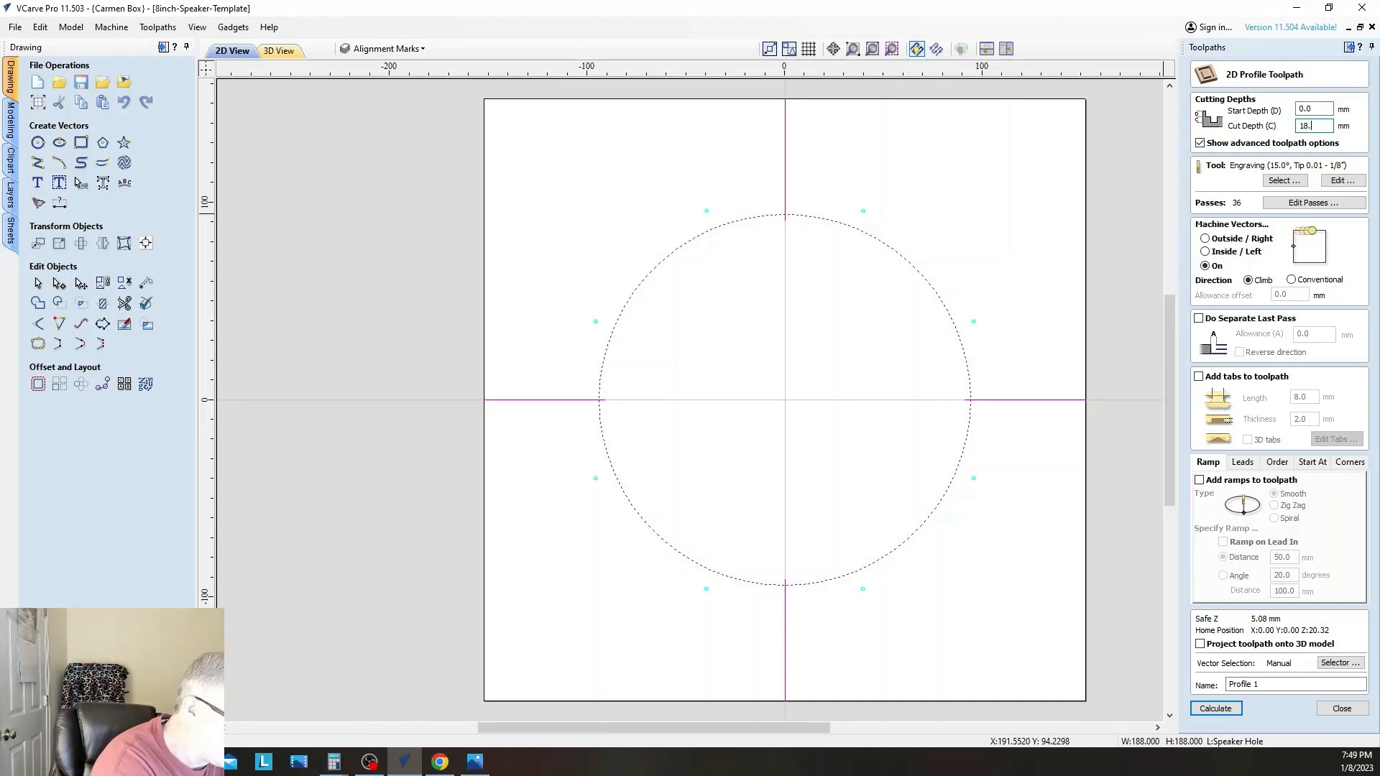
text(.75)
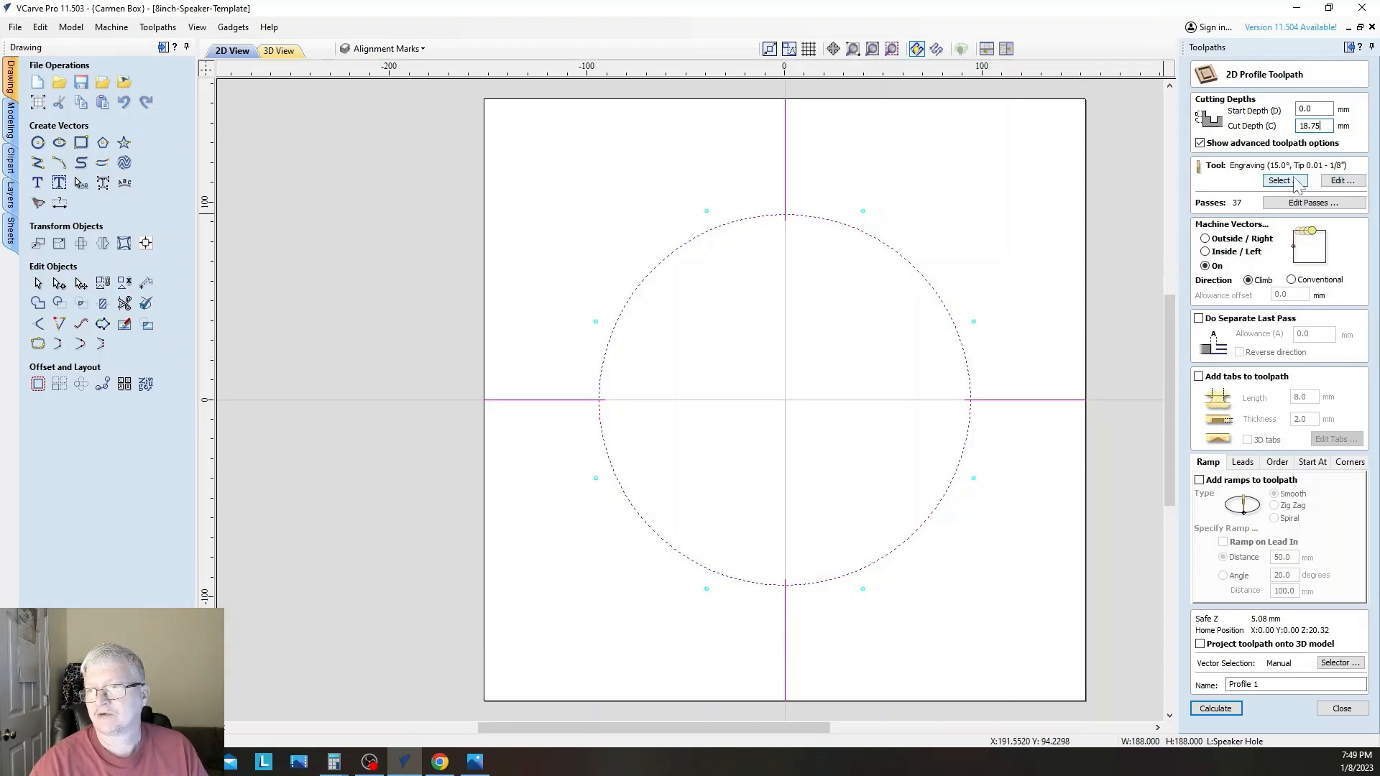
Choose the imperial End Mill (1/4")2-Flute for the profile toolpath and check its cutting parameters without changing them
click(1283, 180)
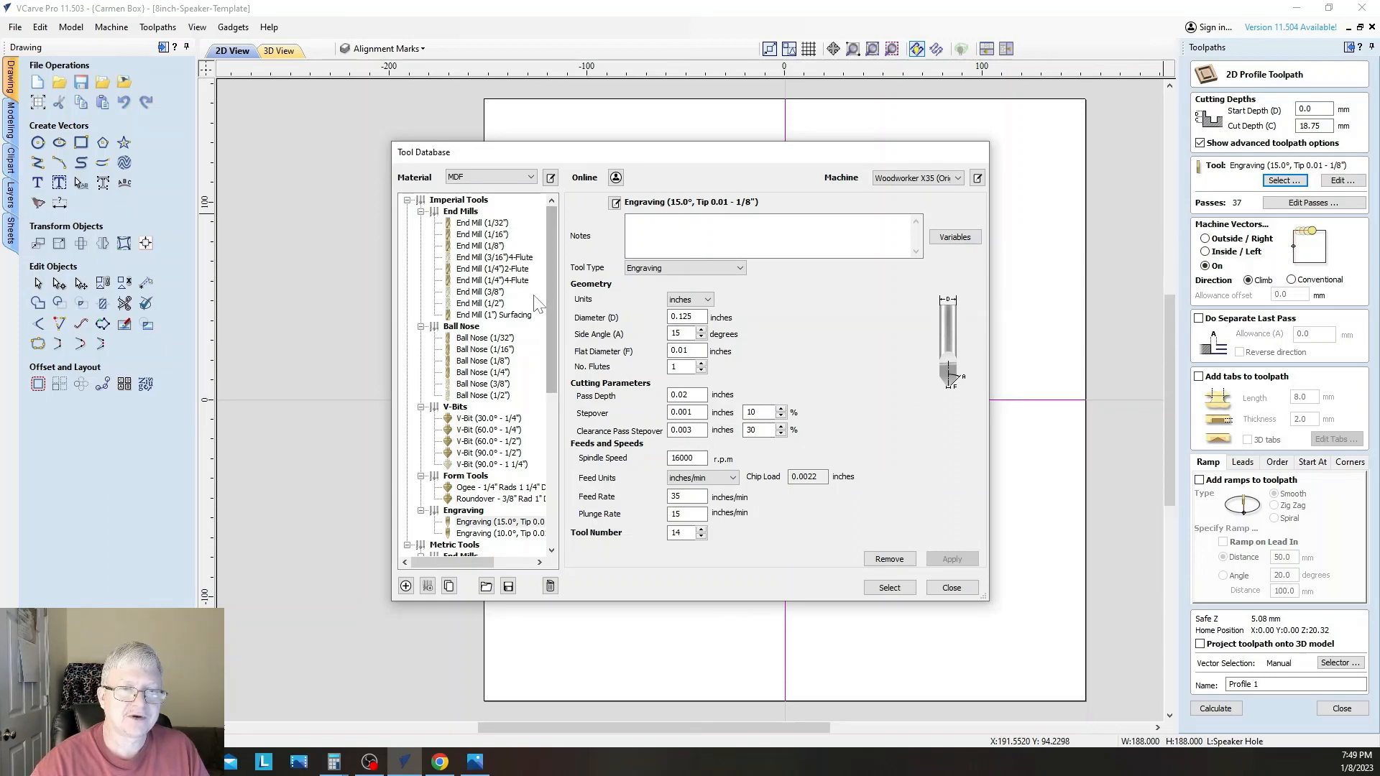
click(475, 270)
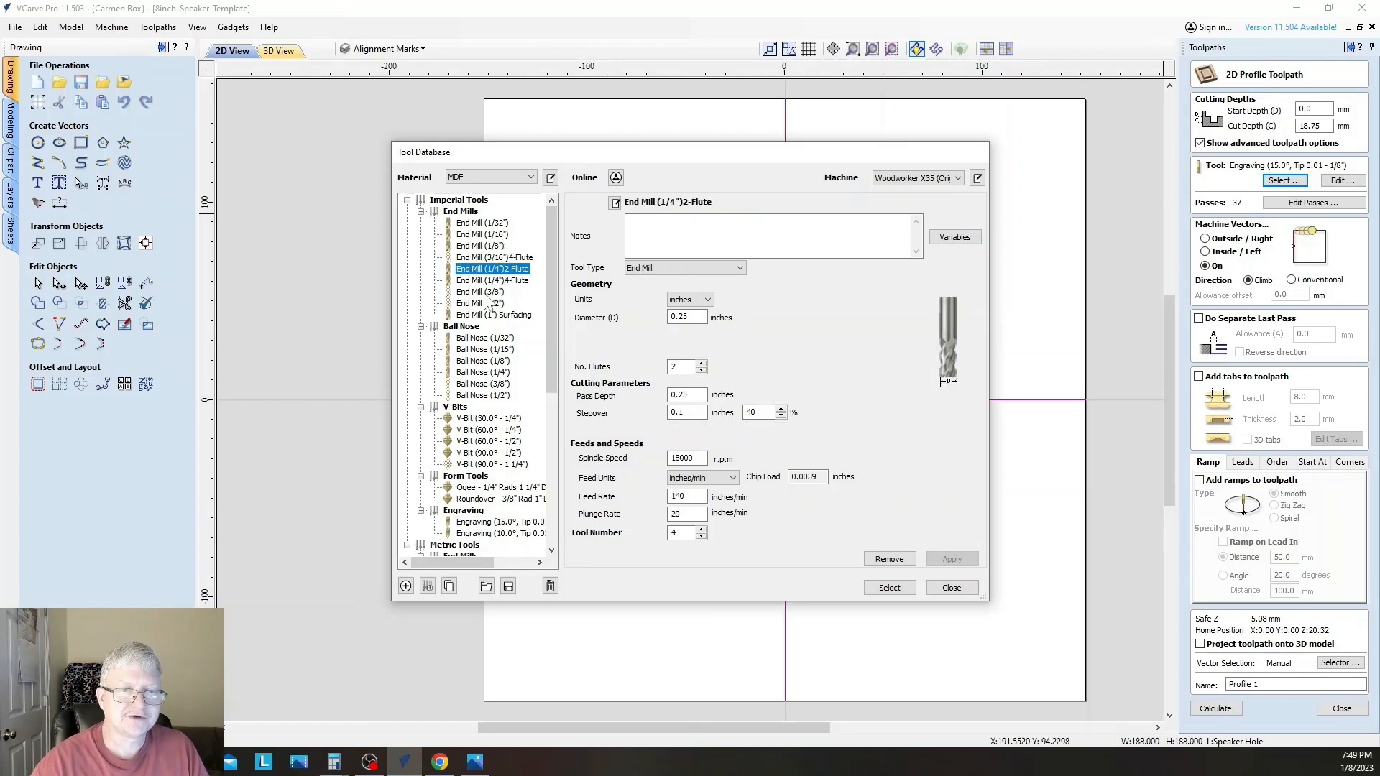
click(889, 588)
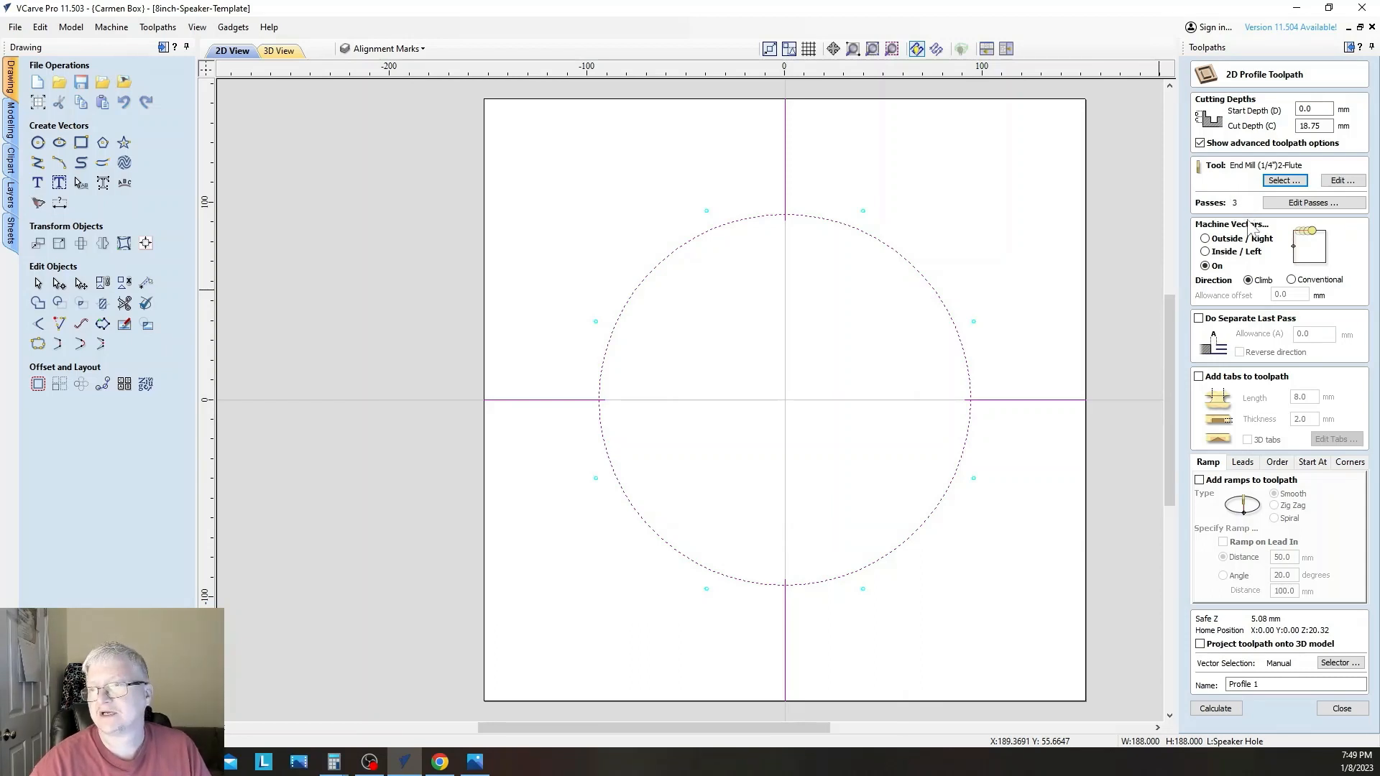
click(1343, 181)
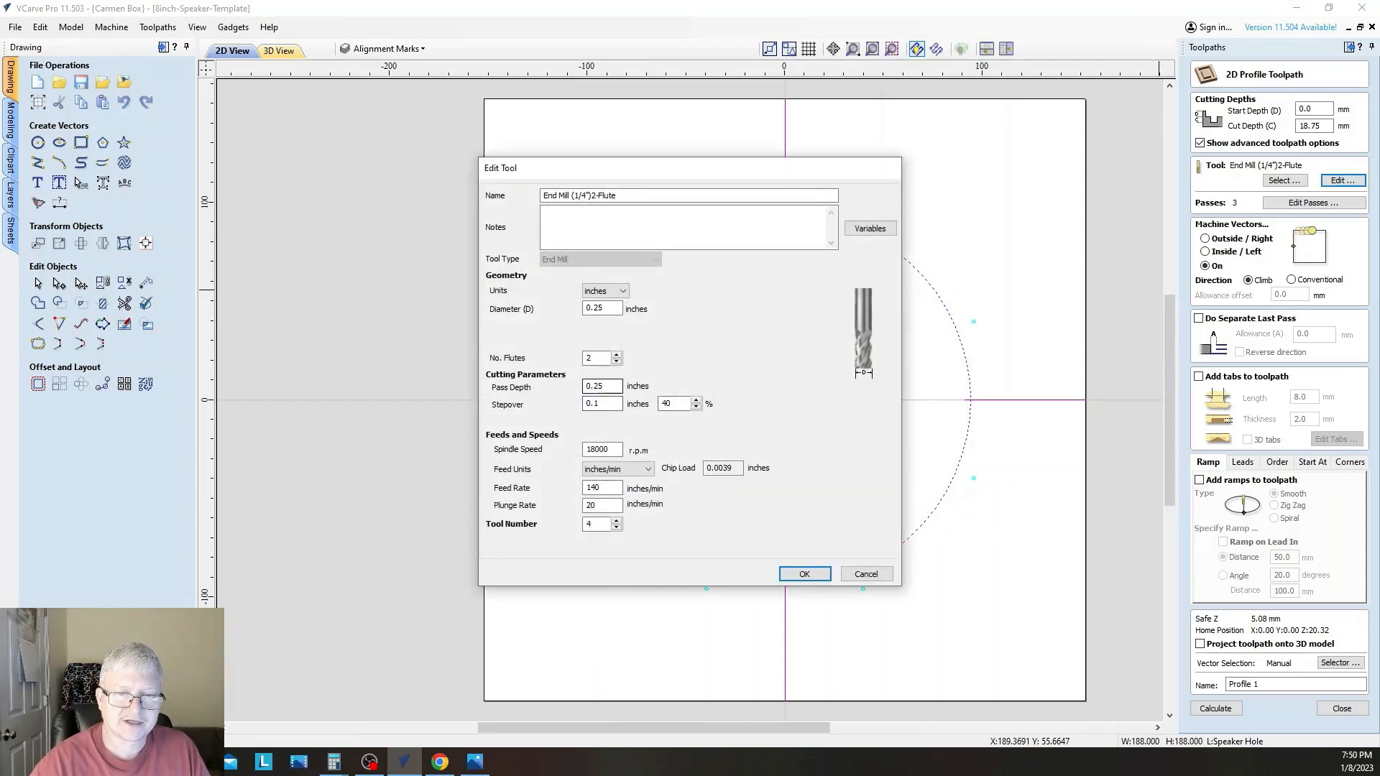
click(865, 574)
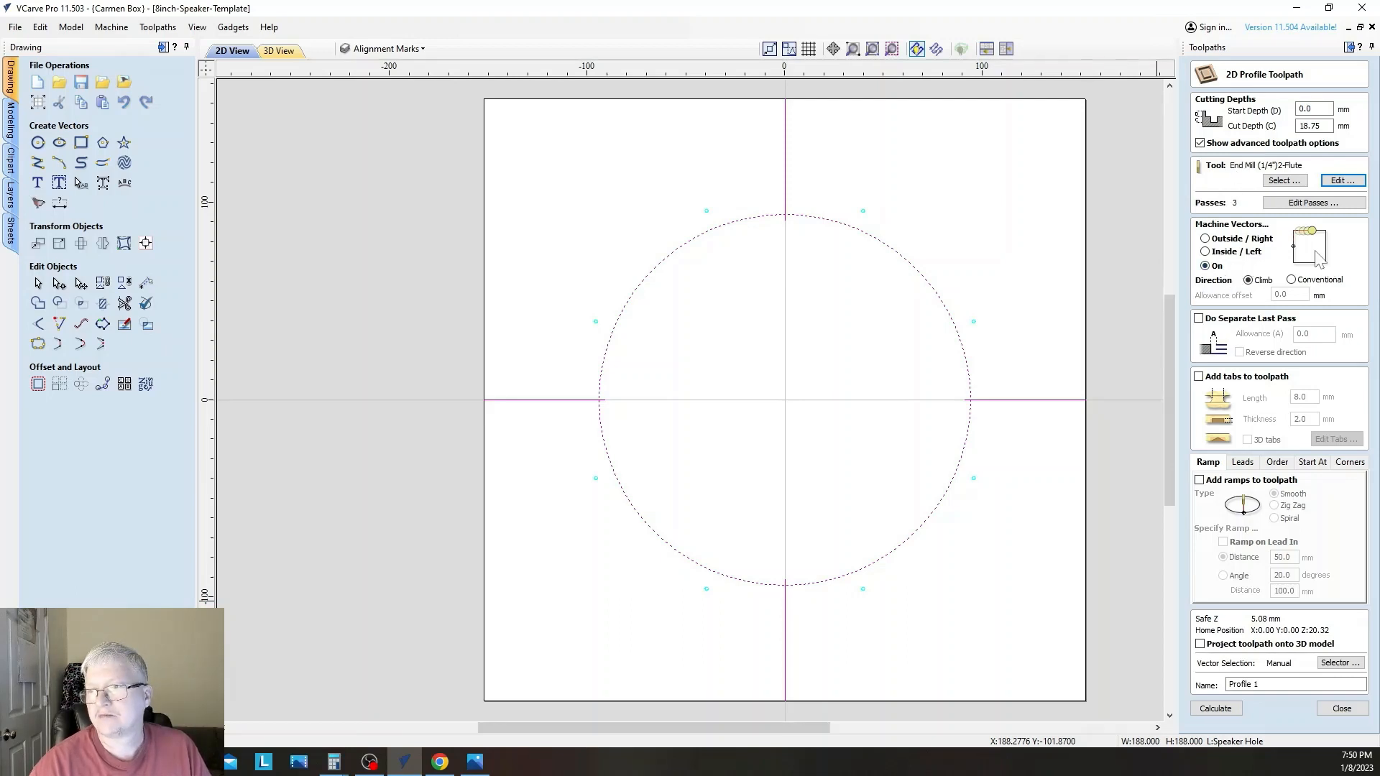
Set the profile to machine Inside / Left of the speaker circle and name the toolpath "Speaker Hole"
click(1205, 251)
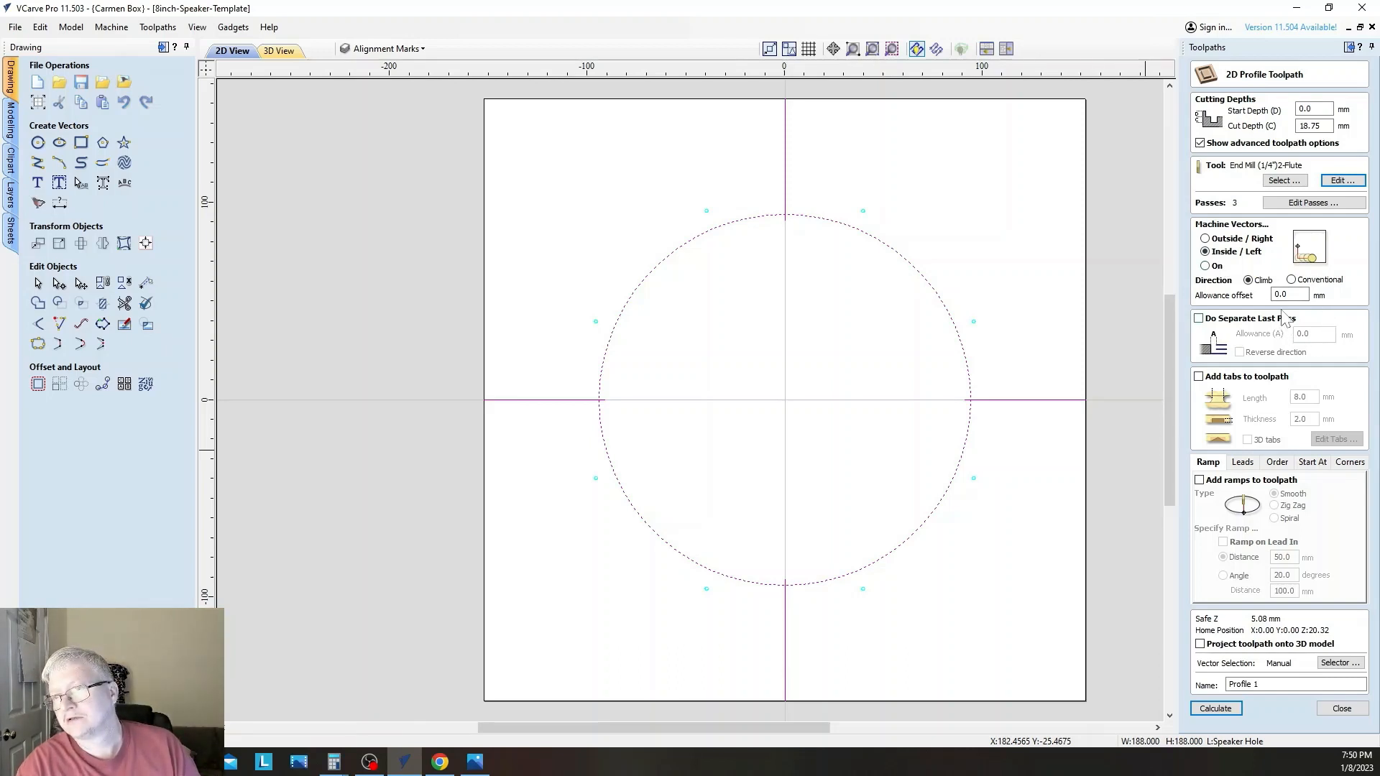
click(1259, 684)
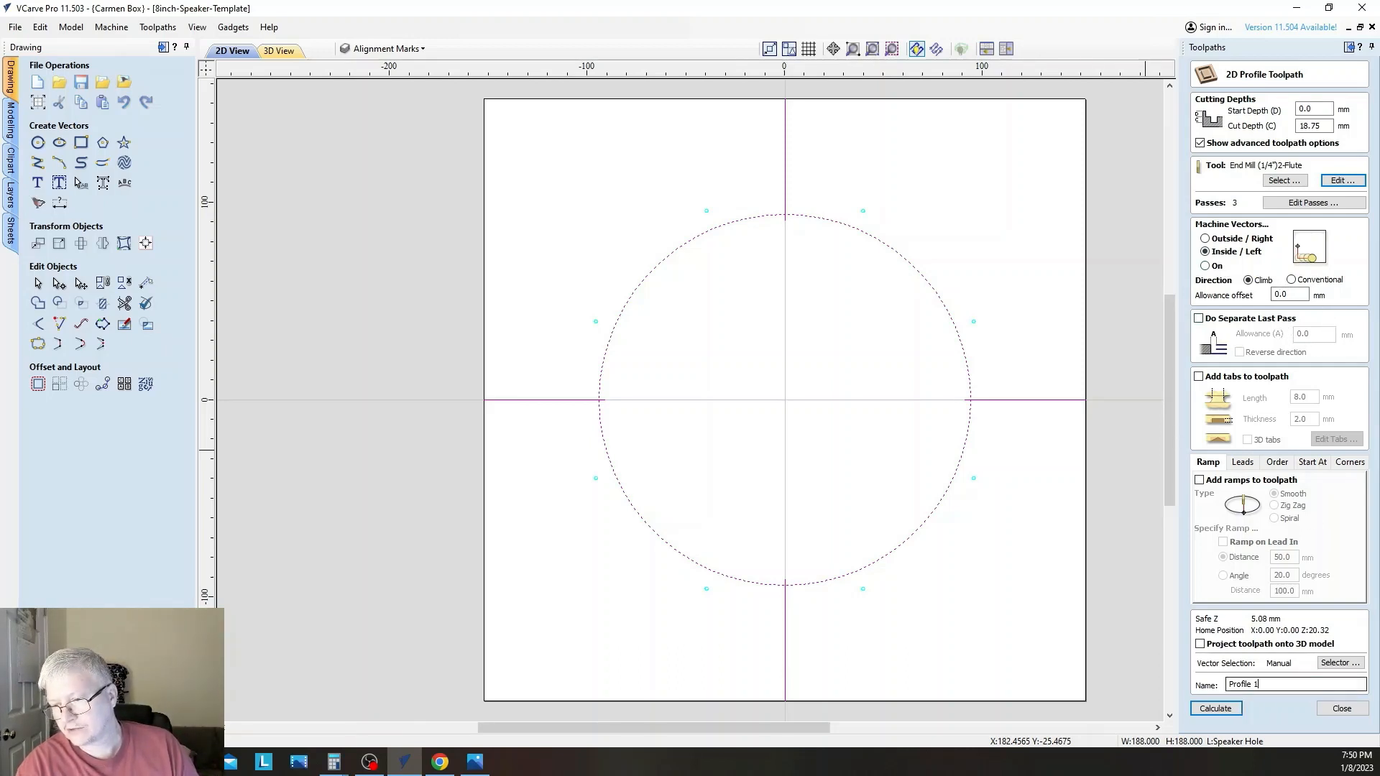
drag(1259, 684, 1146, 684)
text(S)
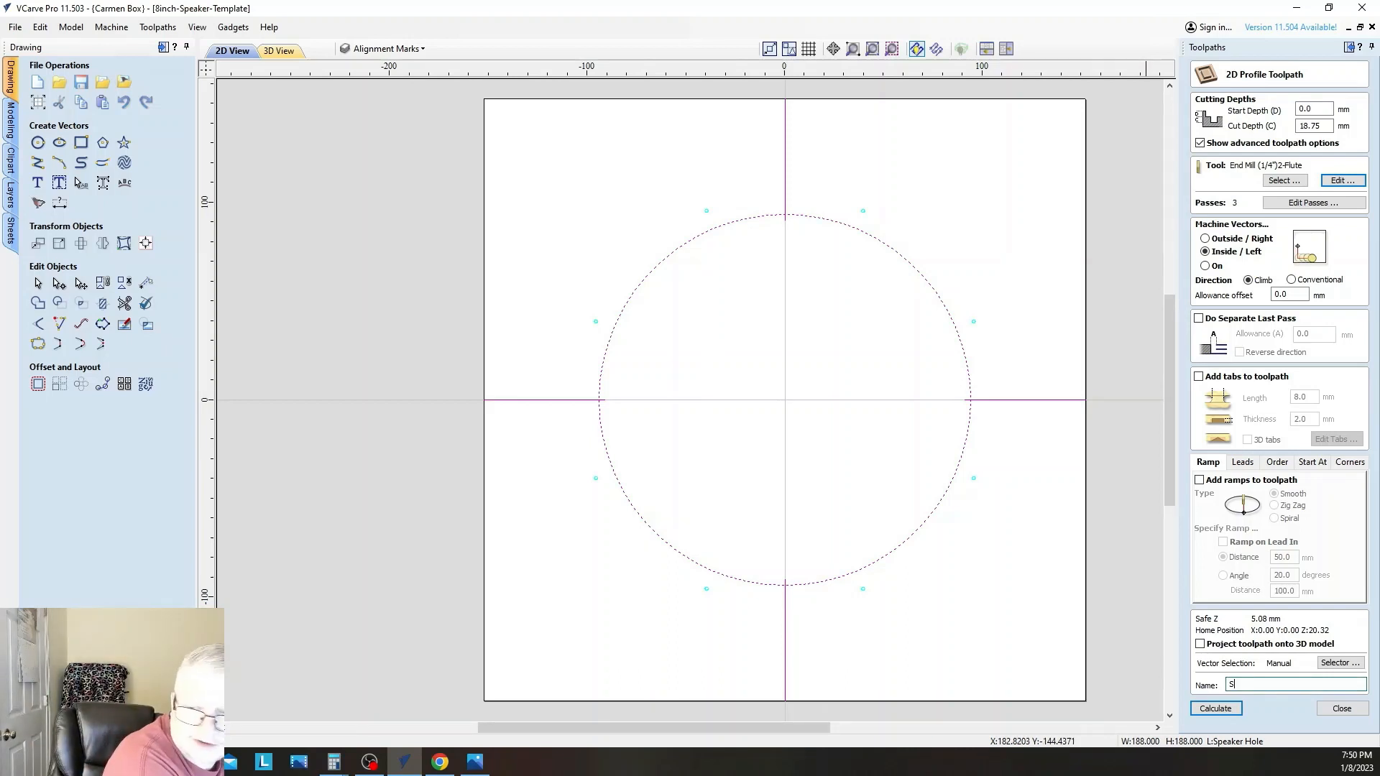
text(peaker Hole)
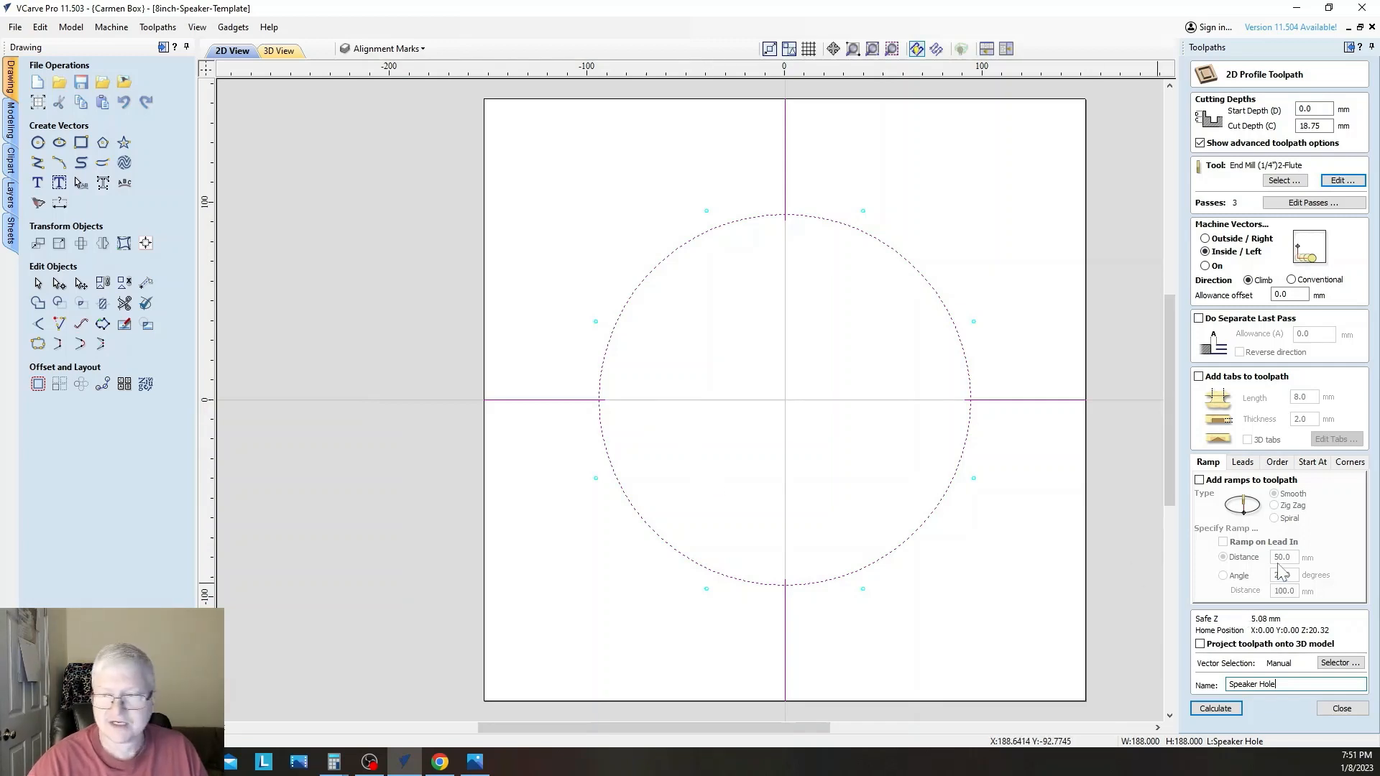
Calculate the Speaker Hole profile toolpath without tabs and preview its cut on the 3D board
click(1199, 377)
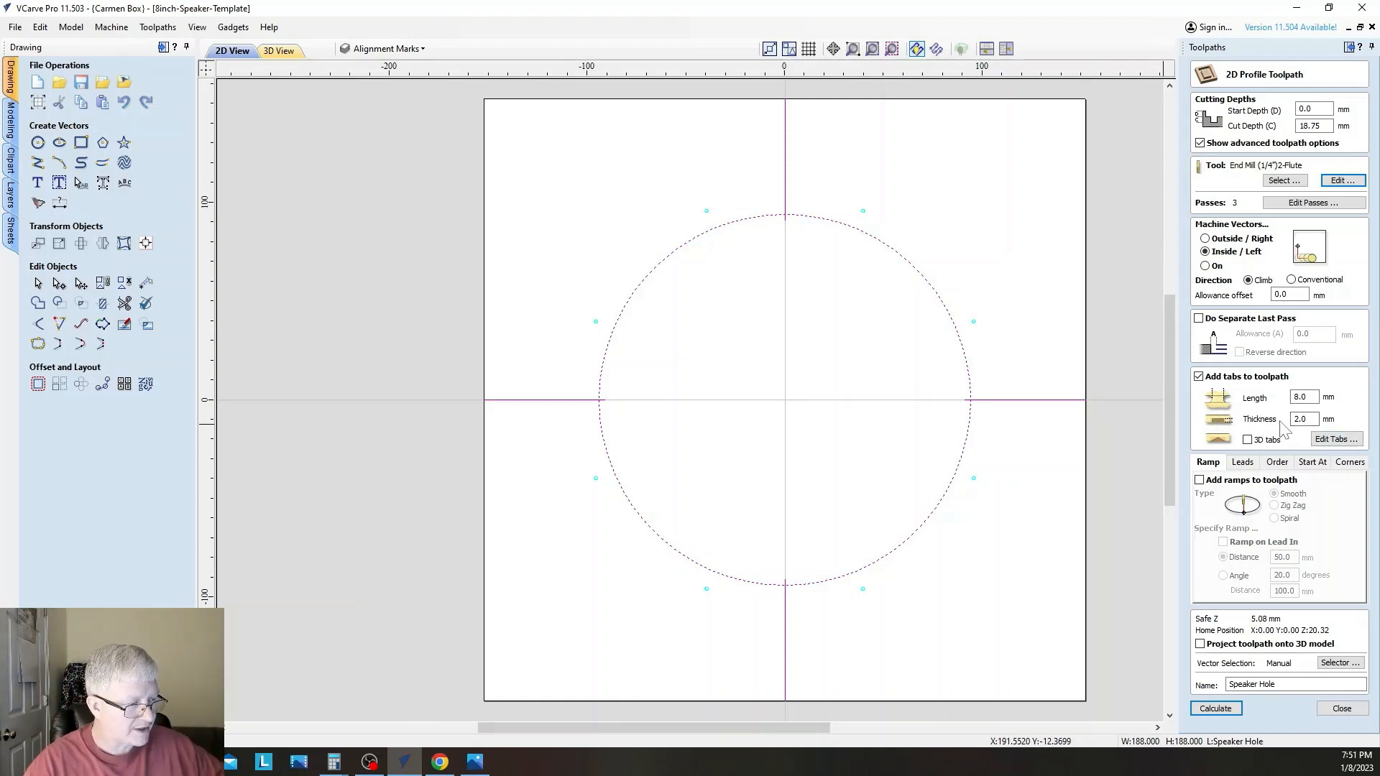
click(1199, 378)
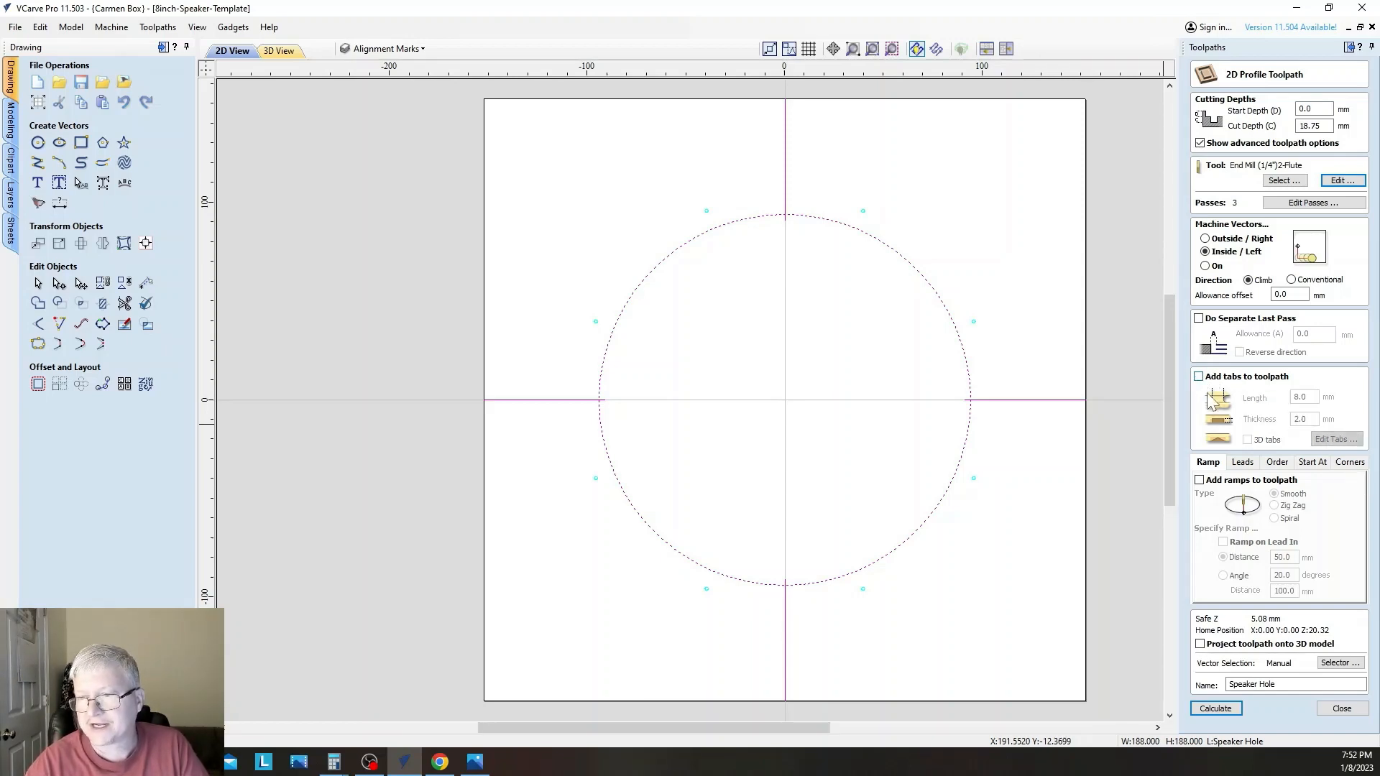
click(1215, 709)
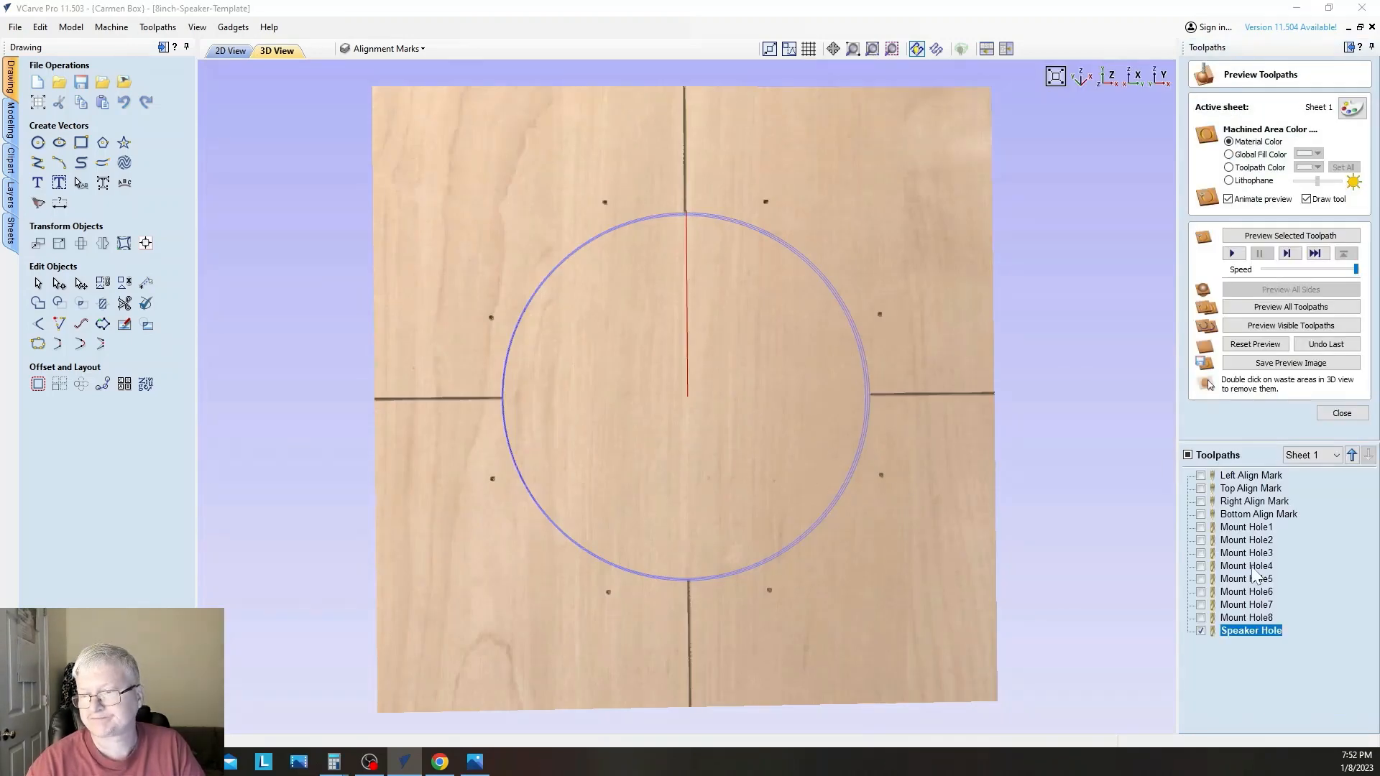
scroll(968, 265, up, 2)
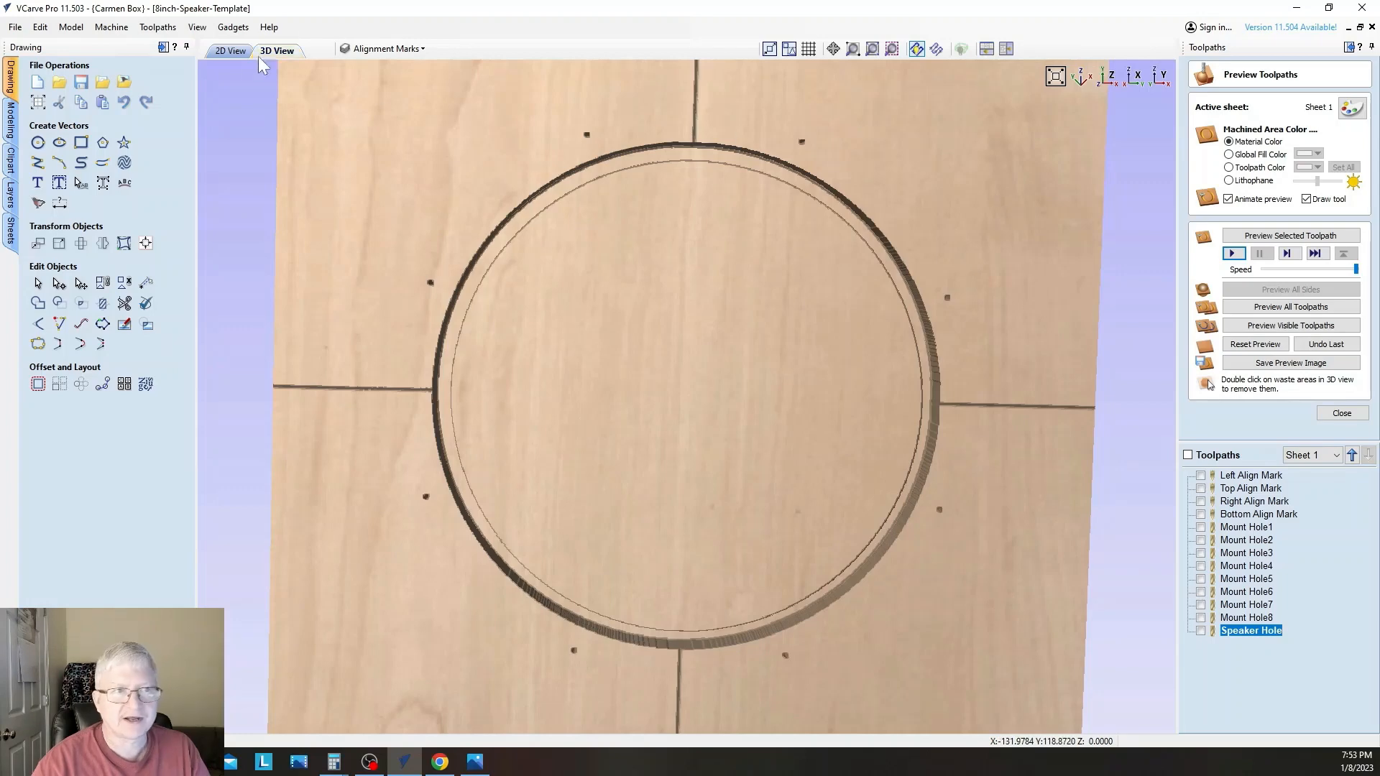
Return to the 2D view, close the toolpath preview and make the Left, Top, Right and Bottom Align Mark toolpaths visible
key(F2)
click(1035, 338)
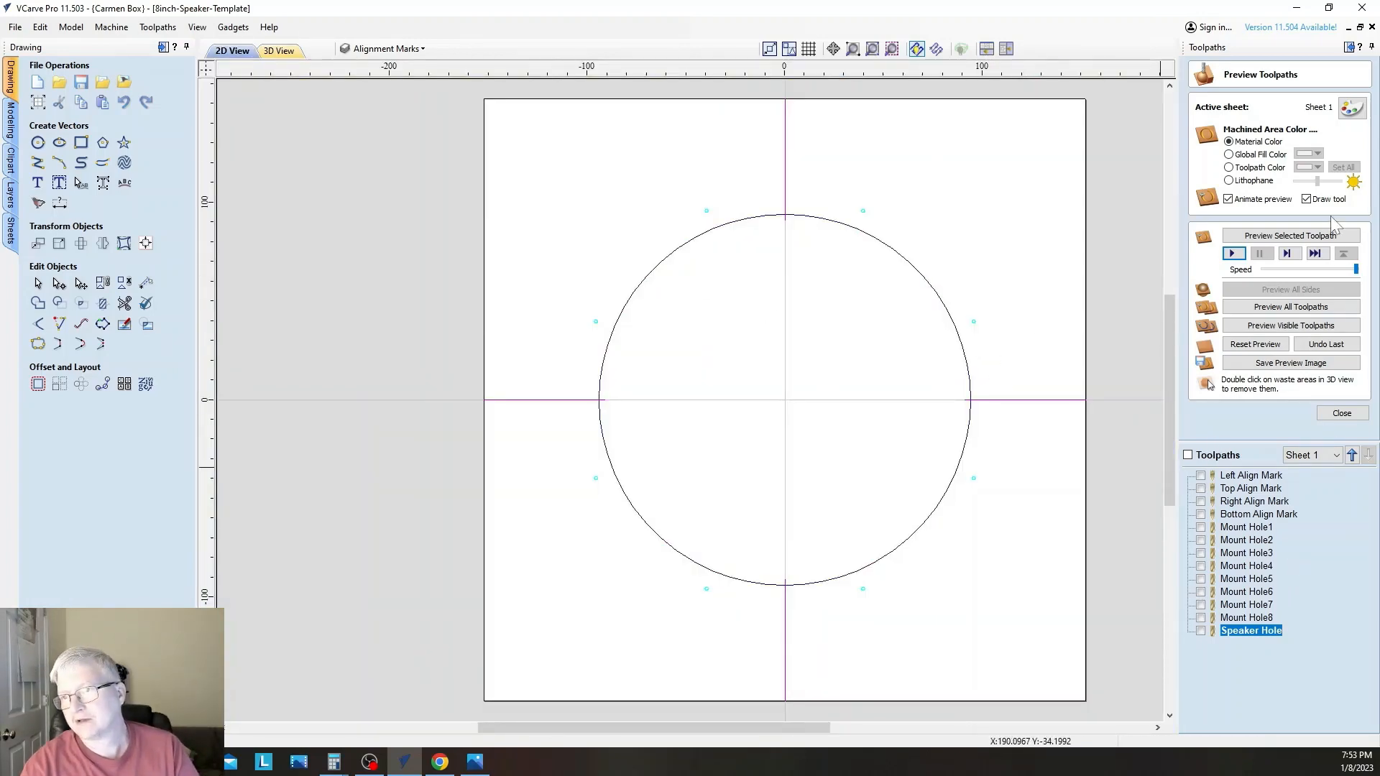
click(1341, 414)
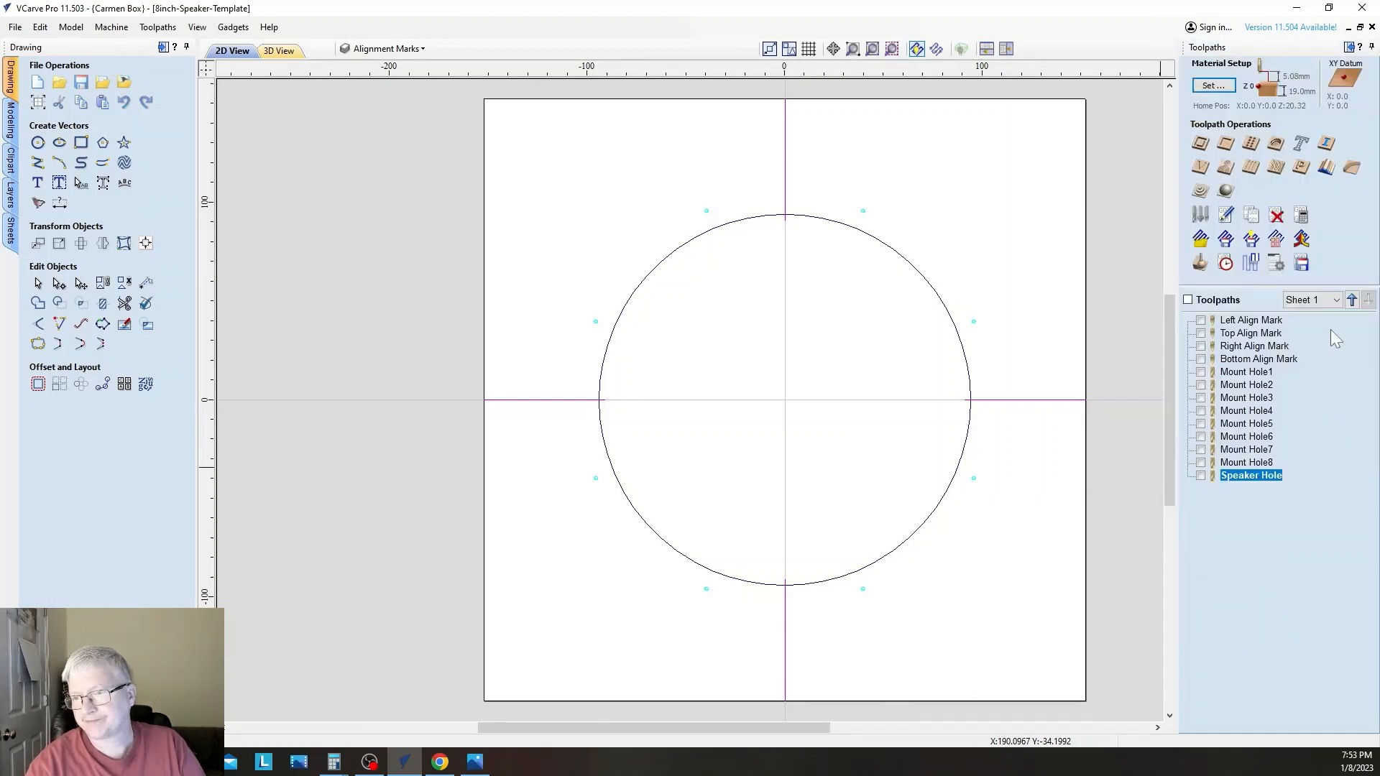
click(1201, 320)
click(1202, 333)
click(1202, 347)
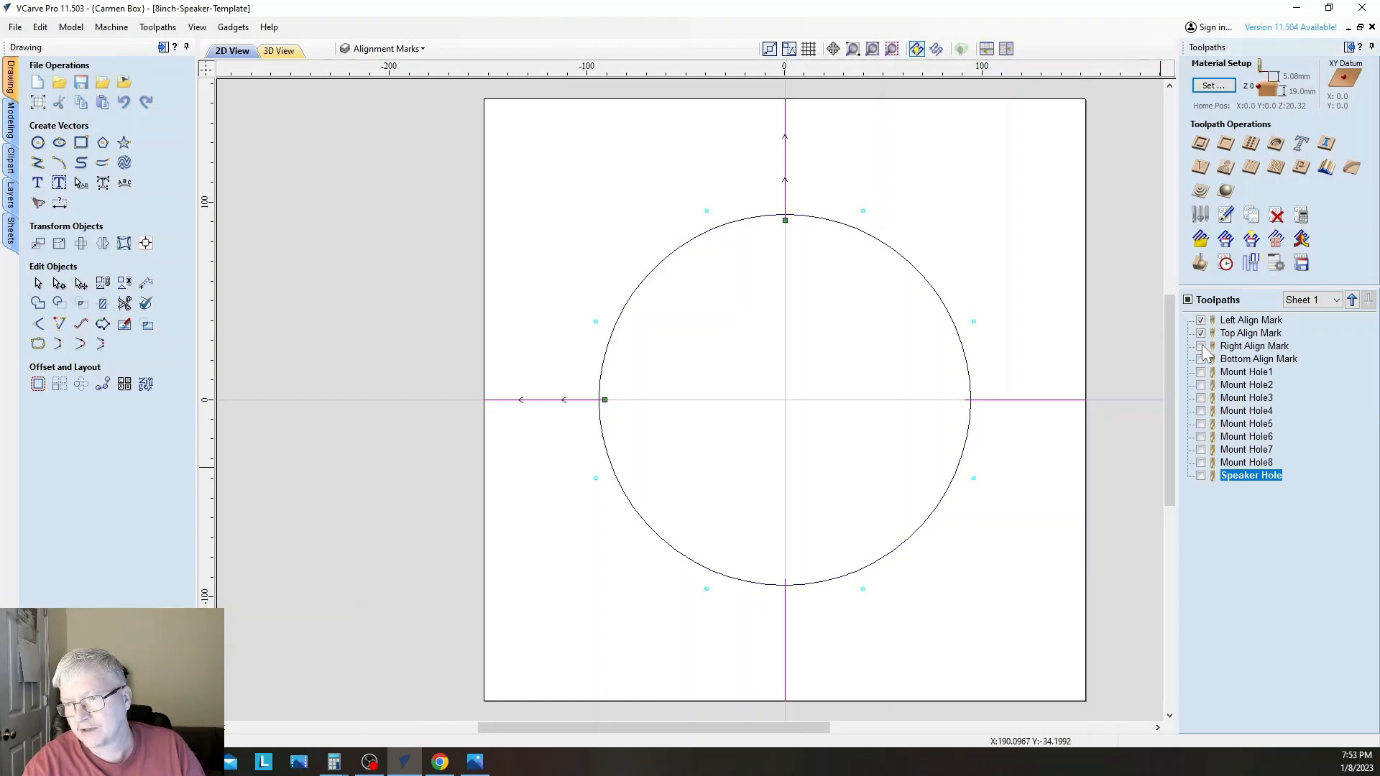
click(1201, 359)
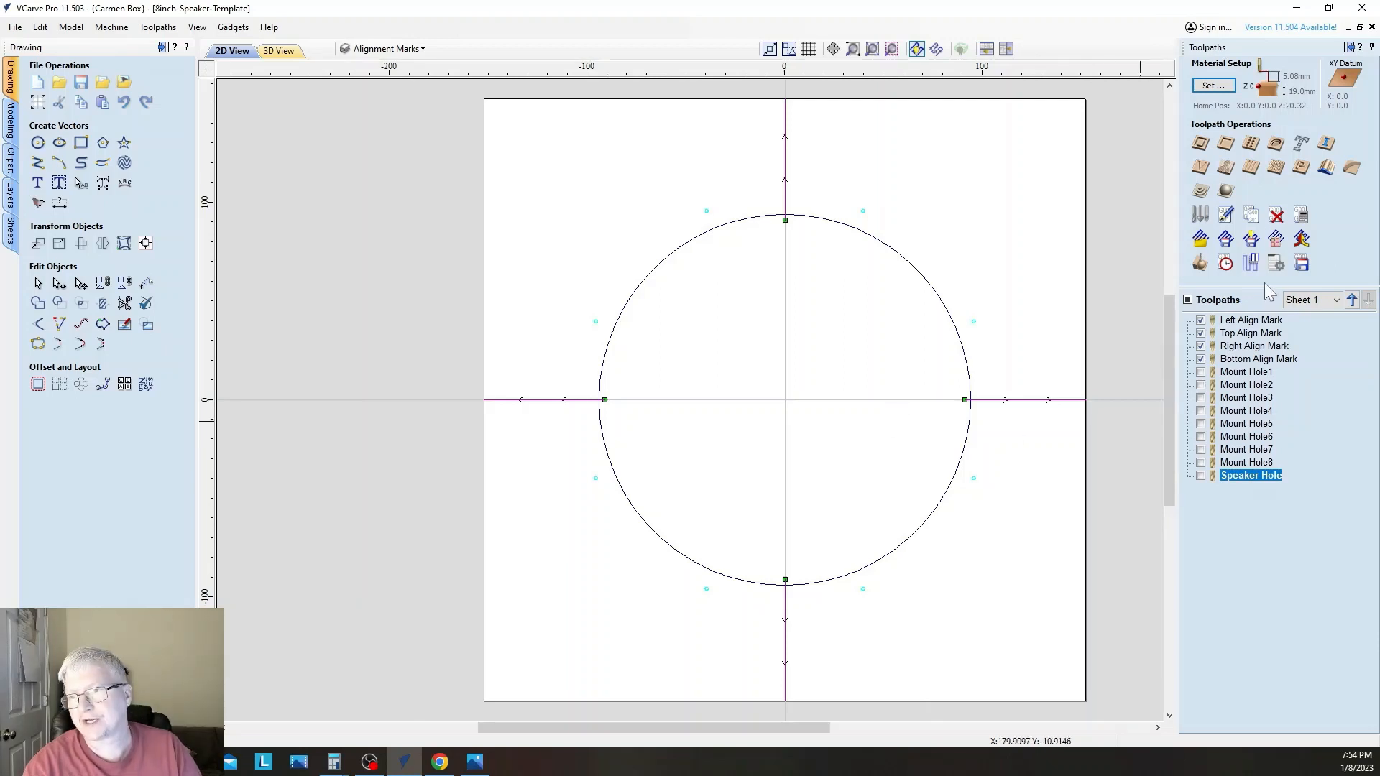
Start saving the visible alignment mark toolpaths to one file and name it "Speaker Align Marks.ngc"
click(1303, 266)
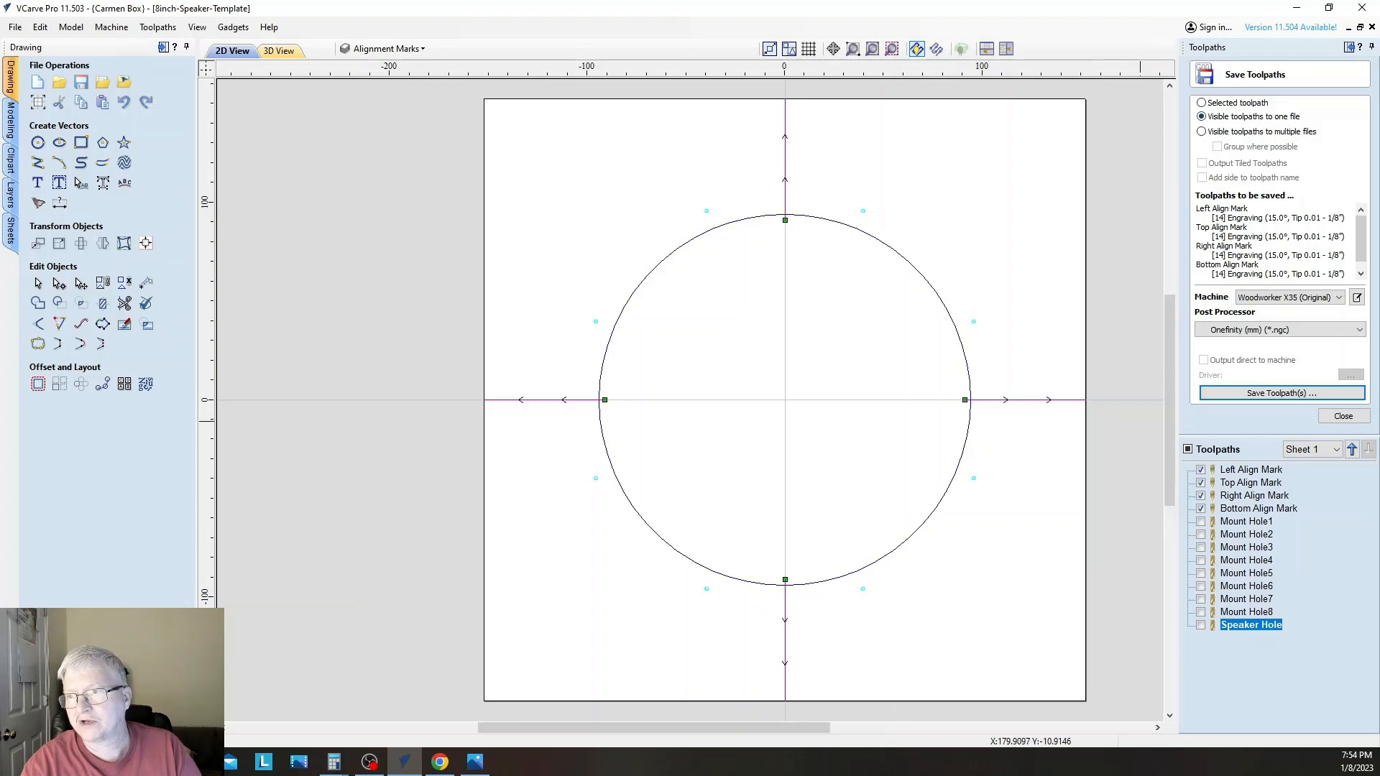
mouse_move(1360, 236)
mouse_down()
mouse_move(1367, 257)
mouse_move(1372, 238)
mouse_up()
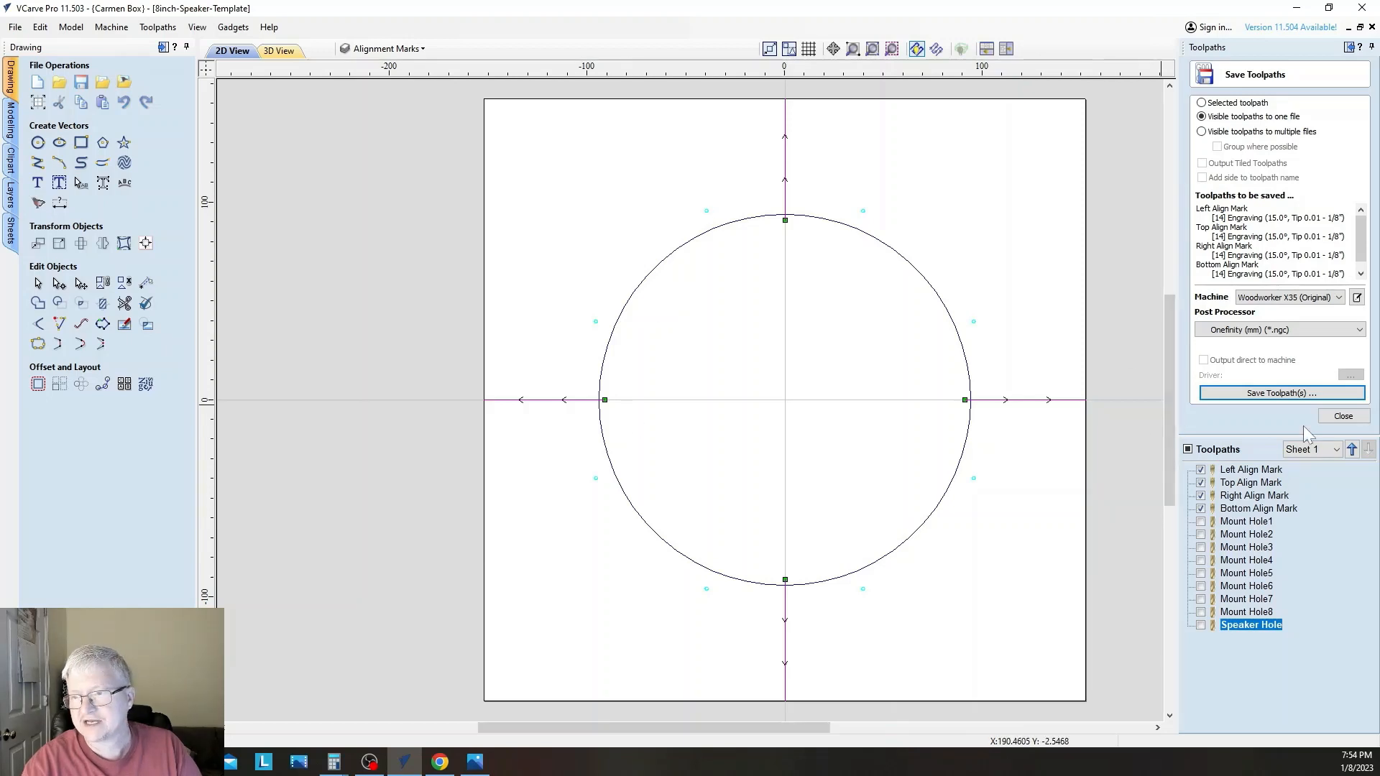
click(1284, 394)
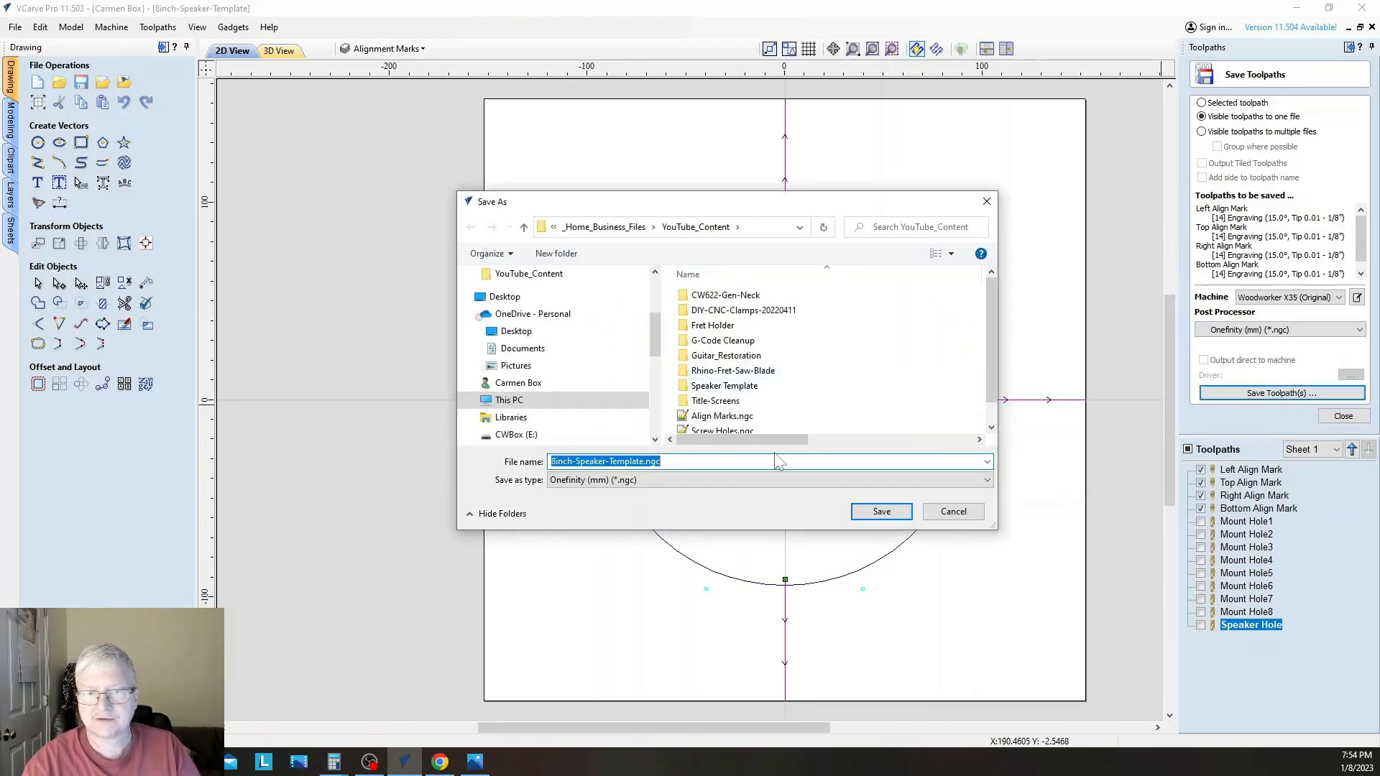
click(641, 462)
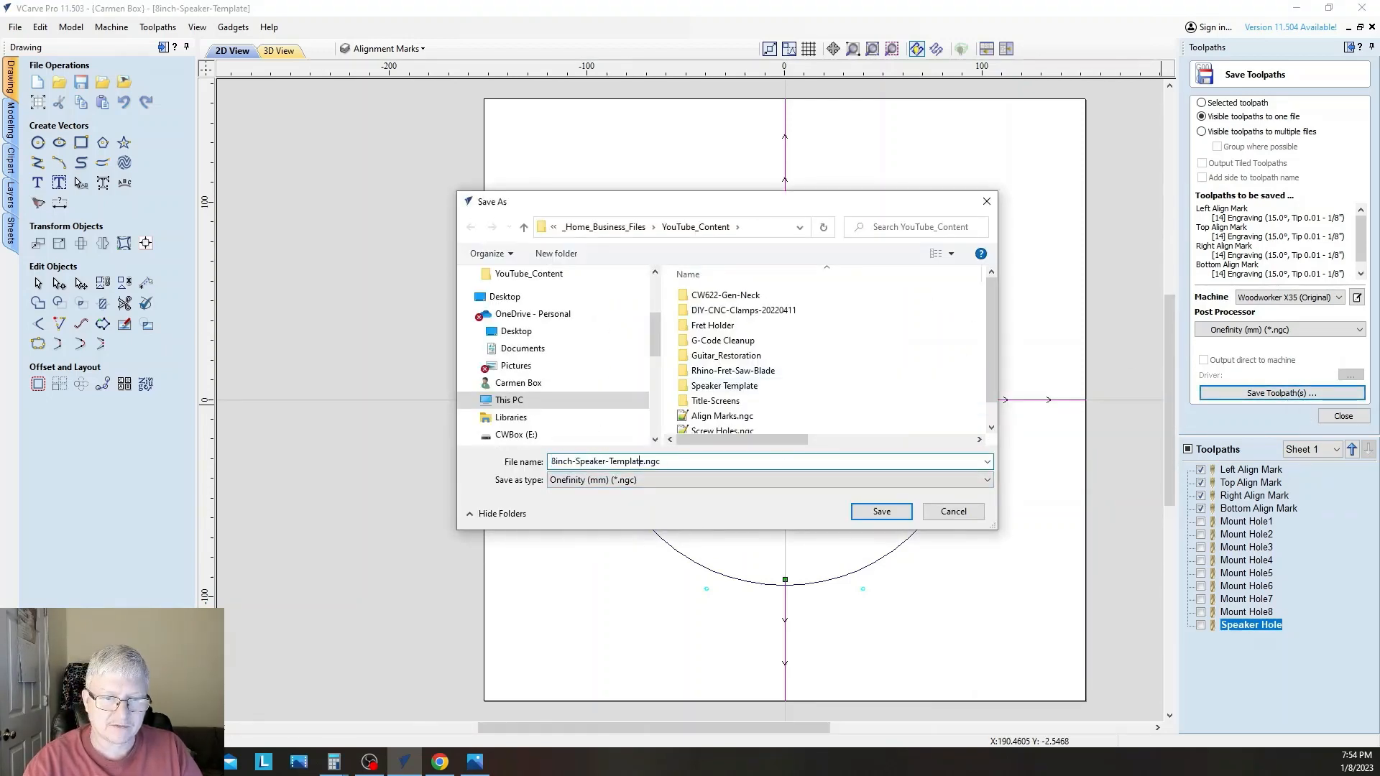
drag(641, 462, 551, 461)
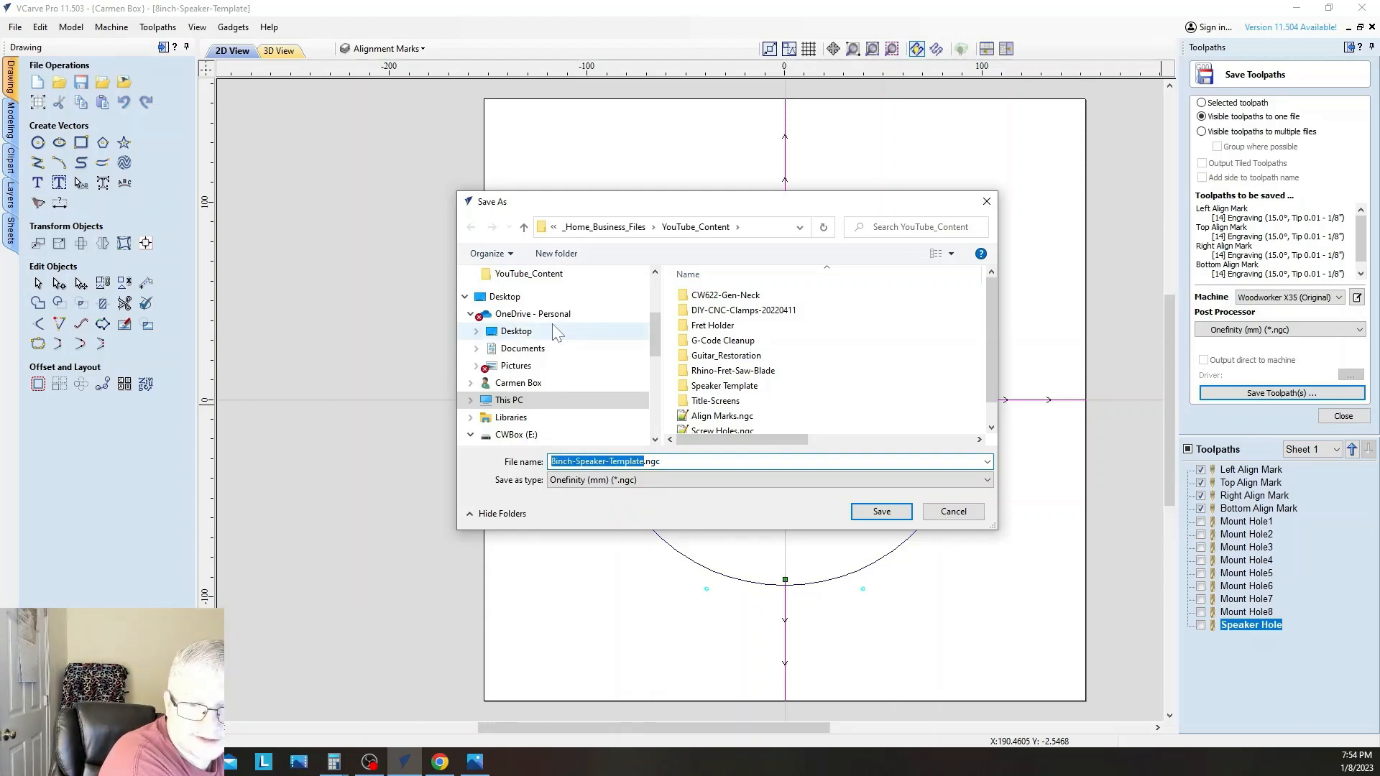
text(Sp)
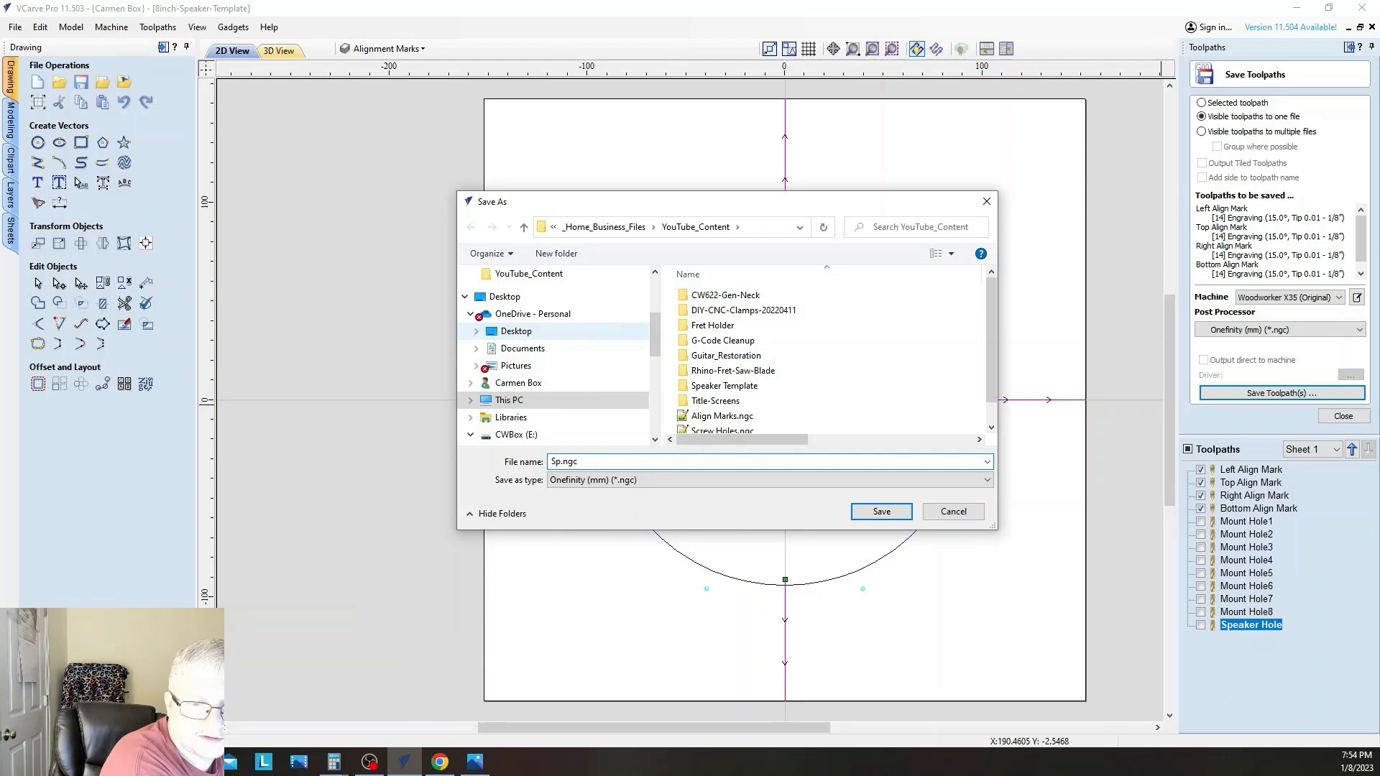
text(eaker)
text( Align Ho)
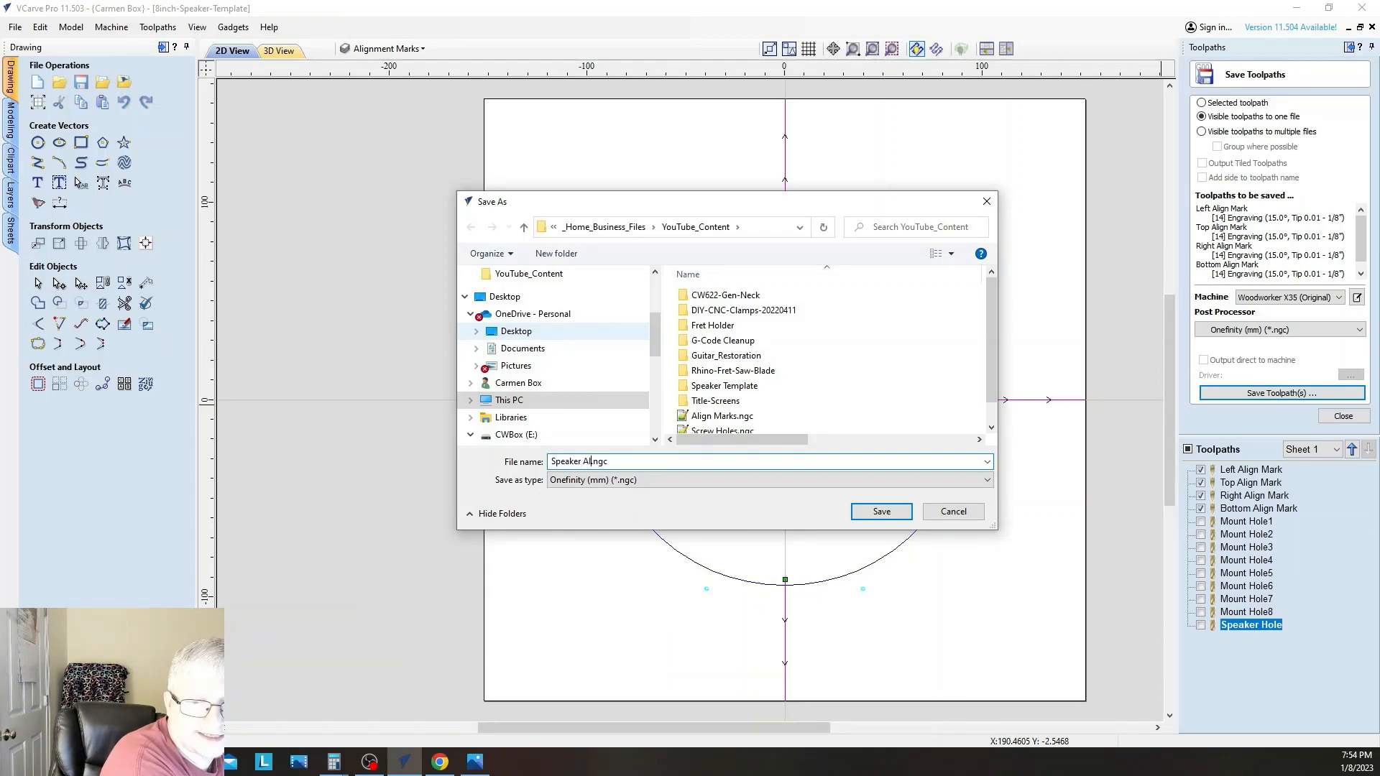
key(BackSpace)
key(BackSpace)
key(BackSpace)
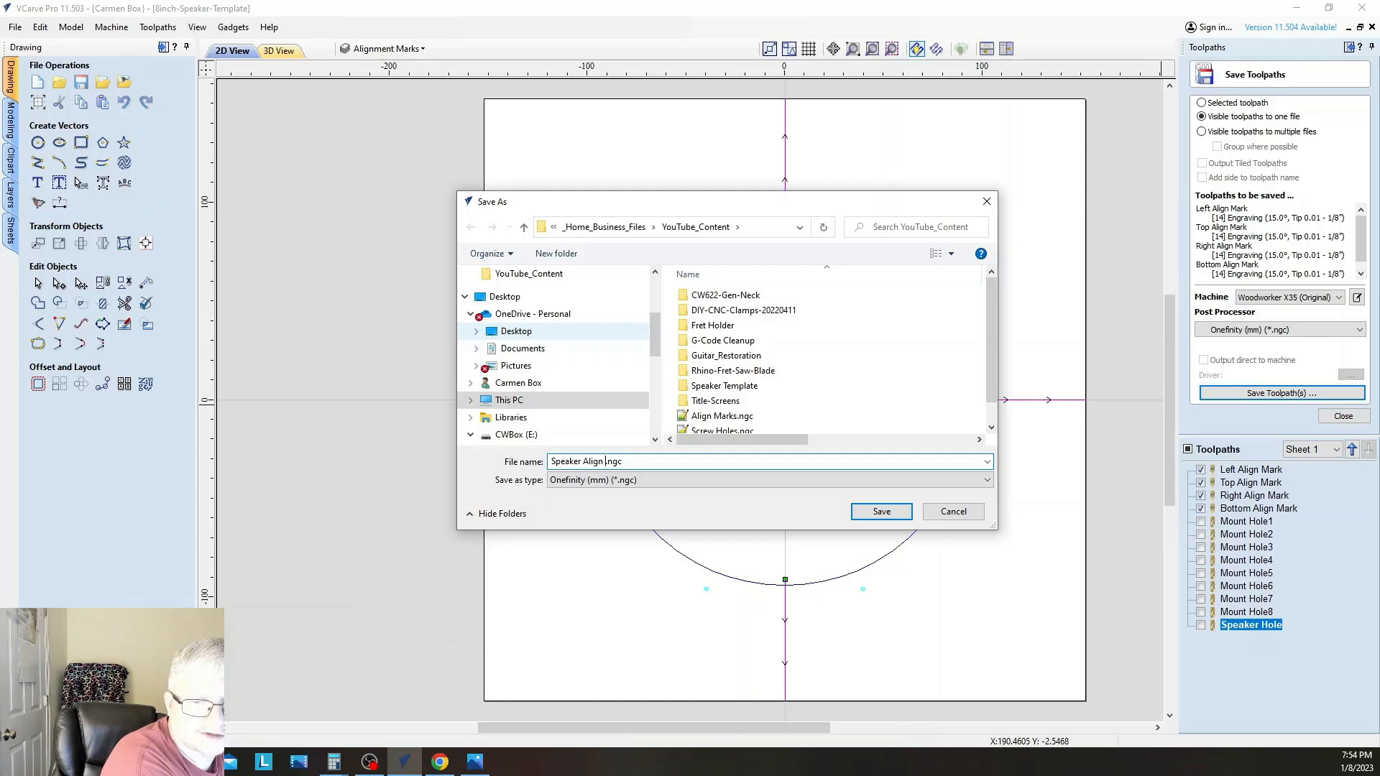
text(Marks)
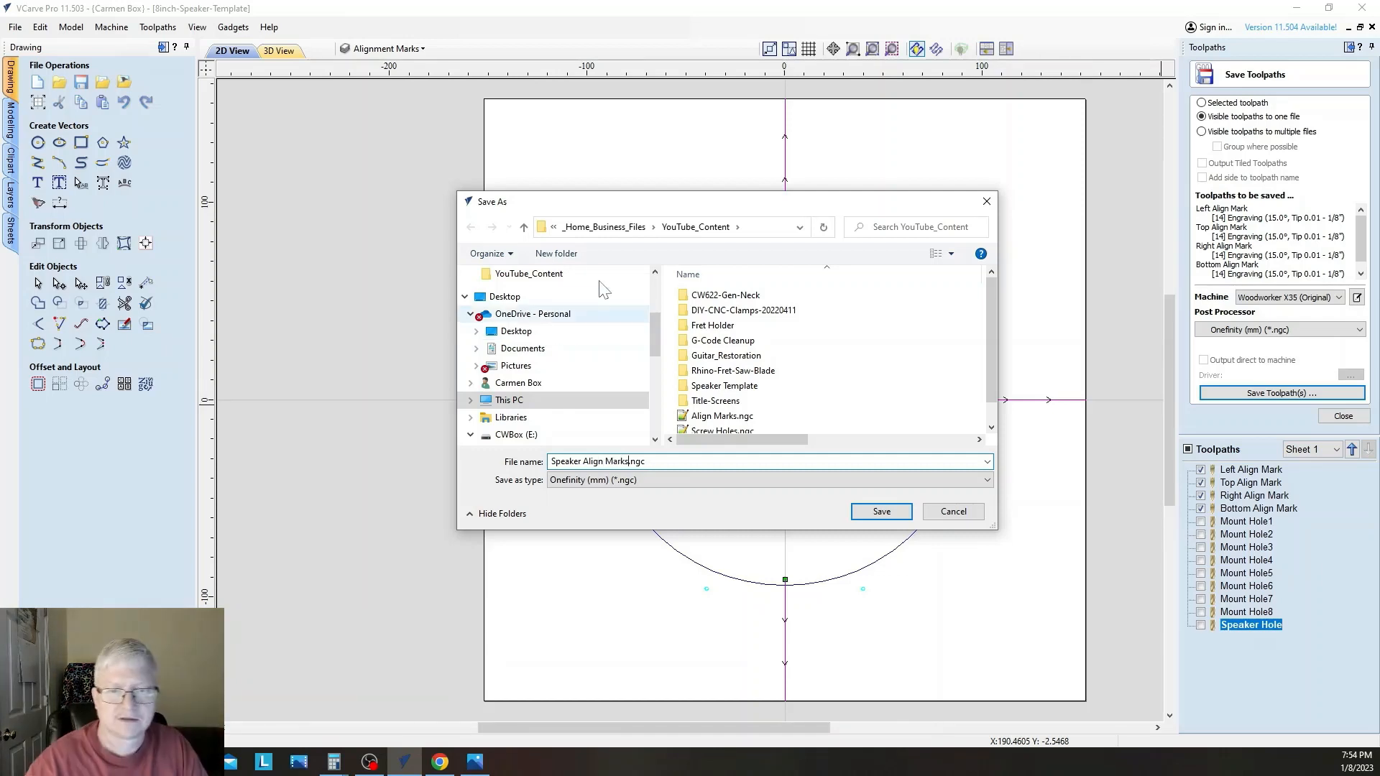
Create a new folder with the default name inside Speaker Template and save the alignment marks file in it
click(705, 386)
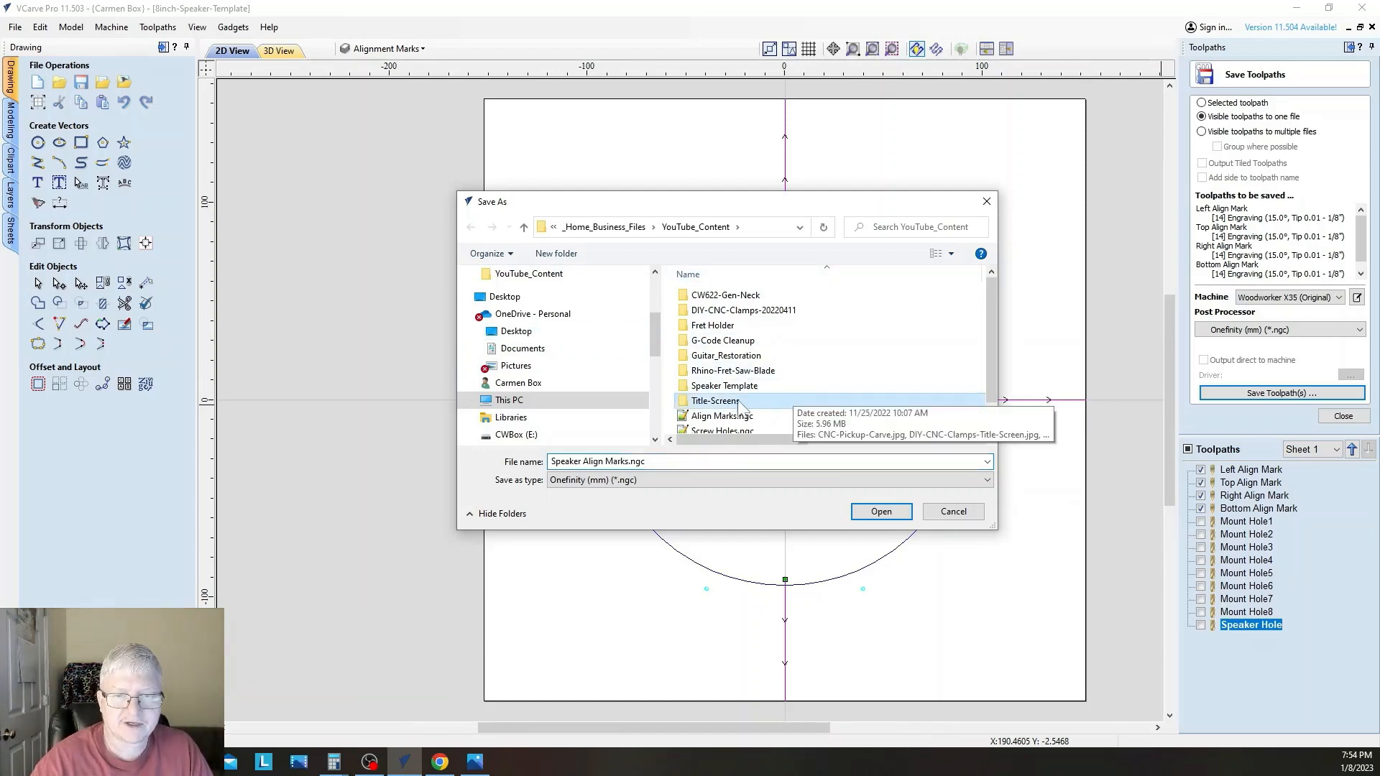
double_click(701, 389)
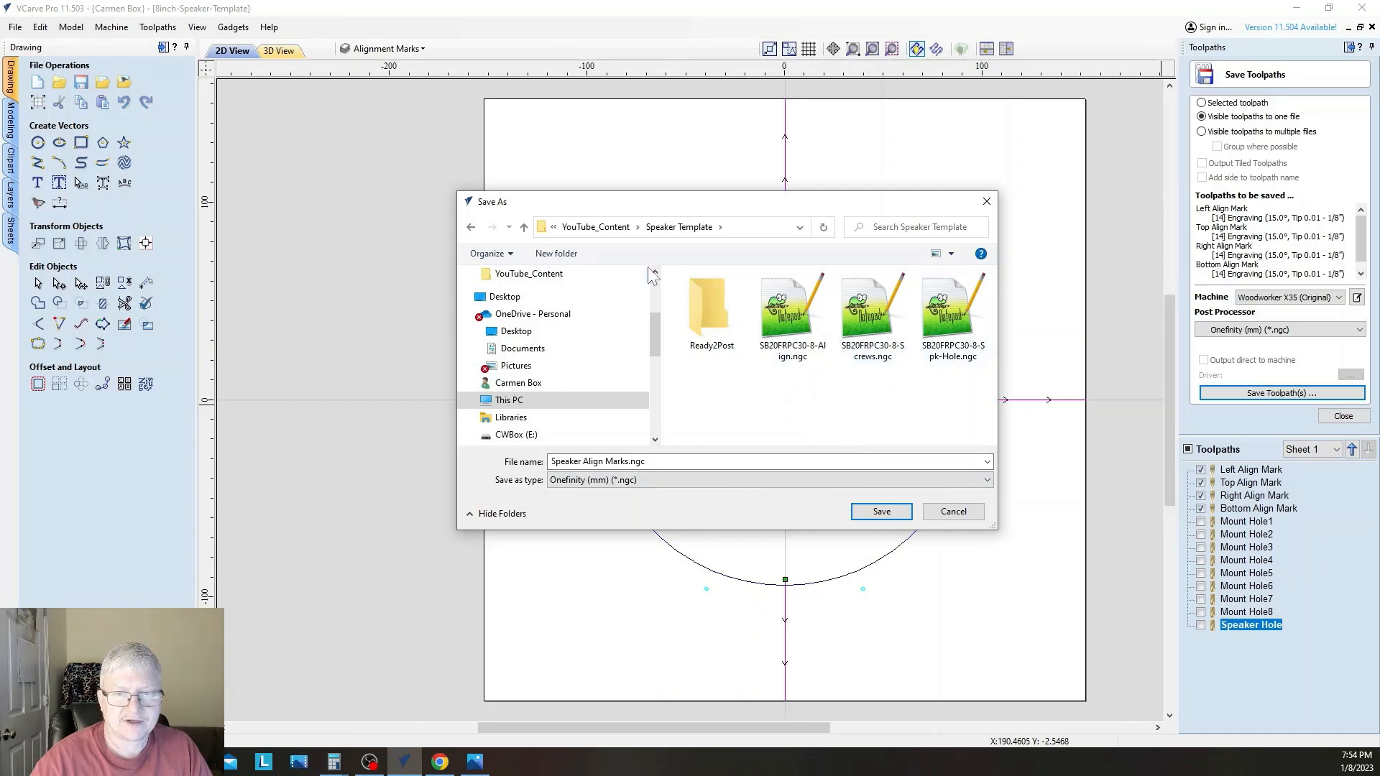
click(557, 253)
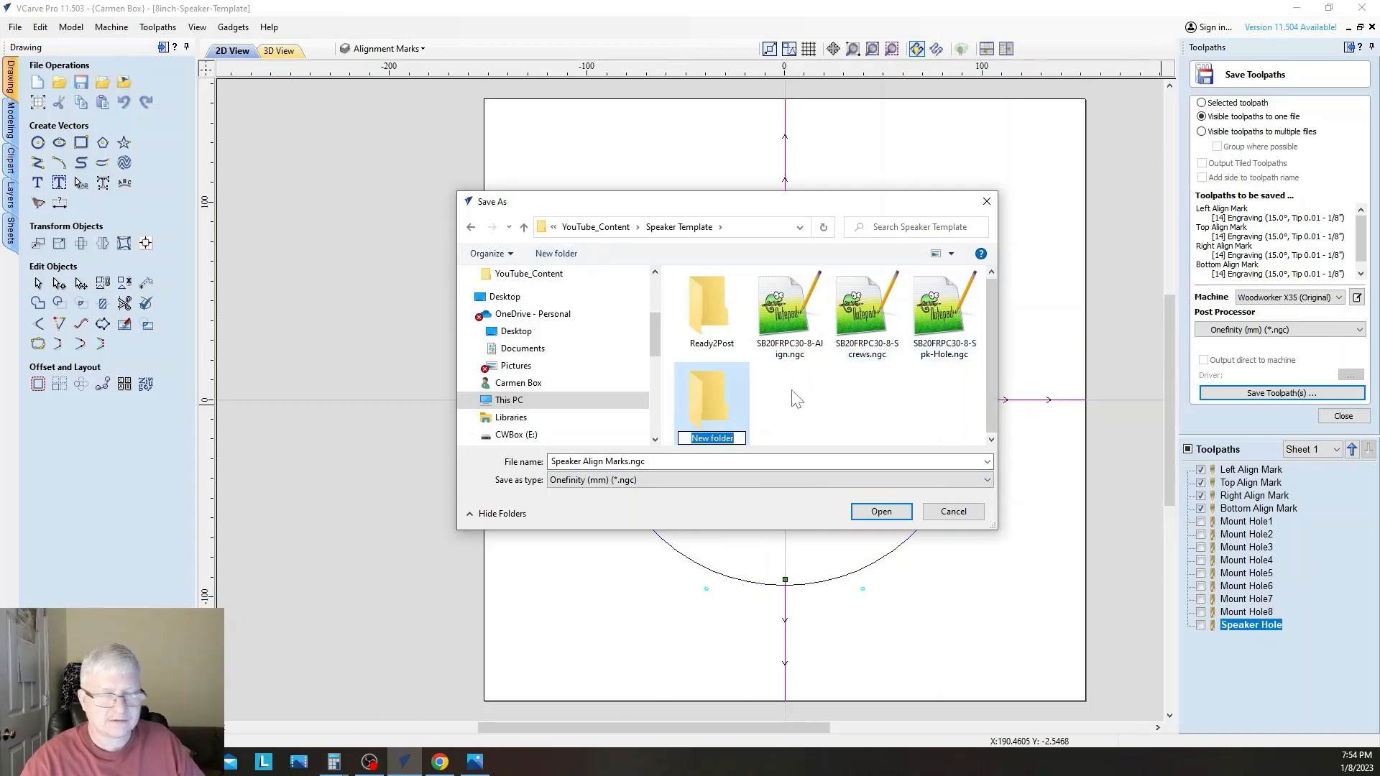
click(713, 408)
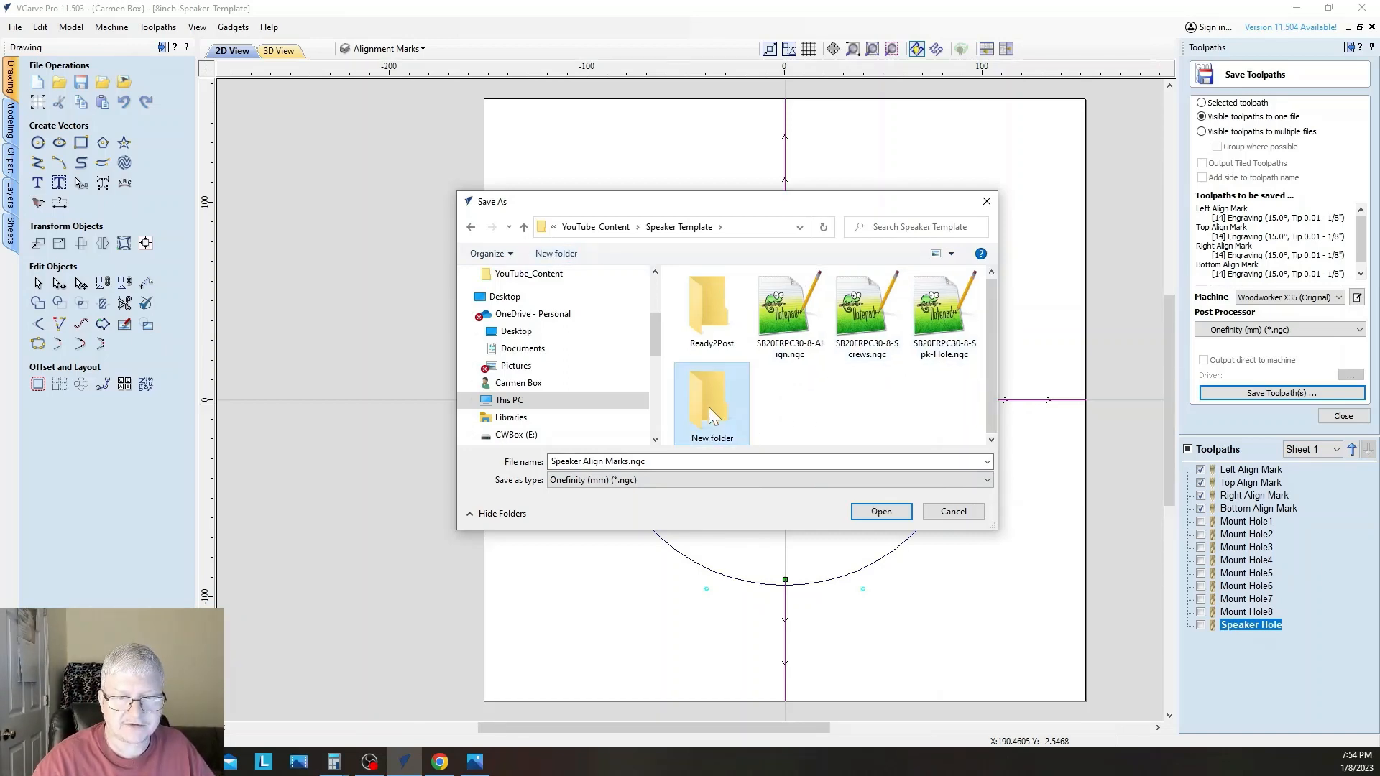
double_click(708, 406)
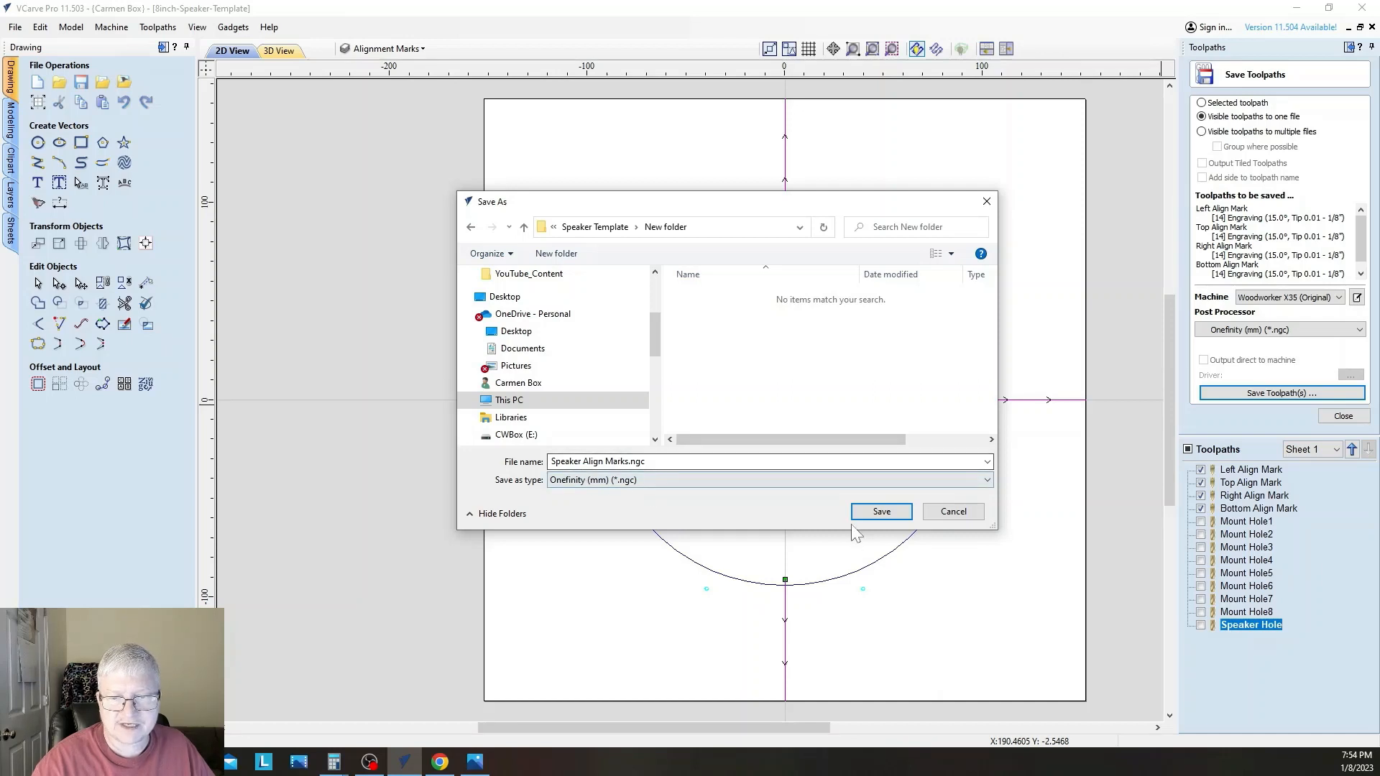
click(883, 514)
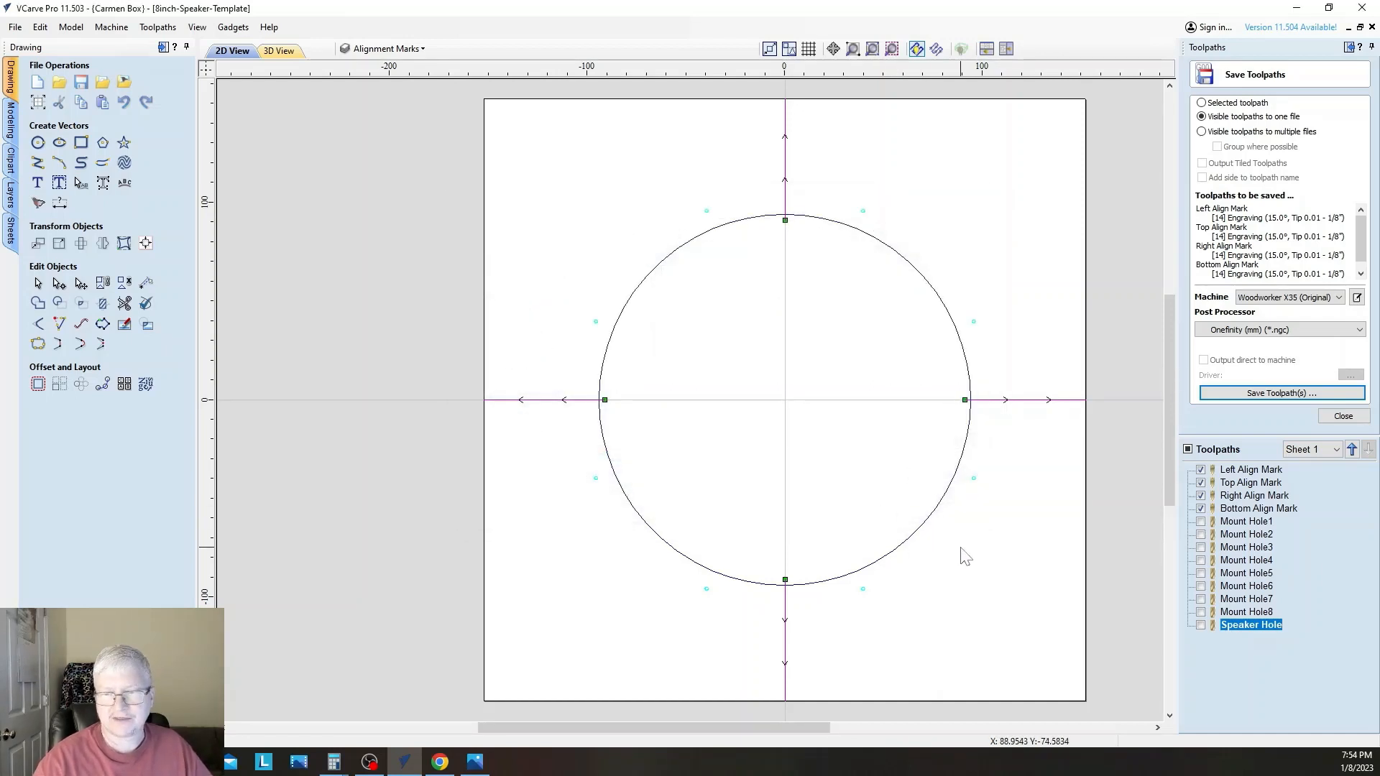
Hide the four alignment mark toolpaths and make Mount Hole1 through Mount Hole8 visible, reviewing the list of toolpaths to save
click(1200, 508)
click(1200, 495)
click(1200, 482)
click(1200, 469)
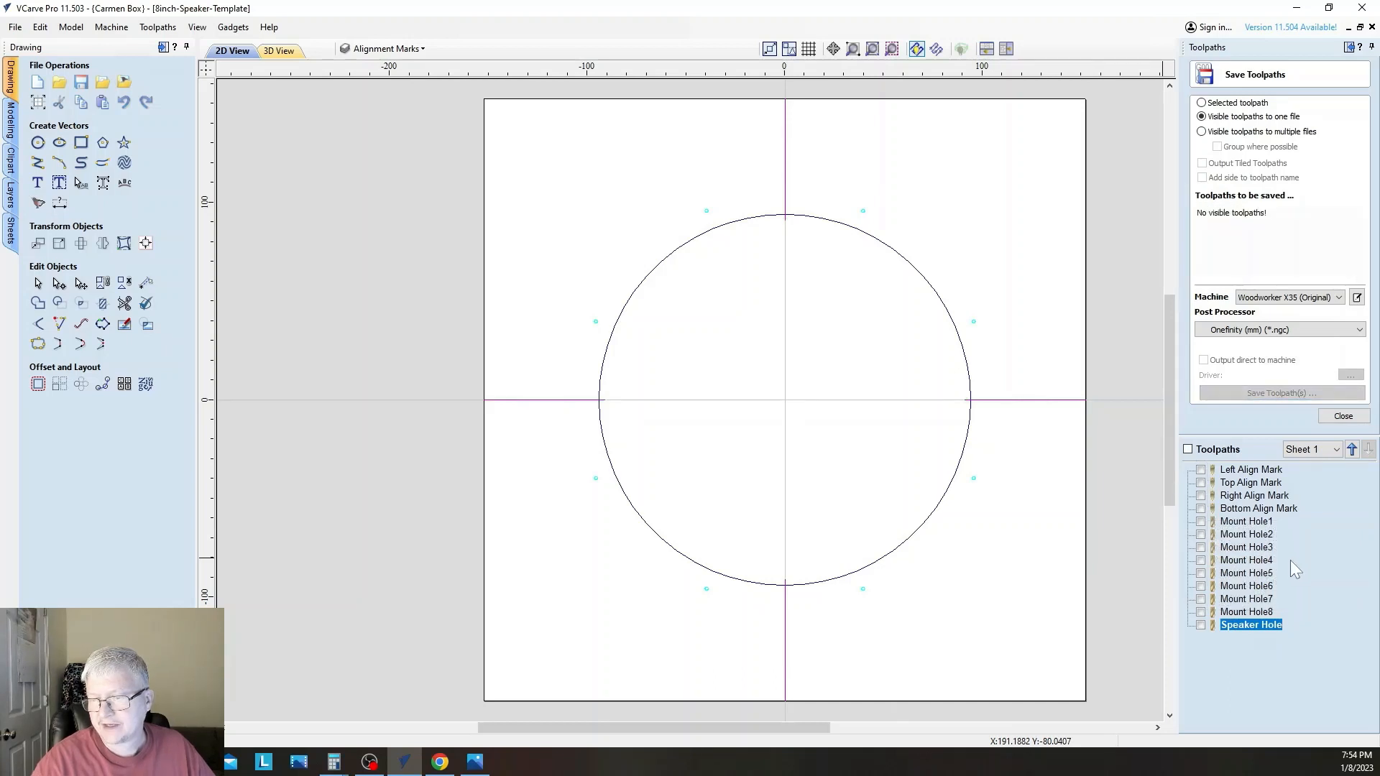
click(1201, 521)
click(1201, 534)
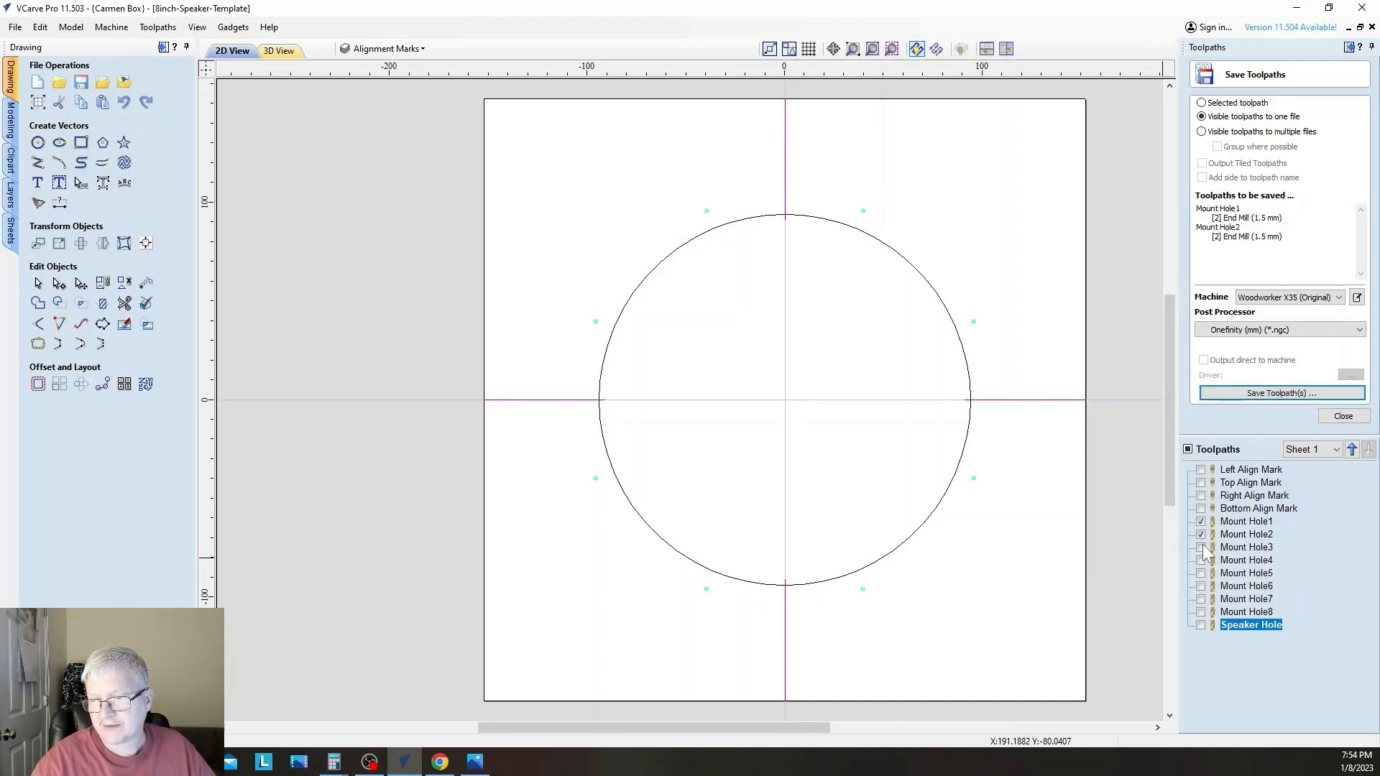
click(1200, 547)
click(1200, 560)
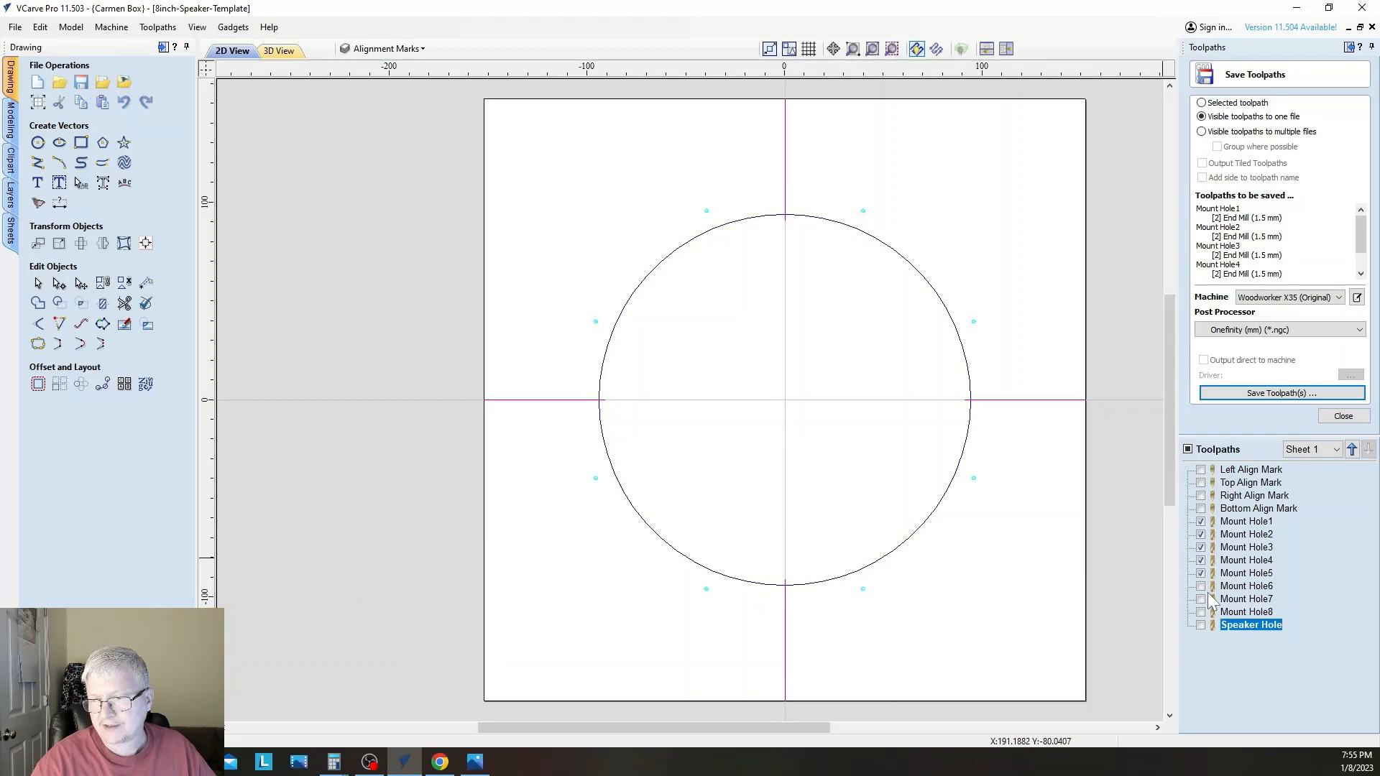
click(1200, 599)
click(1200, 611)
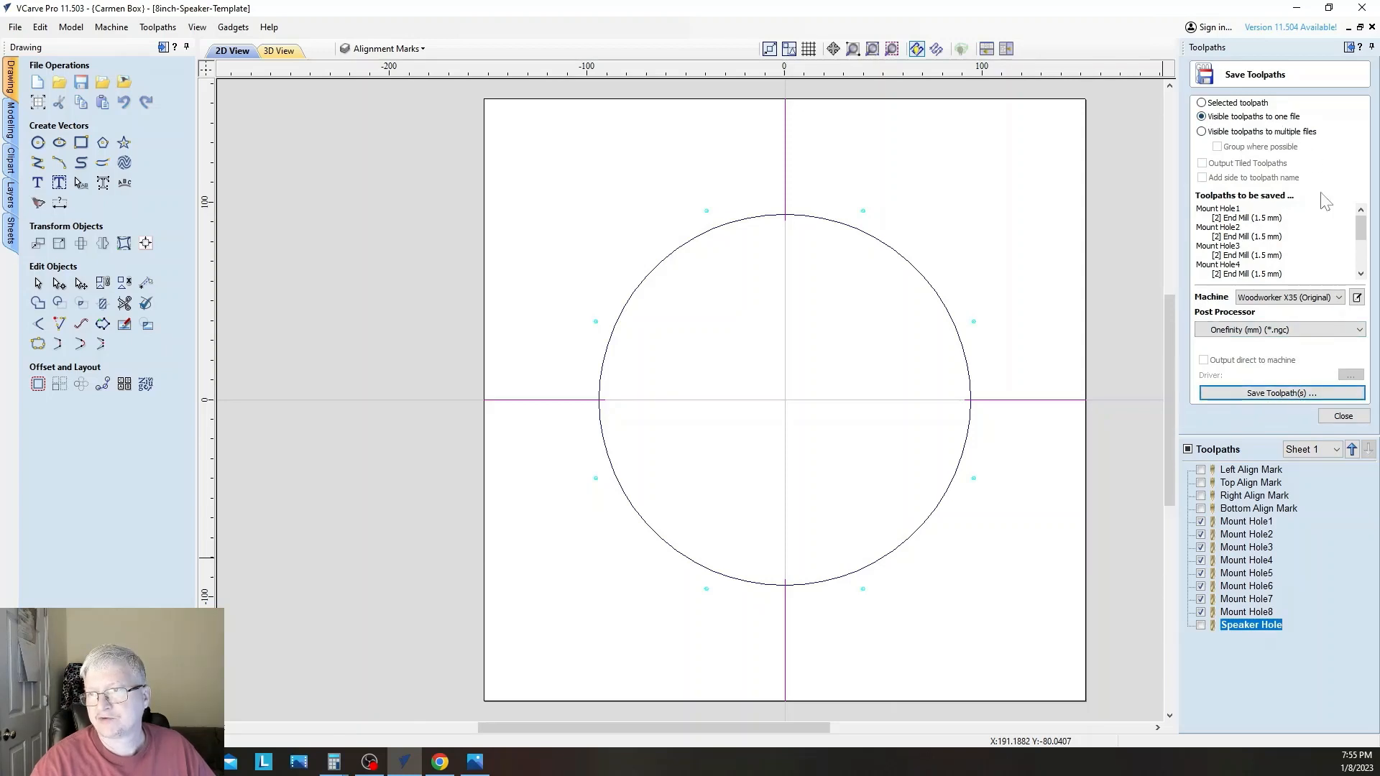
drag(1363, 237, 1365, 272)
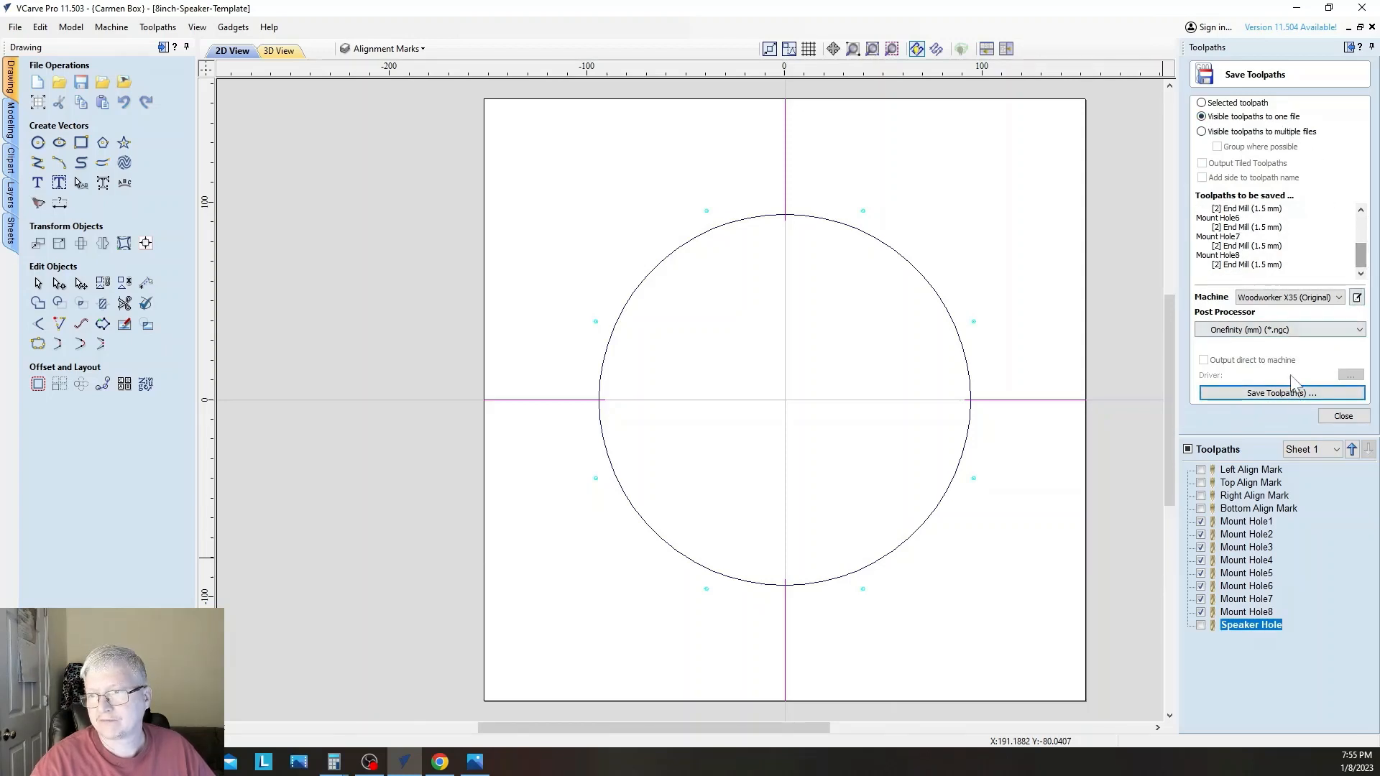
Save the visible mounting-hole toolpaths to one file named "Speaker Mount Holes.ngc" in the same new folder
click(1279, 393)
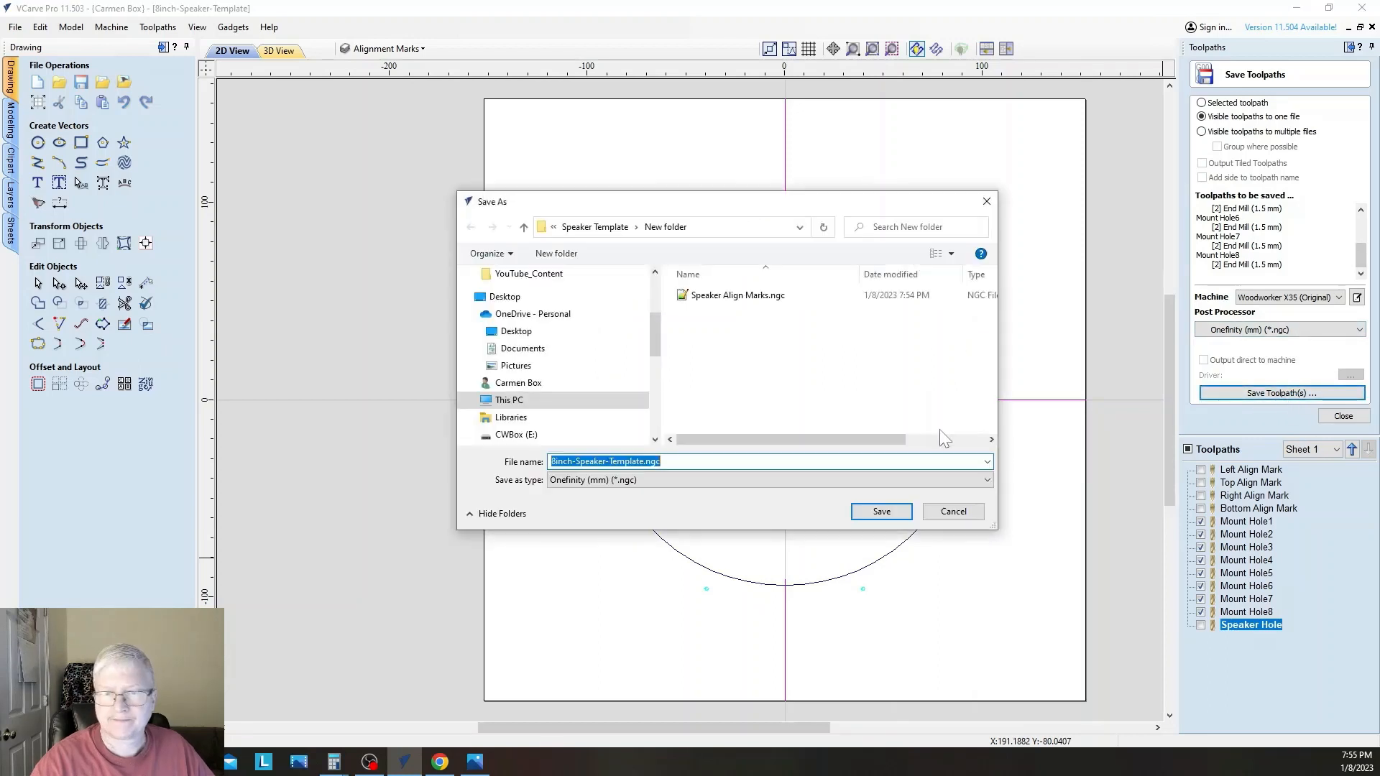
click(730, 298)
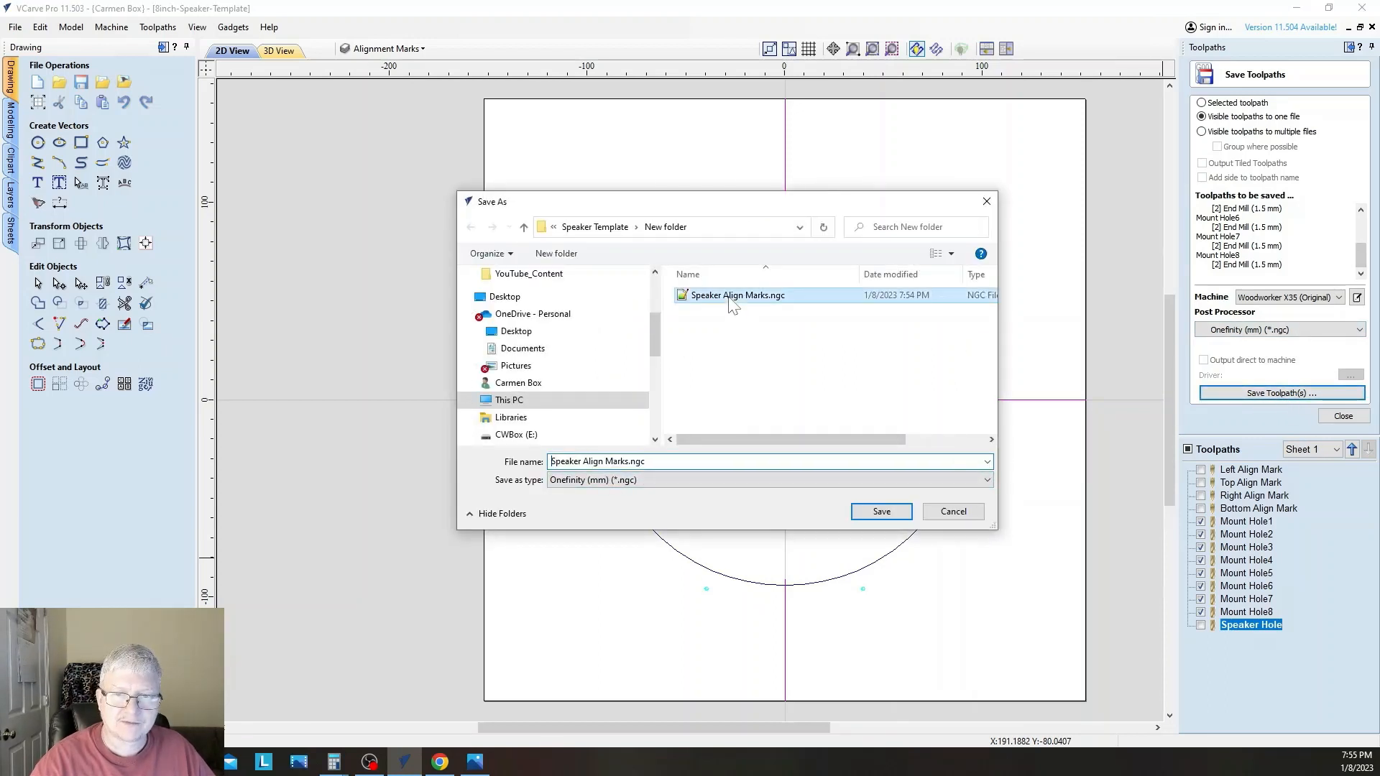
click(583, 462)
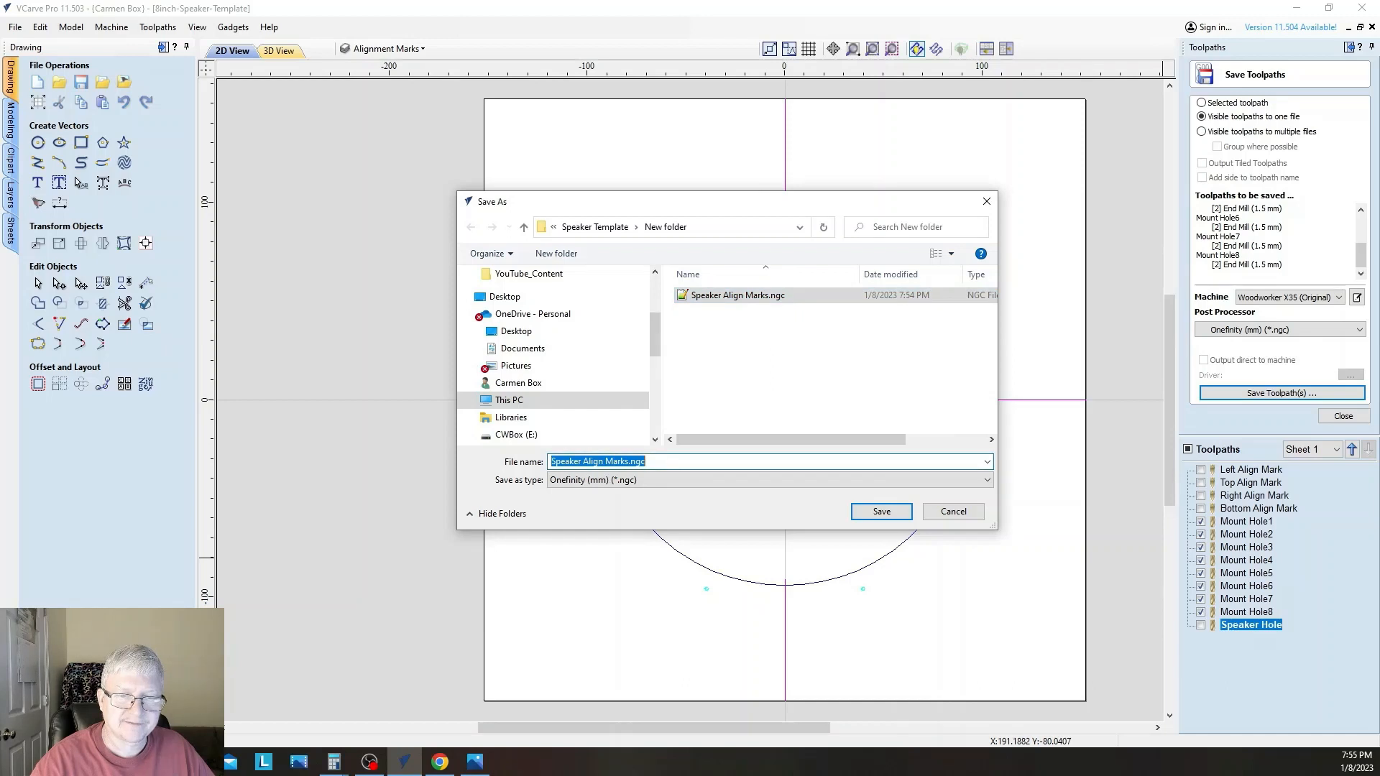
drag(583, 462, 621, 461)
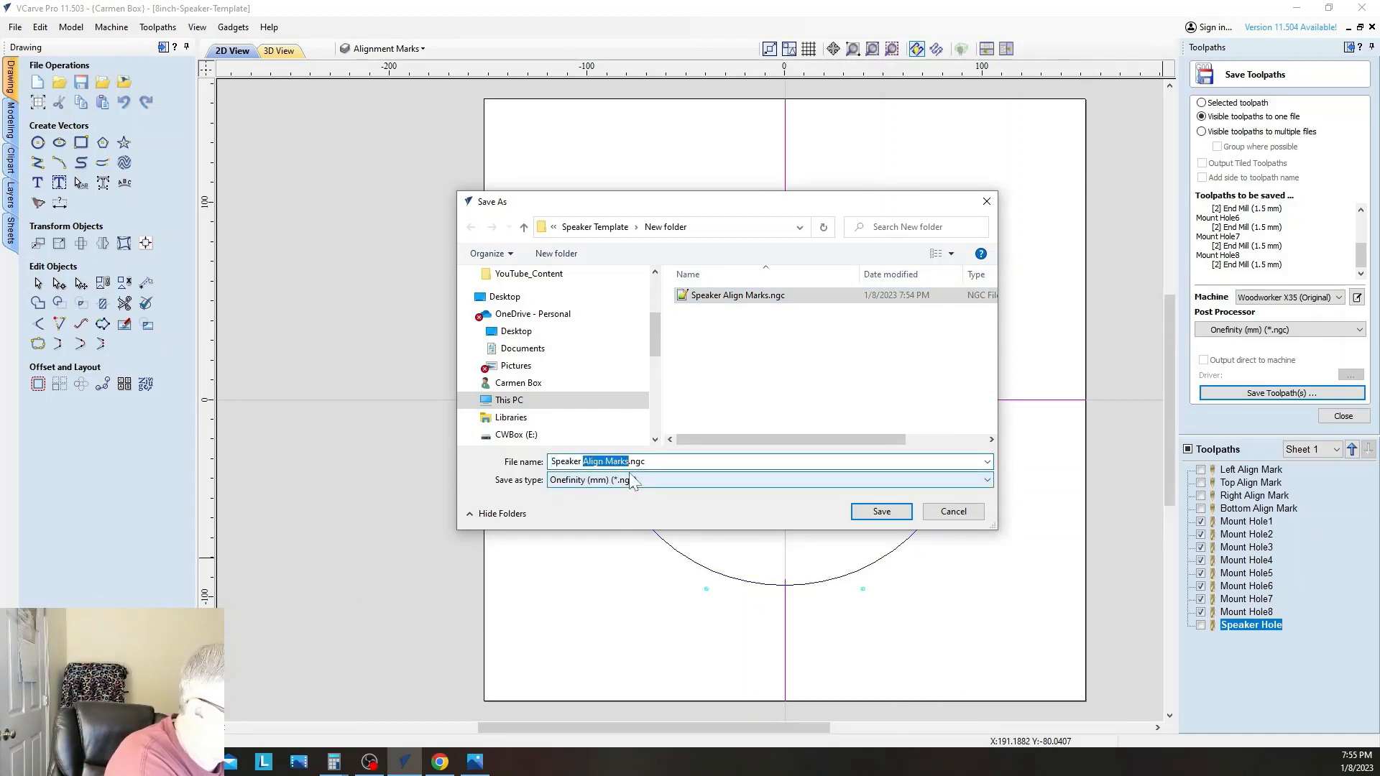
text(Mount Holes)
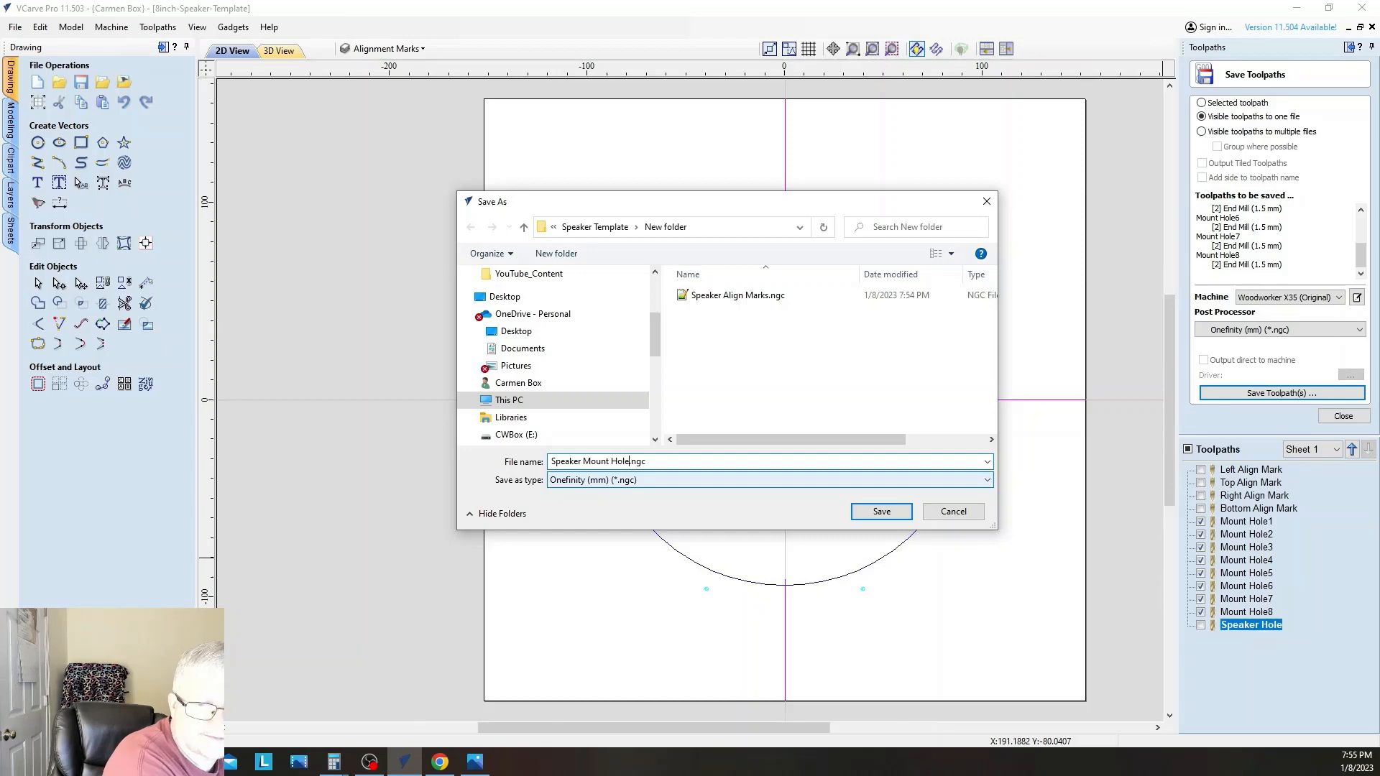
click(890, 513)
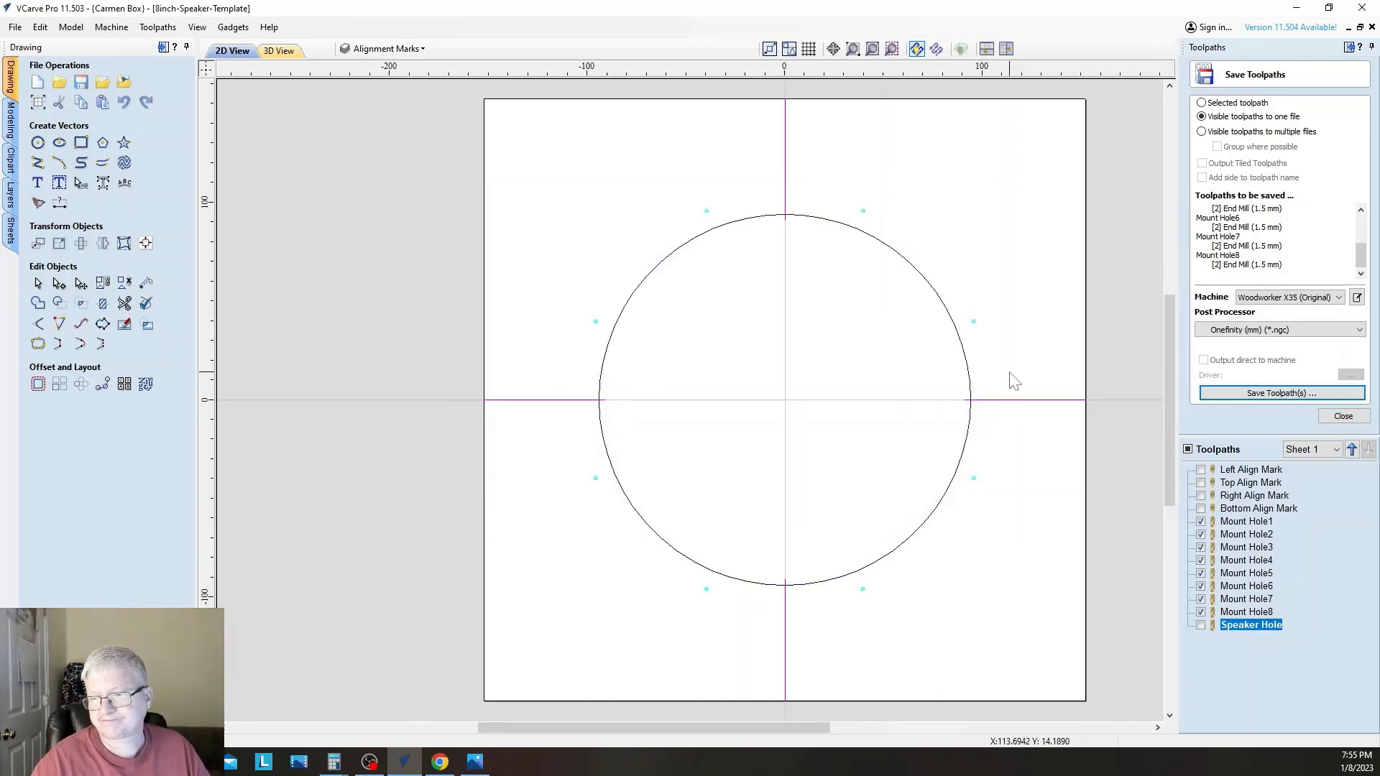
Hide all eight Mount Hole toolpaths so that none of them is included in the next file
click(1201, 521)
click(1200, 534)
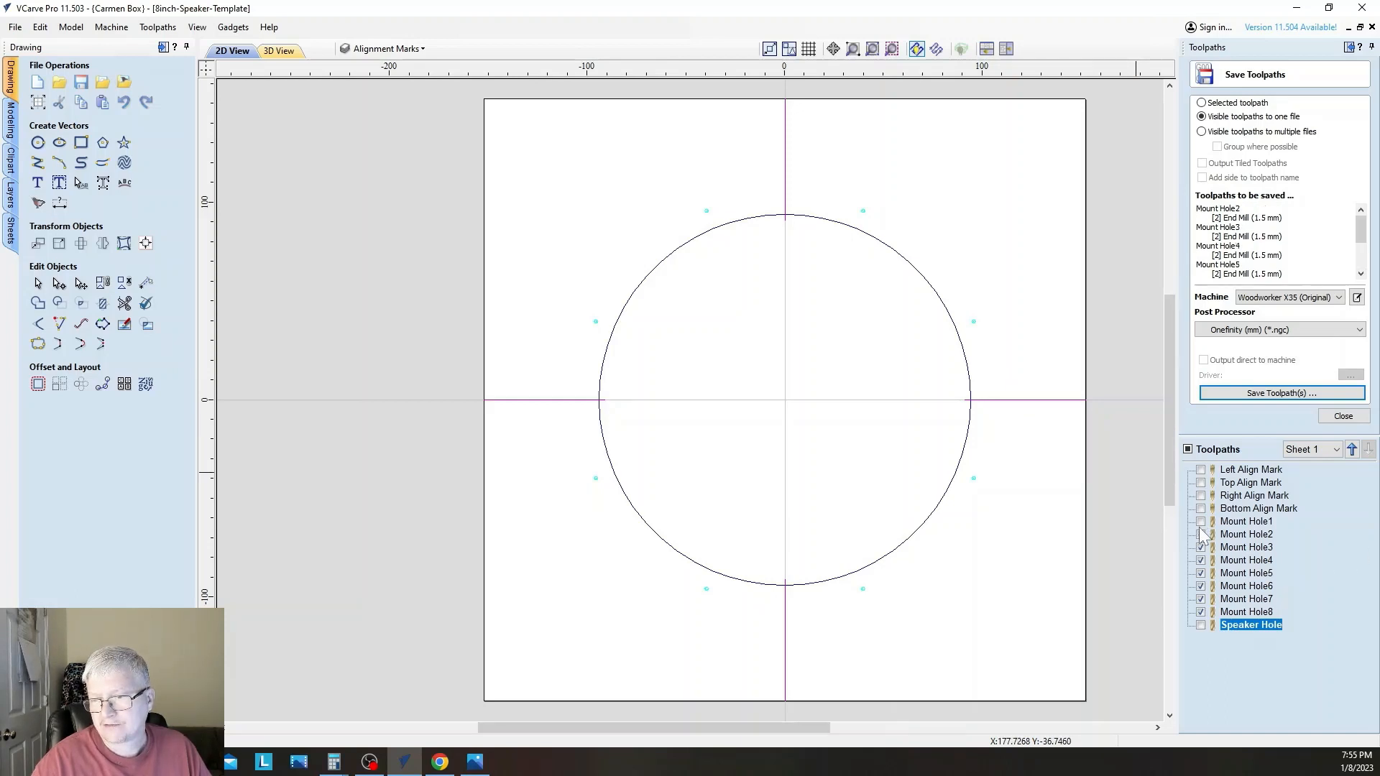
click(1200, 547)
click(1201, 560)
click(1200, 573)
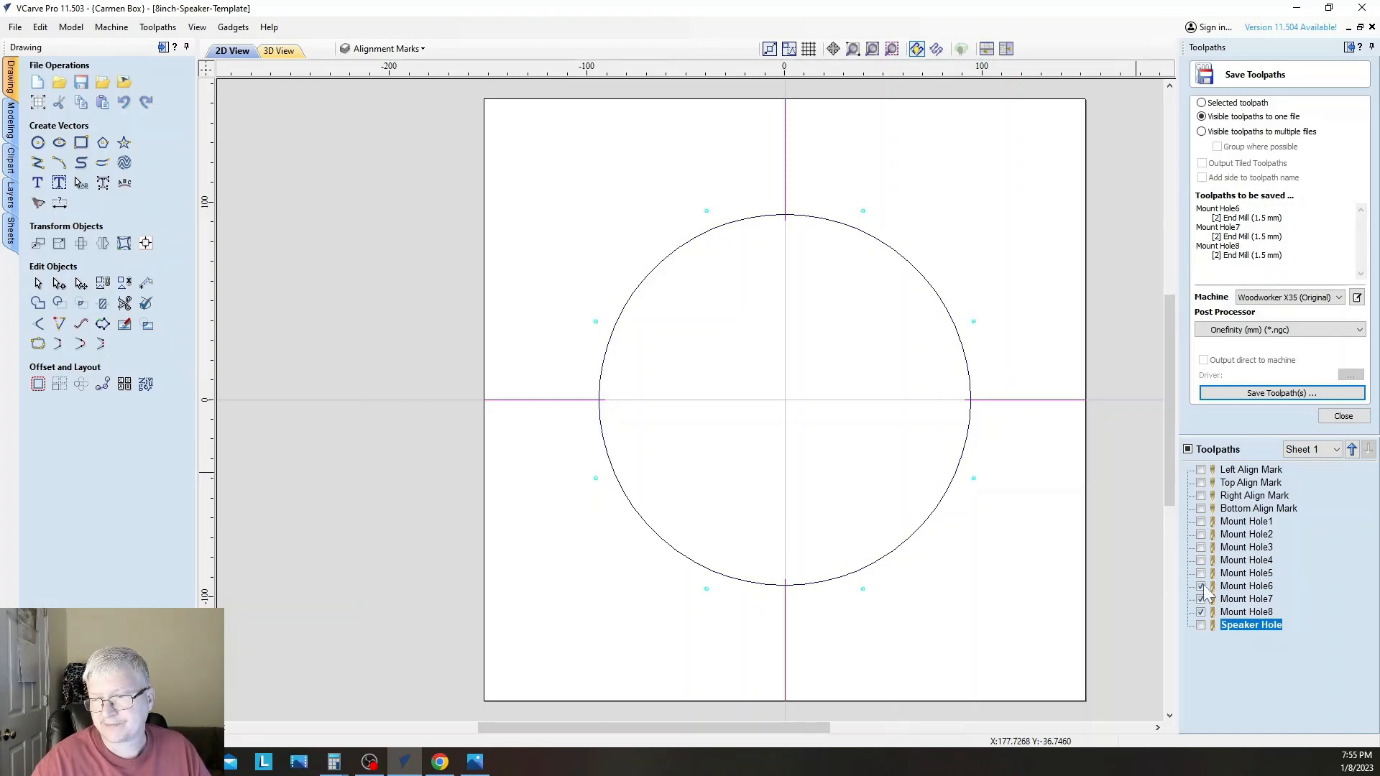
click(1200, 586)
click(1200, 599)
click(1200, 612)
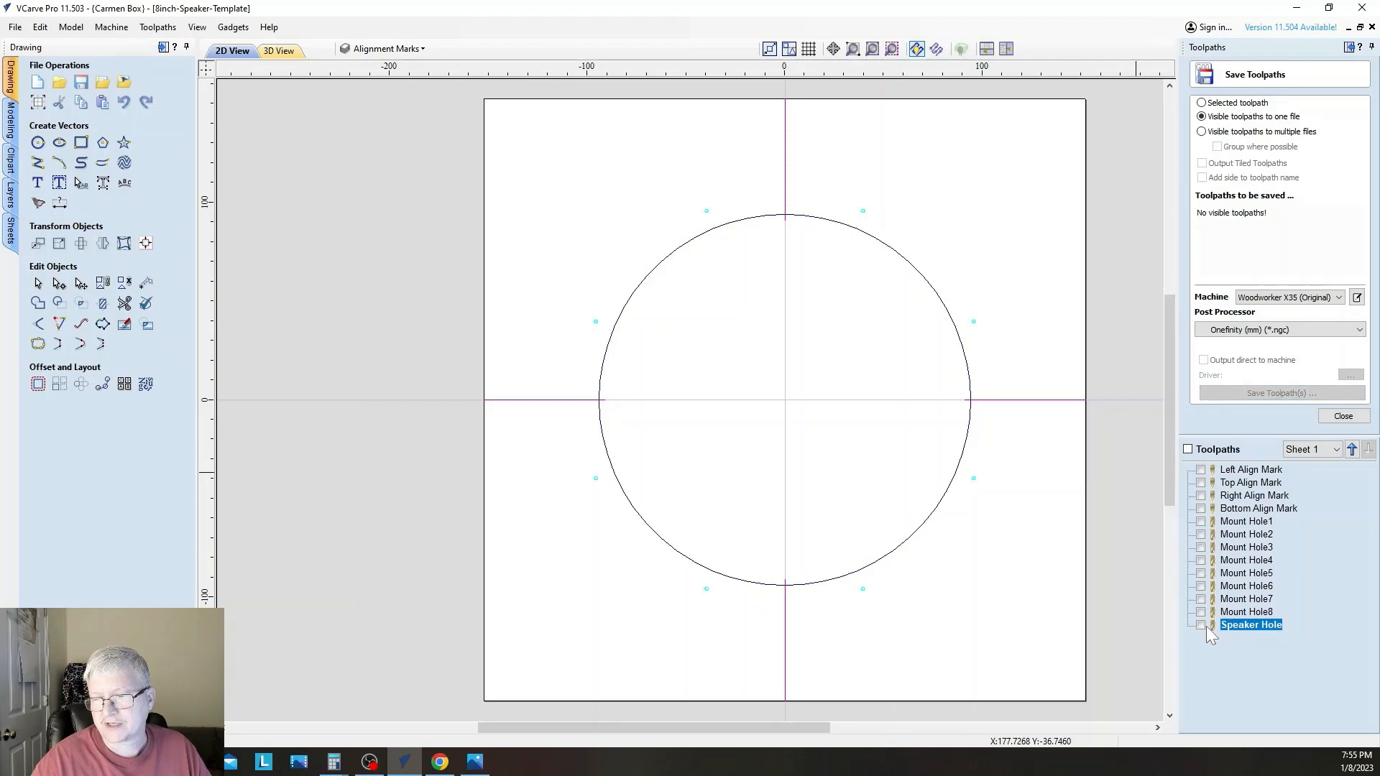
Make only the Speaker Hole toolpath visible and save it as "Speaker Hole.ngc" in the same new folder
click(1253, 625)
click(1201, 625)
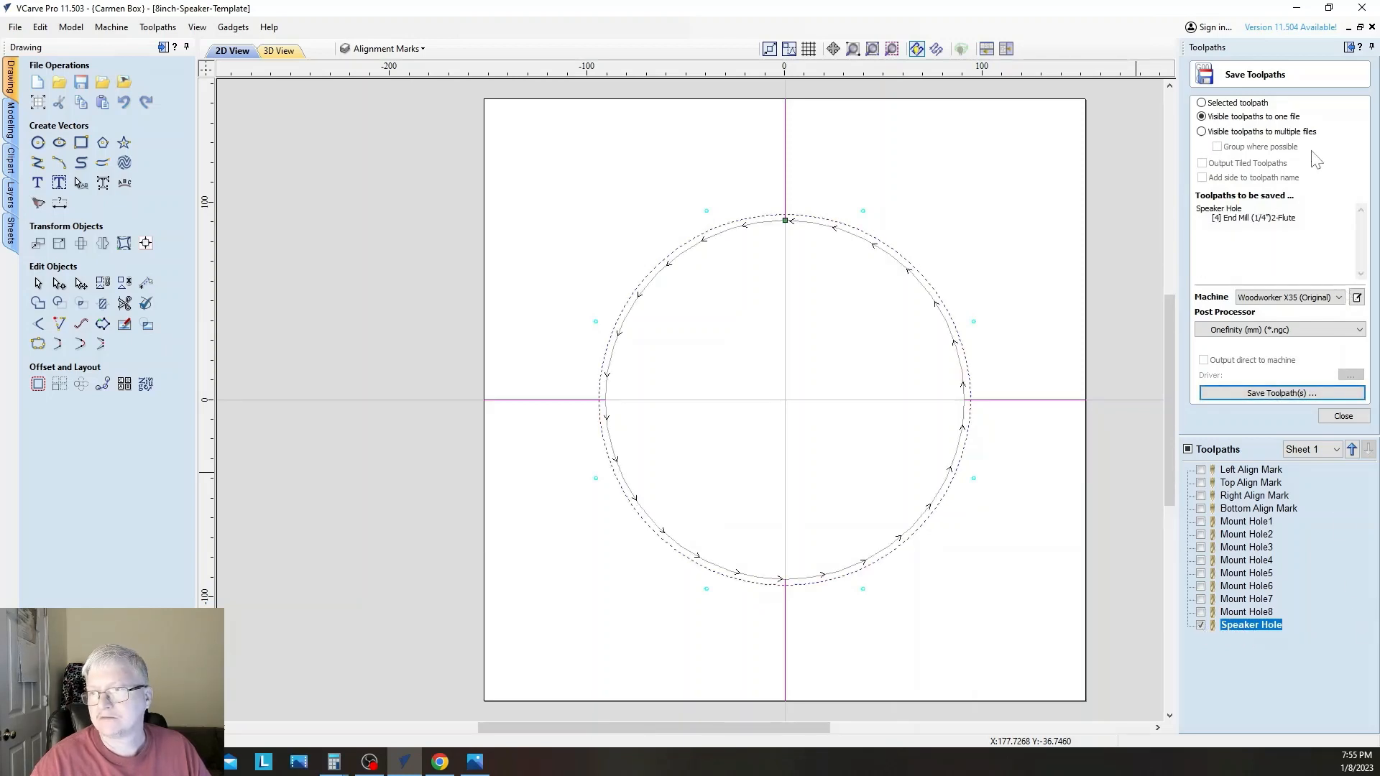
click(1290, 395)
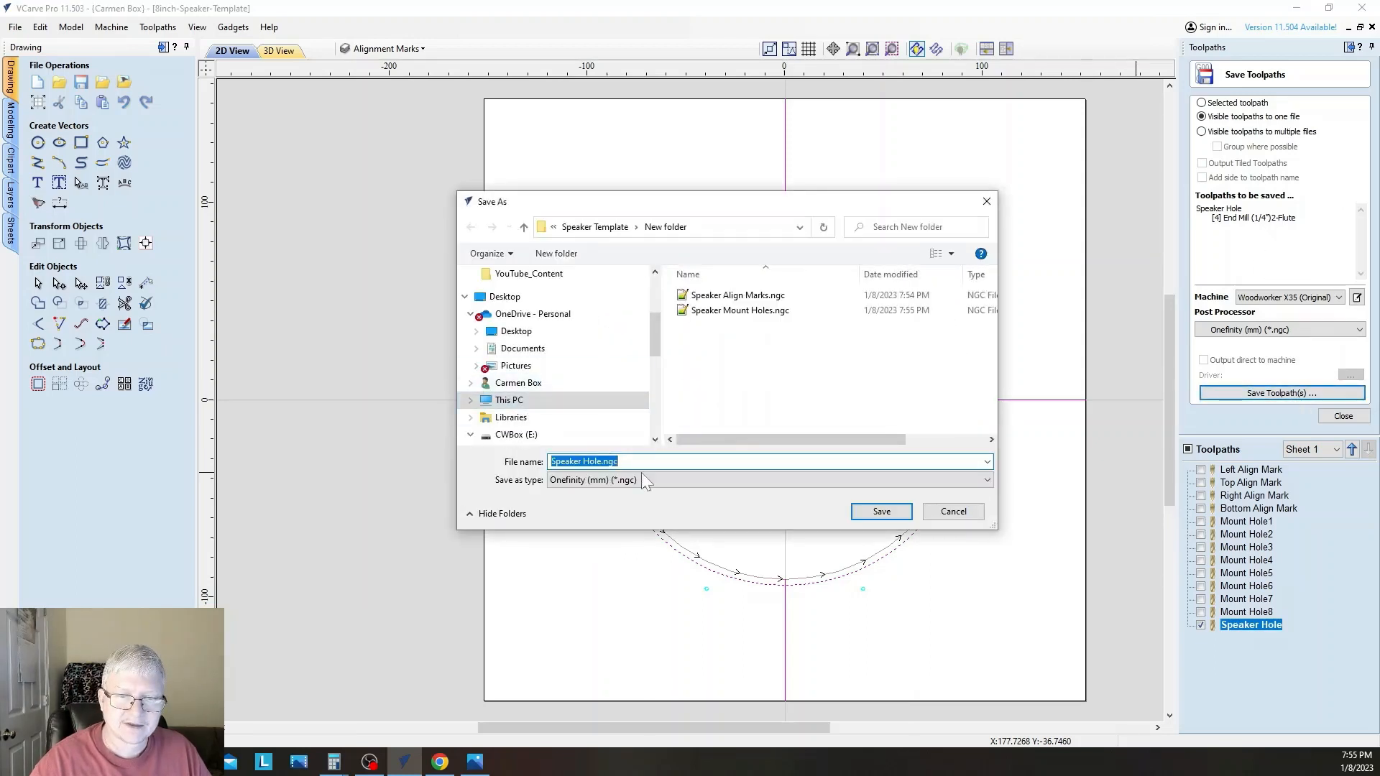
click(882, 512)
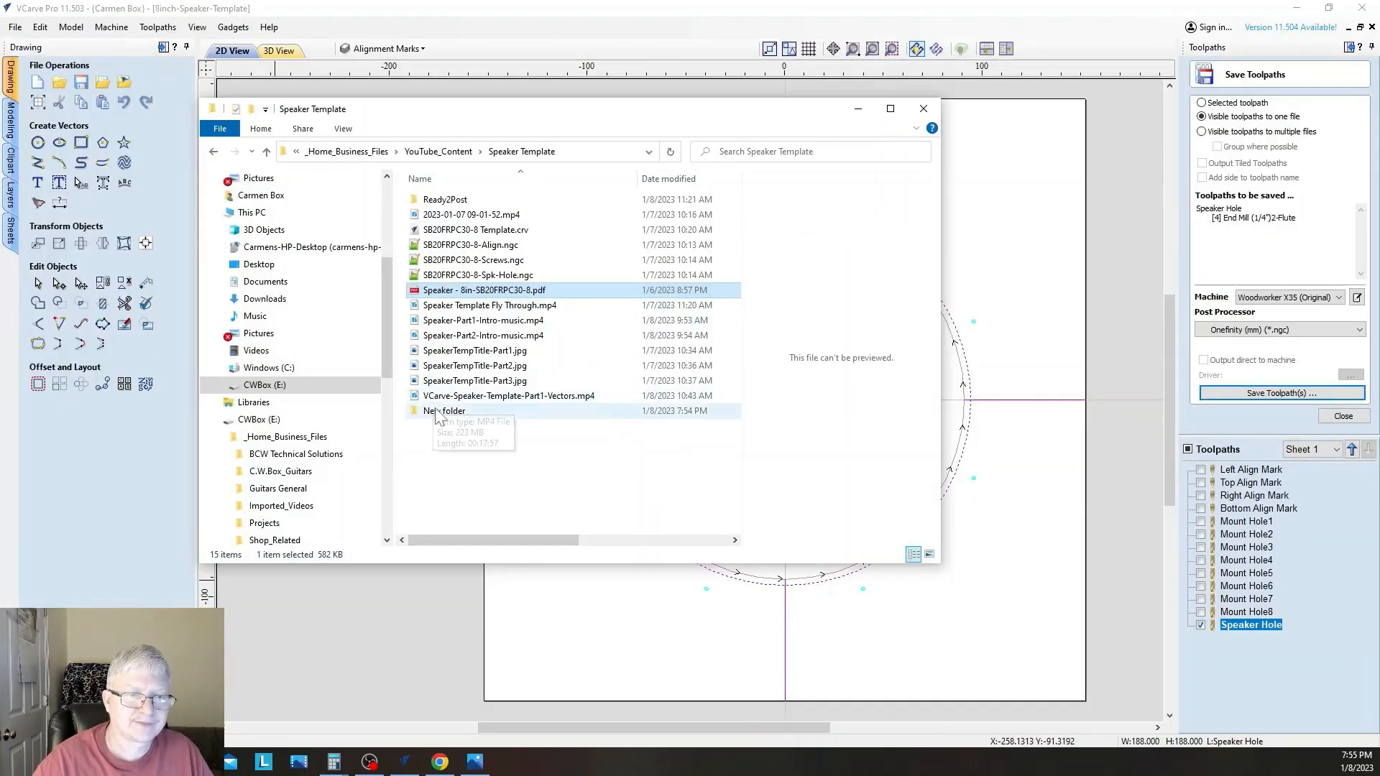
Switch to File Explorer, open New folder inside Speaker Template and check the saved alignment mark, speaker hole and mount hole files
click(435, 417)
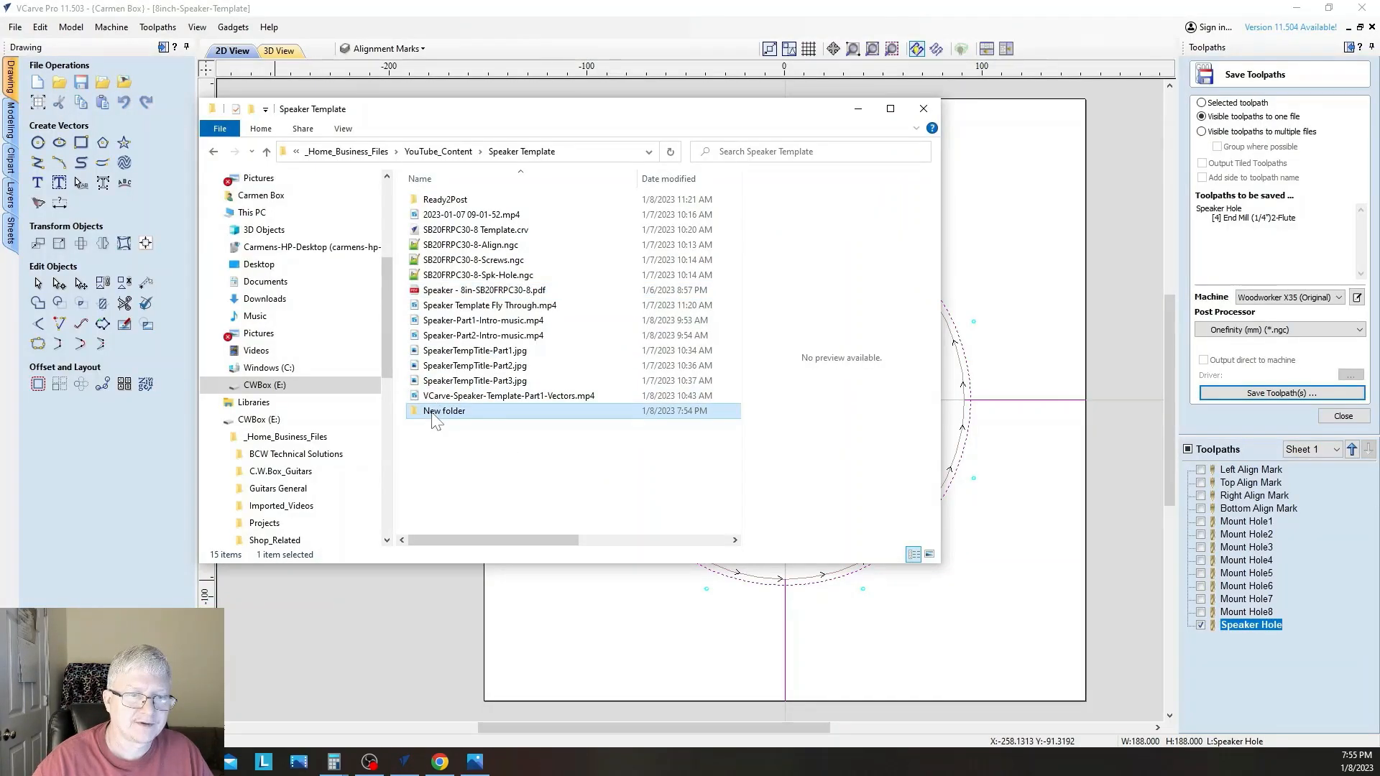
double_click(435, 415)
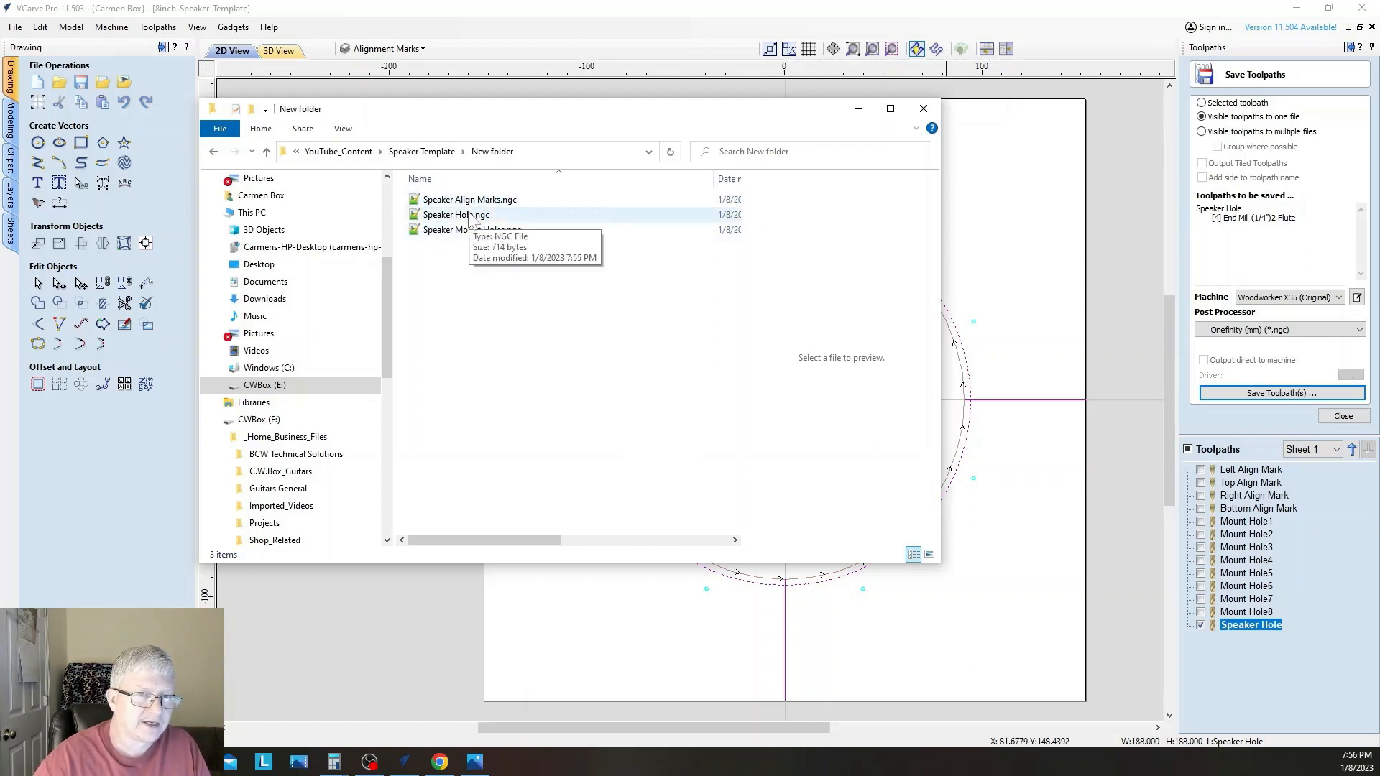
click(431, 204)
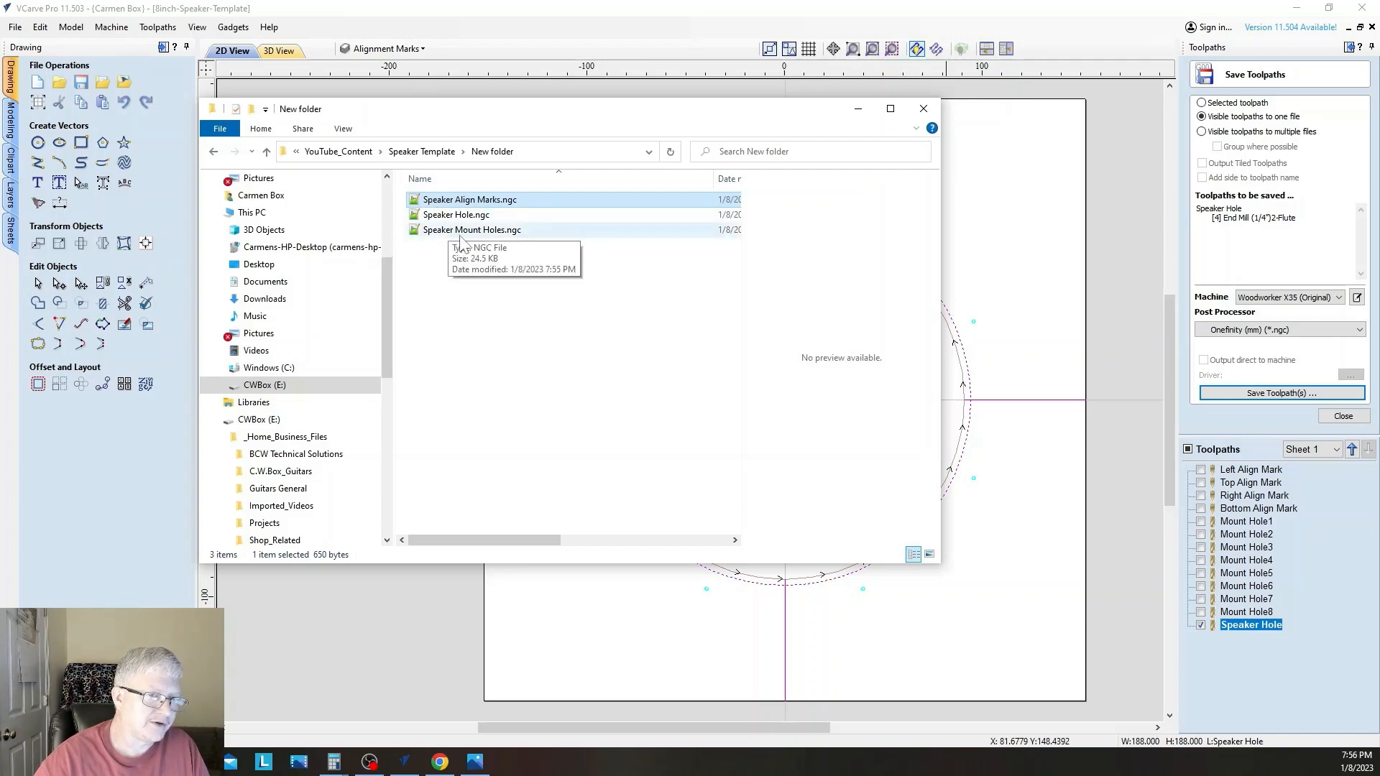
click(509, 311)
click(432, 217)
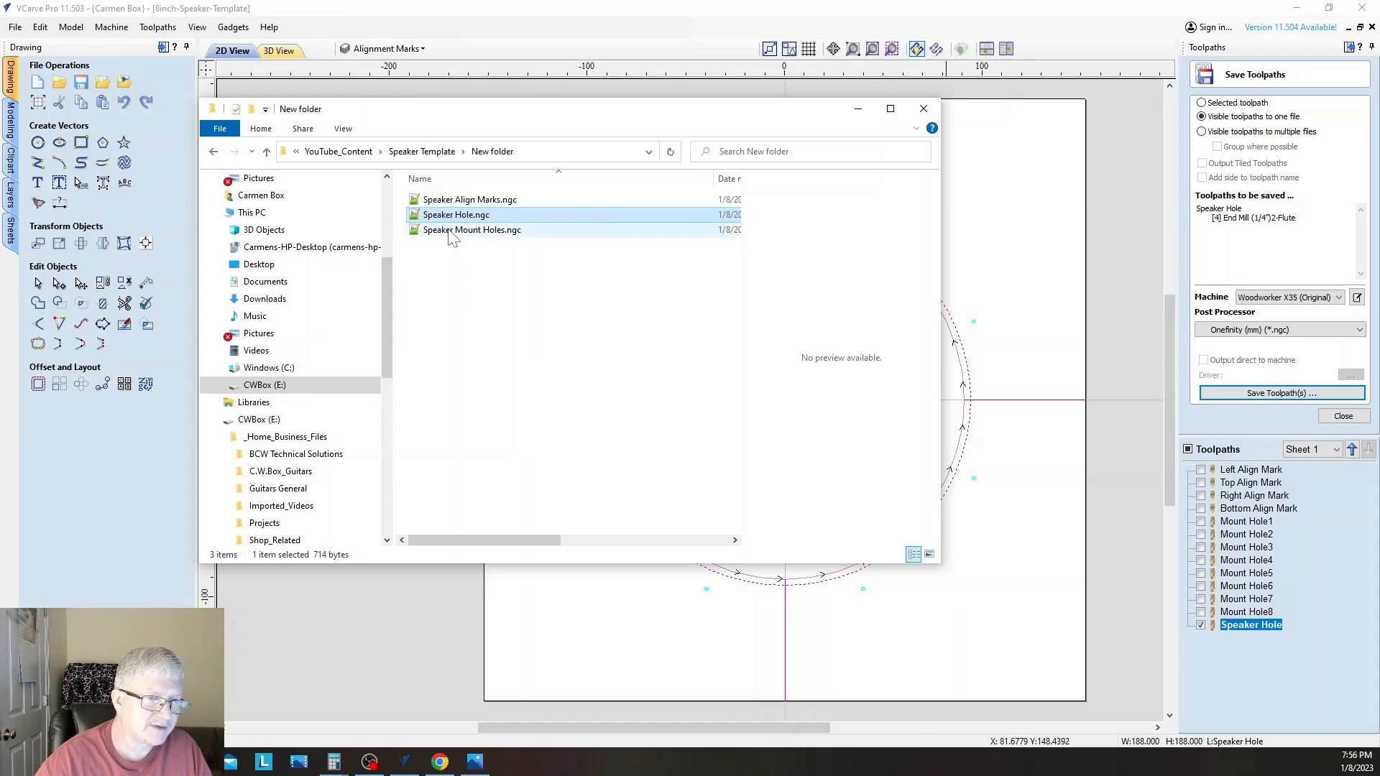
click(457, 230)
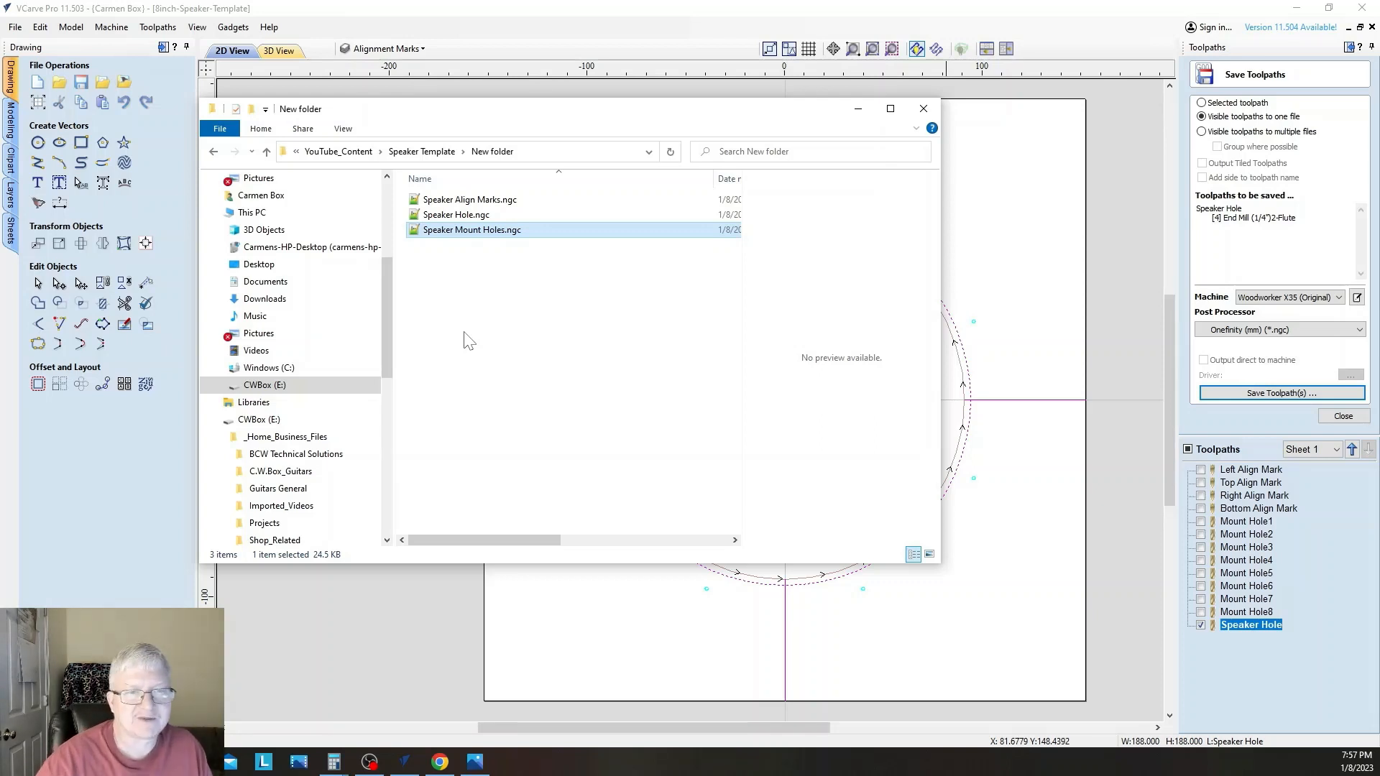
click(501, 277)
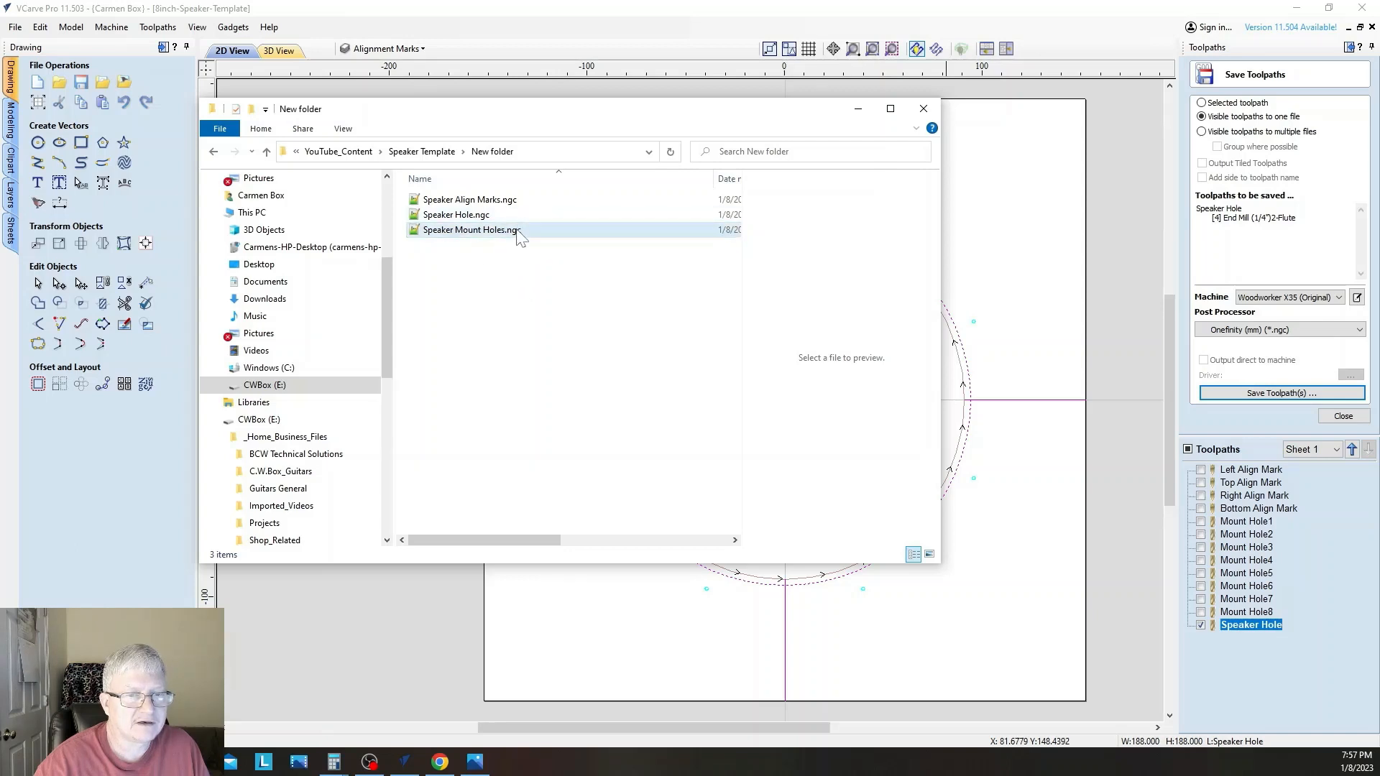
click(443, 215)
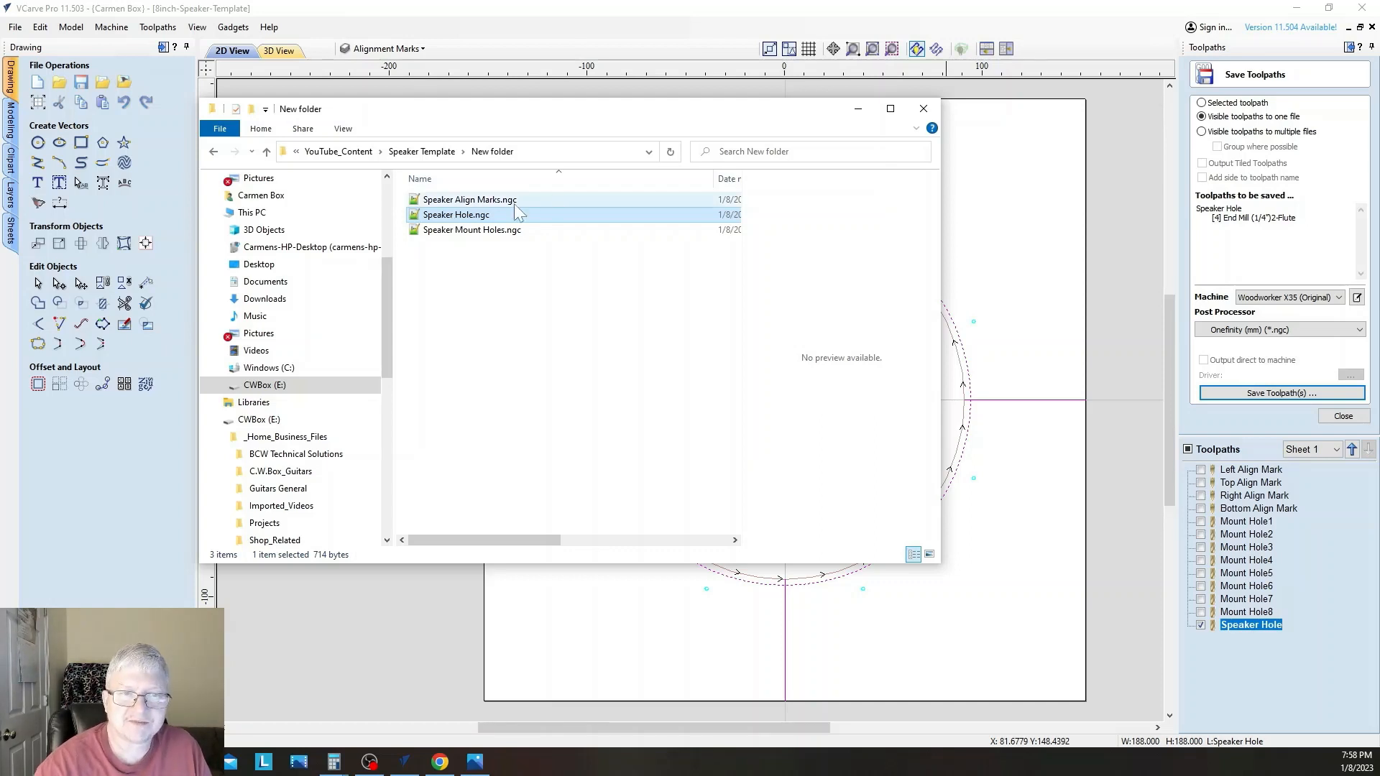
click(858, 112)
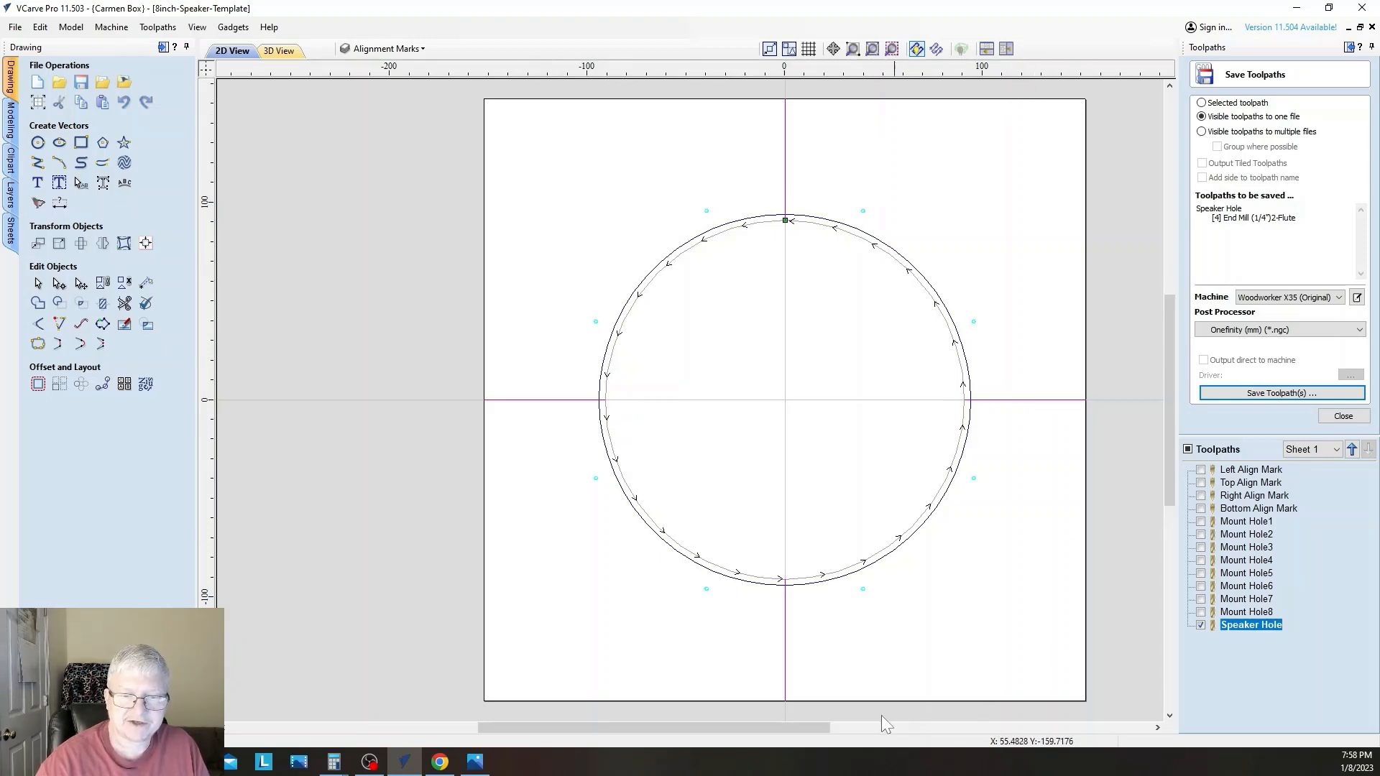
Open the job size and position setup to review the material size, Z zero and XY datum settings
click(40, 28)
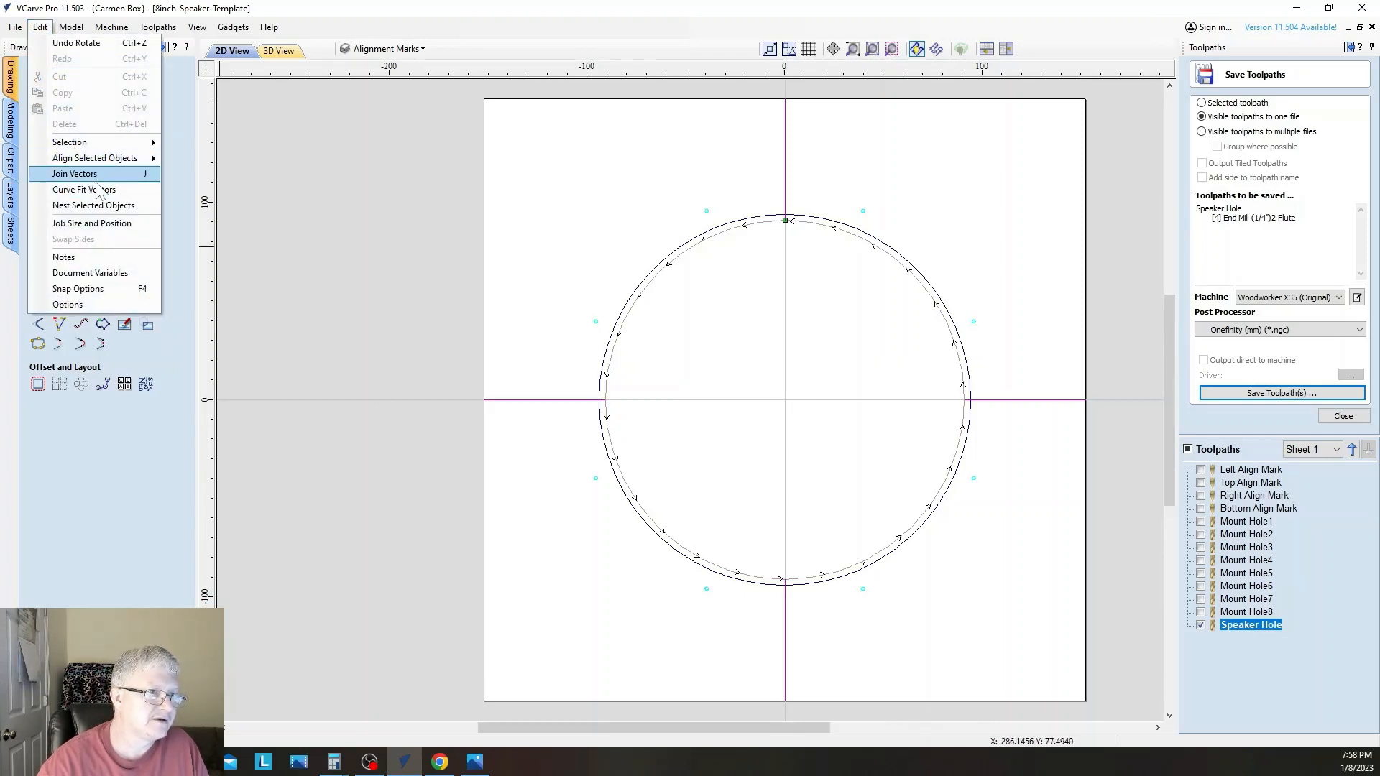
click(90, 224)
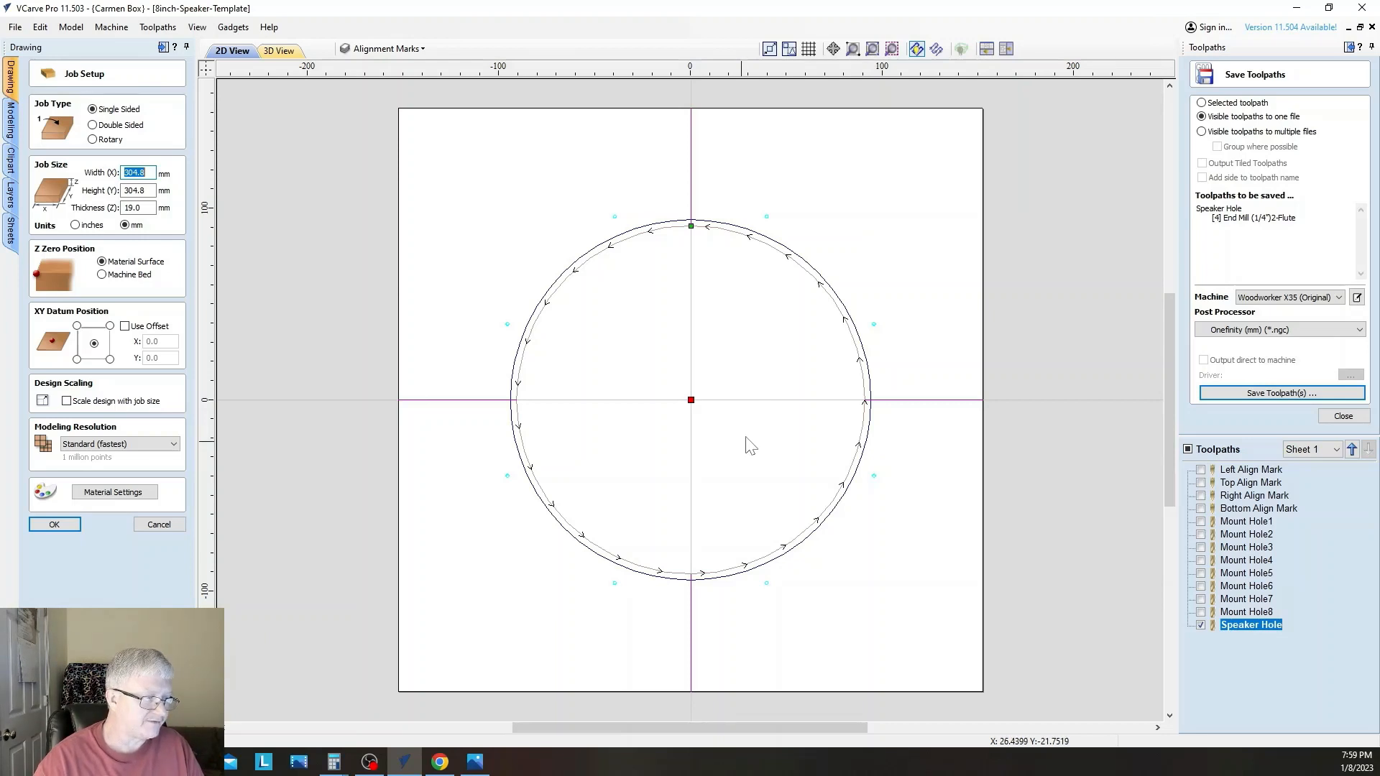
click(897, 237)
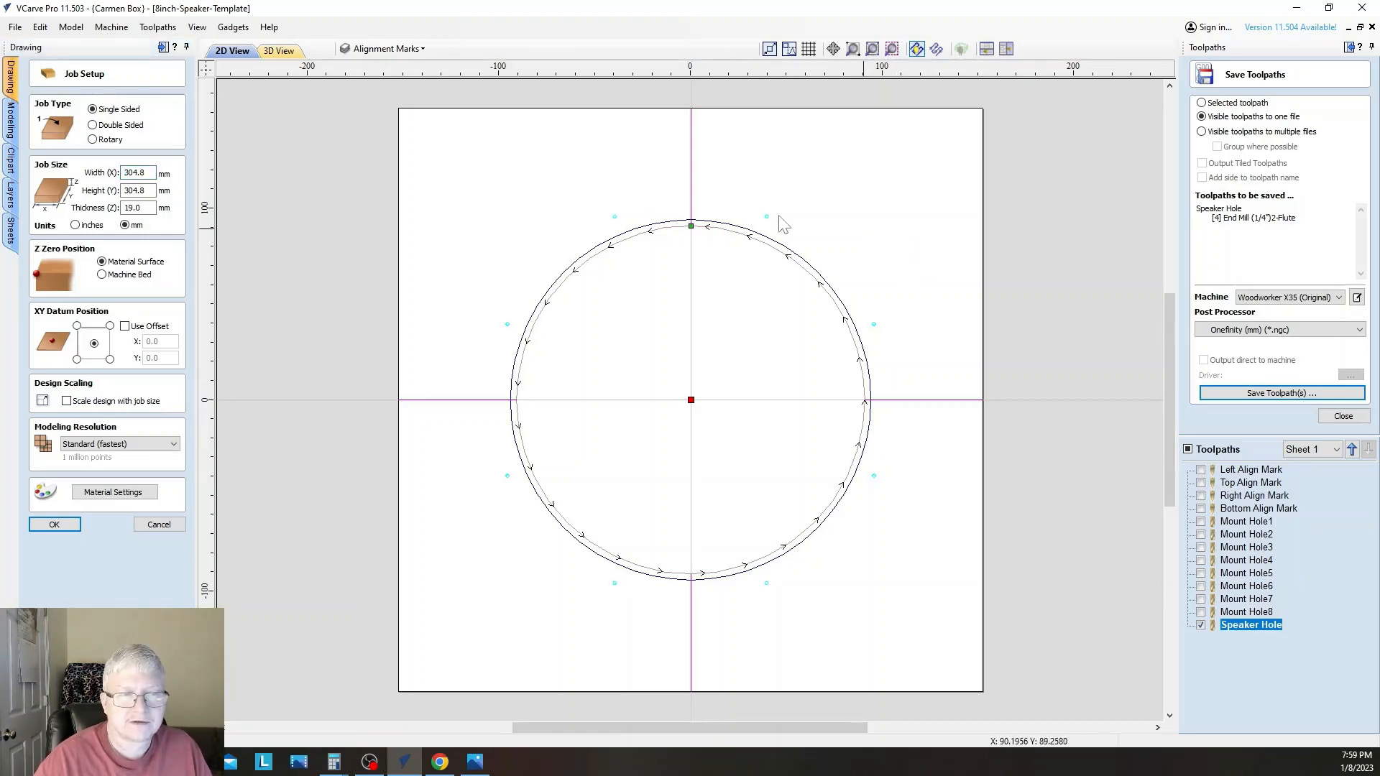